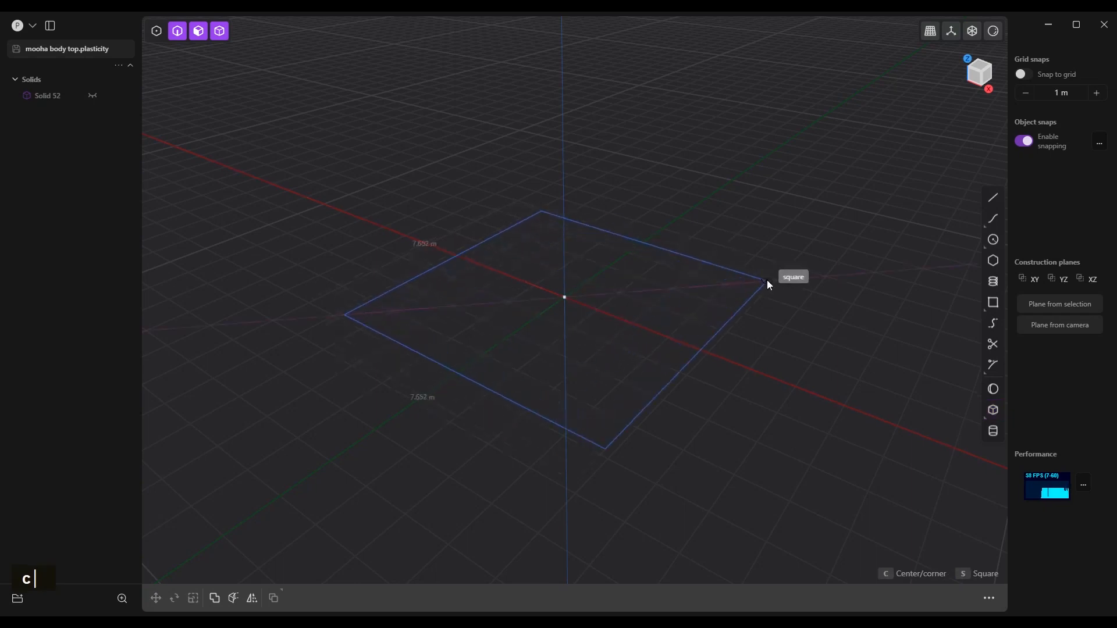
- Create a square-based box centred on the origin, about 7.65 m wide and 5.8 m tall
{"action": "left_click", "coordinate": [767, 282]}
{"action": "left_click", "coordinate": [746, 31]}
{"action": "middle_click_drag", "start_coordinate": [706, 181], "coordinate": [582, 337], "text": "shift"}
{"action": "right_click", "coordinate": [582, 331]}
- In the front view, draw an open four-point polyline about 8 m long, crossing the box's upper and lower corners on the positive X side
{"action": "key", "text": "End"}
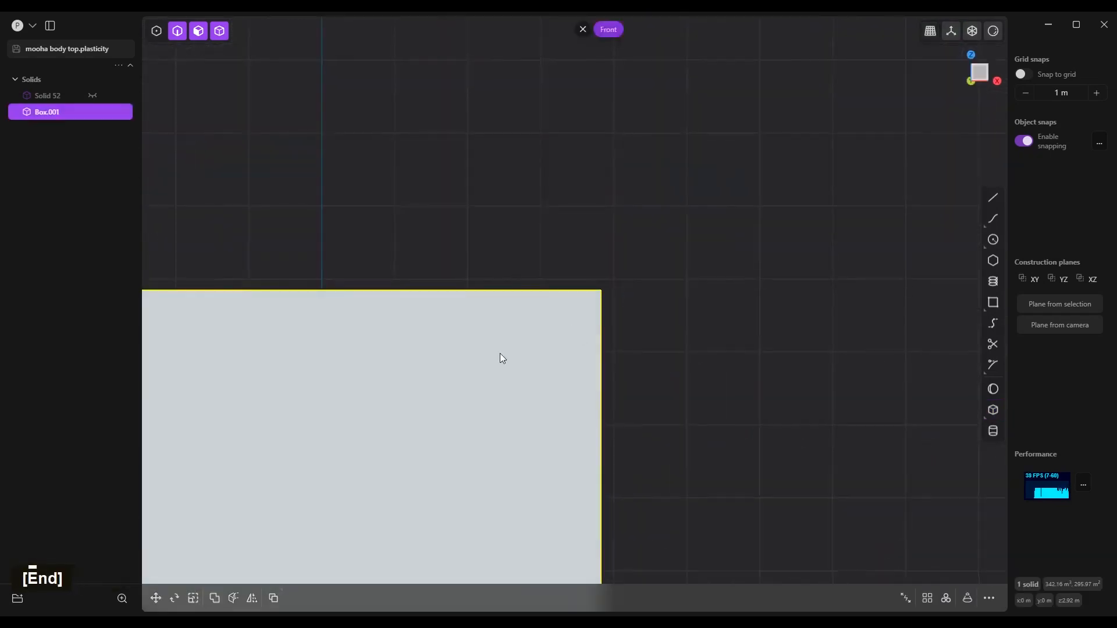
{"action": "middle_click_drag", "start_coordinate": [501, 354], "coordinate": [744, 85], "text": "shift"}
{"action": "key", "text": "shift+a"}
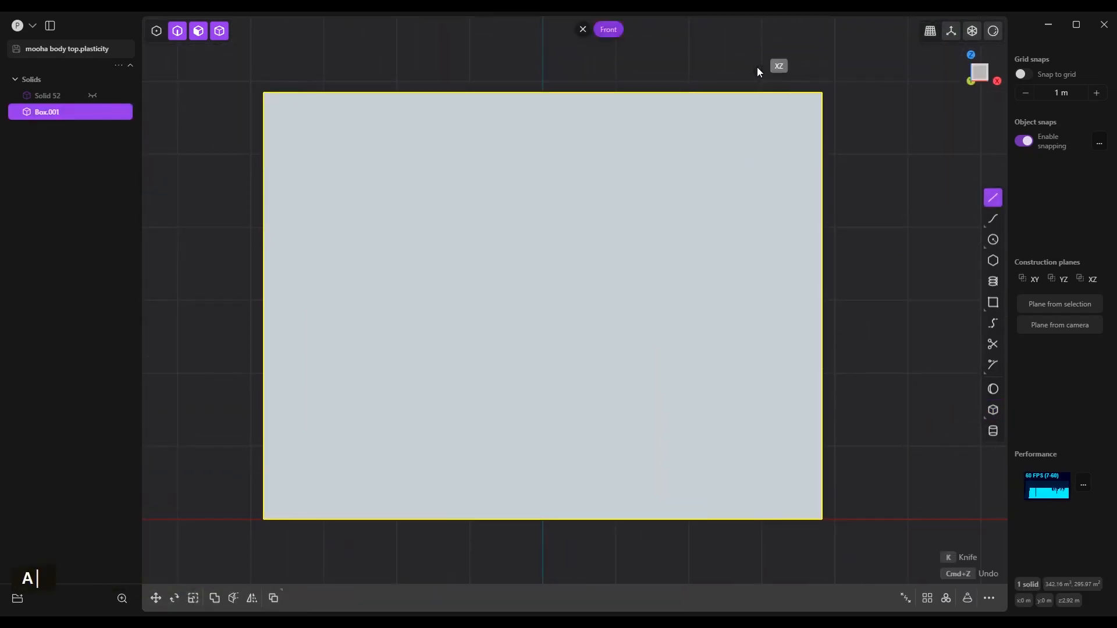
{"action": "left_click", "coordinate": [749, 59], "text": "ctrl"}
{"action": "left_click", "coordinate": [842, 187], "text": "ctrl"}
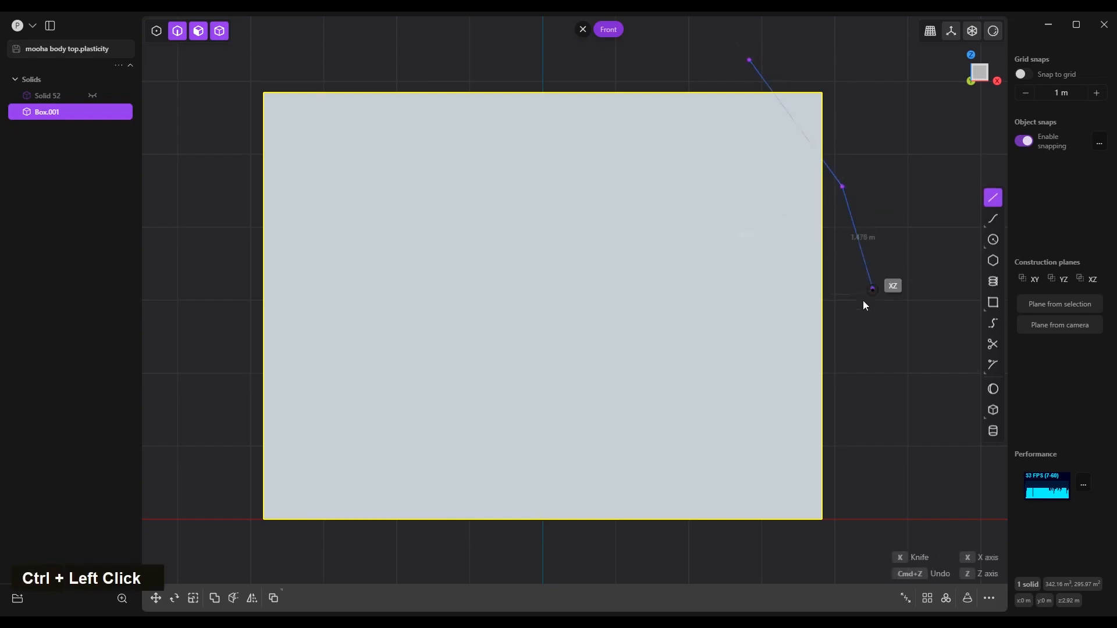
{"action": "left_click", "coordinate": [843, 372], "text": "ctrl"}
{"action": "left_click", "coordinate": [714, 581], "text": "ctrl"}
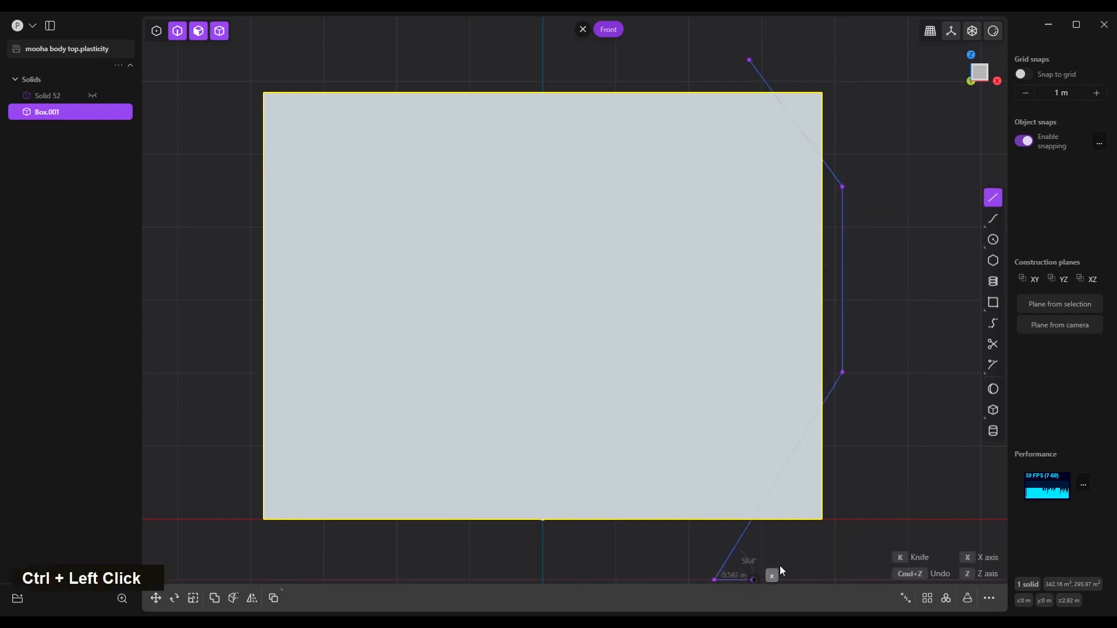
{"action": "right_click", "coordinate": [789, 561]}
- Cut the box with the polyline, then delete the two corner offcuts and the polyline
{"action": "key", "text": "c"}
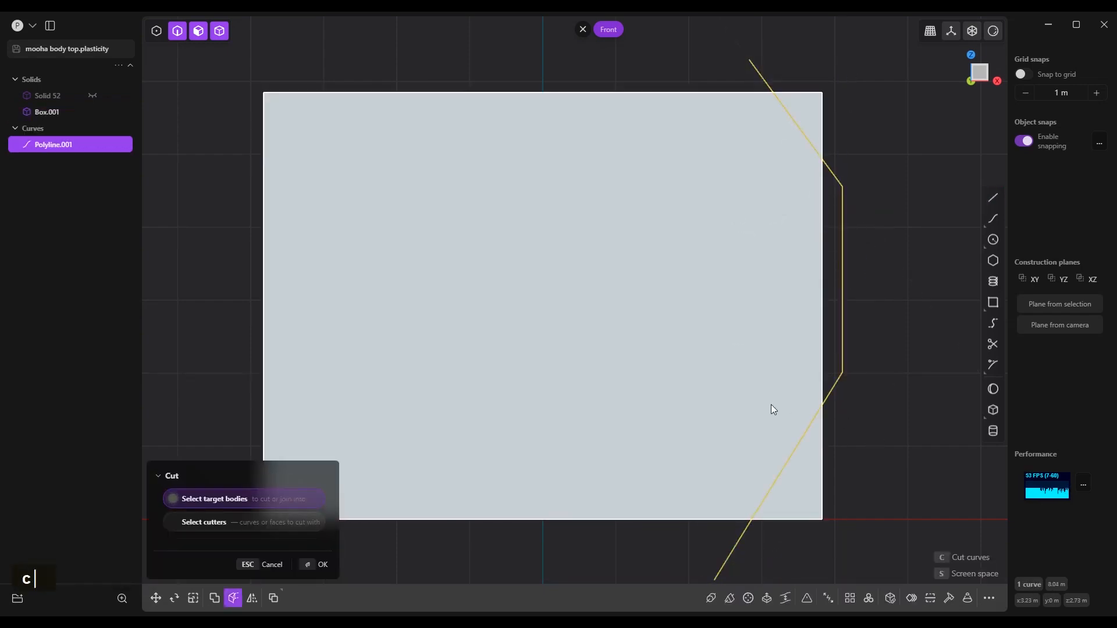
{"action": "right_click", "coordinate": [770, 402]}
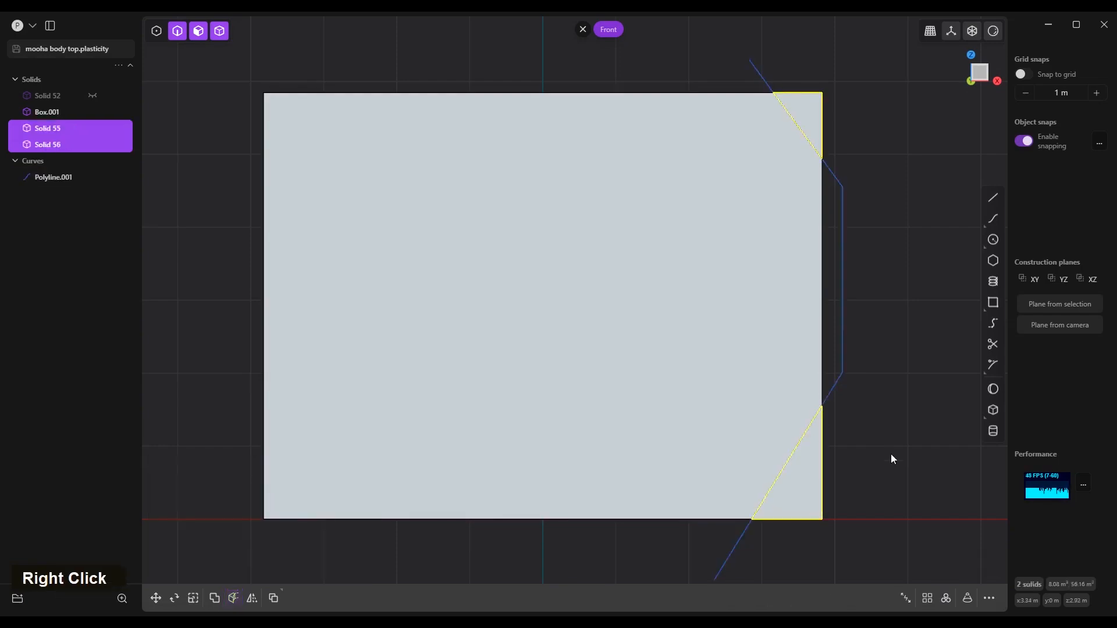
{"action": "key", "text": "4"}
{"action": "left_click", "coordinate": [817, 128]}
{"action": "key", "text": "x"}
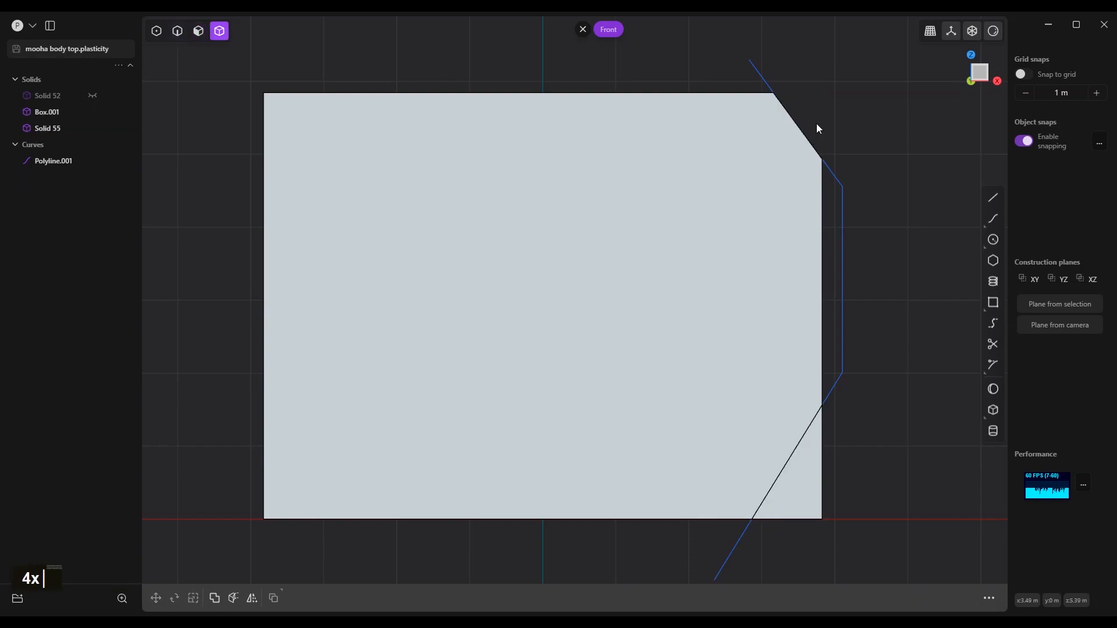
{"action": "left_click", "coordinate": [817, 500]}
{"action": "key", "text": "x"}
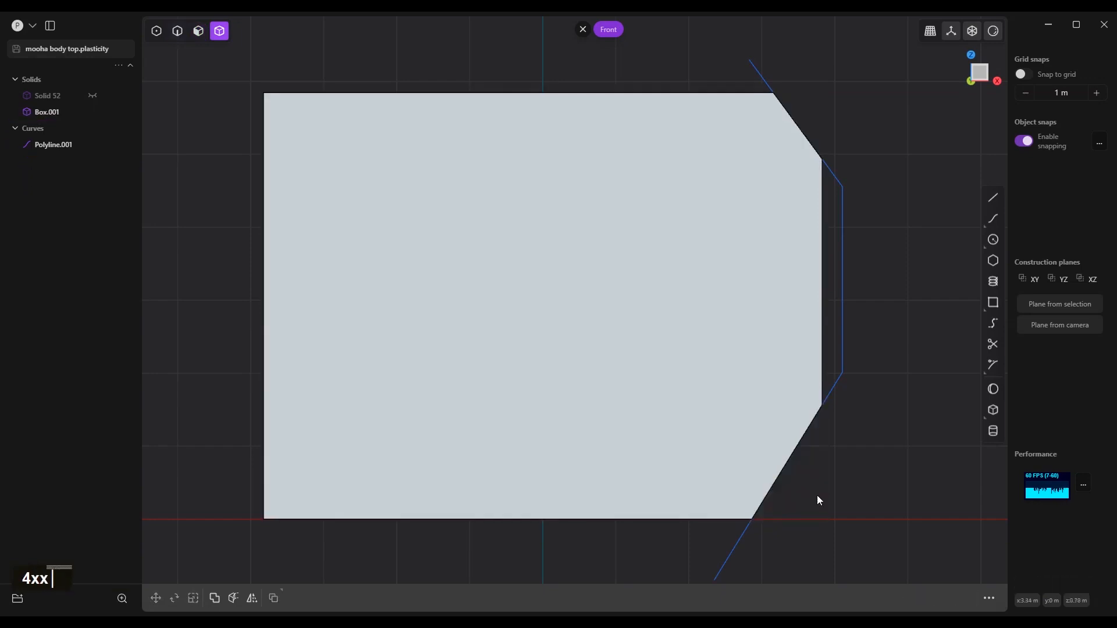
{"action": "key", "text": "2"}
{"action": "left_click", "coordinate": [842, 246]}
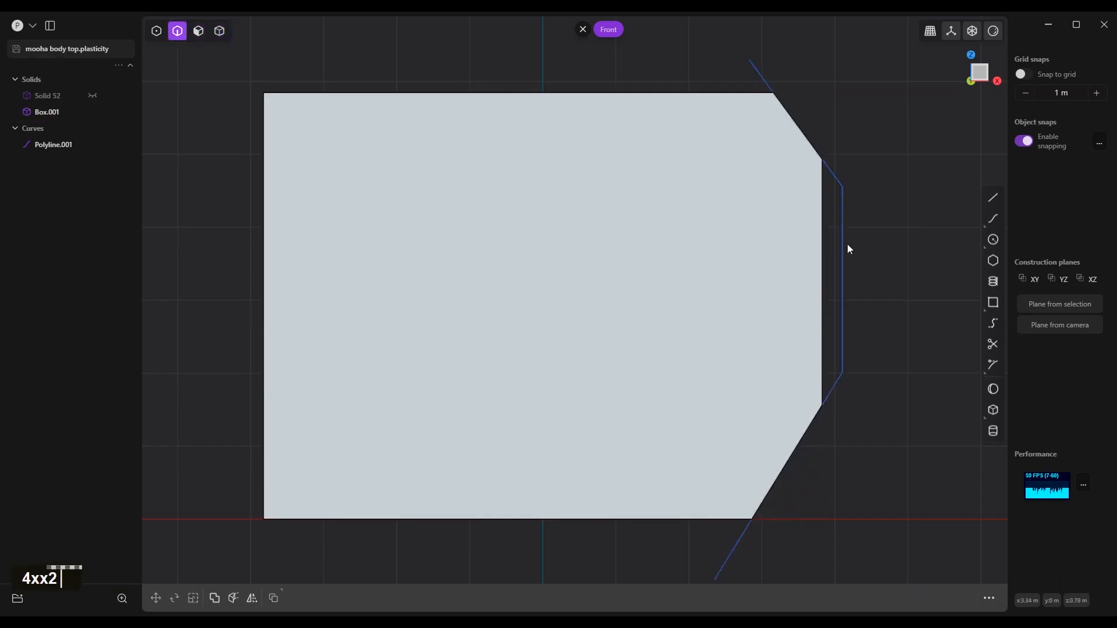
{"action": "key", "text": "x"}
- Mirror the box across the X direction, slicing it at the mirror plane and merging the halves
{"action": "key", "text": "4"}
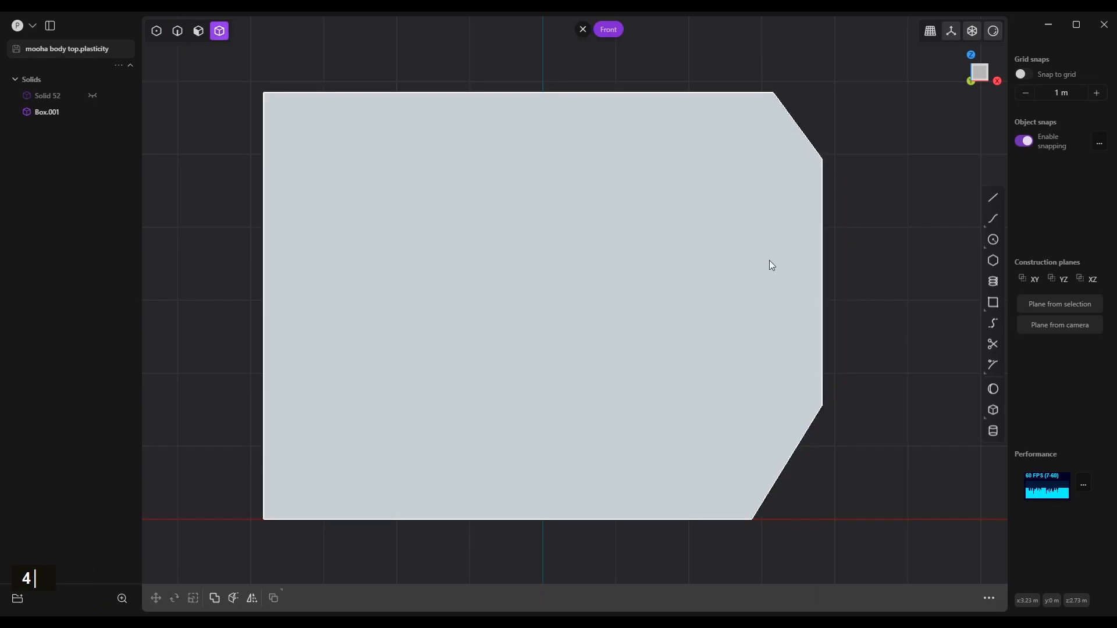
{"action": "left_click", "coordinate": [770, 262]}
{"action": "scroll", "coordinate": [875, 267], "scroll_direction": "down", "scroll_amount": 5}
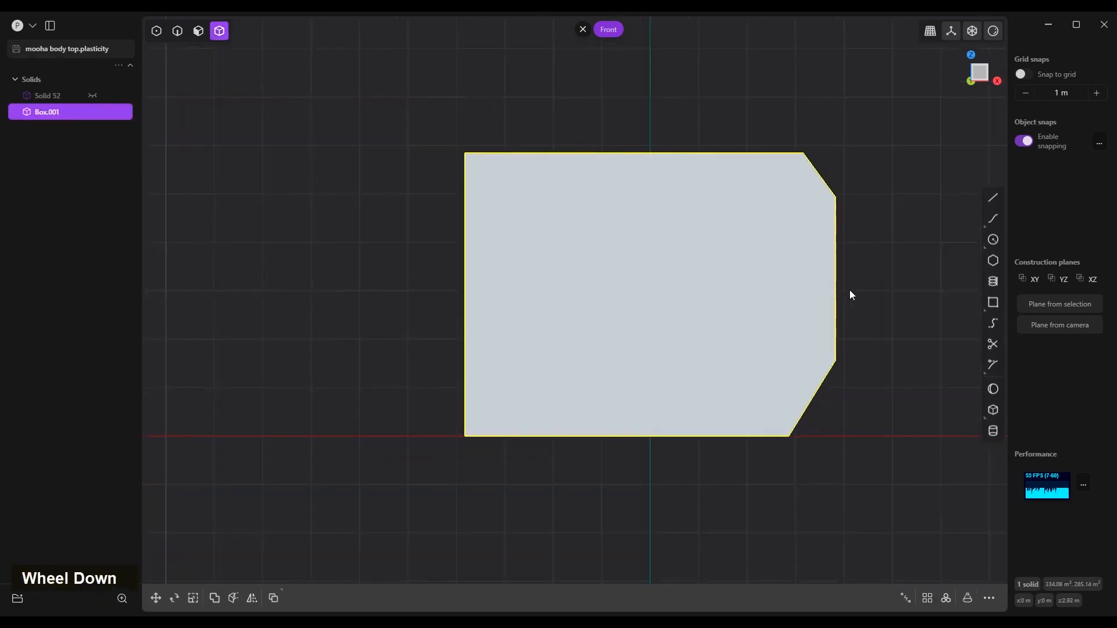
{"action": "key", "text": "alt+x"}
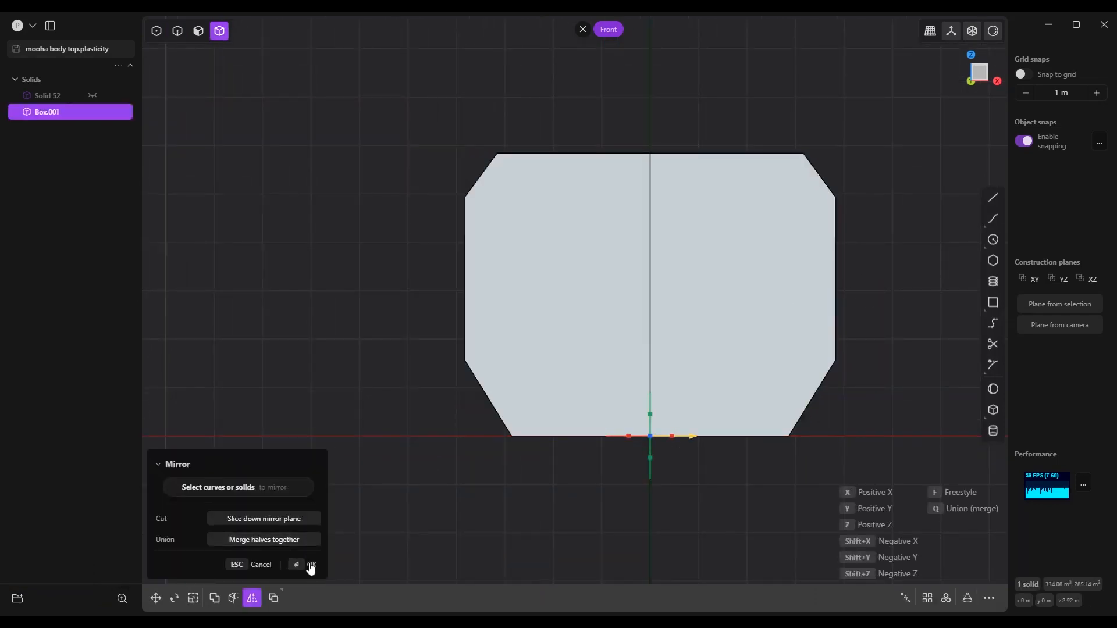
{"action": "left_click", "coordinate": [312, 565]}
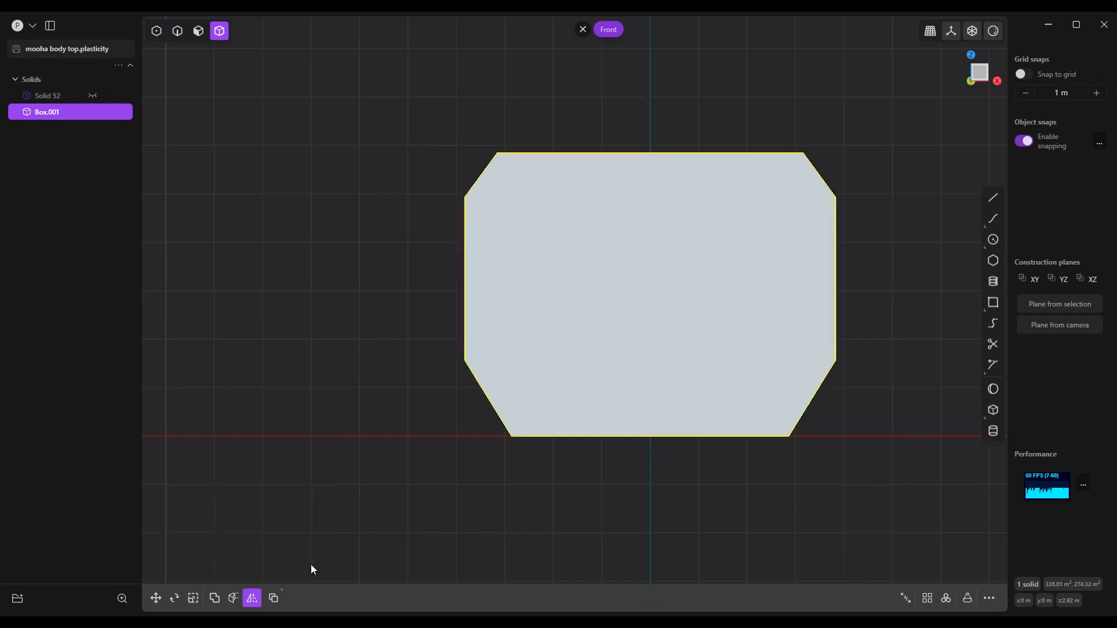
{"action": "right_click", "coordinate": [908, 274]}
- Draw a sloping line about 3.5 m long across the solid's upper corner on the positive X side
{"action": "middle_click_drag", "start_coordinate": [847, 231], "coordinate": [693, 264], "text": "shift"}
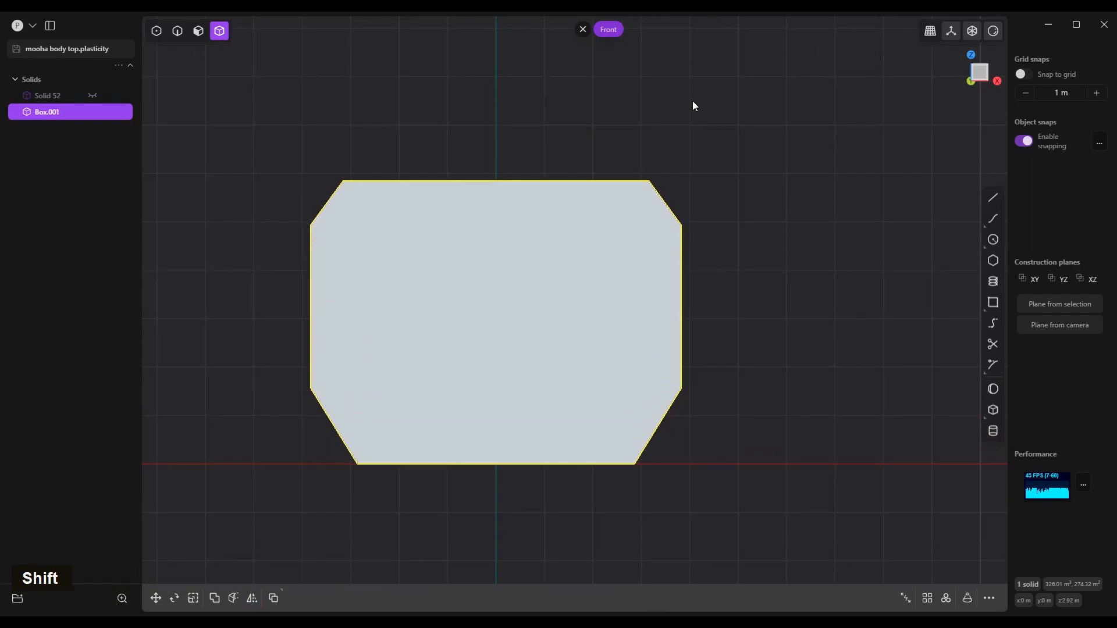
{"action": "key", "text": "l"}
{"action": "left_click", "coordinate": [698, 232], "text": "ctrl"}
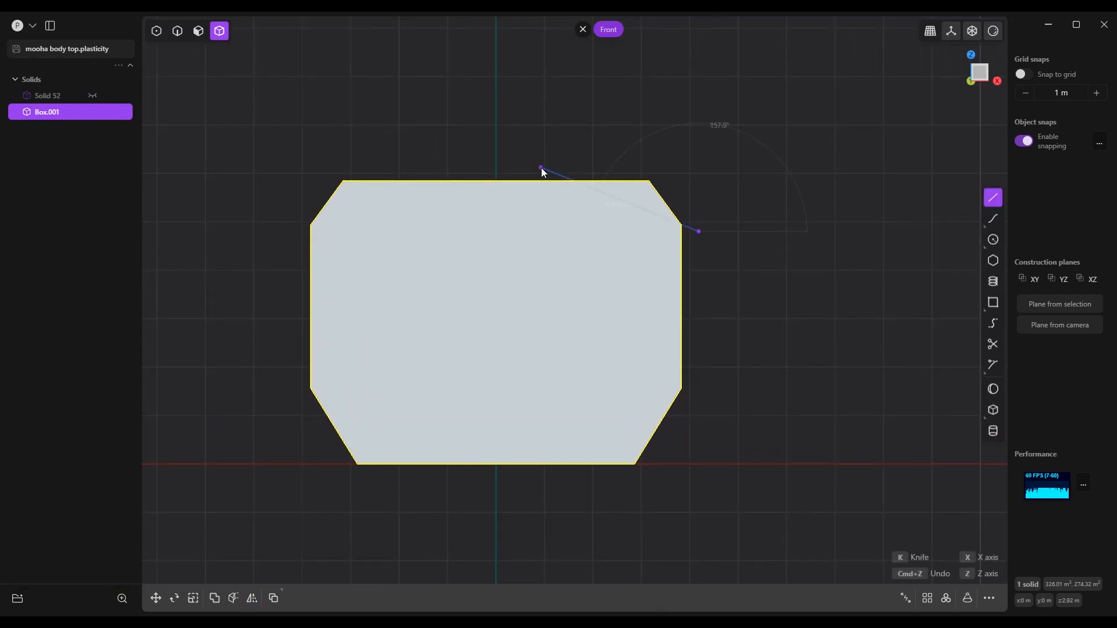
{"action": "left_click", "coordinate": [542, 168]}
{"action": "right_click", "coordinate": [561, 108]}
- Cut the solid with the sloping line and delete the upper corner offcut and the line
{"action": "key", "text": "4"}
{"action": "key", "text": "c"}
{"action": "left_click", "coordinate": [609, 309]}
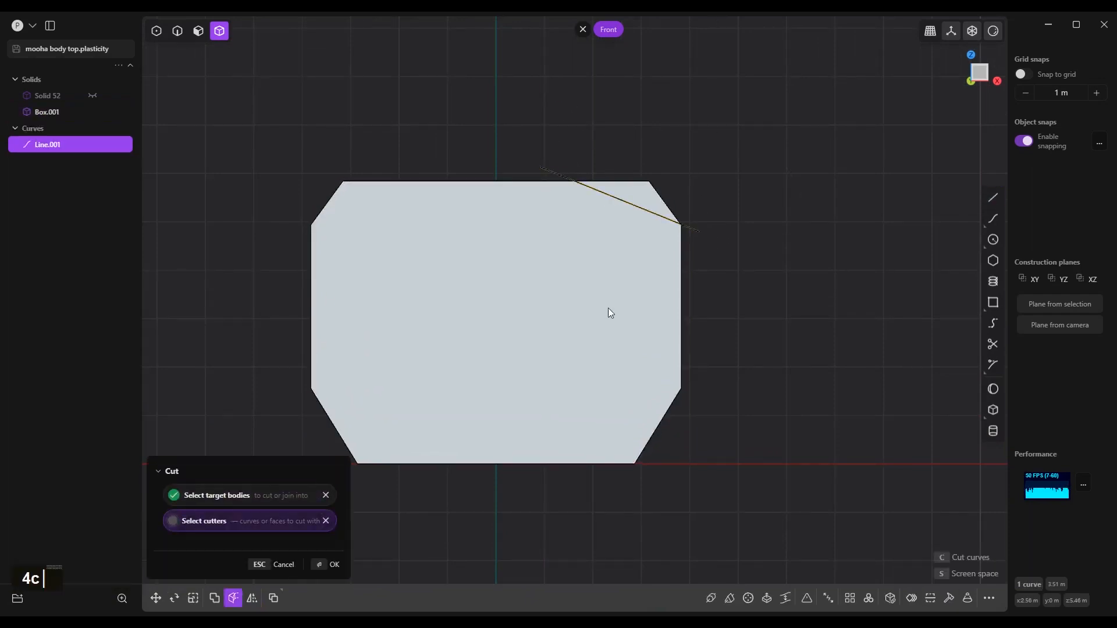
{"action": "right_click", "coordinate": [609, 308]}
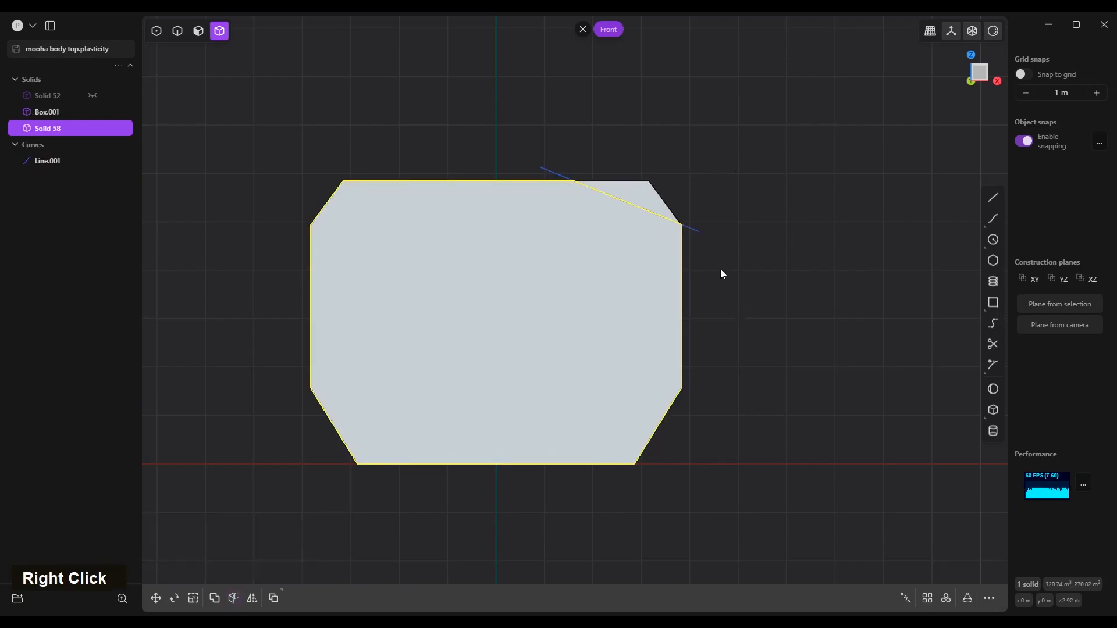
{"action": "key", "text": "4"}
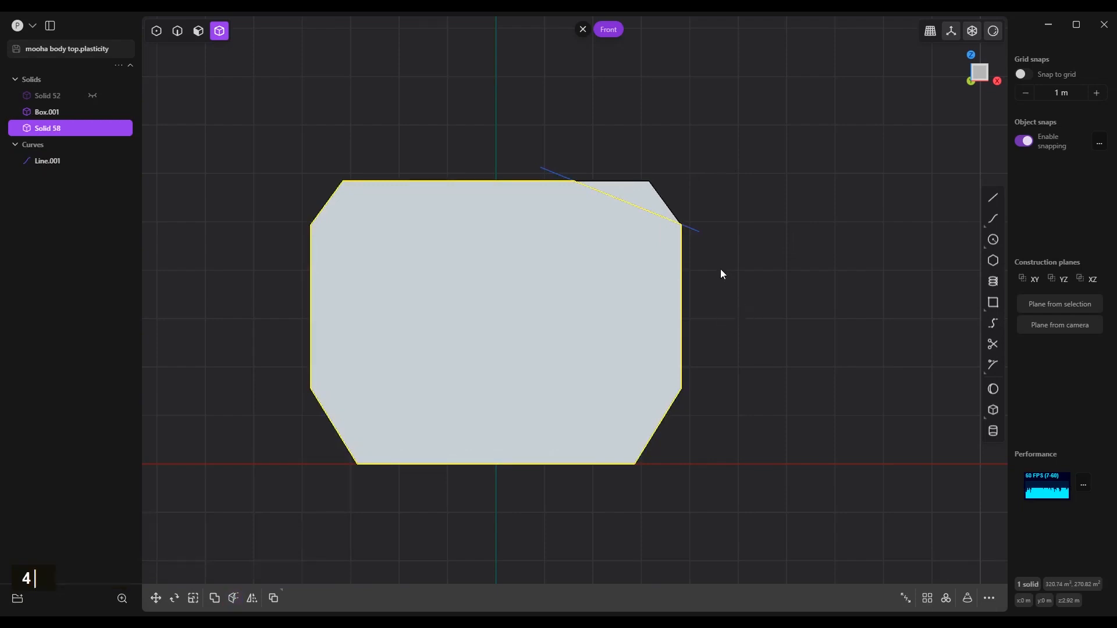
{"action": "left_click", "coordinate": [653, 205]}
{"action": "key", "text": "x"}
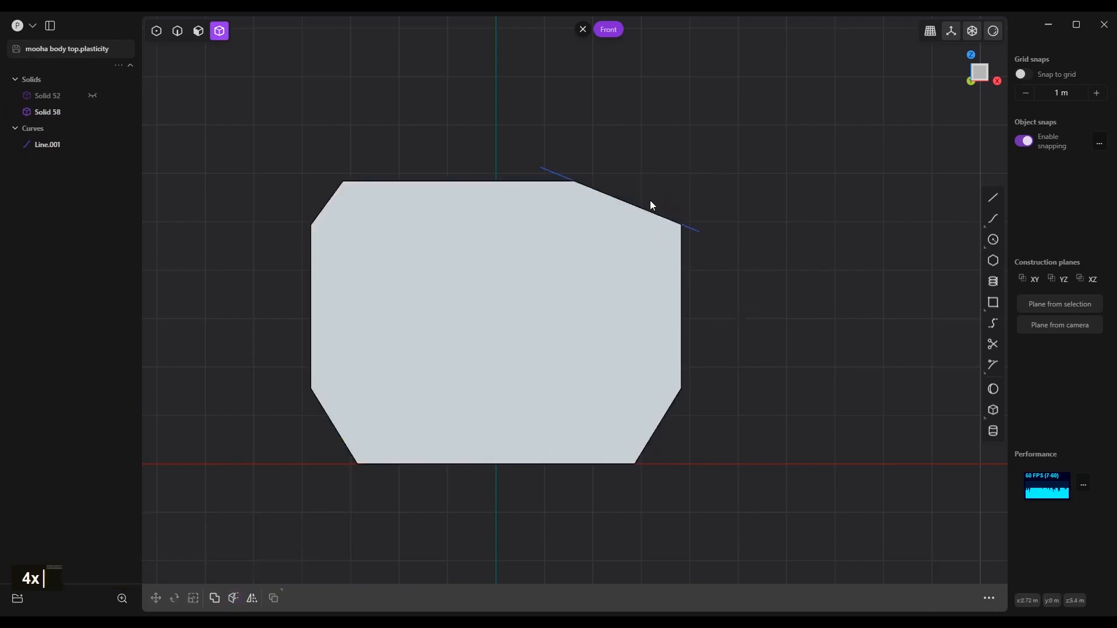
{"action": "key", "text": "2"}
{"action": "left_click", "coordinate": [693, 230]}
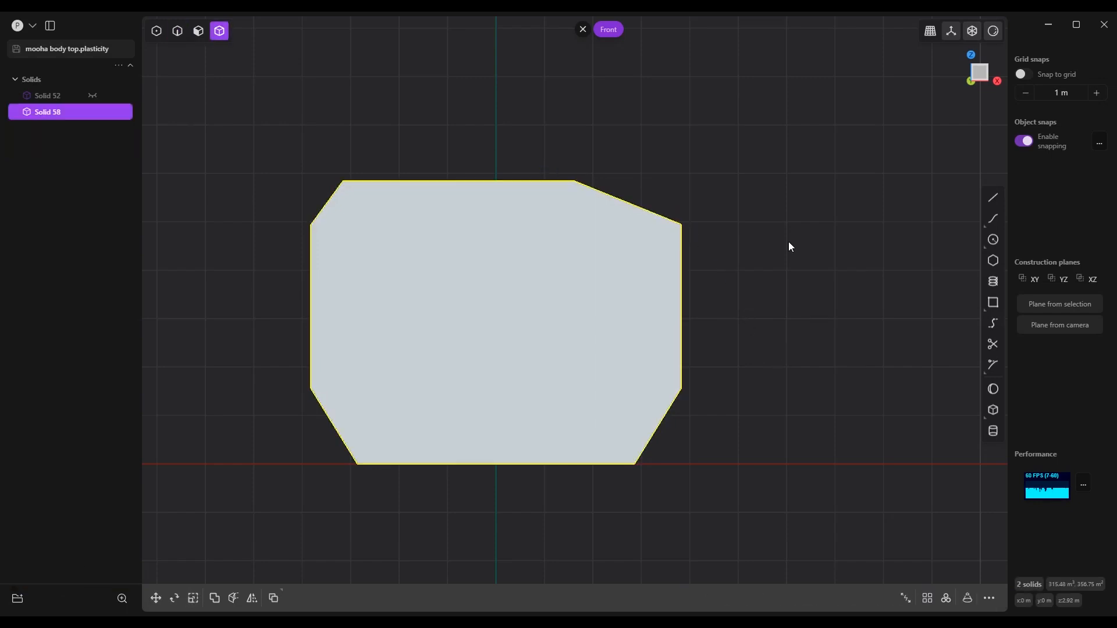
- Mirror the solid with the shallower top bevel across the X direction, merging the halves together
{"action": "key", "text": "alt+x"}
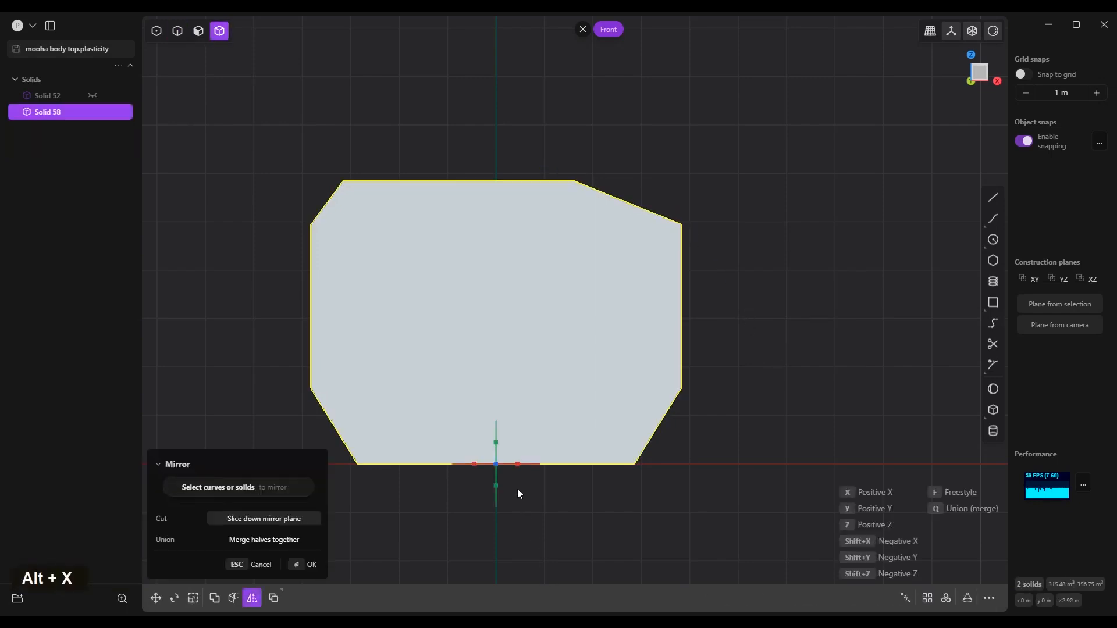
{"action": "left_click", "coordinate": [516, 465]}
{"action": "left_click", "coordinate": [275, 541]}
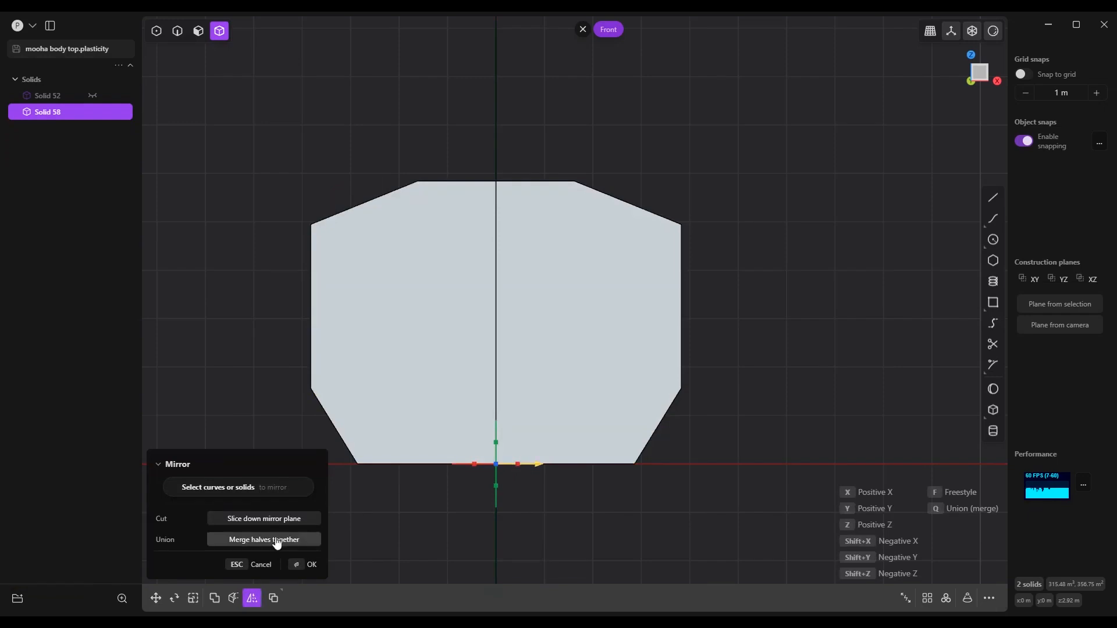
{"action": "left_click", "coordinate": [308, 565]}
- In the right view, draw a four-point polyline about 7.9 m long near the negative Y end, with corners on the two horizontal edges
{"action": "scroll", "coordinate": [783, 297], "scroll_direction": "down", "scroll_amount": 2}
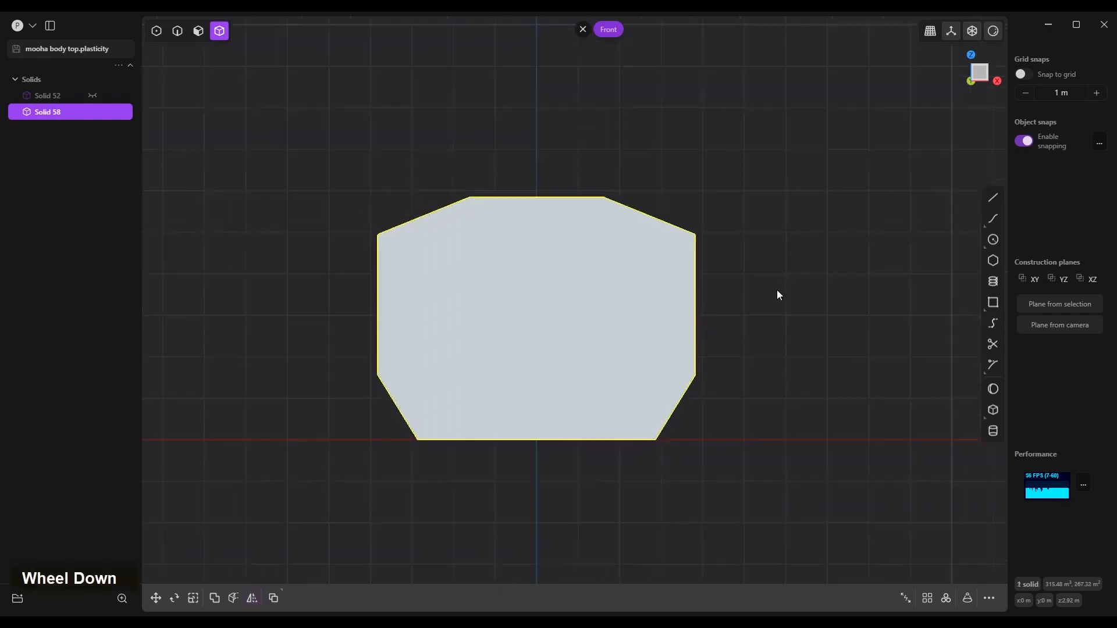
{"action": "middle_click_drag", "start_coordinate": [777, 290], "coordinate": [504, 275]}
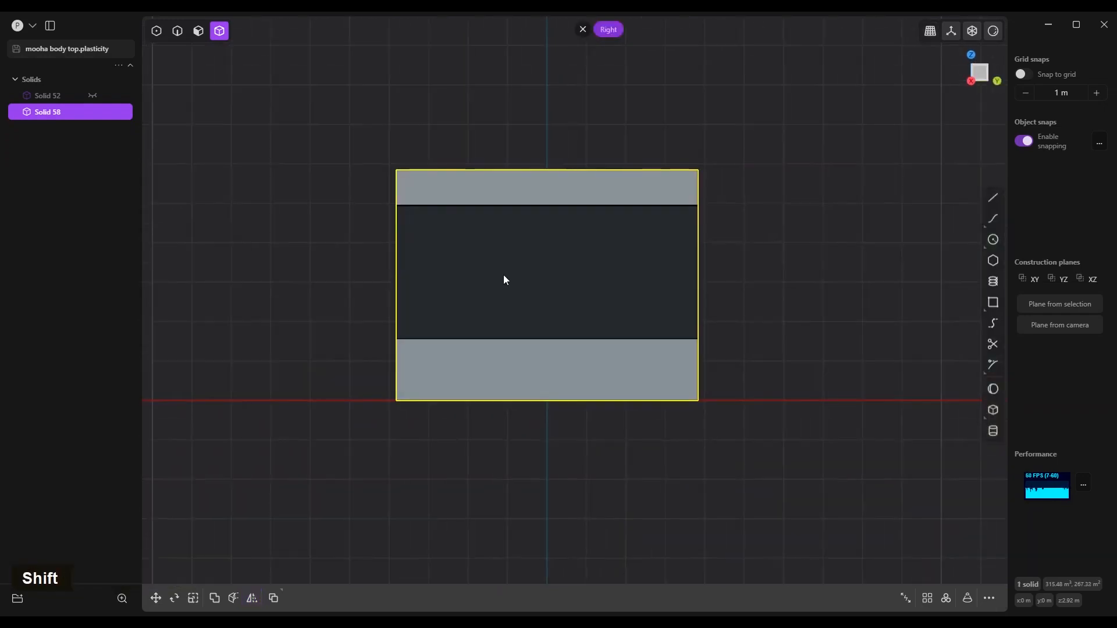
{"action": "key", "text": "a"}
{"action": "left_click", "coordinate": [501, 129]}
{"action": "left_click", "coordinate": [445, 205]}
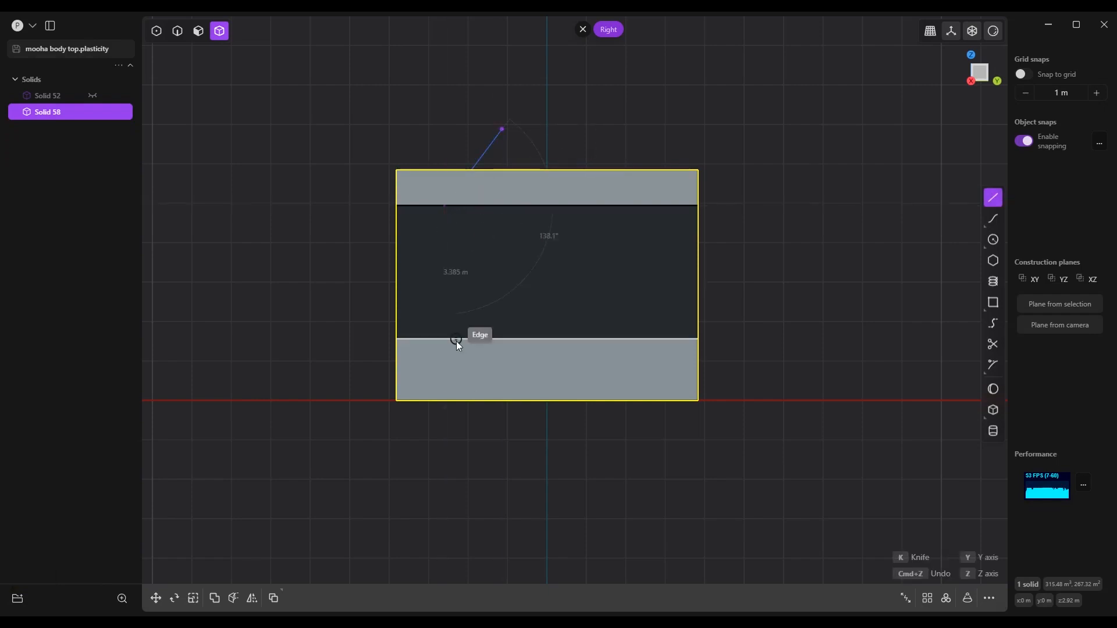
{"action": "left_click", "coordinate": [456, 341]}
{"action": "left_click", "coordinate": [490, 414]}
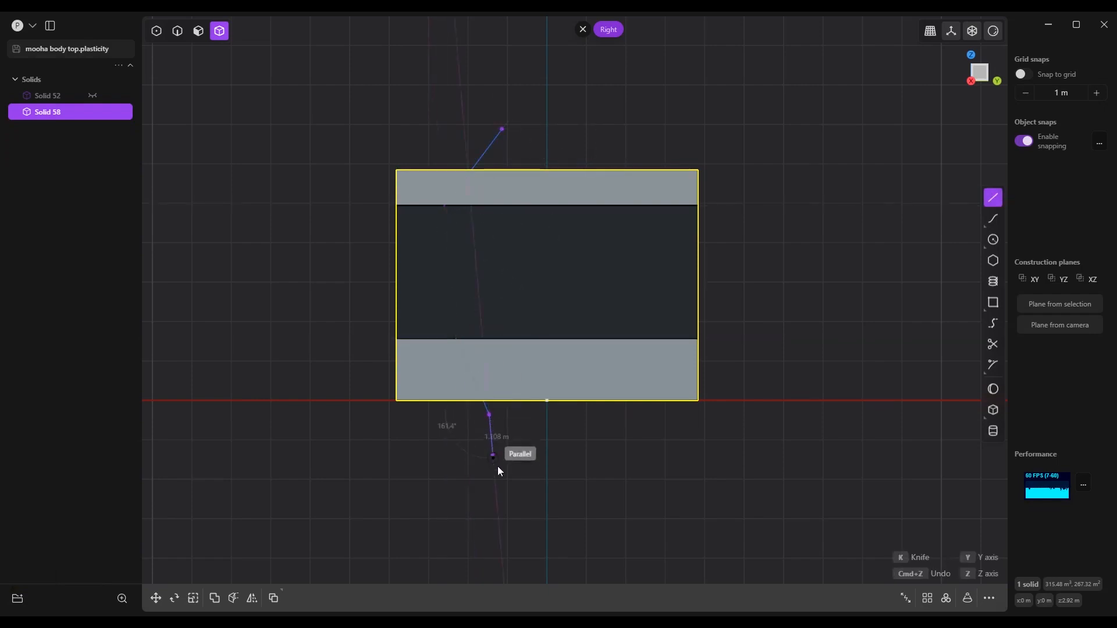
{"action": "right_click", "coordinate": [498, 465]}
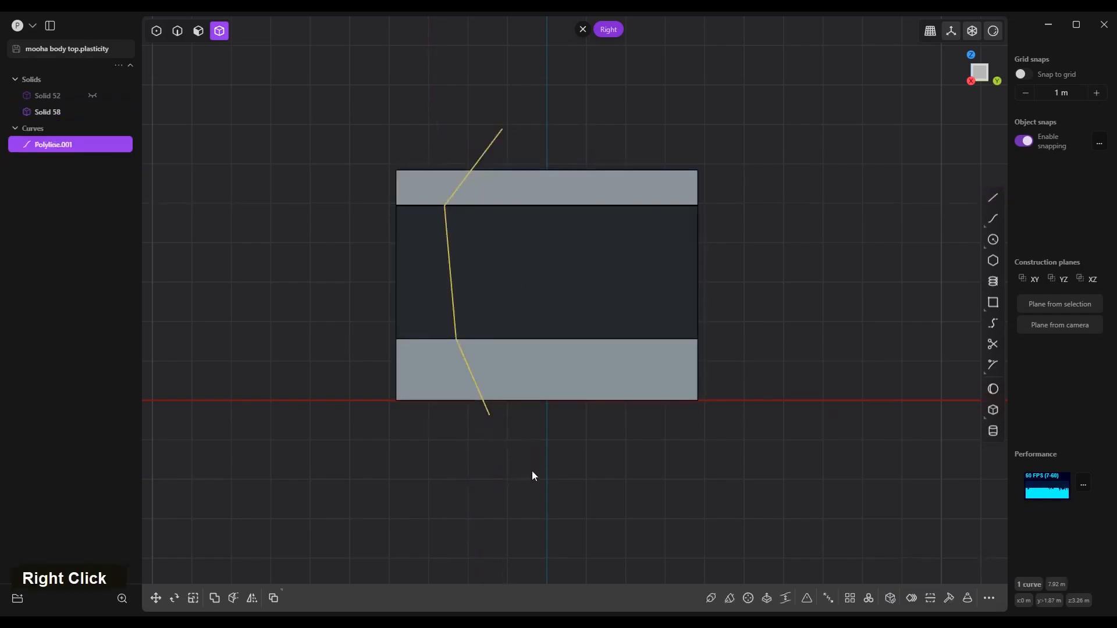
- Cut the solid with the side profile polyline and delete the negative Y end piece and the polyline
{"action": "key", "text": "c"}
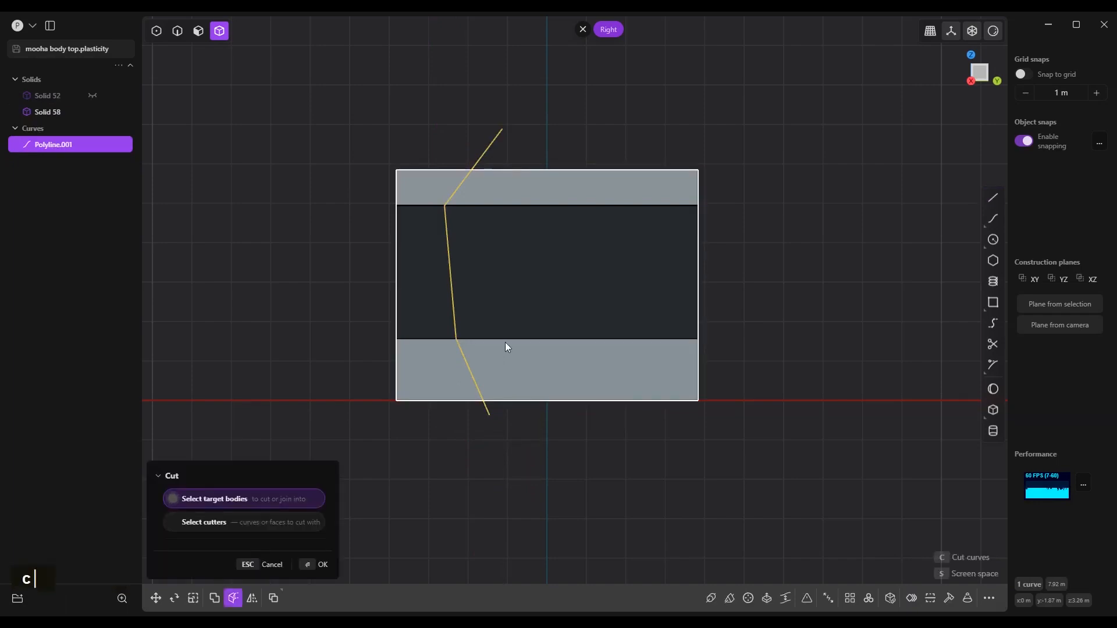
{"action": "left_click", "coordinate": [505, 343]}
{"action": "right_click", "coordinate": [507, 346]}
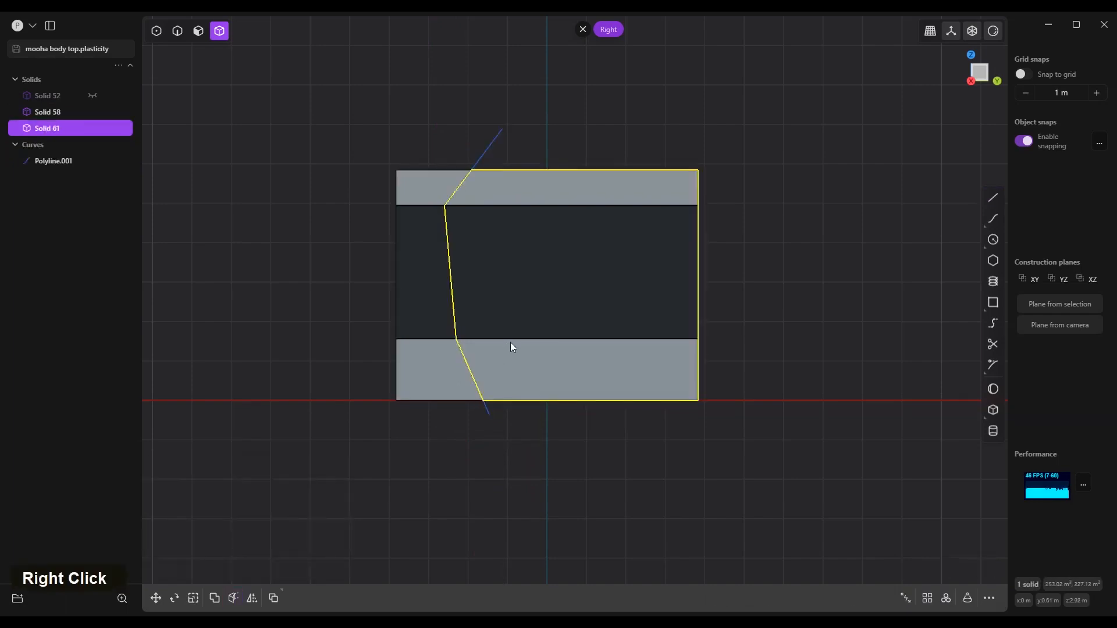
{"action": "left_click", "coordinate": [416, 194]}
{"action": "key", "text": "x"}
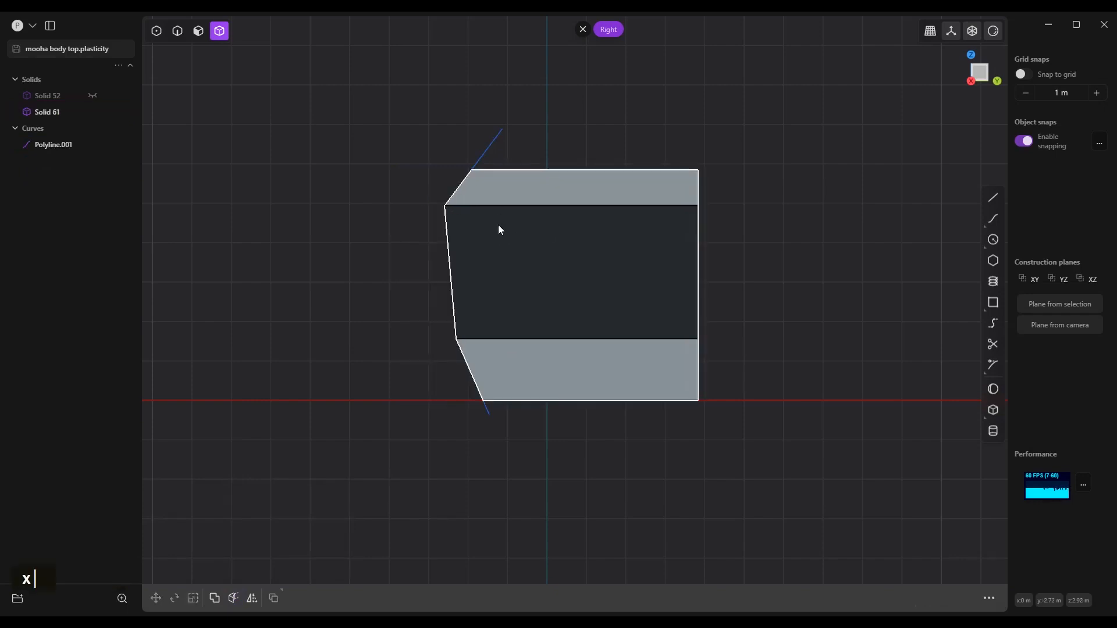
{"action": "key", "text": "2"}
{"action": "left_click", "coordinate": [484, 153]}
{"action": "key", "text": "x"}
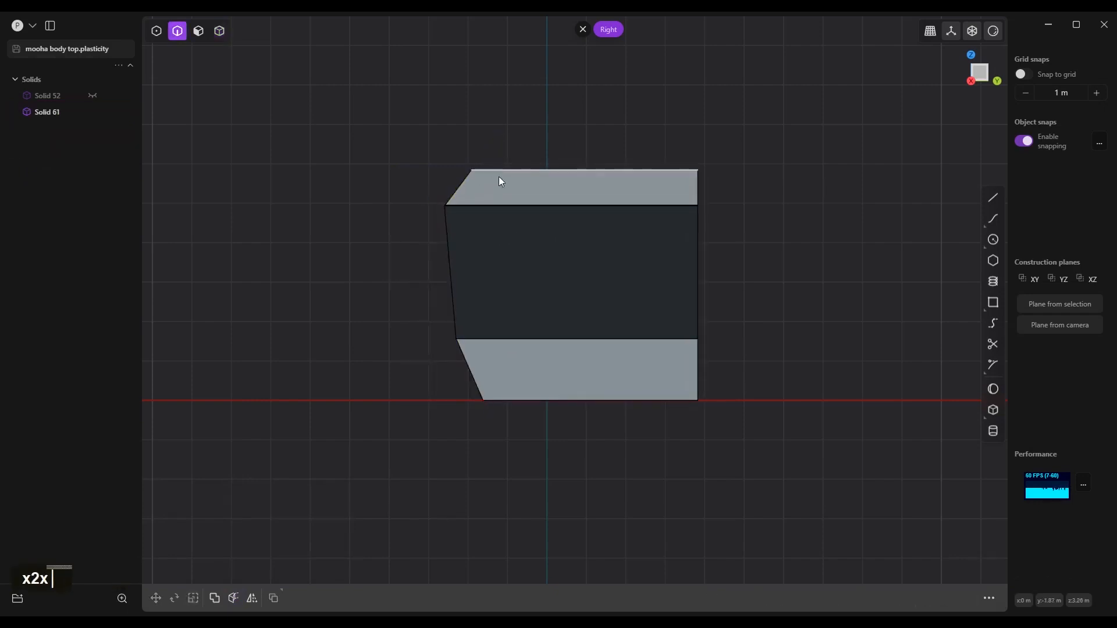
- In the right view, draw a stepped polyline about 7.4 m long down through the solid near its positive Y end
{"action": "key", "text": "a"}
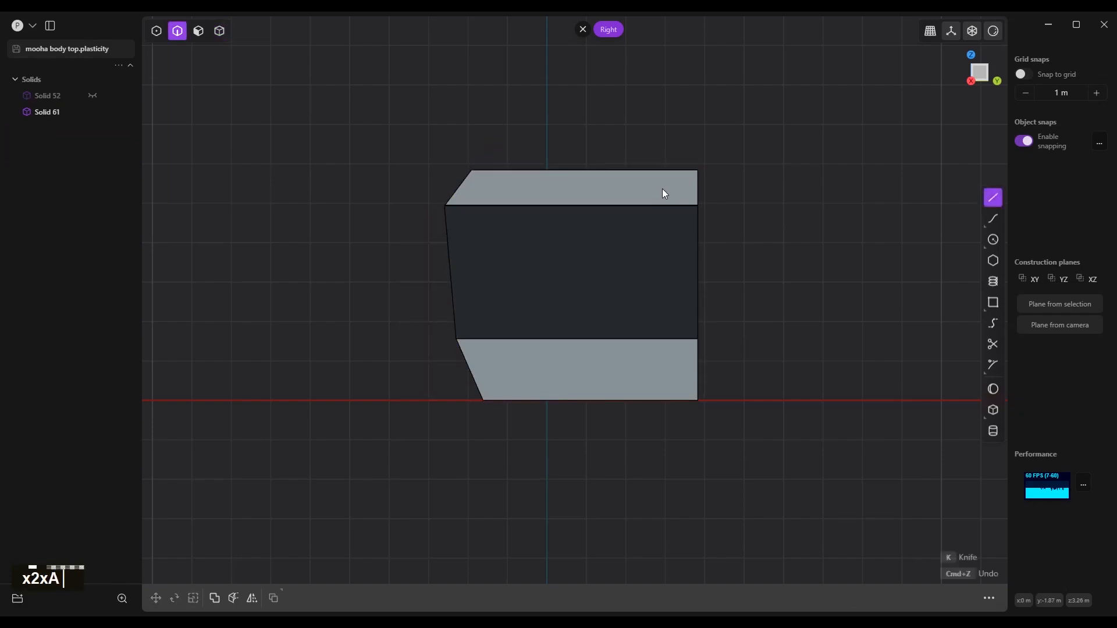
{"action": "left_click", "coordinate": [628, 153]}
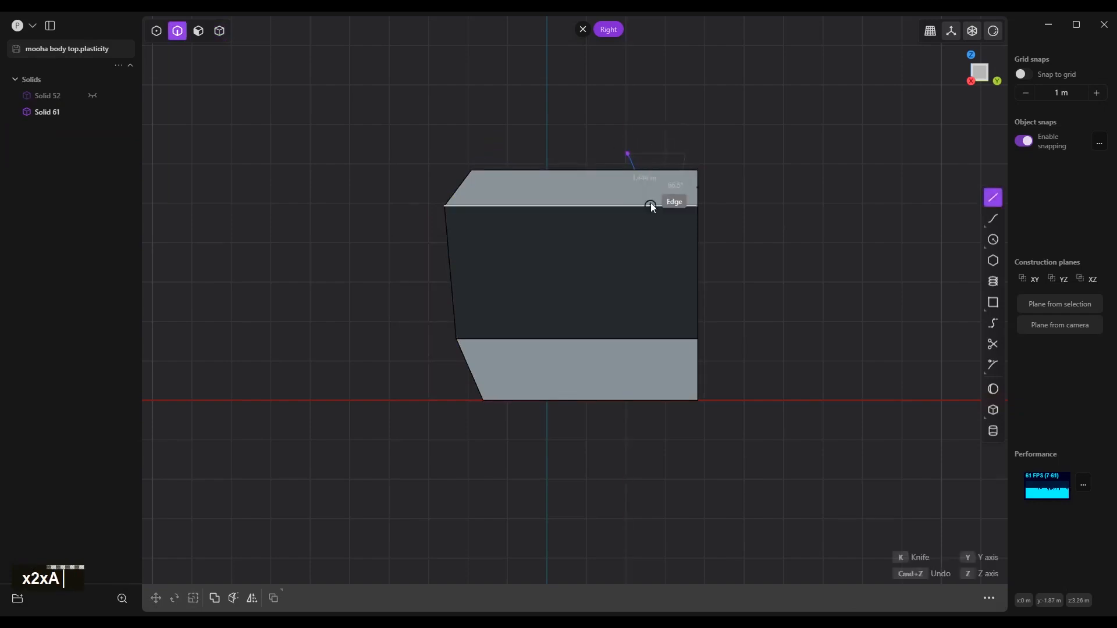
{"action": "left_click", "coordinate": [651, 282]}
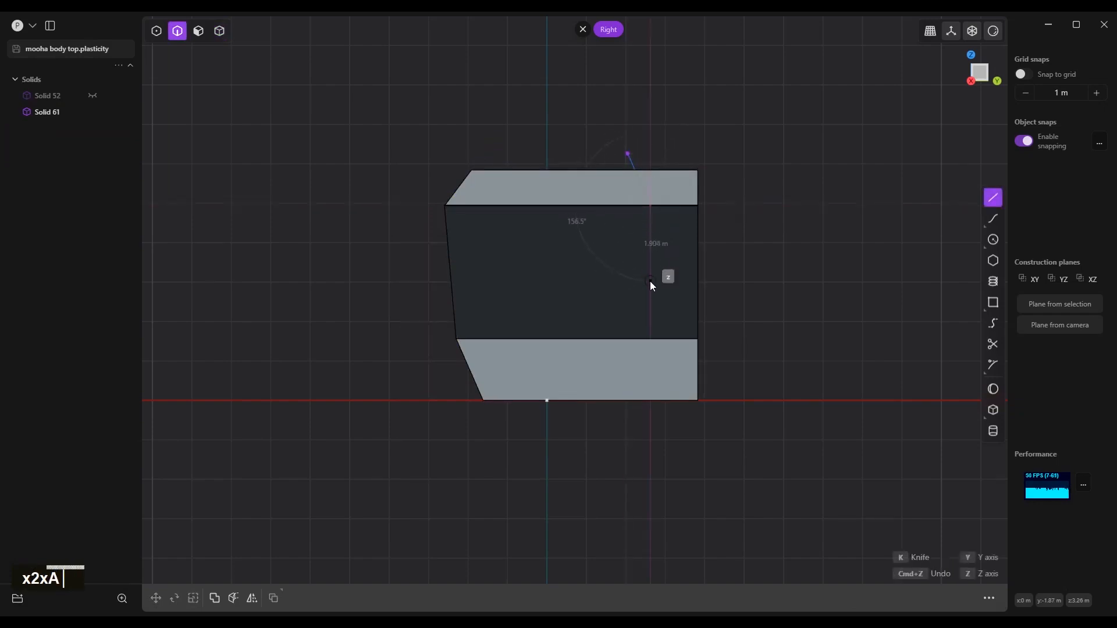
{"action": "left_click", "coordinate": [617, 345], "text": "ctrl"}
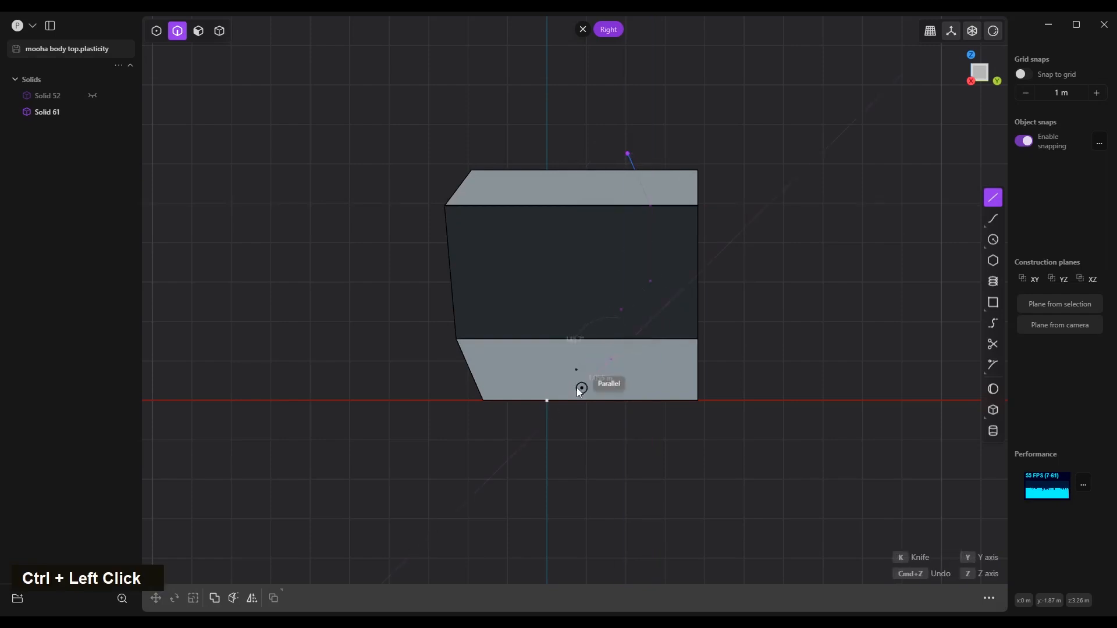
{"action": "key", "text": "ctrl"}
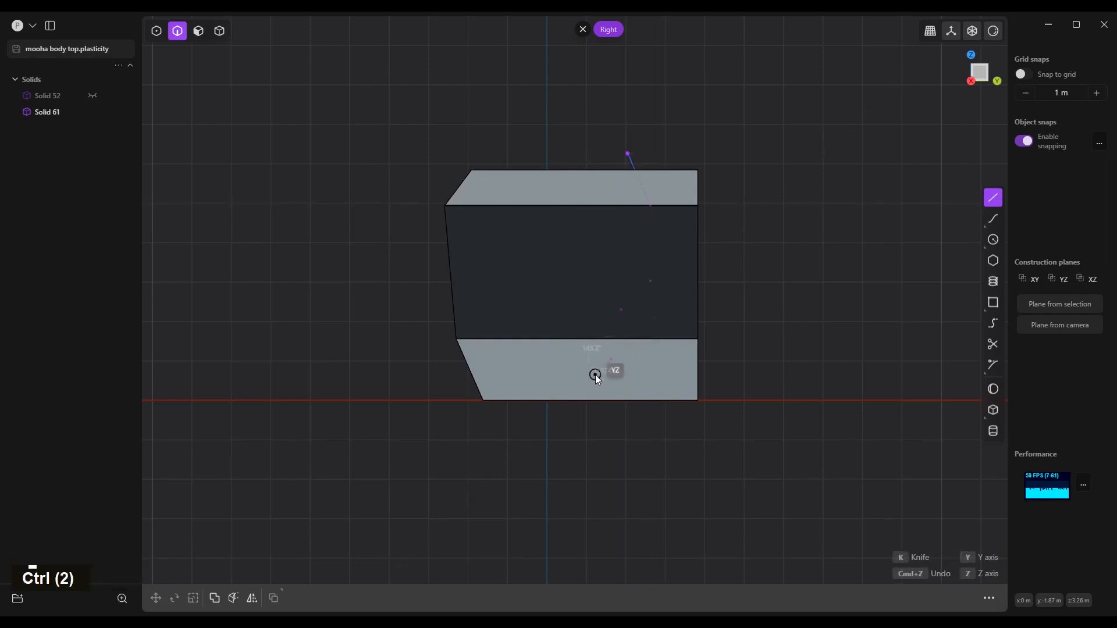
{"action": "left_click", "coordinate": [595, 375], "text": "ctrl"}
{"action": "left_click", "coordinate": [591, 421], "text": "ctrl"}
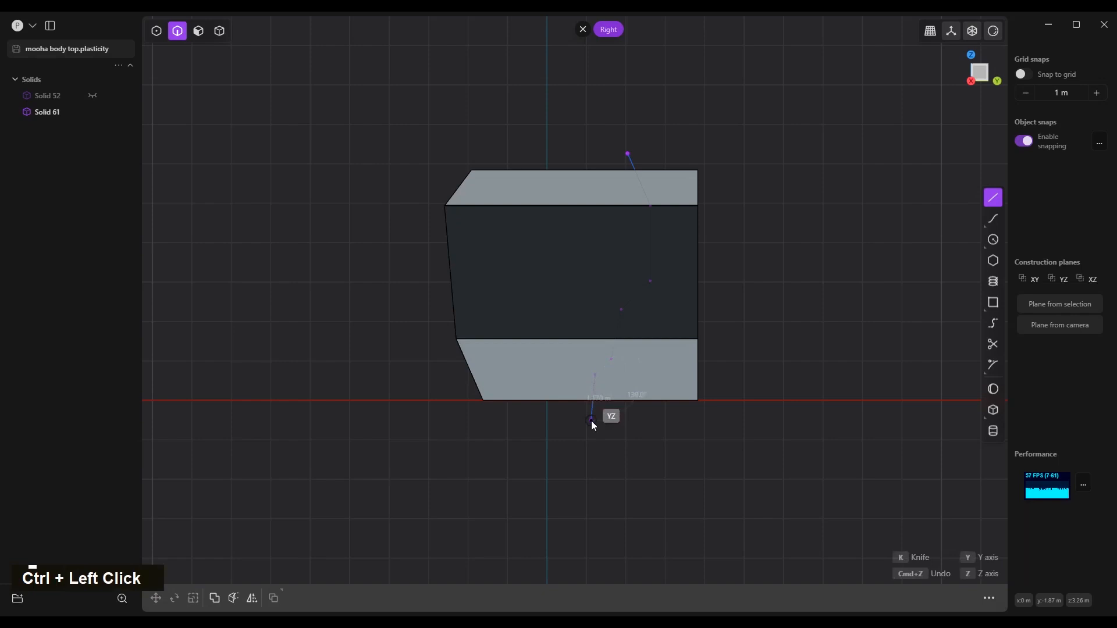
{"action": "right_click", "coordinate": [753, 466]}
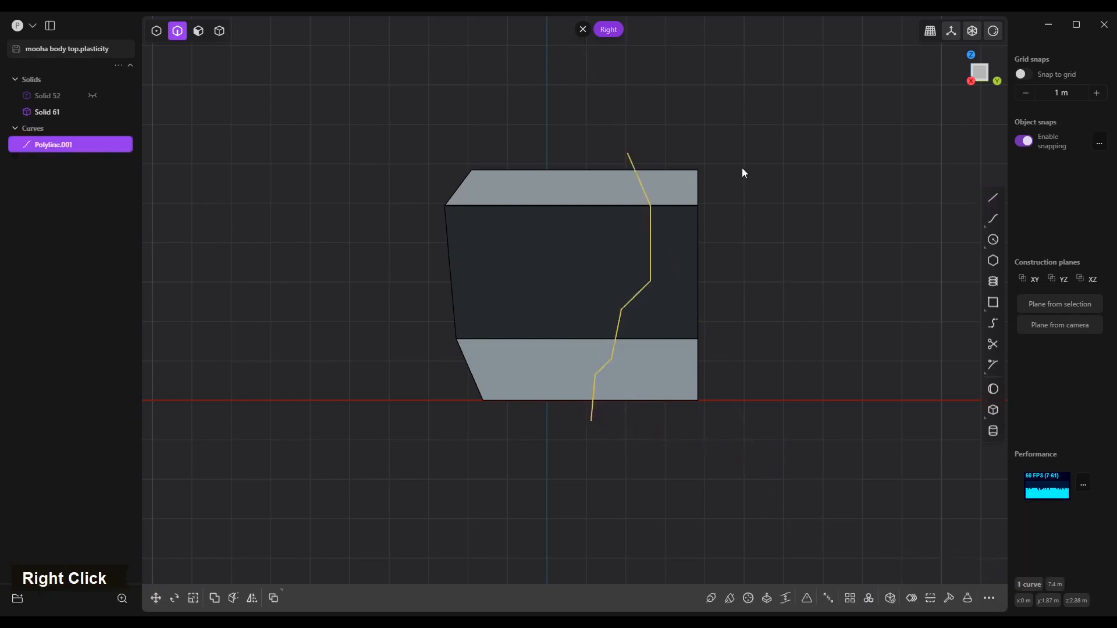
- Cut the solid with the stepped polyline and delete the positive Y end piece and the polyline
{"action": "key", "text": "c"}
{"action": "left_click", "coordinate": [673, 219]}
{"action": "right_click", "coordinate": [715, 248]}
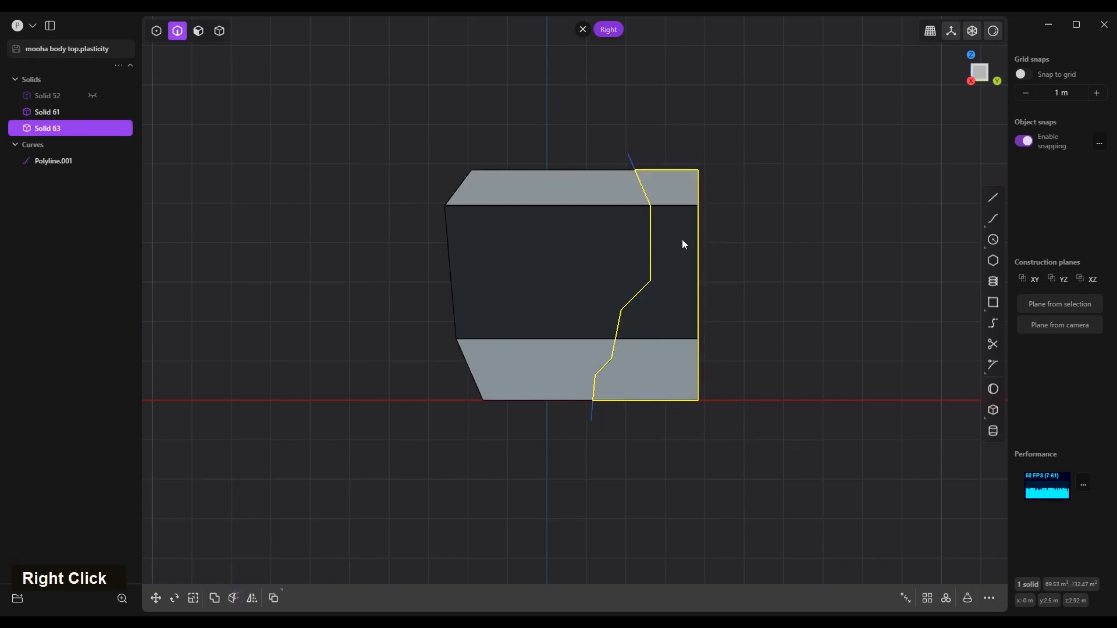
{"action": "key", "text": "x"}
{"action": "key", "text": "x"}
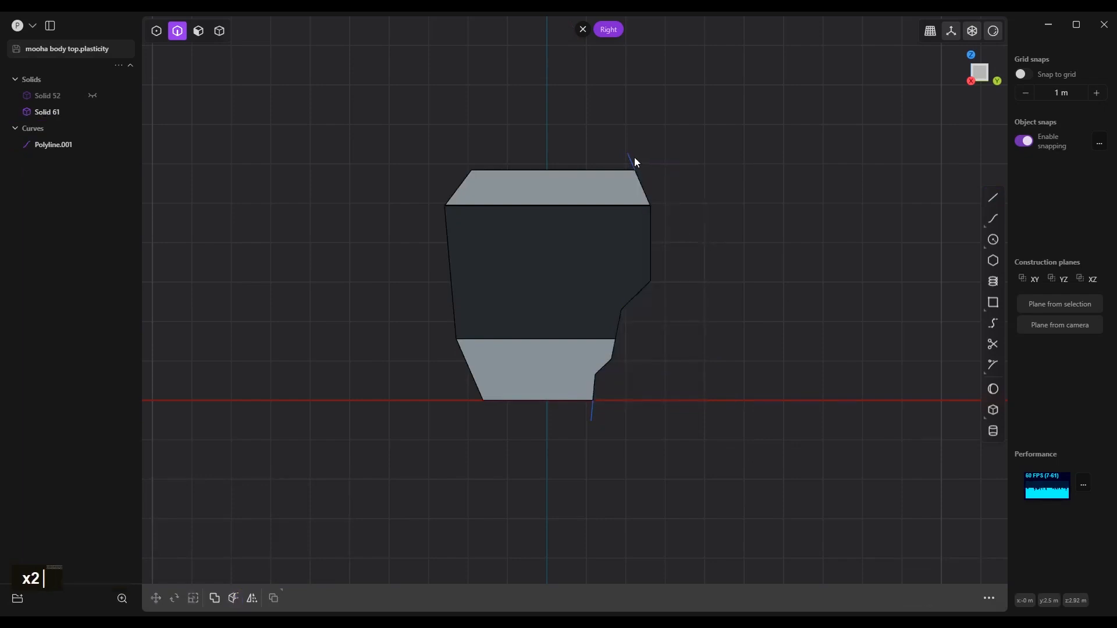
{"action": "left_click", "coordinate": [631, 159]}
{"action": "key", "text": "x"}
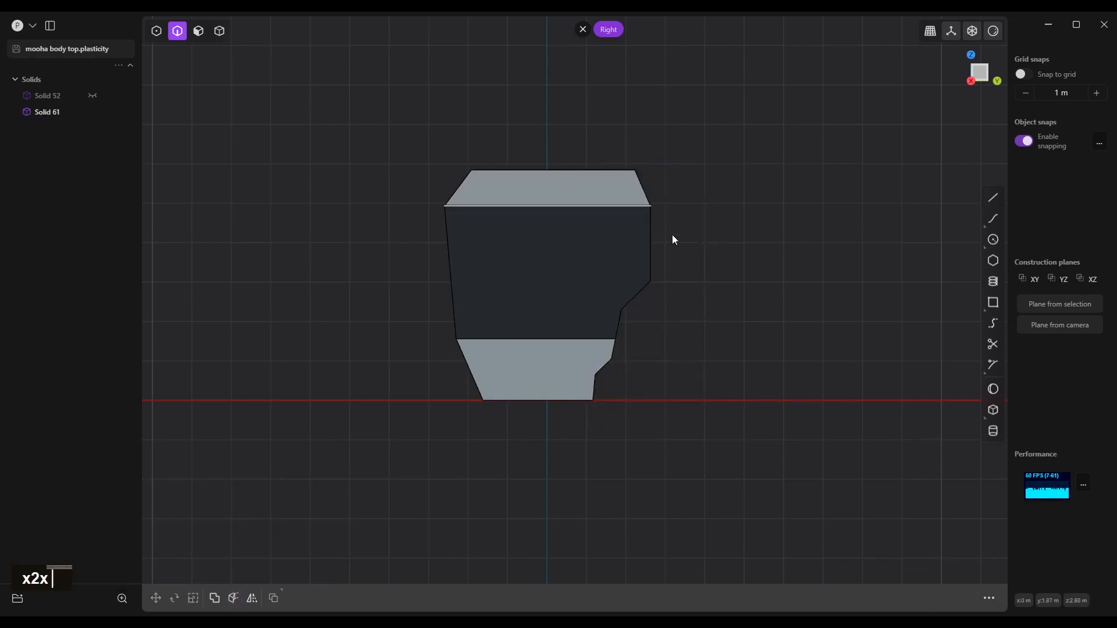
- Draw a narrow, steep slot outline about 6.35 m long, open downward, across the upper slanted step of the positive Y side
{"action": "scroll", "coordinate": [695, 254], "scroll_direction": "up", "scroll_amount": 3}
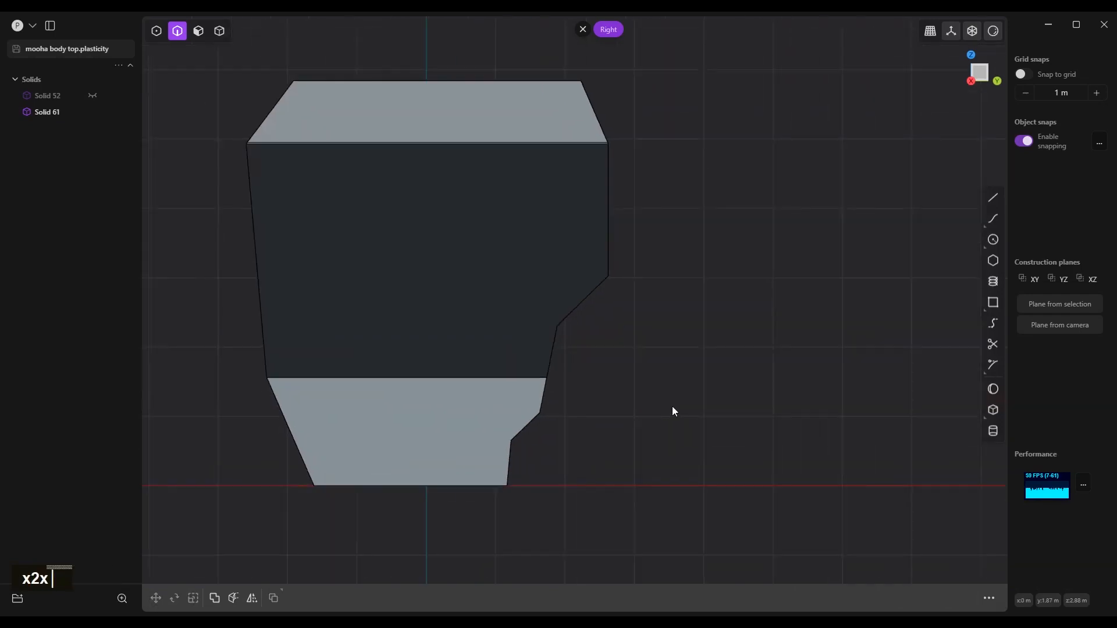
{"action": "key", "text": "a"}
{"action": "left_click", "coordinate": [571, 411]}
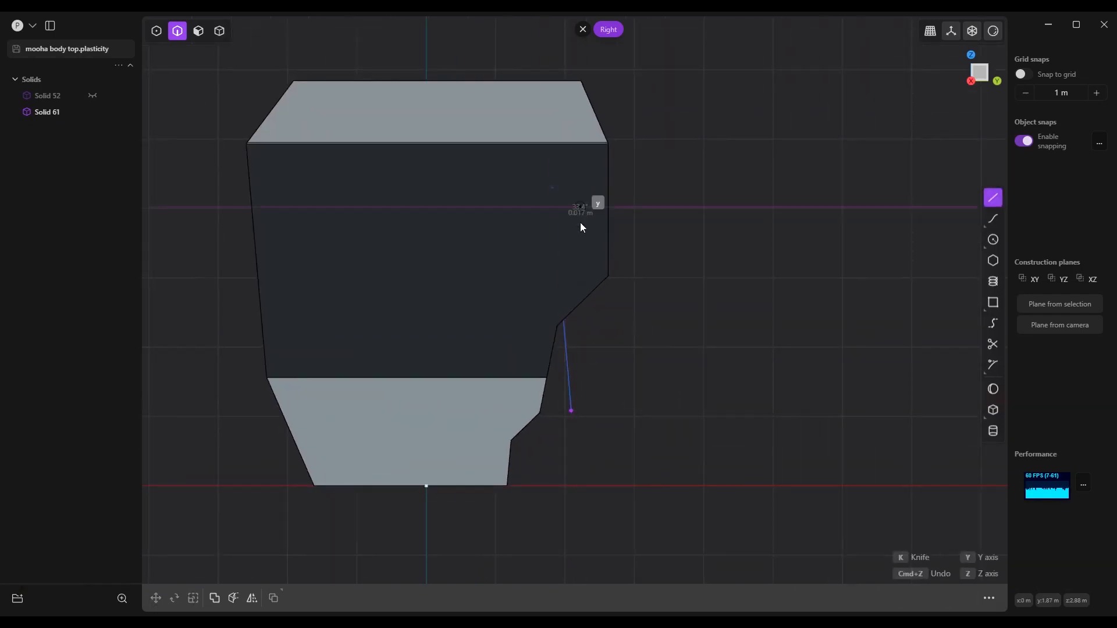
{"action": "left_click", "coordinate": [604, 387]}
{"action": "right_click", "coordinate": [689, 389]}
- Fillet the upper corners of the slot outline with a small radius
{"action": "key", "text": "b"}
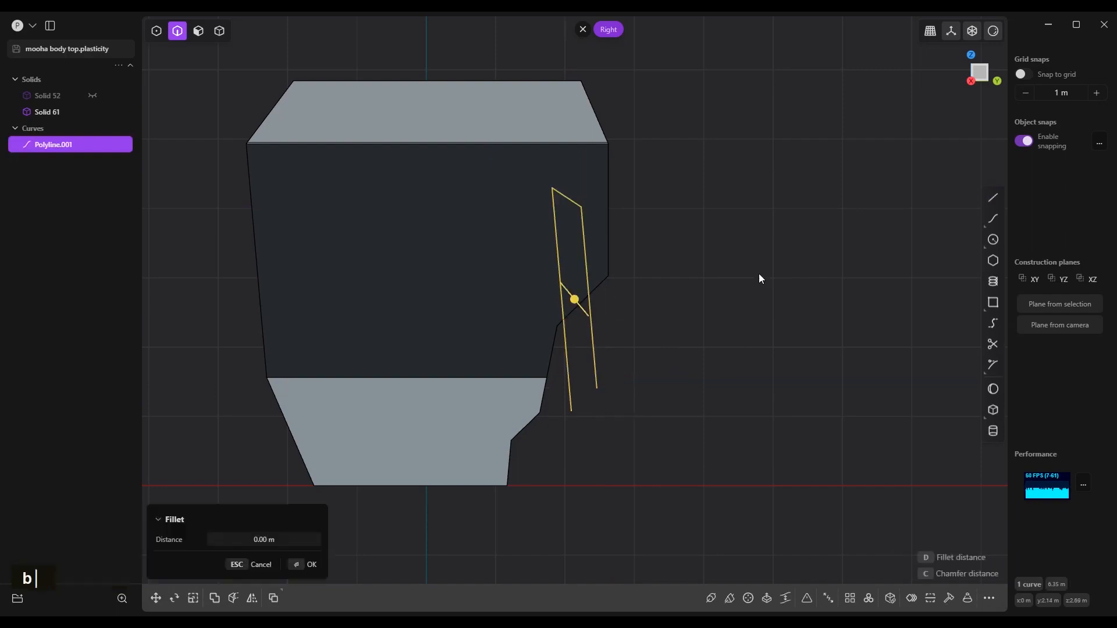
{"action": "left_click_drag", "start_coordinate": [575, 302], "coordinate": [576, 306]}
{"action": "right_click", "coordinate": [632, 316]}
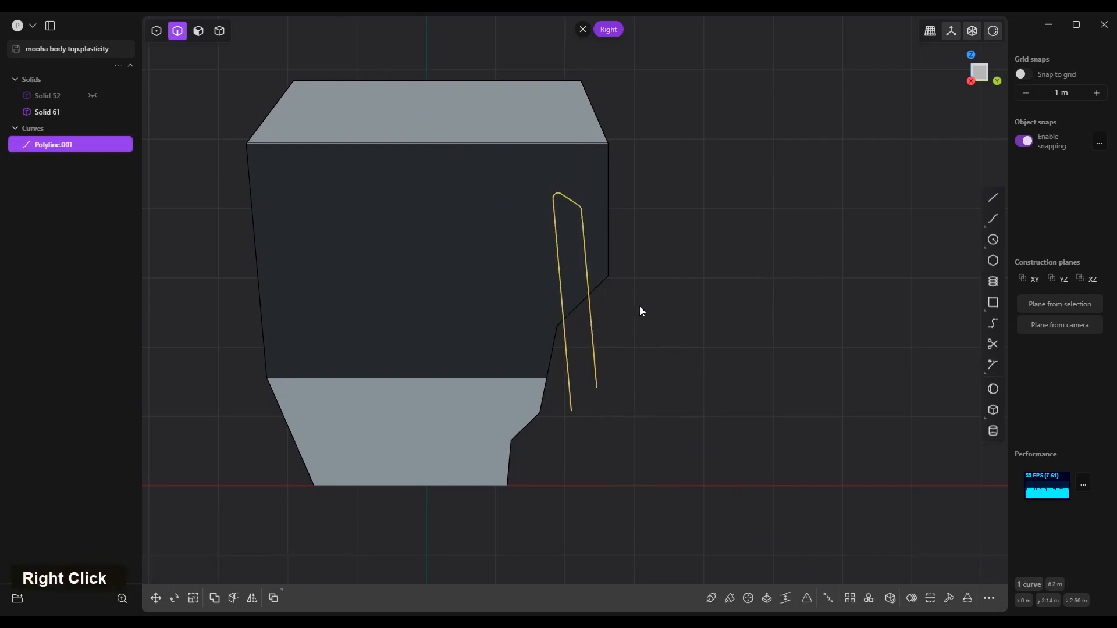
- Cut the solid with the slot outline and delete the polyline and the piece inside the slot
{"action": "key", "text": "c"}
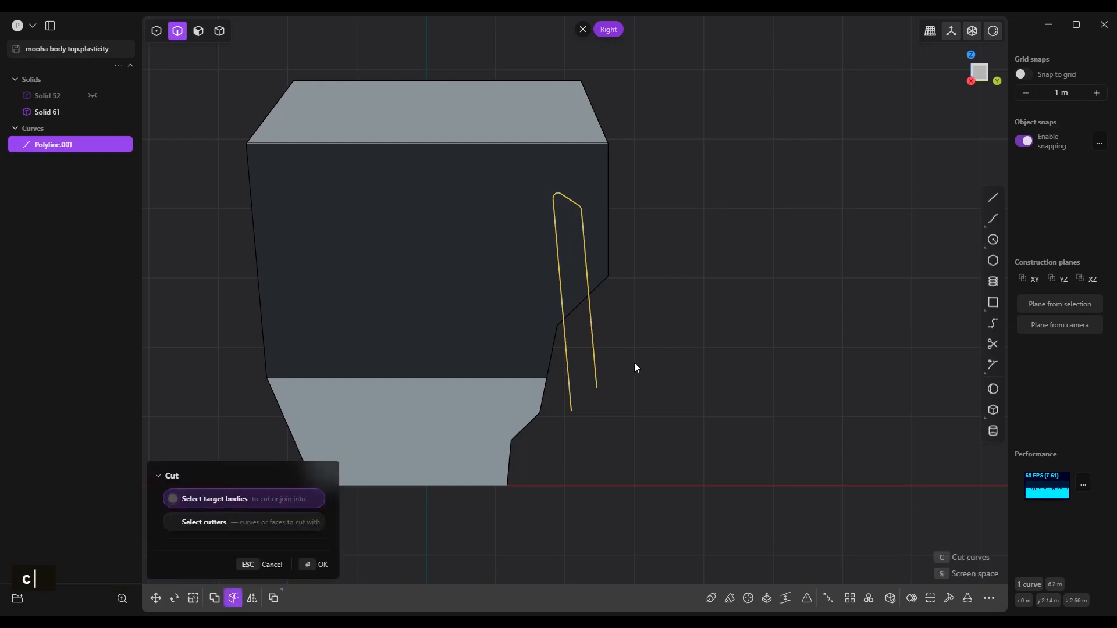
{"action": "left_click", "coordinate": [603, 231]}
{"action": "right_click", "coordinate": [687, 335]}
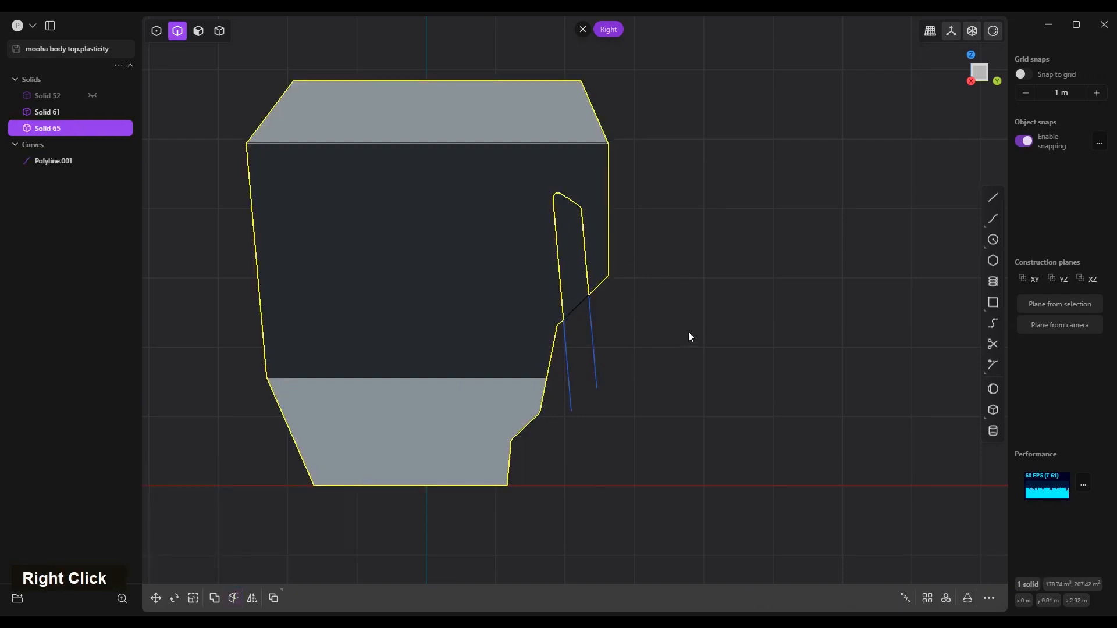
{"action": "key", "text": "2"}
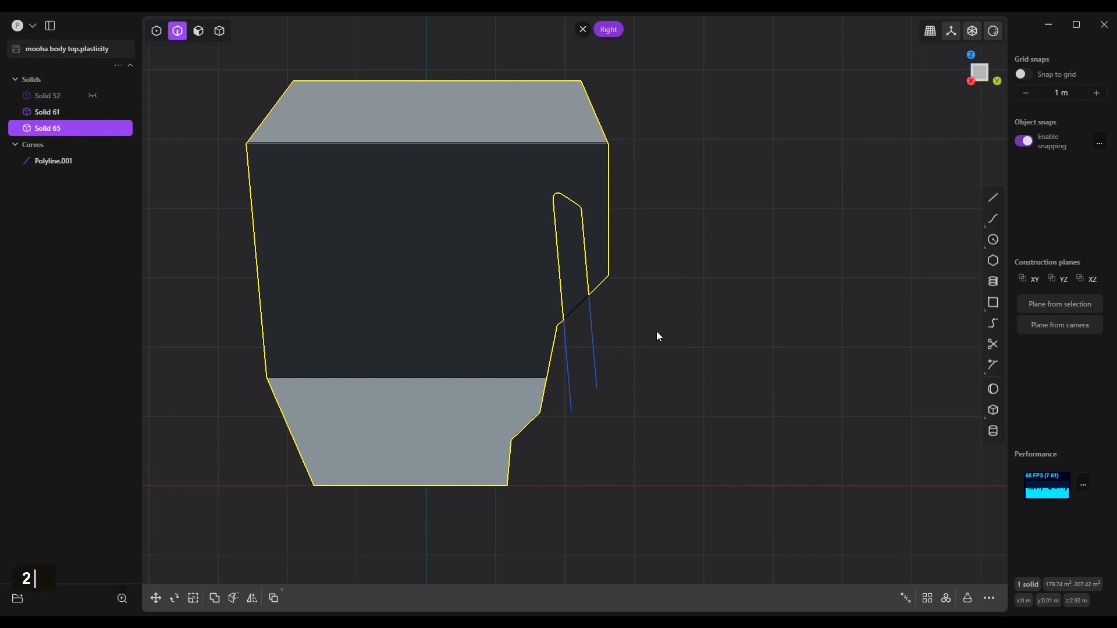
{"action": "left_click", "coordinate": [594, 351]}
{"action": "key", "text": "x"}
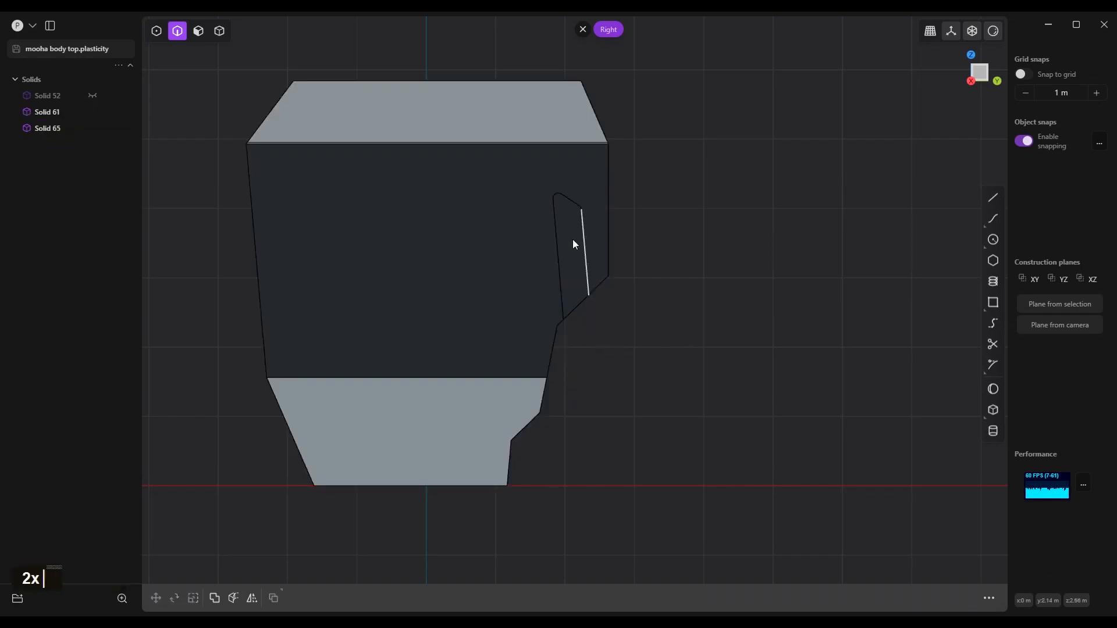
{"action": "key", "text": "4"}
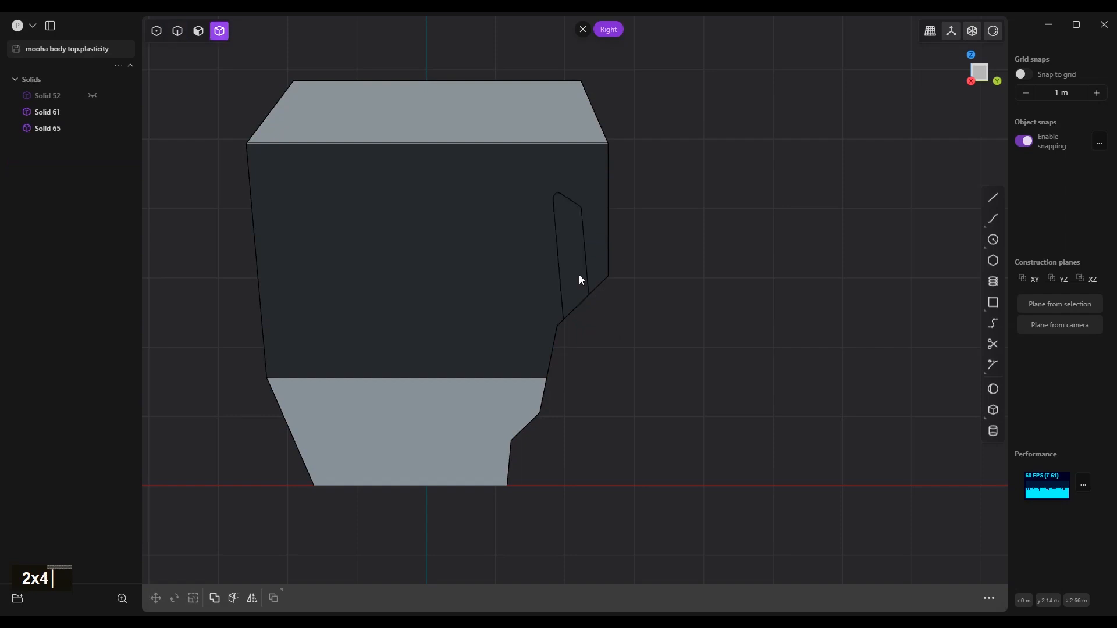
{"action": "left_click", "coordinate": [588, 297]}
{"action": "key", "text": "x"}
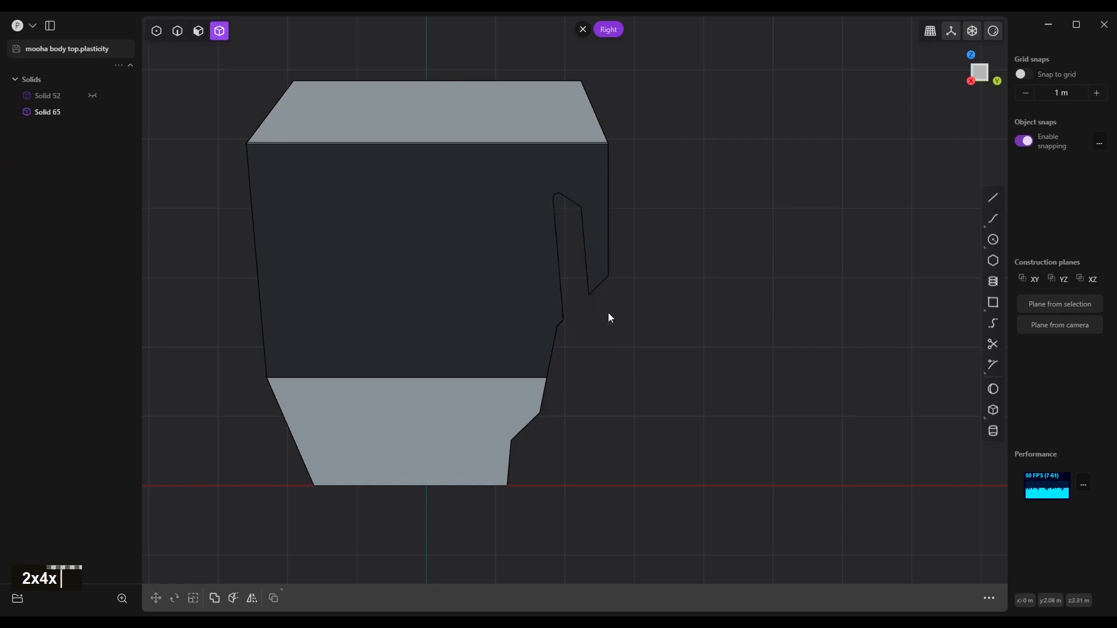
- Fillet both edges of the lower slanted step and chamfer the inner edge just below the slot opening
{"action": "middle_click_drag", "start_coordinate": [610, 371], "coordinate": [559, 366]}
{"action": "left_click", "coordinate": [567, 444]}
{"action": "key", "text": "2"}
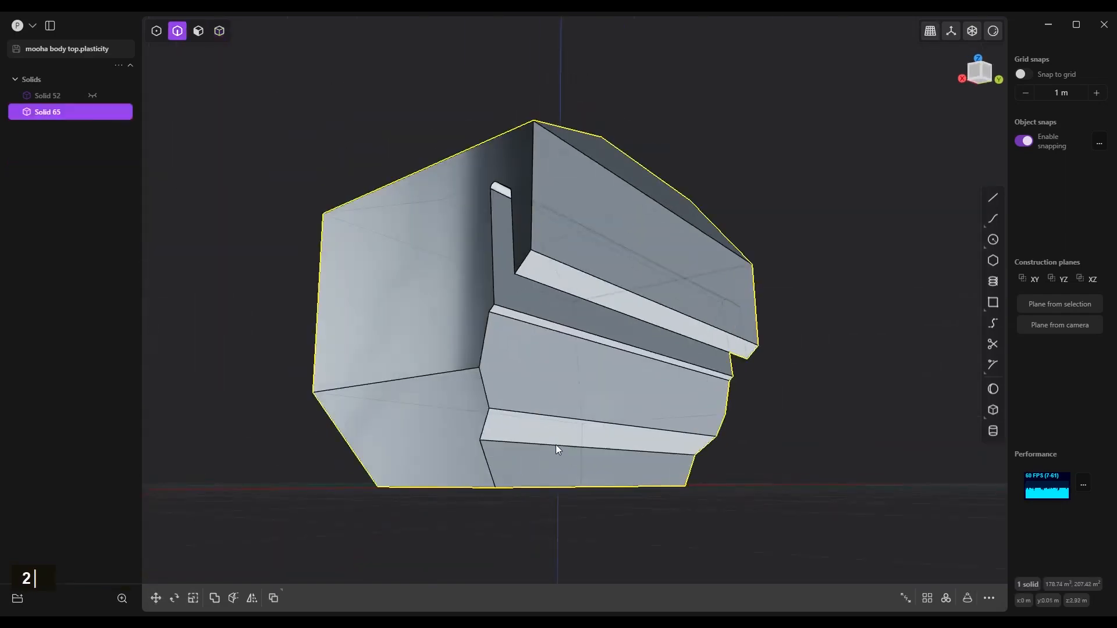
{"action": "left_click", "coordinate": [557, 445]}
{"action": "key", "text": "f"}
{"action": "mouse_move", "coordinate": [560, 429]}
{"action": "middle_mouse_down"}
{"action": "mouse_move", "coordinate": [561, 416]}
{"action": "mouse_move", "coordinate": [545, 416]}
{"action": "middle_mouse_up"}
{"action": "left_click", "coordinate": [545, 418], "text": "shift"}
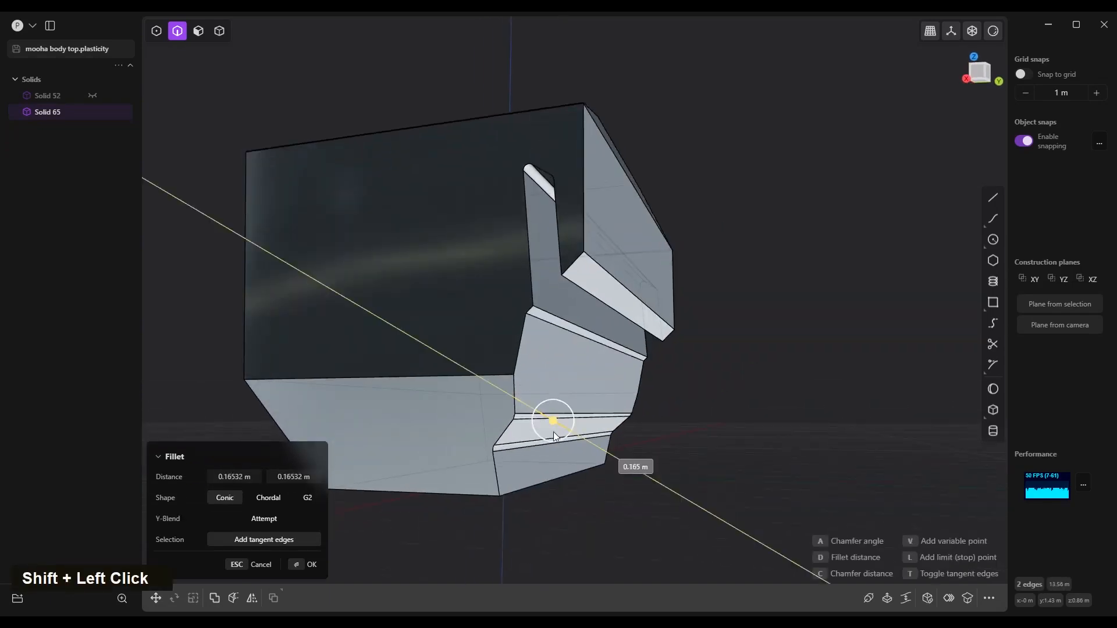
{"action": "scroll", "coordinate": [731, 386], "scroll_direction": "up", "scroll_amount": 3}
{"action": "middle_click_drag", "start_coordinate": [731, 386], "coordinate": [704, 397]}
{"action": "right_click", "coordinate": [704, 398]}
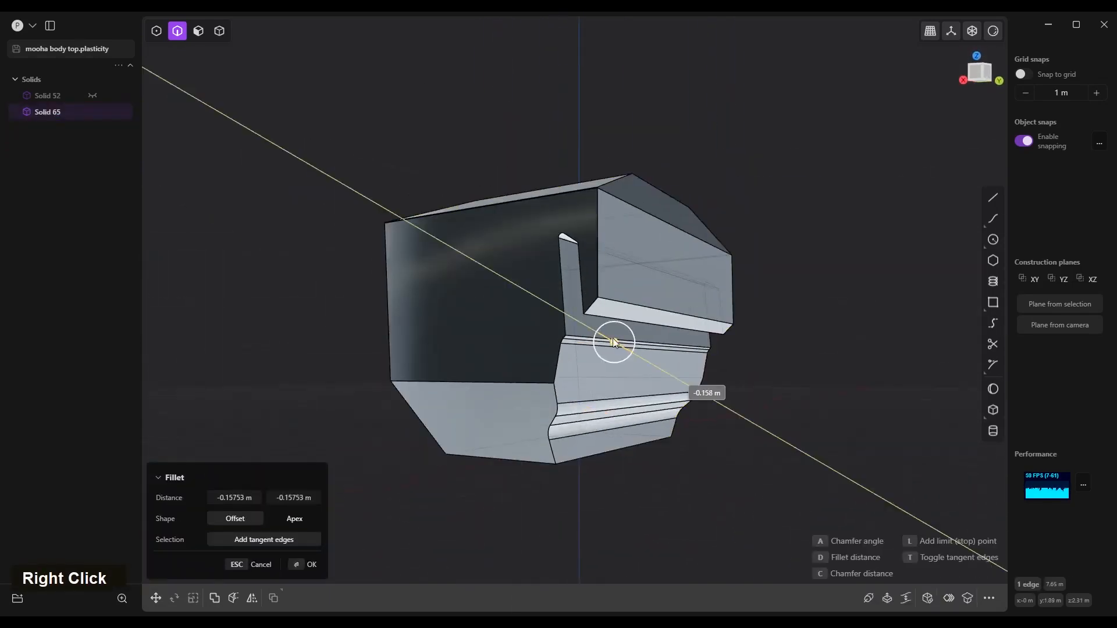
- In the top view, draw a sloping line about 4.05 m long across the solid's positive X, positive Y corner
{"action": "scroll", "coordinate": [757, 372], "scroll_direction": "up", "scroll_amount": 5}
{"action": "key", "text": "Home"}
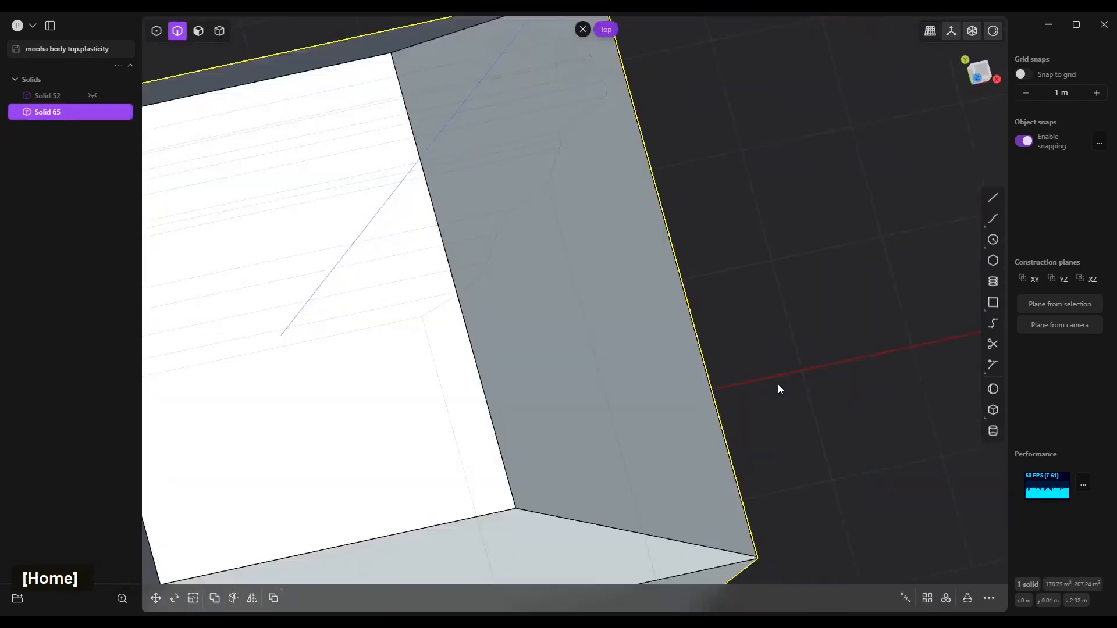
{"action": "scroll", "coordinate": [781, 320], "scroll_direction": "up", "scroll_amount": 2}
{"action": "scroll", "coordinate": [744, 317], "scroll_direction": "down", "scroll_amount": 5}
{"action": "scroll", "coordinate": [739, 316], "scroll_direction": "up", "scroll_amount": 1}
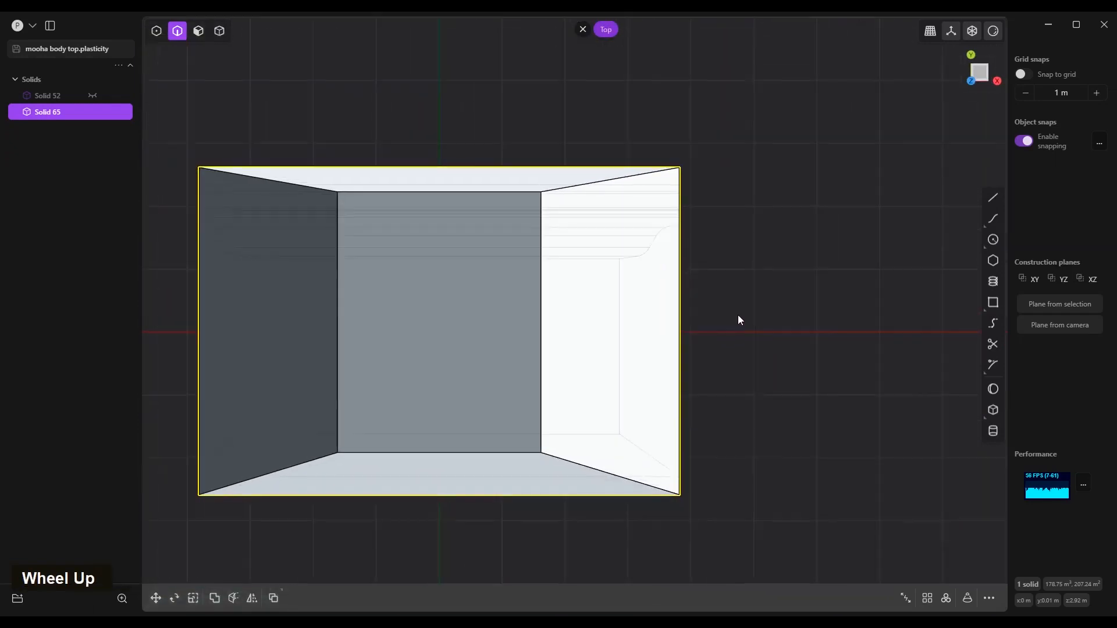
{"action": "scroll", "coordinate": [738, 315], "scroll_direction": "down", "scroll_amount": 2}
{"action": "middle_click_drag", "start_coordinate": [724, 311], "coordinate": [860, 287], "text": "shift"}
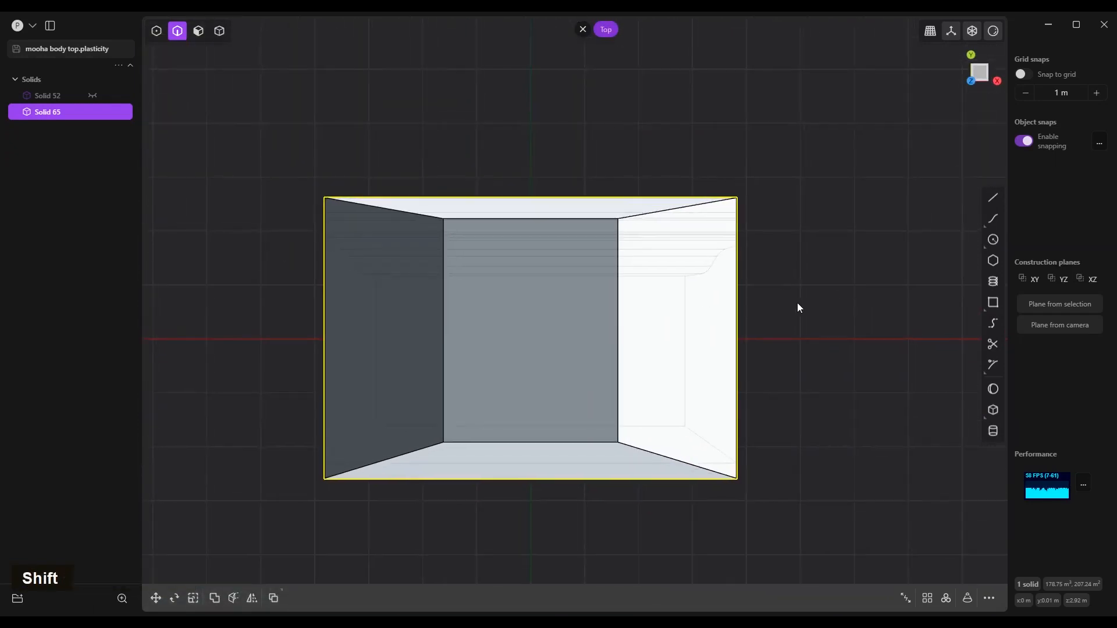
{"action": "key", "text": "a"}
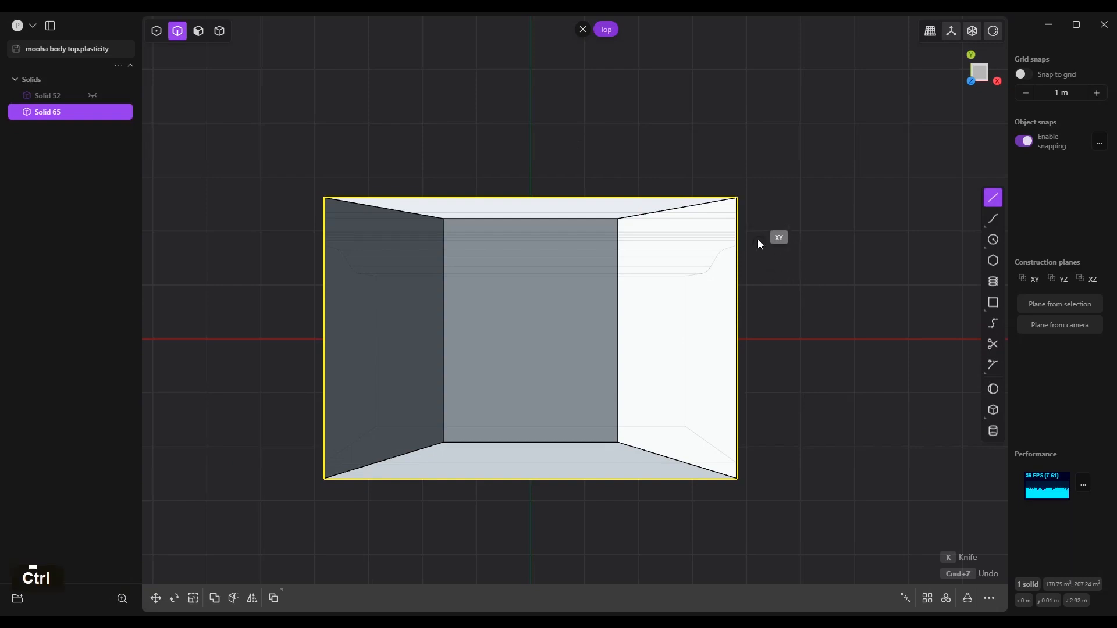
{"action": "left_click", "coordinate": [751, 232], "text": "ctrl"}
{"action": "left_click", "coordinate": [550, 172], "text": "ctrl"}
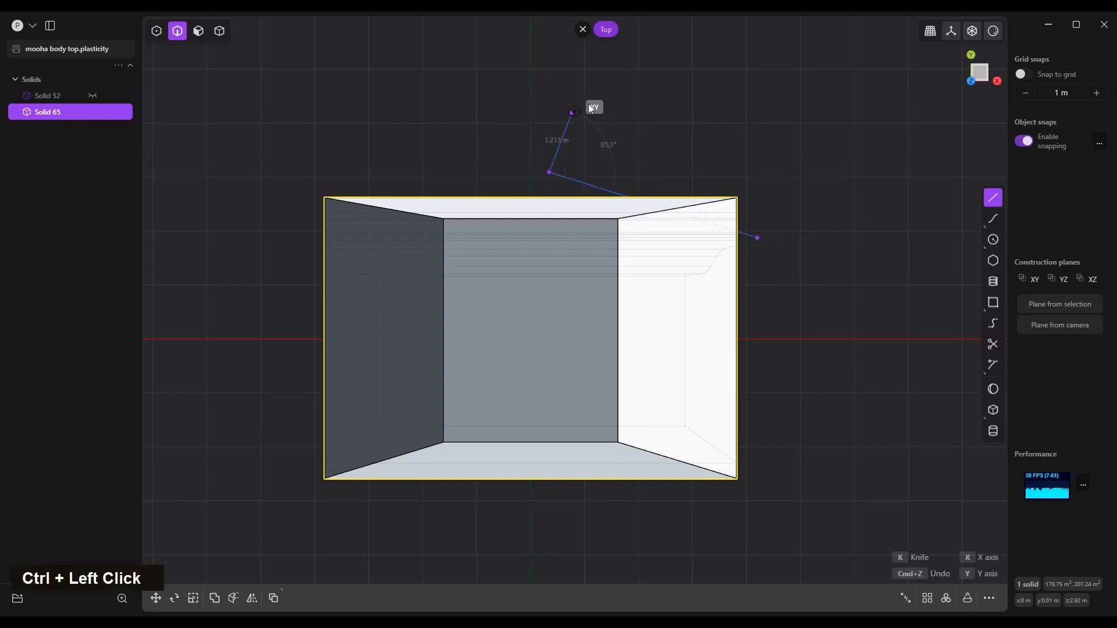
{"action": "right_click", "coordinate": [595, 100]}
- Cut the solid with the sloping corner line and delete the corner offcut and the line
{"action": "key", "text": "c"}
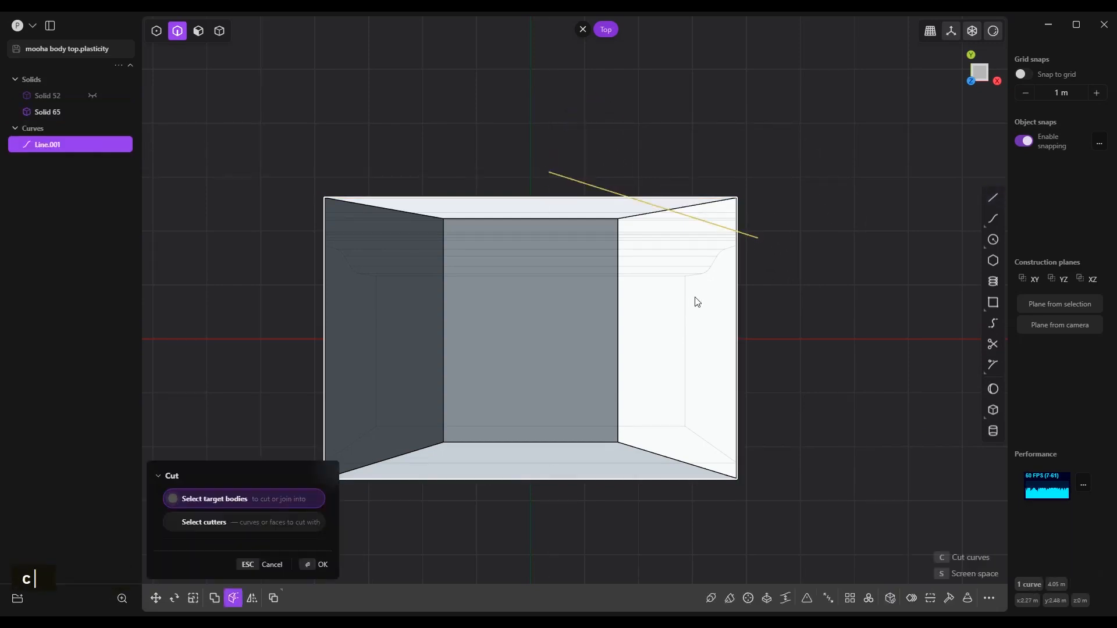
{"action": "right_click", "coordinate": [782, 308]}
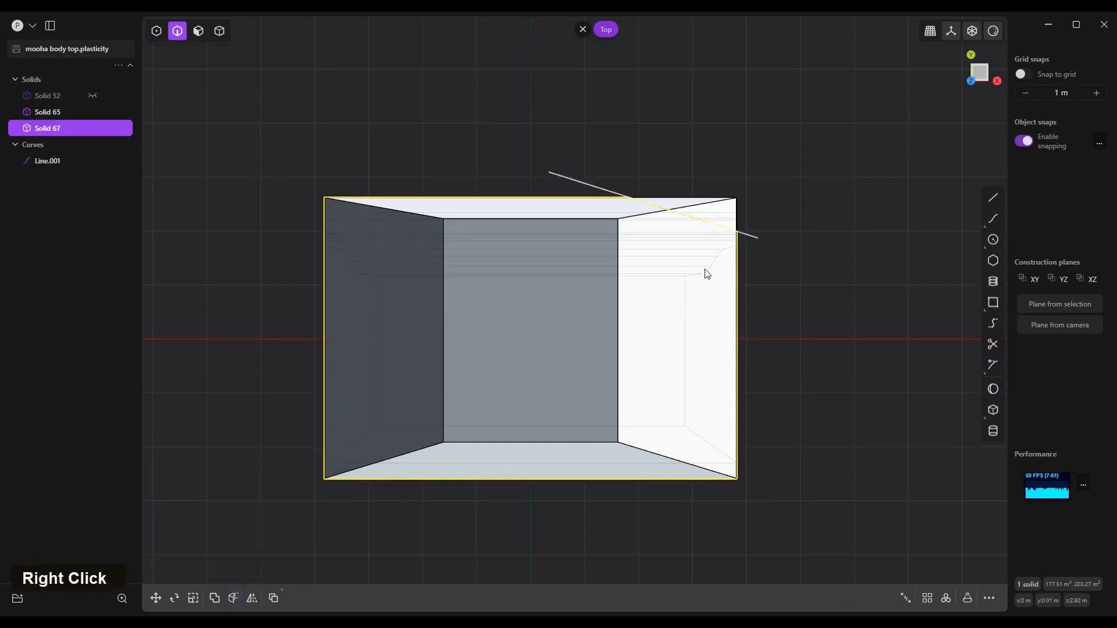
{"action": "key", "text": "4"}
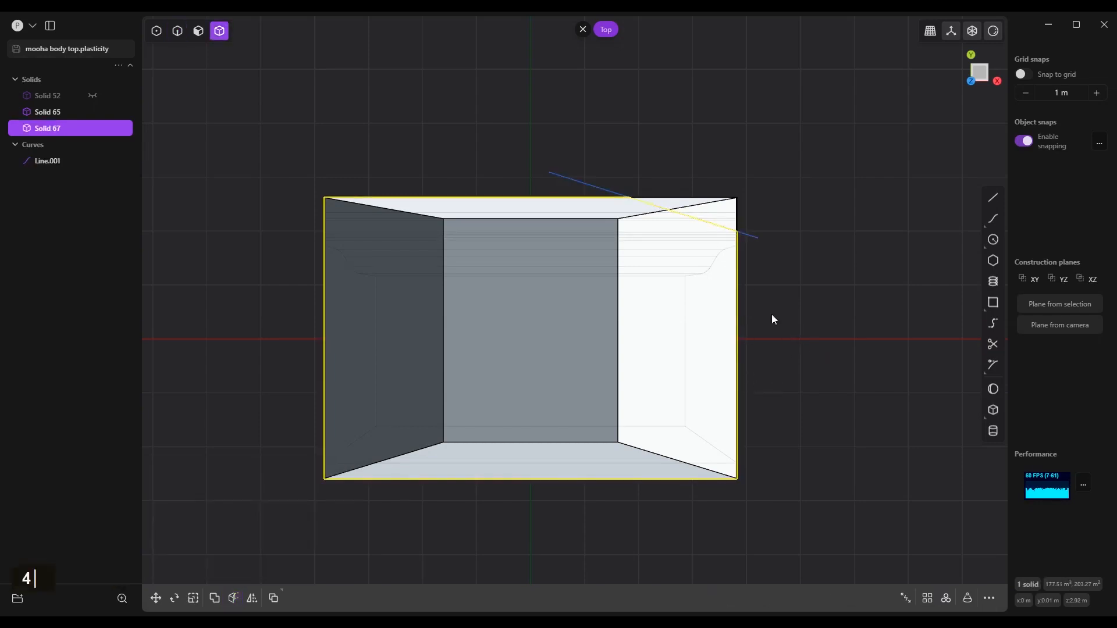
{"action": "left_click", "coordinate": [714, 210]}
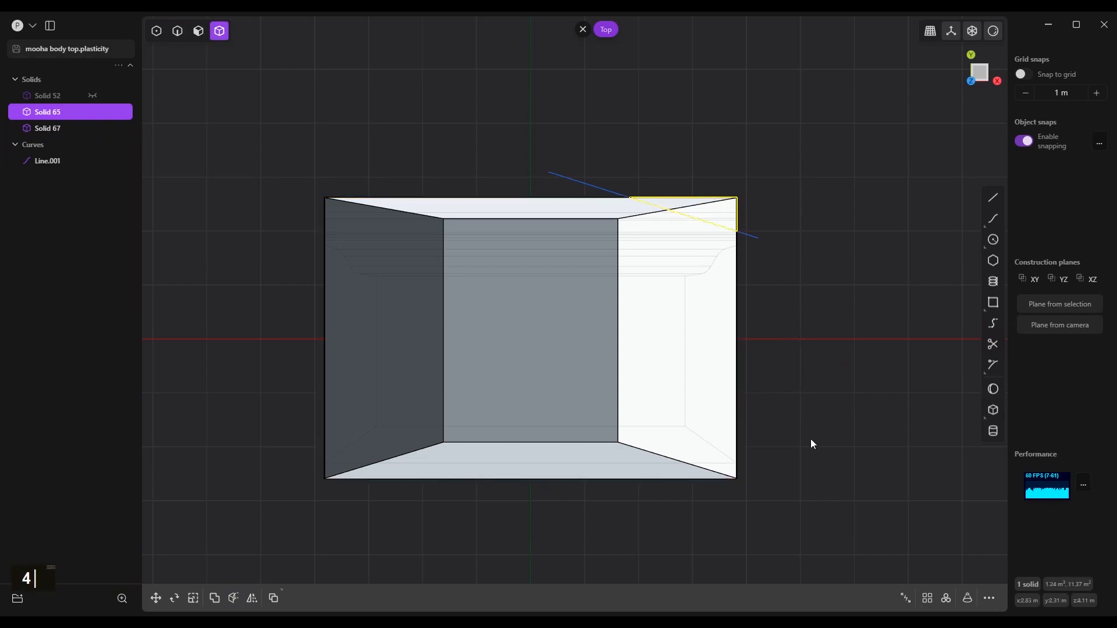
{"action": "key", "text": "x"}
{"action": "key", "text": "2"}
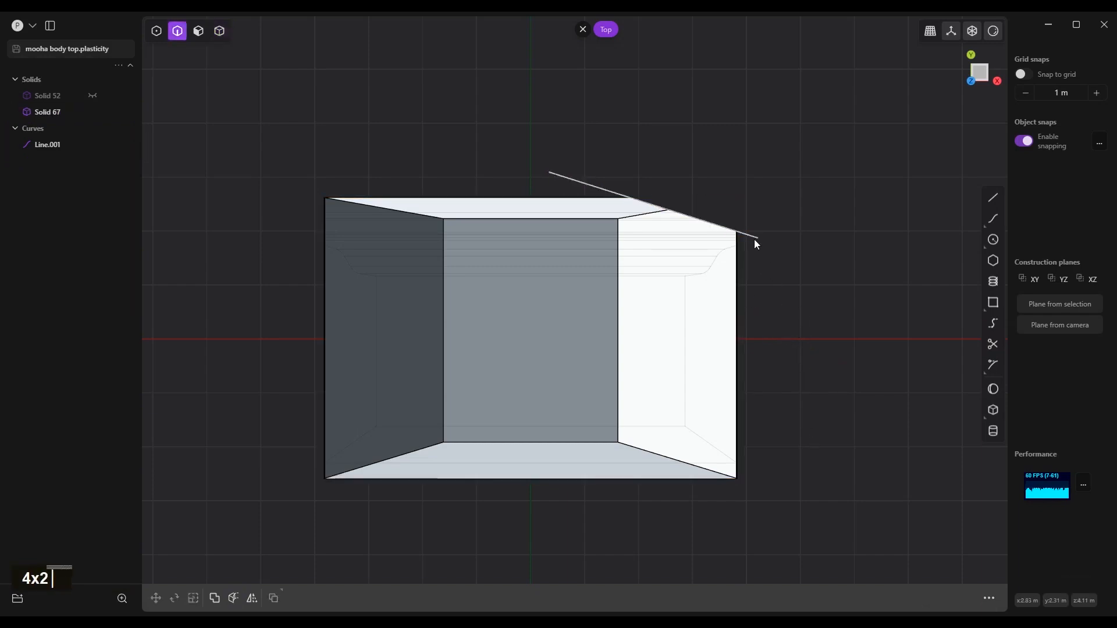
{"action": "left_click", "coordinate": [751, 239]}
{"action": "key", "text": "x"}
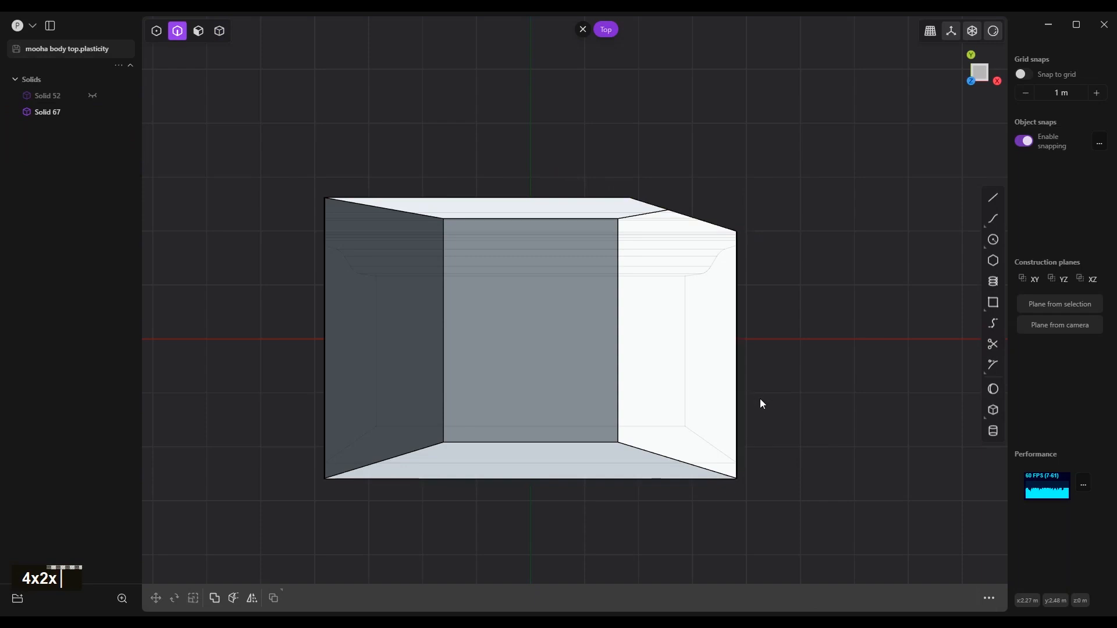
- In the top view, cut off the solid's positive X, negative Y corner along a line about 2.8 m long, deleting the offcut and line
{"action": "key", "text": "shift+a"}
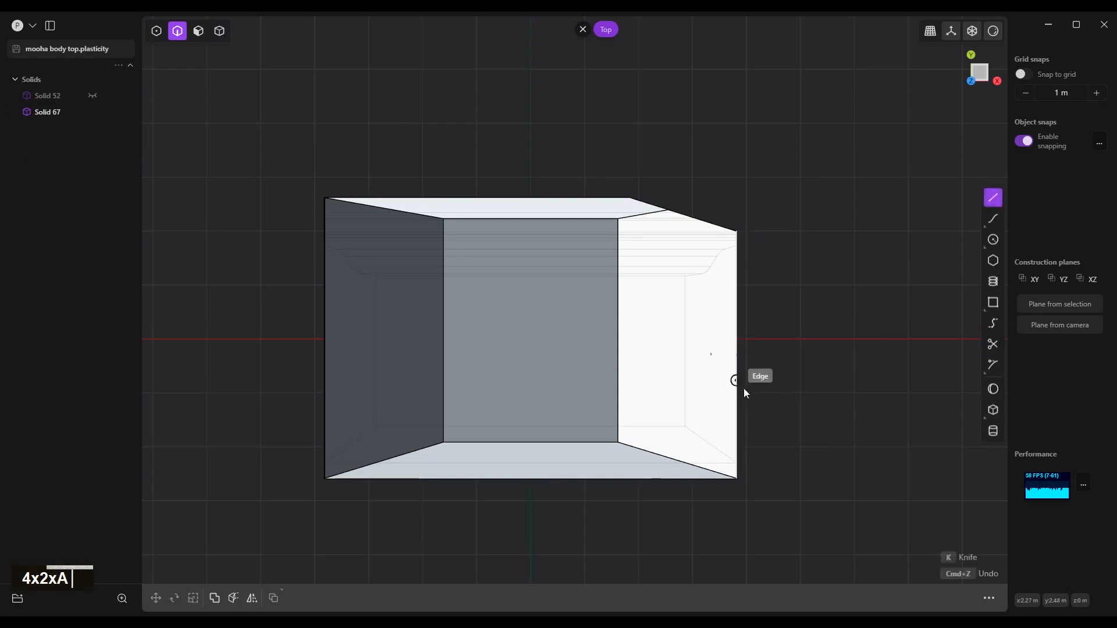
{"action": "left_click", "coordinate": [631, 485]}
{"action": "key", "text": "Return"}
{"action": "key", "text": "c"}
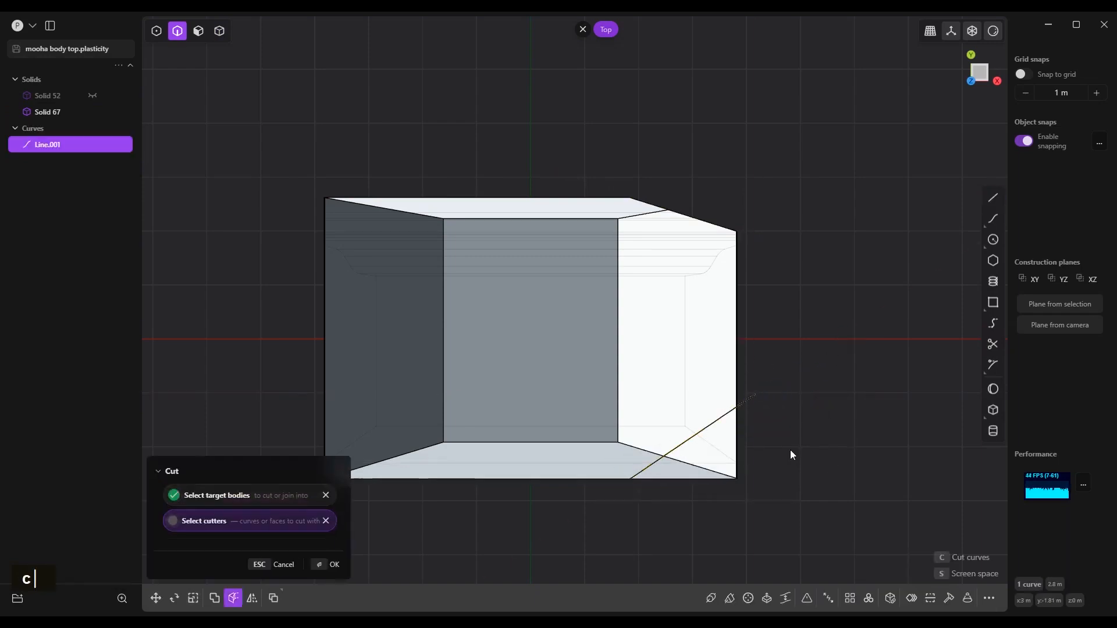
{"action": "key", "text": "Return"}
{"action": "key", "text": "x"}
- Mirror the whole solid along the X axis, slicing it down the mirror plane
{"action": "key", "text": "4"}
{"action": "left_click", "coordinate": [585, 362]}
{"action": "key", "text": "alt+x"}
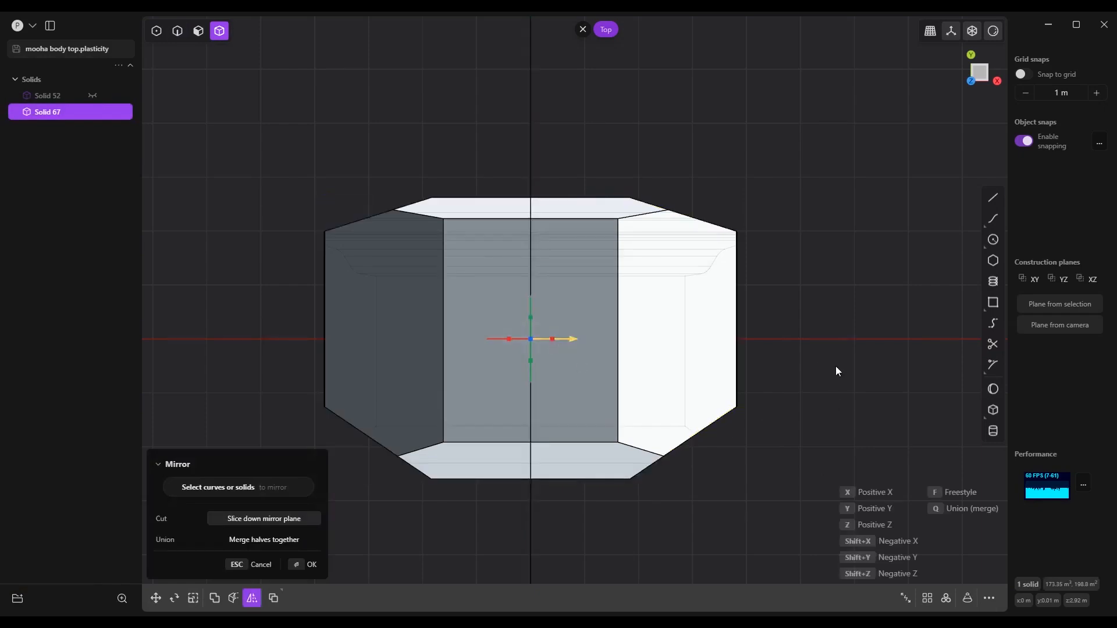
{"action": "left_click", "coordinate": [313, 565]}
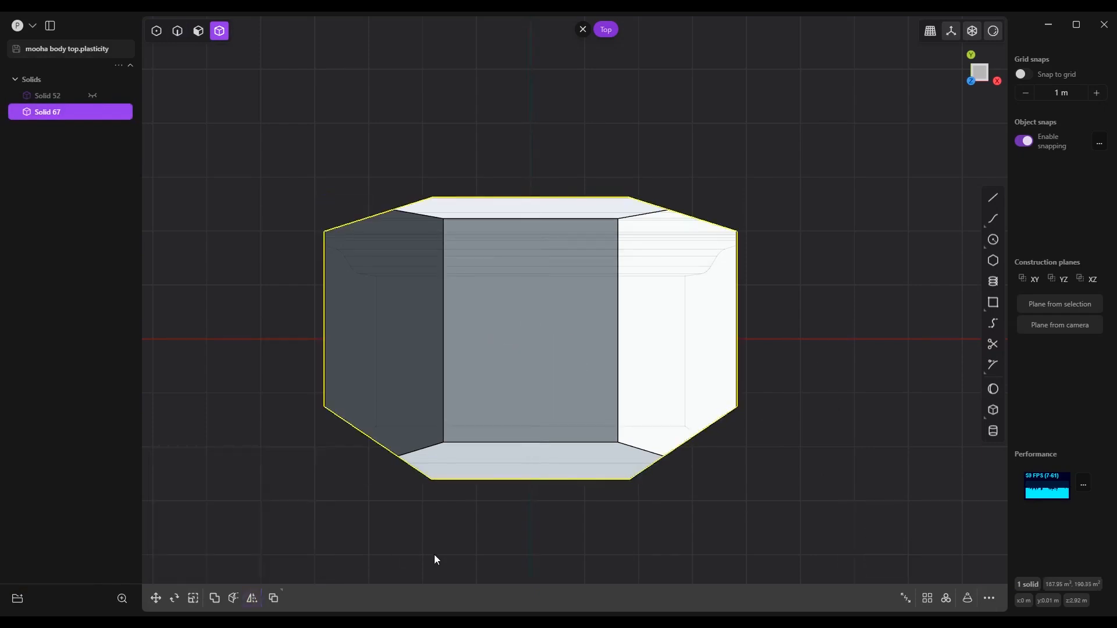
- In the front view, draw an open three-segment notch polyline about 3.8 m long across the solid's positive X side
{"action": "middle_click_drag", "start_coordinate": [435, 557], "coordinate": [703, 274]}
{"action": "middle_click_drag", "start_coordinate": [703, 273], "coordinate": [788, 271], "text": "shift"}
{"action": "key", "text": "KP_1"}
{"action": "key", "text": "2"}
{"action": "scroll", "coordinate": [755, 270], "scroll_direction": "up", "scroll_amount": 4}
{"action": "key", "text": "a"}
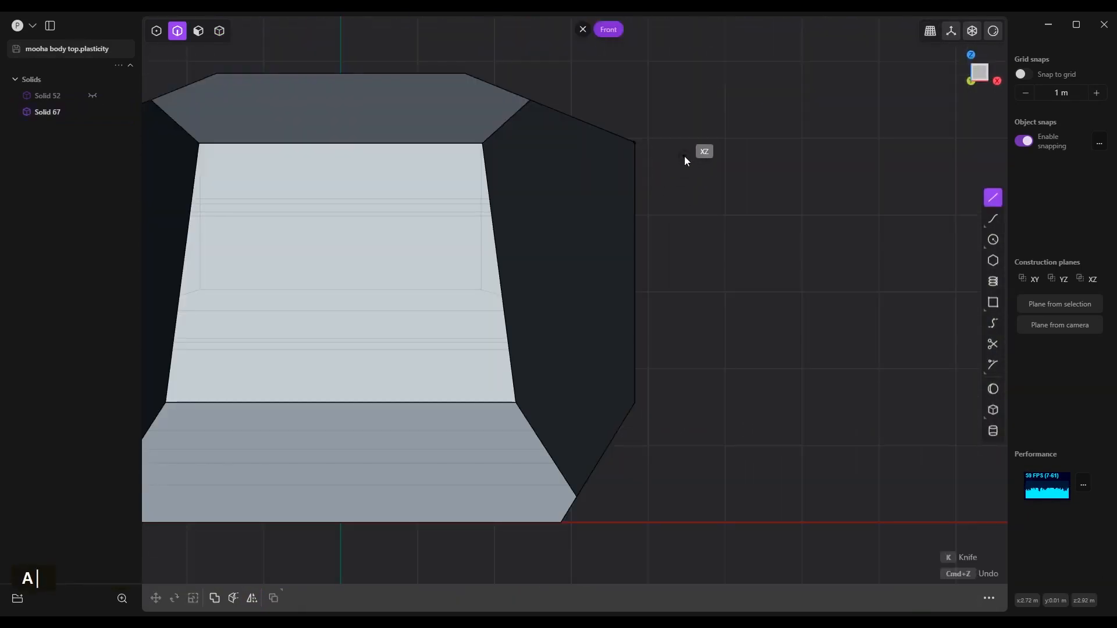
{"action": "left_click", "coordinate": [664, 150], "text": "ctrl"}
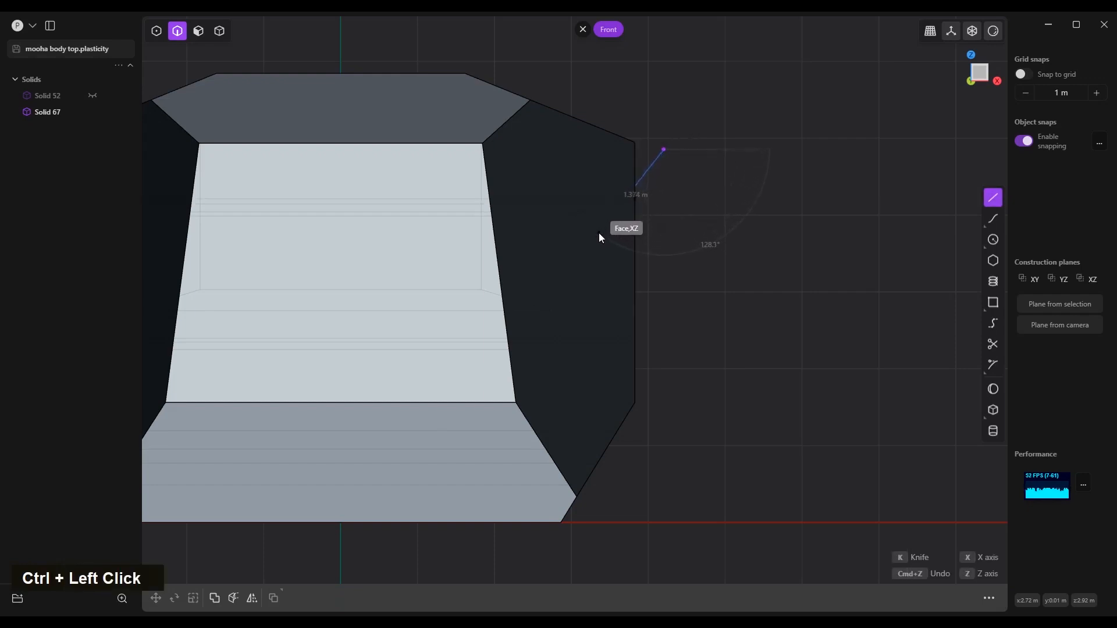
{"action": "left_click", "coordinate": [599, 232]}
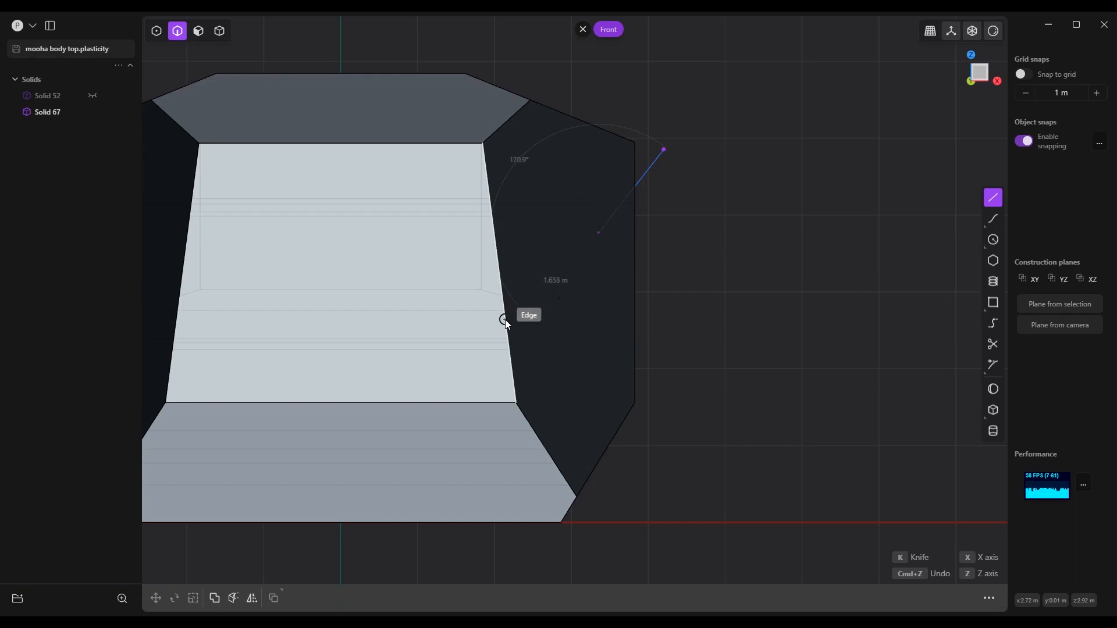
{"action": "key", "text": "shift"}
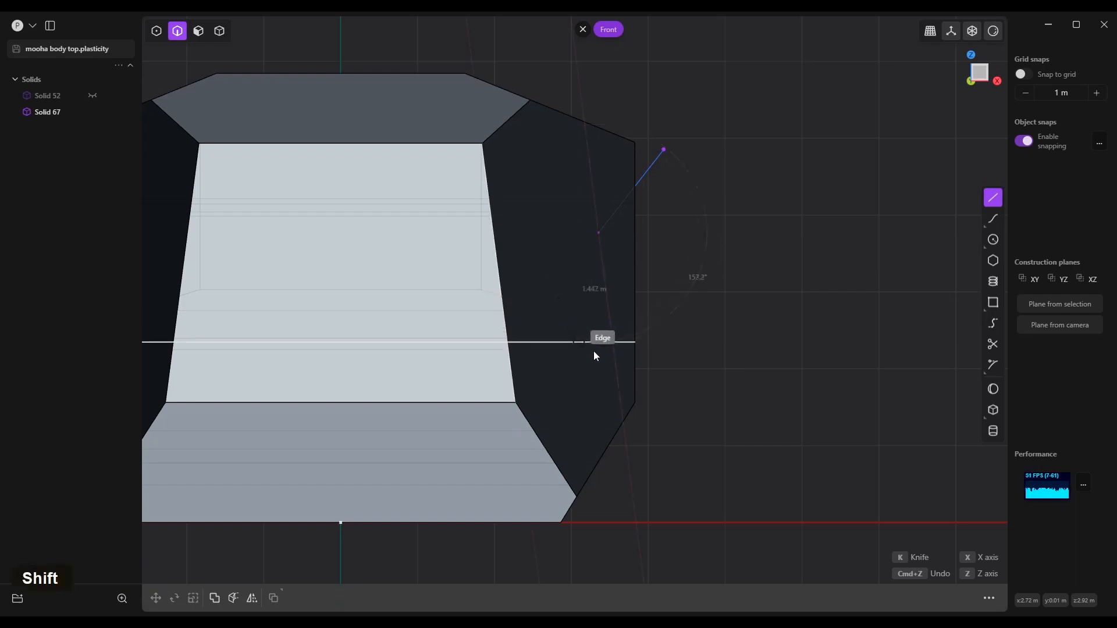
{"action": "left_click", "coordinate": [608, 326]}
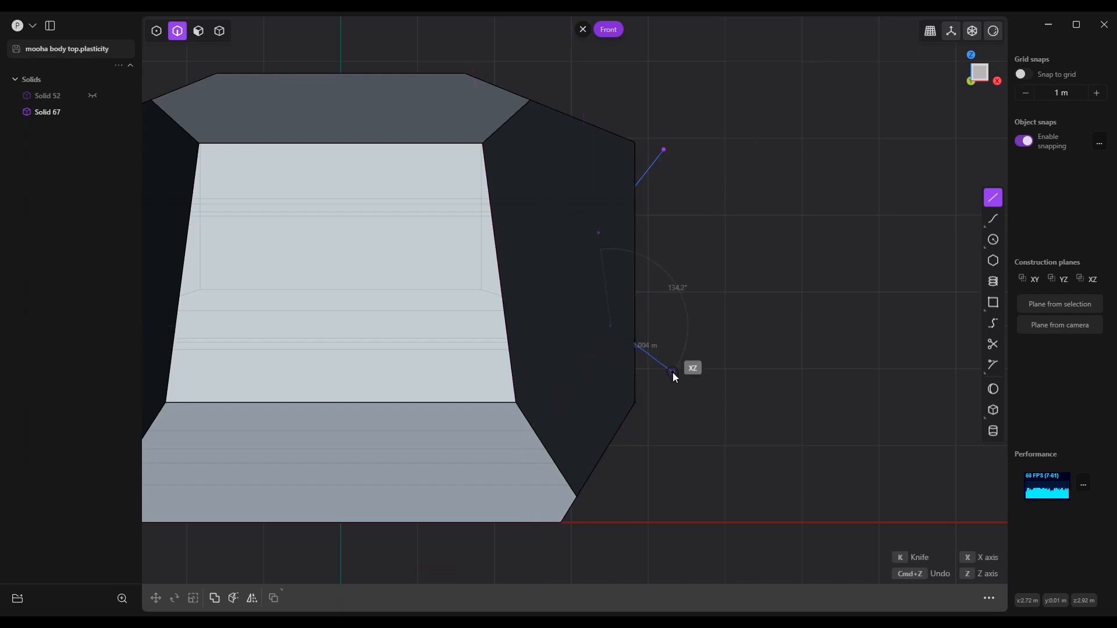
{"action": "left_click", "coordinate": [672, 373]}
{"action": "right_click", "coordinate": [748, 338]}
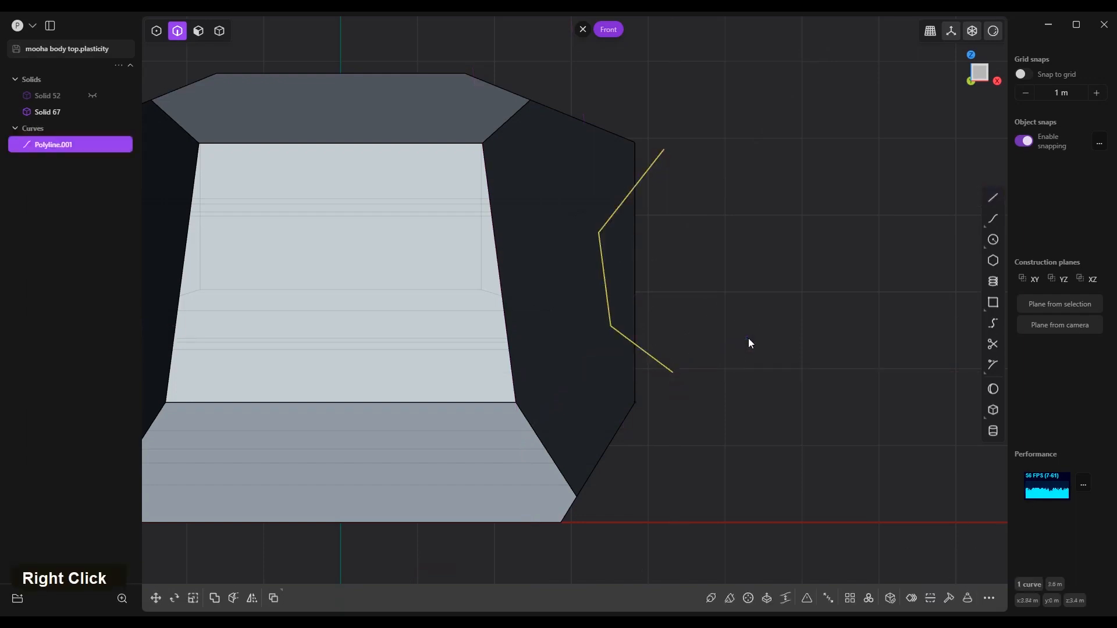
- Fillet the two inner corners of the notch polyline slightly
{"action": "key", "text": "b"}
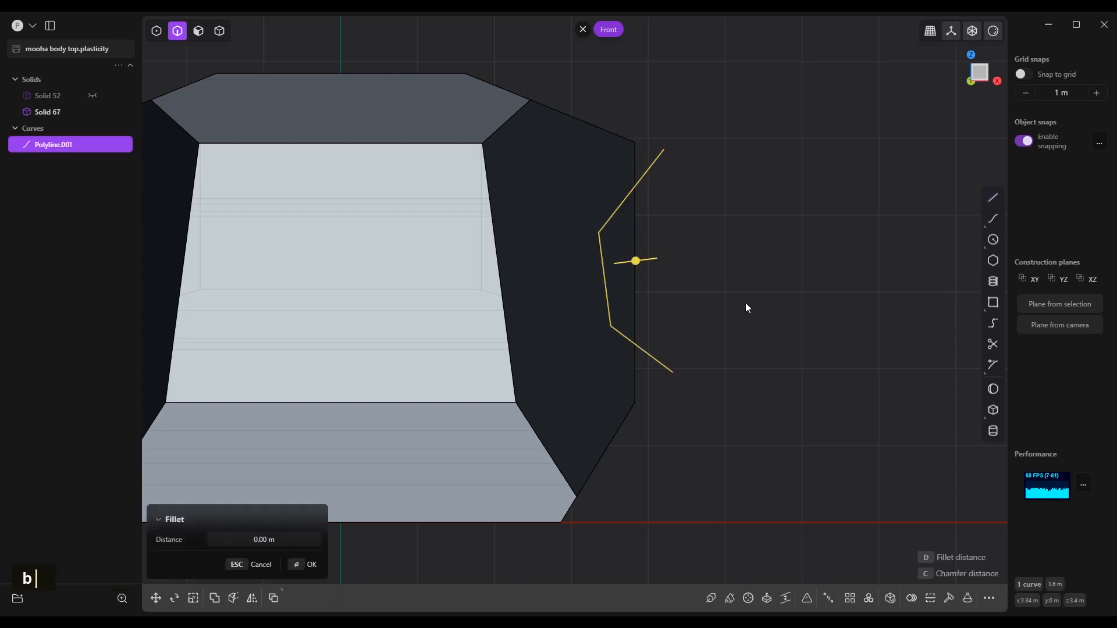
{"action": "left_click_drag", "start_coordinate": [636, 260], "coordinate": [628, 261]}
{"action": "right_click", "coordinate": [681, 272]}
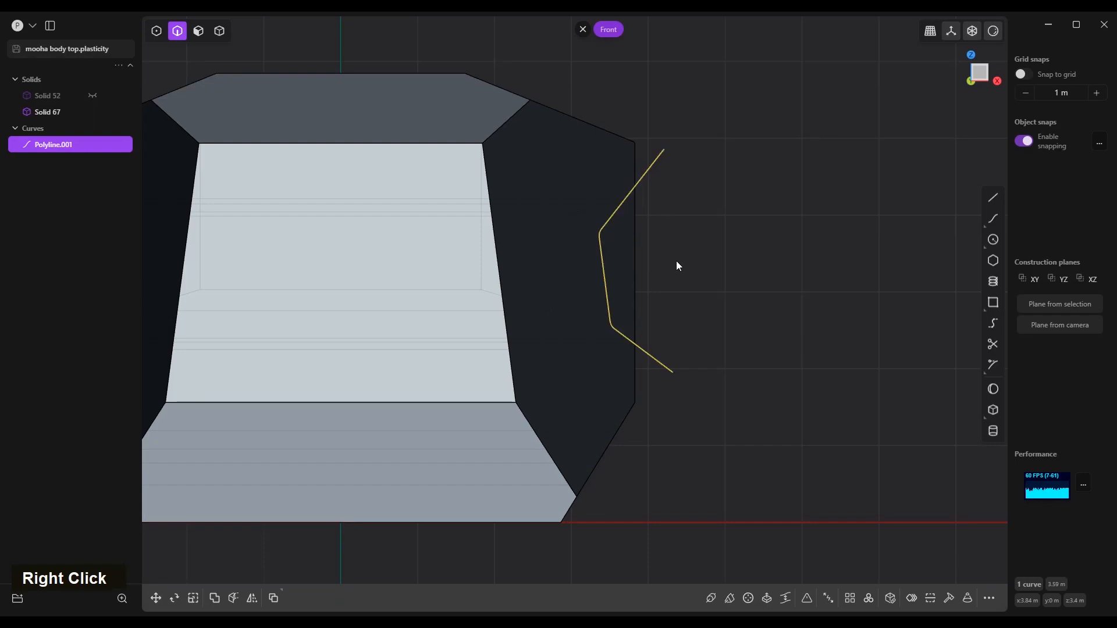
- Cut the solid with the rounded notch polyline and delete the polyline, keeping the separated side piece
{"action": "key", "text": "c"}
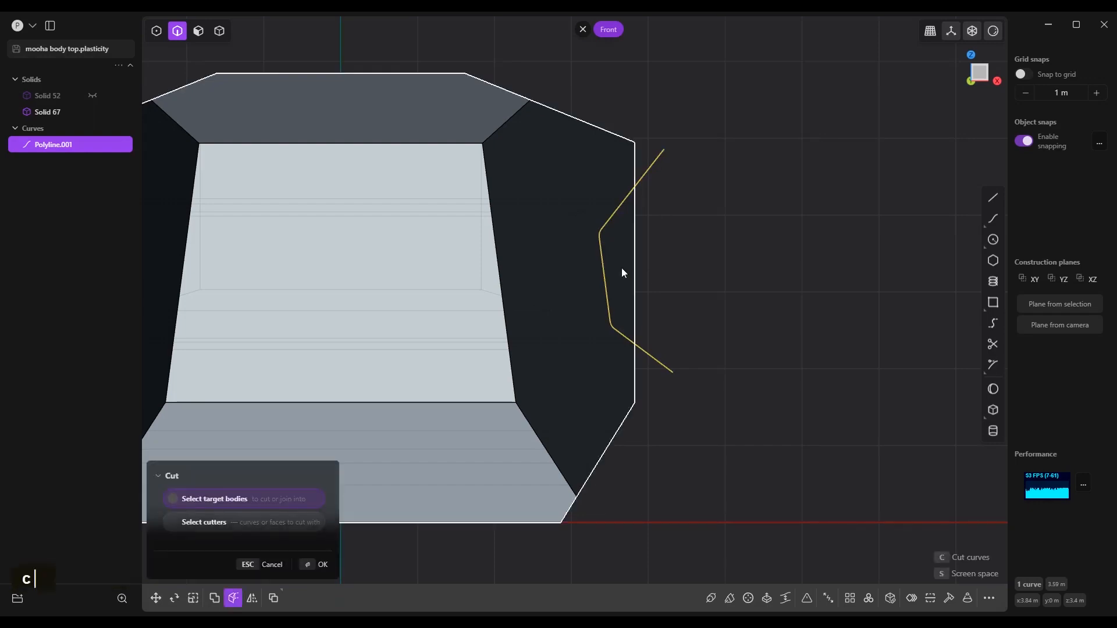
{"action": "left_click", "coordinate": [622, 267]}
{"action": "right_click", "coordinate": [697, 264]}
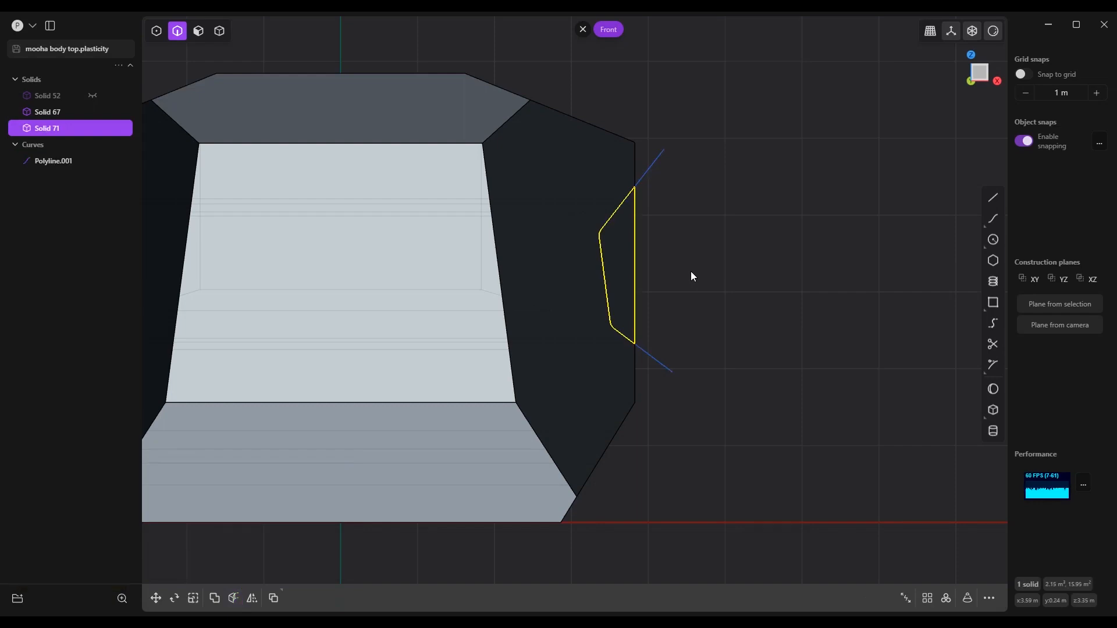
{"action": "middle_click_drag", "start_coordinate": [667, 291], "coordinate": [571, 282]}
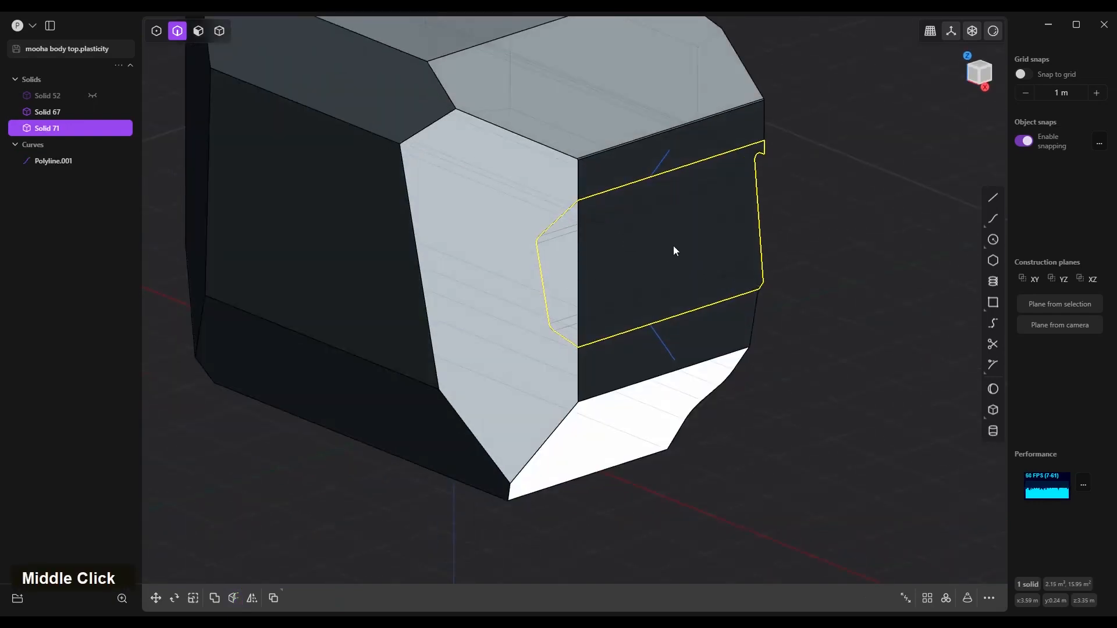
{"action": "left_click", "coordinate": [661, 164]}
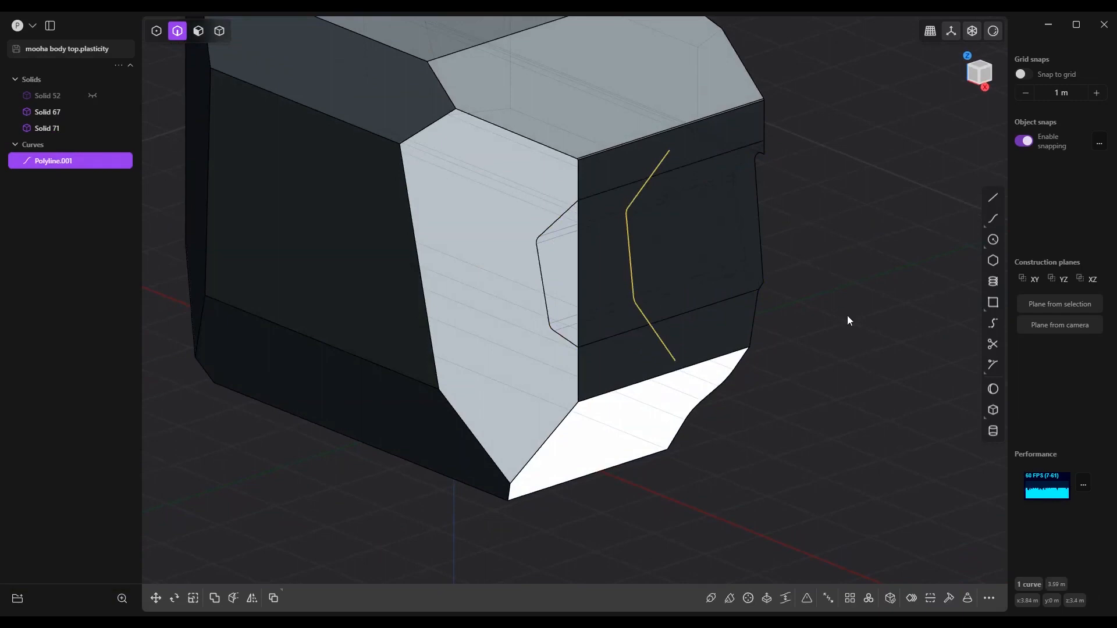
{"action": "key", "text": "x"}
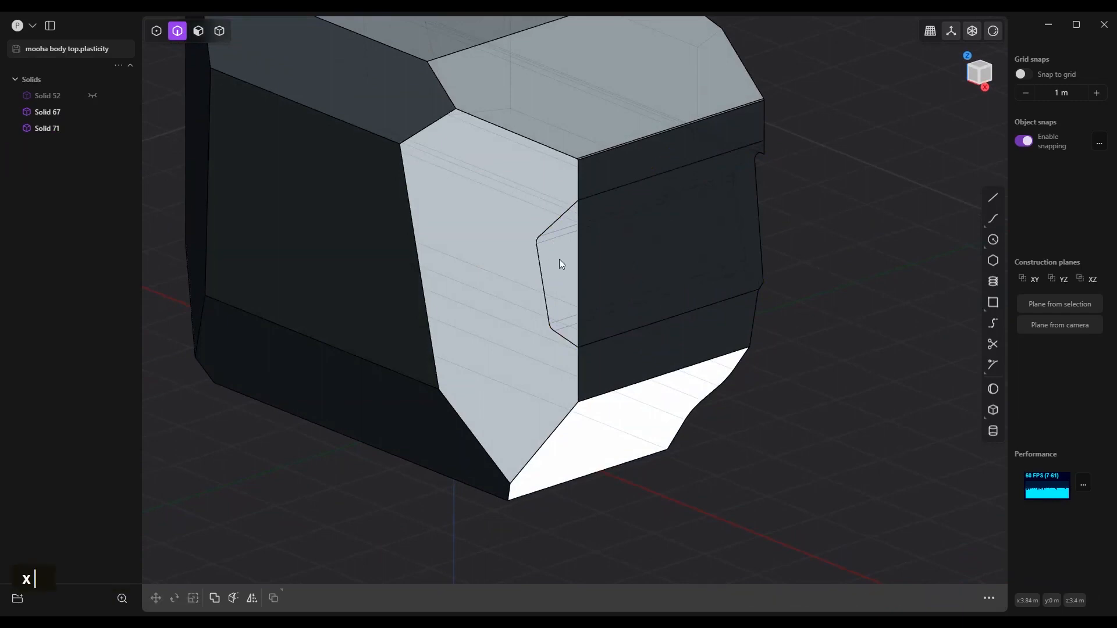
- Rotate the side piece's negative Y end face about 22.8° around the negative Z axis and move it inward along Y
{"action": "key", "text": "3"}
{"action": "left_click", "coordinate": [559, 259]}
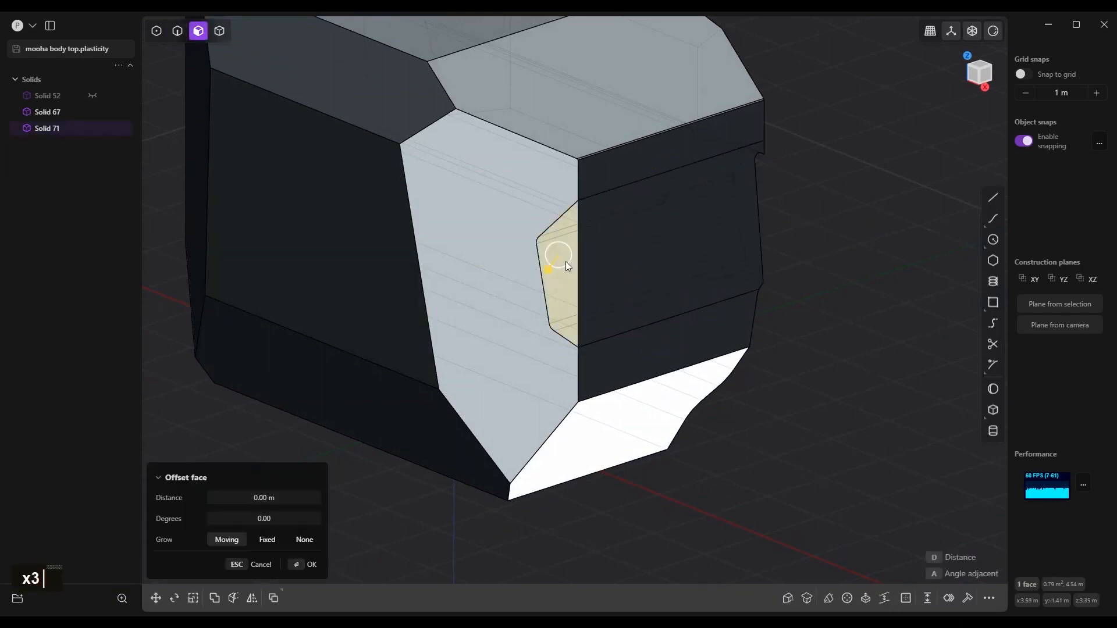
{"action": "middle_click_drag", "start_coordinate": [665, 257], "coordinate": [668, 332]}
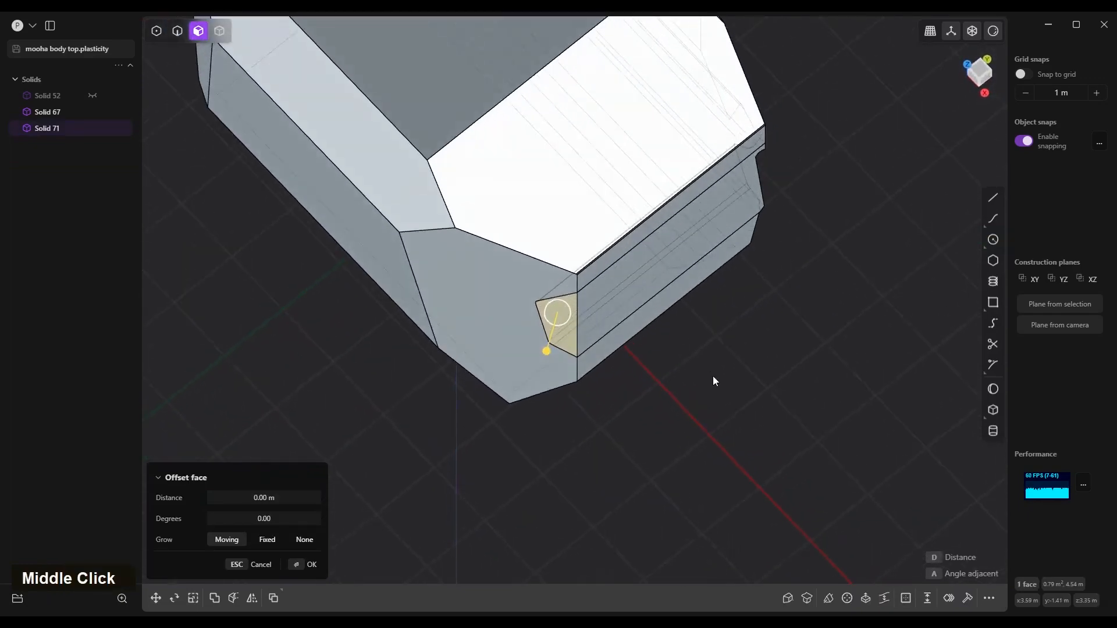
{"action": "key", "text": "r"}
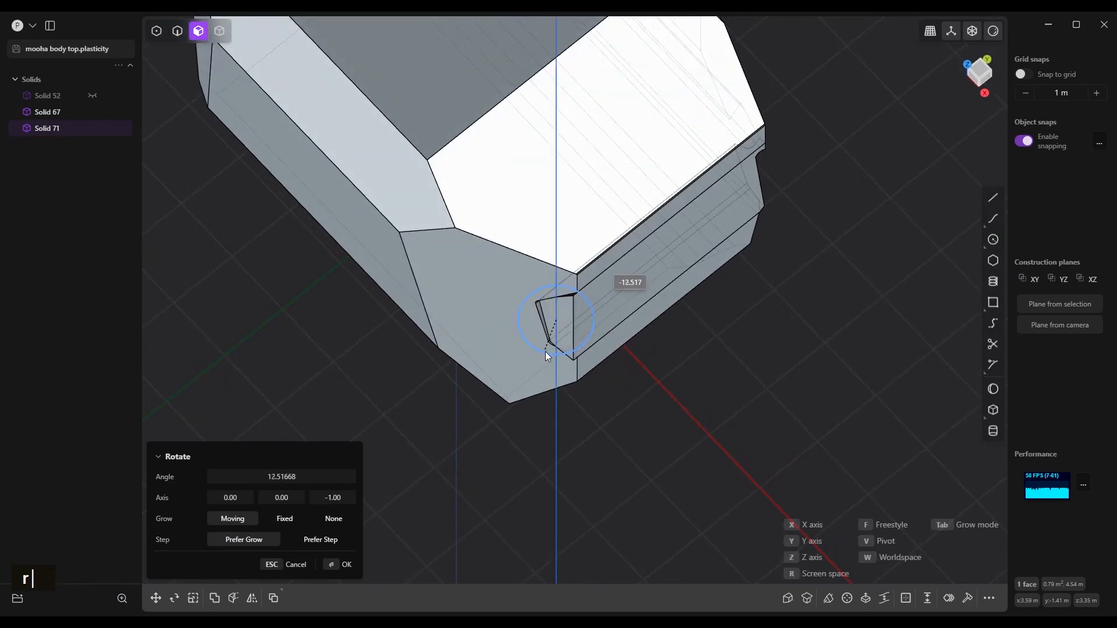
{"action": "right_click", "coordinate": [679, 362]}
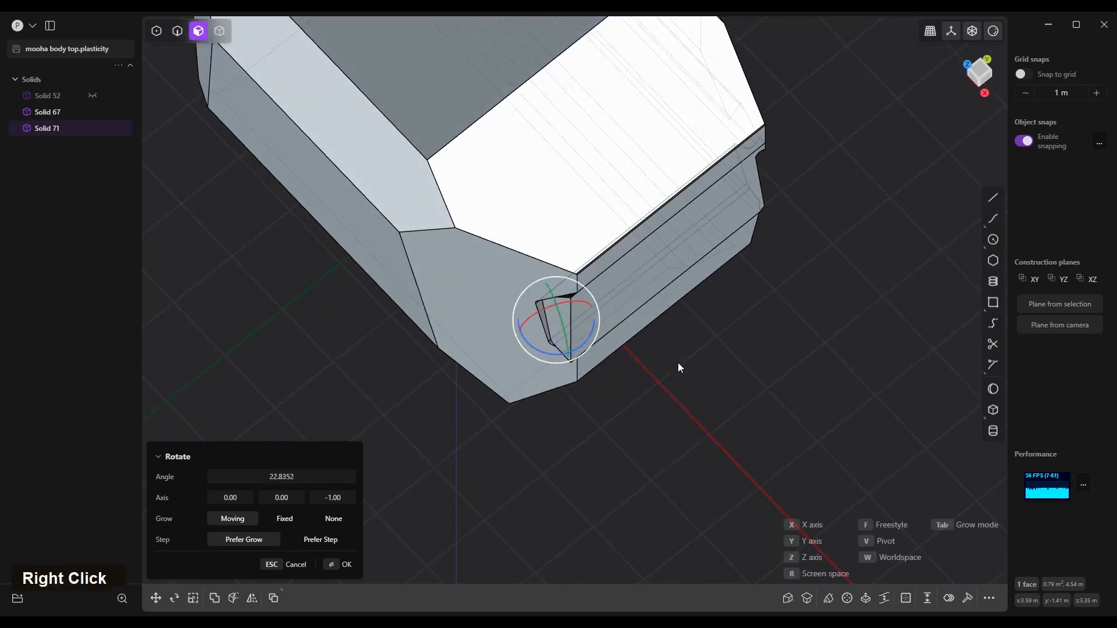
{"action": "key", "text": "g"}
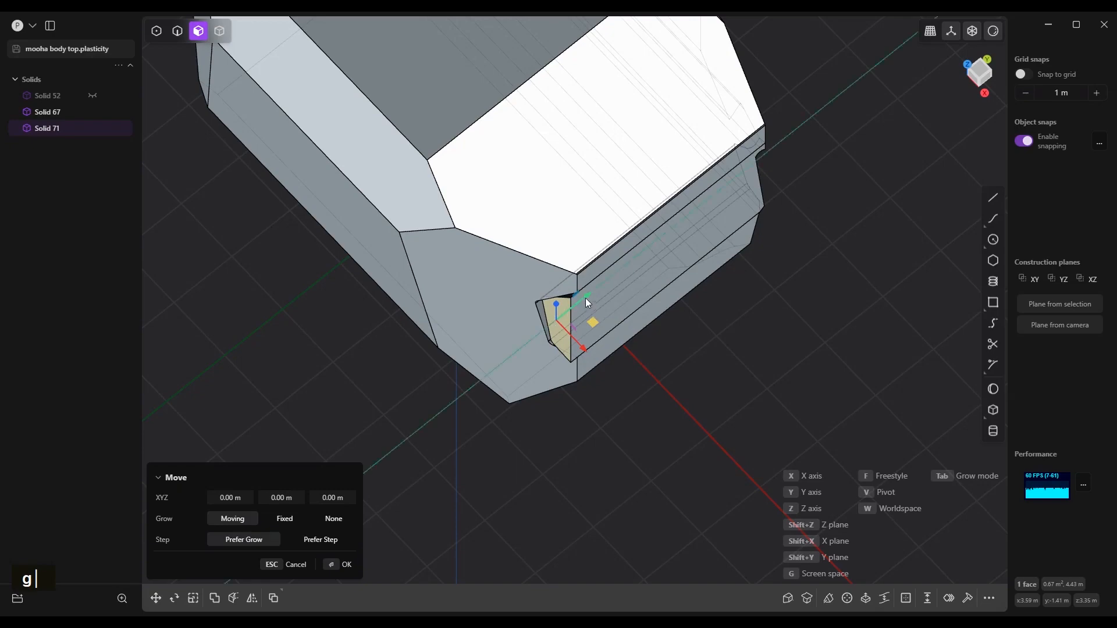
{"action": "right_click", "coordinate": [709, 344]}
- Offset the side piece's large outer face inward by about 0.06 m
{"action": "middle_click_drag", "start_coordinate": [691, 348], "coordinate": [703, 259]}
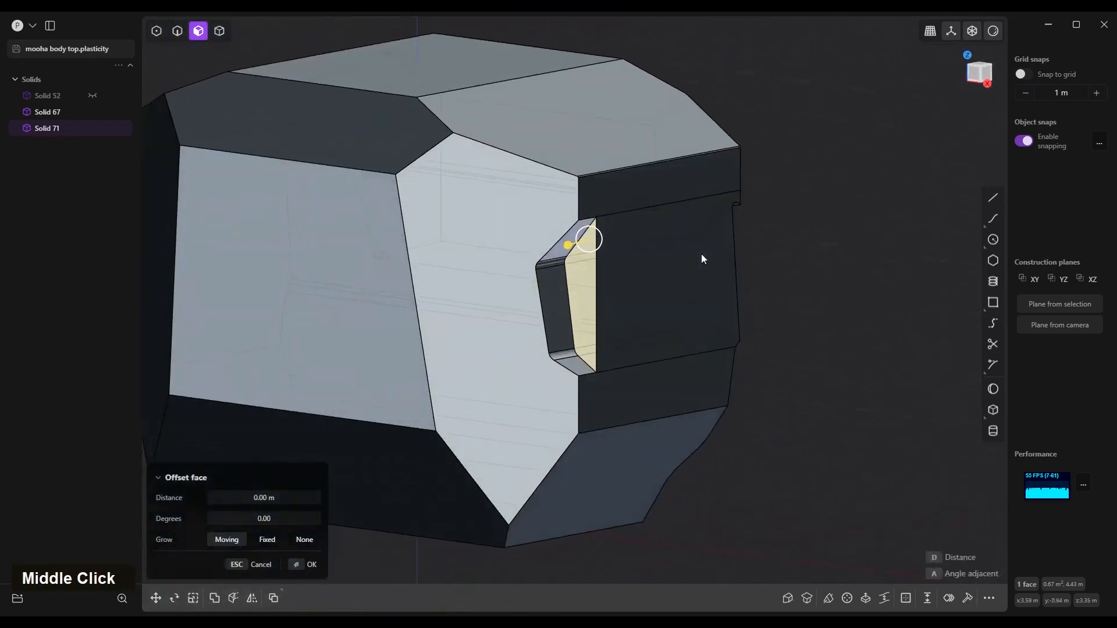
{"action": "left_click", "coordinate": [631, 292]}
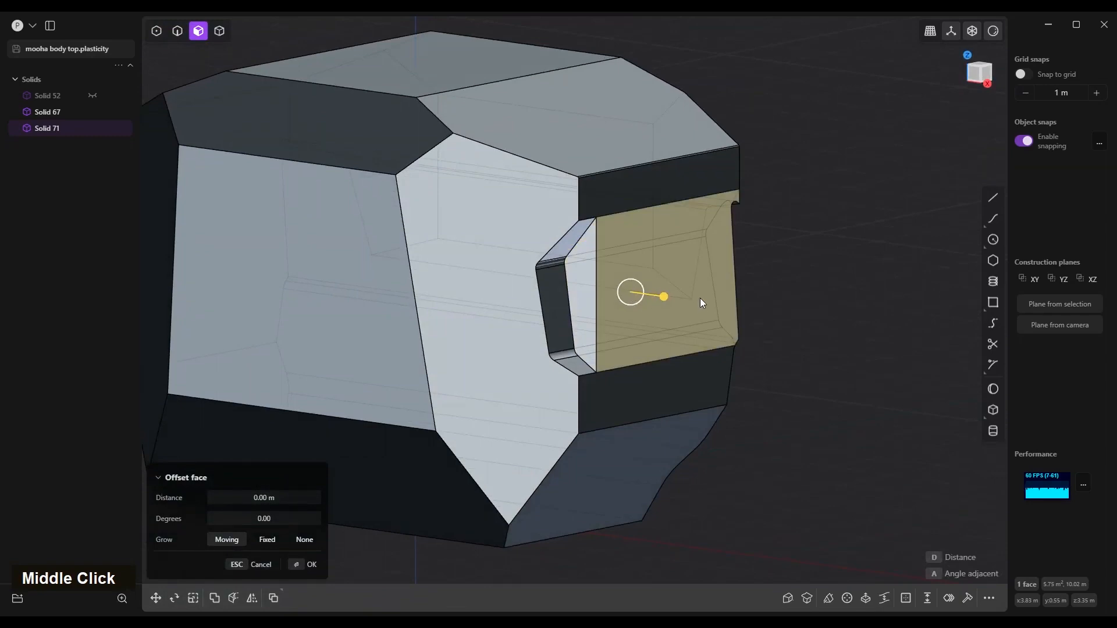
{"action": "left_click_drag", "start_coordinate": [664, 297], "coordinate": [659, 299]}
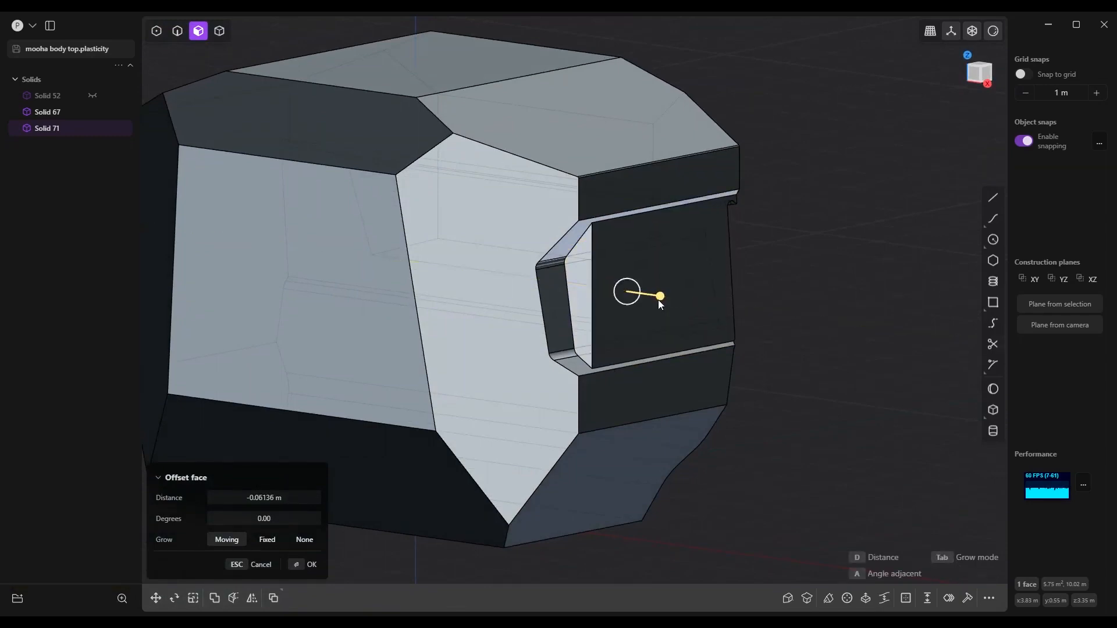
{"action": "right_click", "coordinate": [813, 334]}
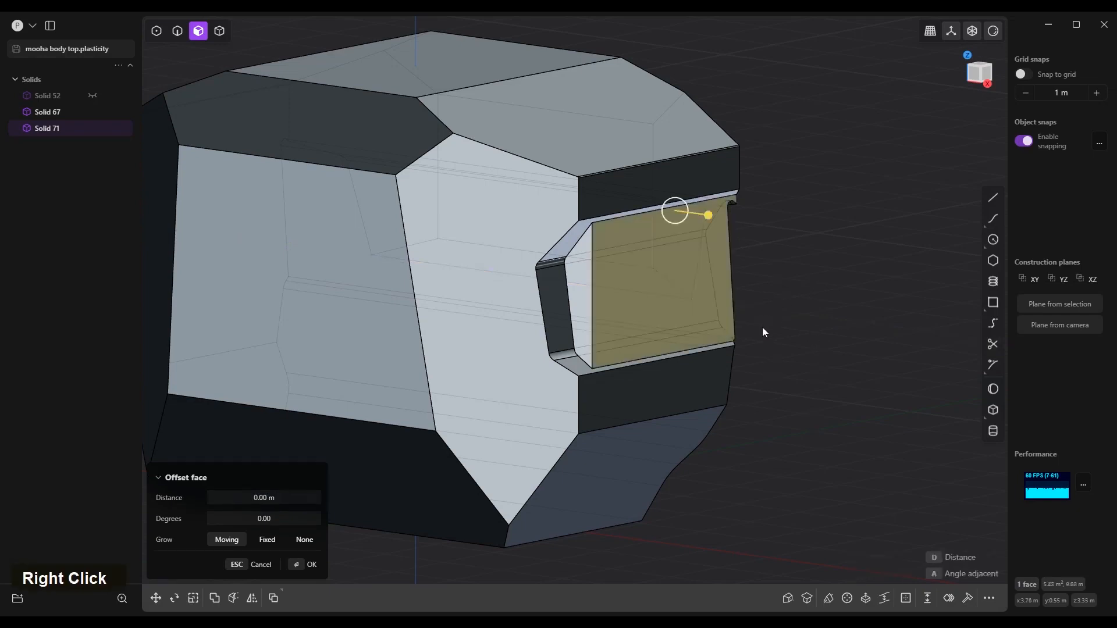
{"action": "left_click", "coordinate": [576, 289]}
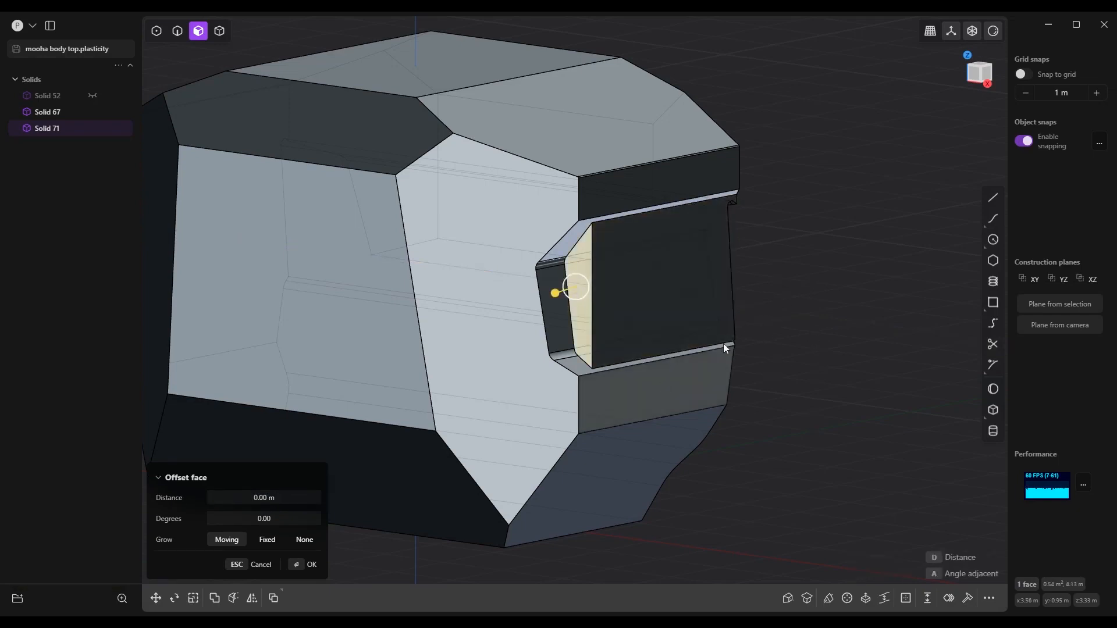
{"action": "right_click", "coordinate": [992, 33]}
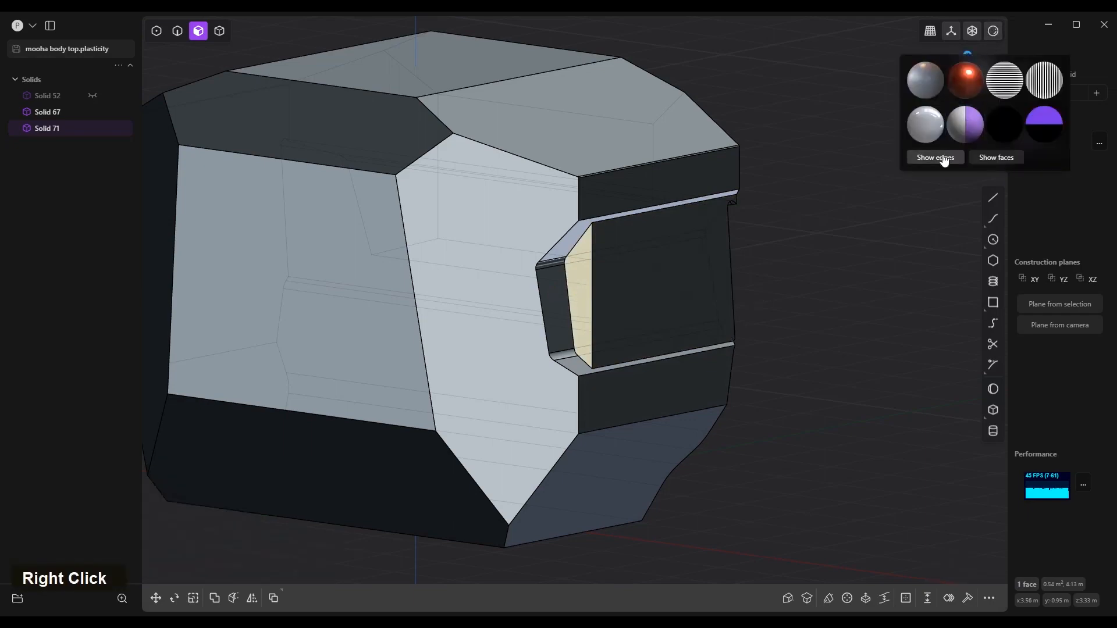
{"action": "left_click", "coordinate": [943, 158]}
{"action": "left_click", "coordinate": [944, 157]}
- Offset the outline of the side piece's angled end face inward and sink the enclosed face by about 1.47 m
{"action": "left_click", "coordinate": [583, 284]}
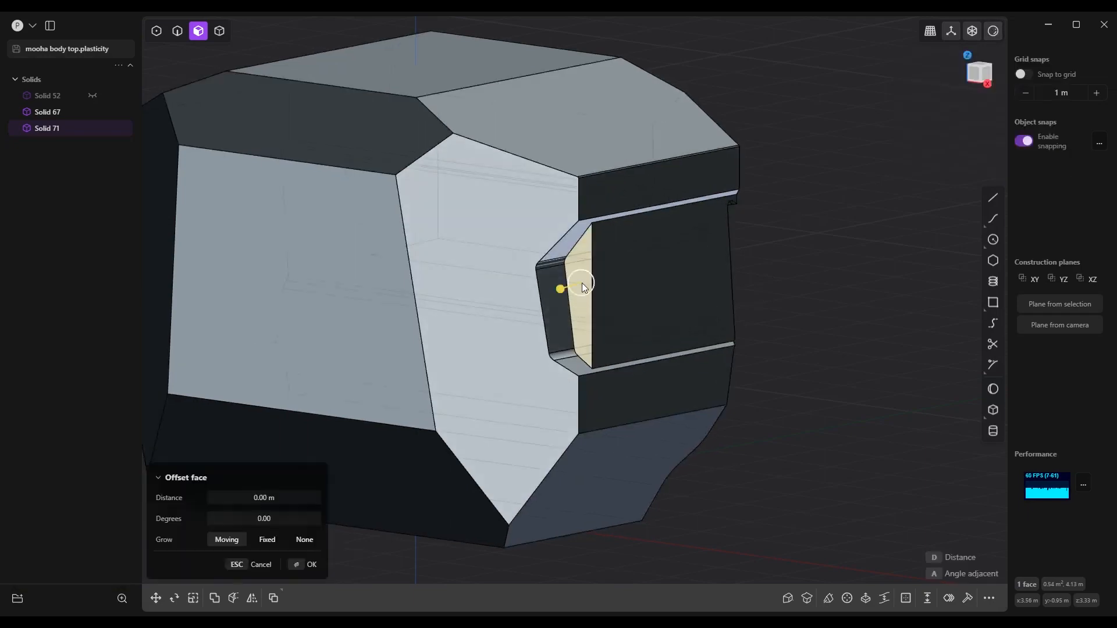
{"action": "key", "text": "o"}
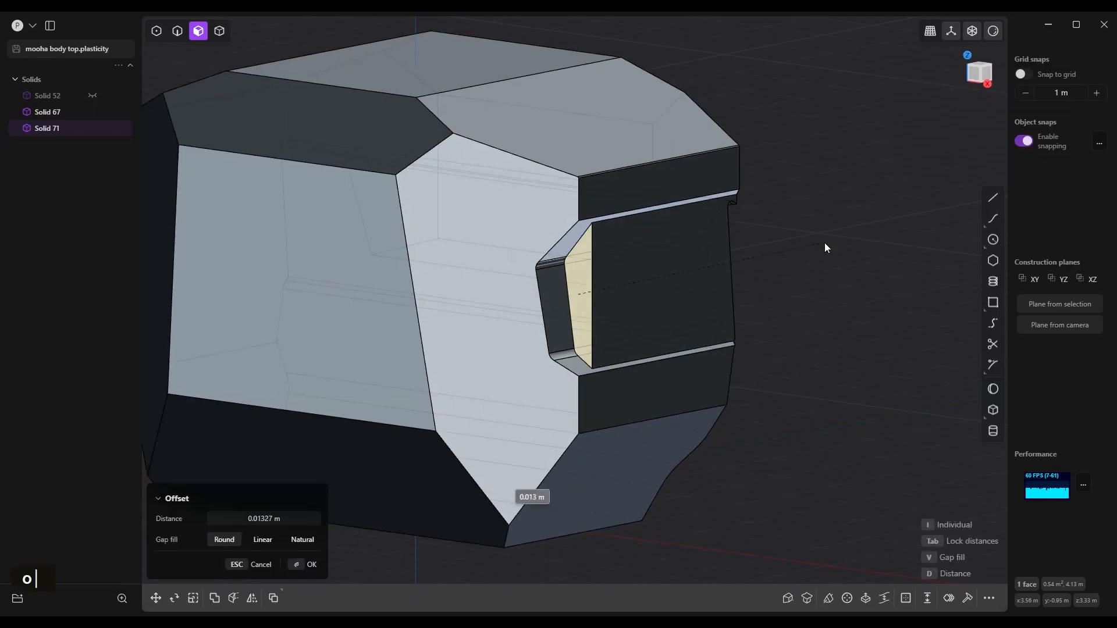
{"action": "right_click", "coordinate": [826, 274]}
{"action": "left_click_drag", "start_coordinate": [617, 240], "coordinate": [621, 261]}
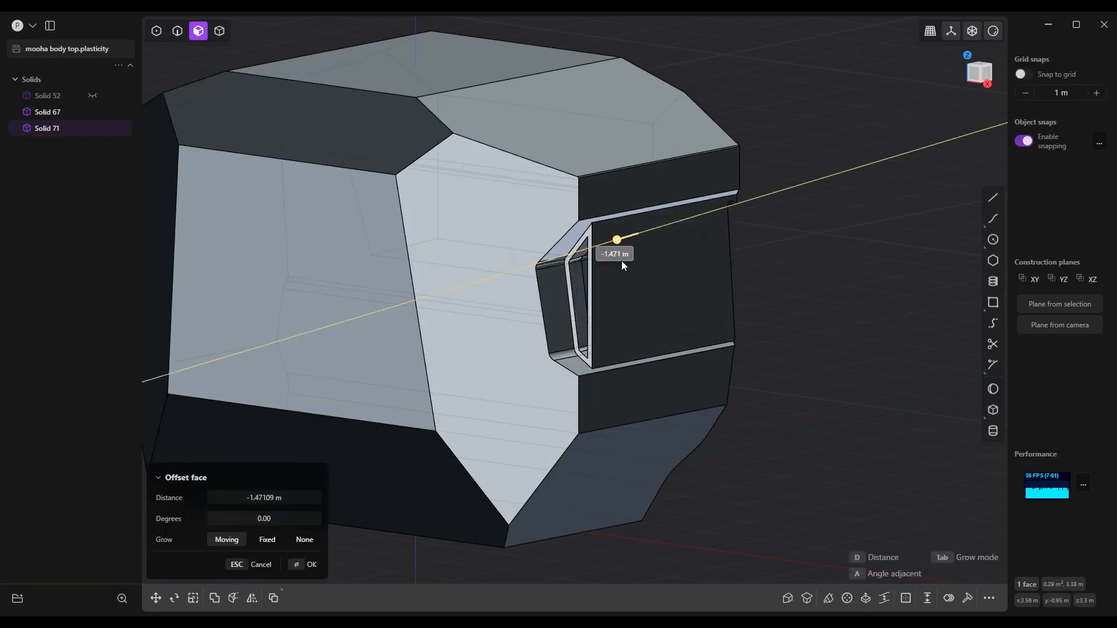
{"action": "right_click", "coordinate": [623, 261]}
{"action": "right_click", "coordinate": [808, 278]}
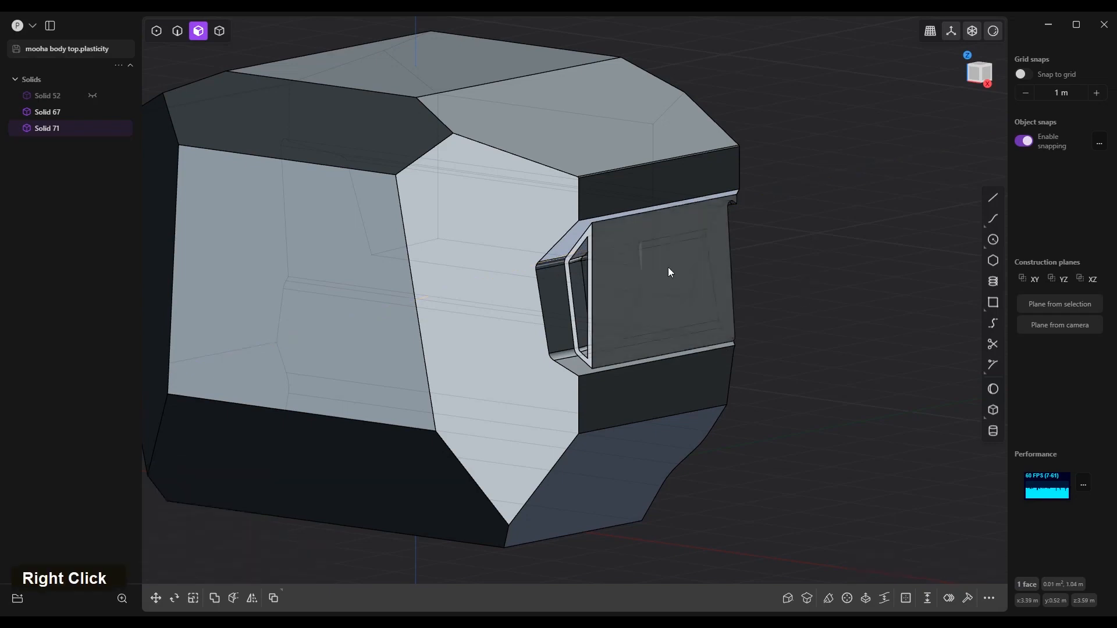
- Create a thin box about 0.11 by 0.47 m in the right view, clear of the body, and extend it to about 3 m along X
{"action": "key", "text": "Page_Down"}
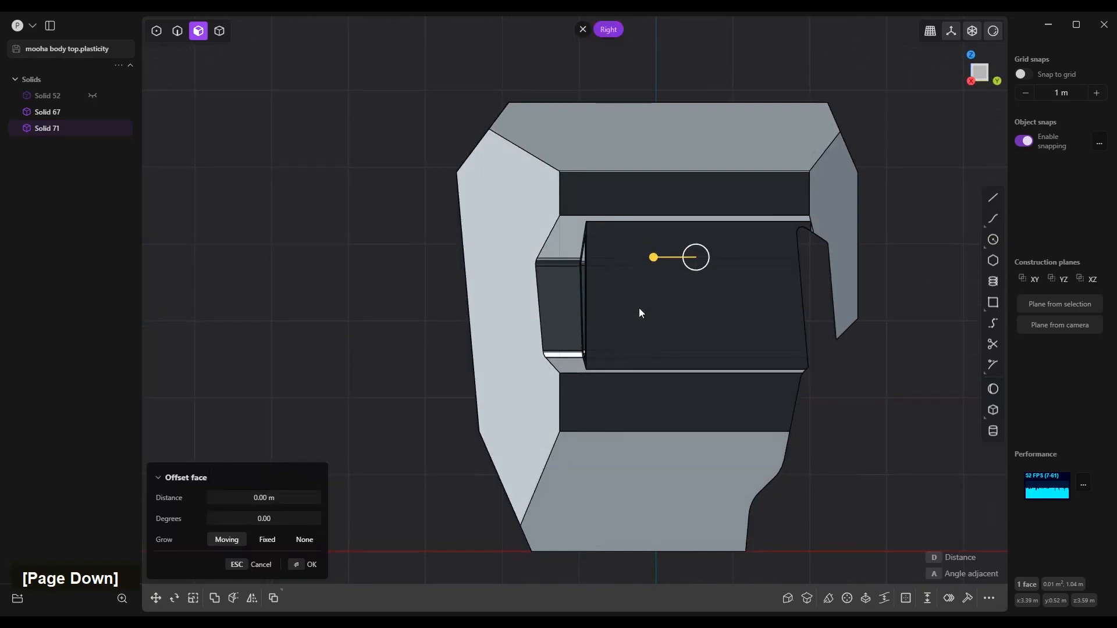
{"action": "key", "text": "b"}
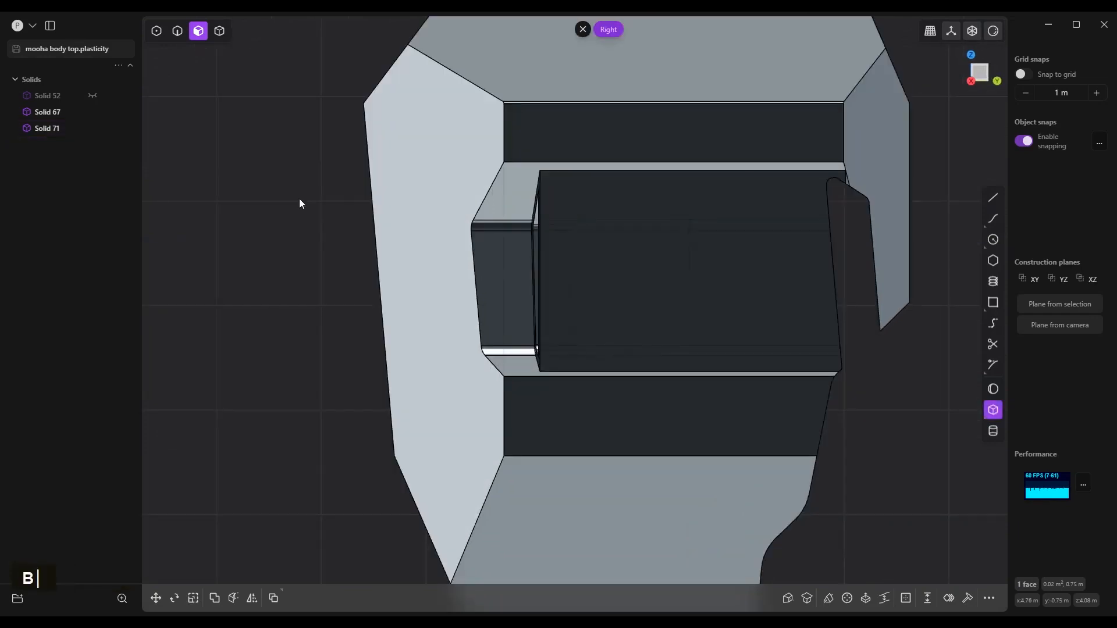
{"action": "left_click", "coordinate": [300, 200]}
{"action": "left_click", "coordinate": [312, 249]}
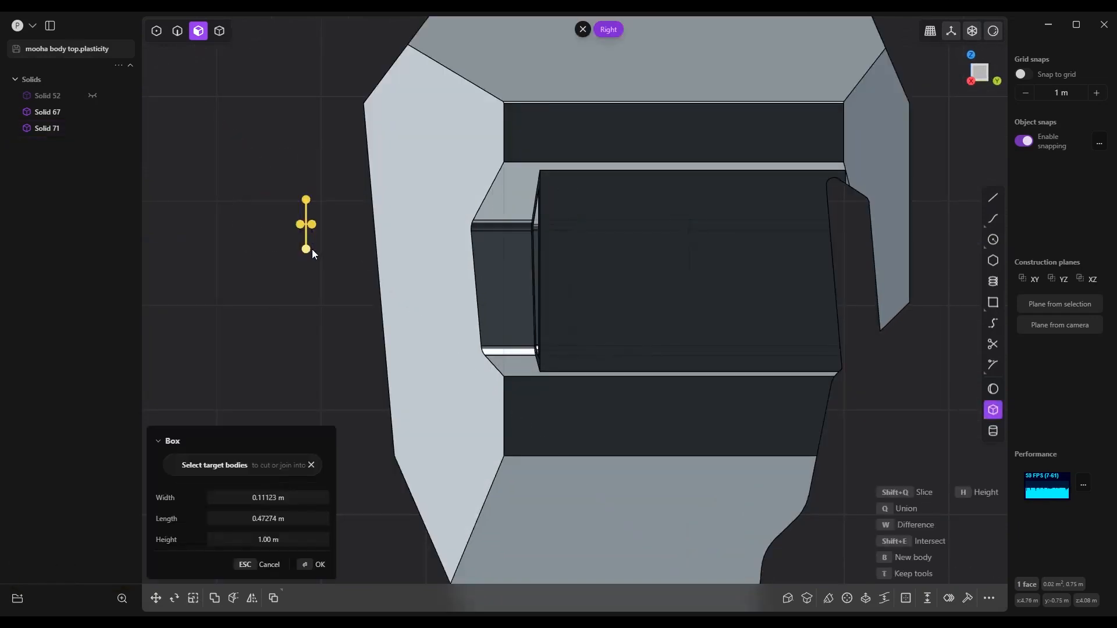
{"action": "right_click", "coordinate": [323, 267]}
{"action": "mouse_move", "coordinate": [287, 261]}
{"action": "middle_mouse_down"}
{"action": "mouse_move", "coordinate": [248, 250]}
{"action": "mouse_move", "coordinate": [273, 256]}
{"action": "middle_mouse_up"}
{"action": "left_click", "coordinate": [268, 207]}
{"action": "left_click_drag", "start_coordinate": [271, 202], "coordinate": [289, 230]}
{"action": "right_click", "coordinate": [214, 256]}
- Chamfer the four long edges of the new bar by about 0.02 m
{"action": "scroll", "coordinate": [262, 227], "scroll_direction": "up", "scroll_amount": 5}
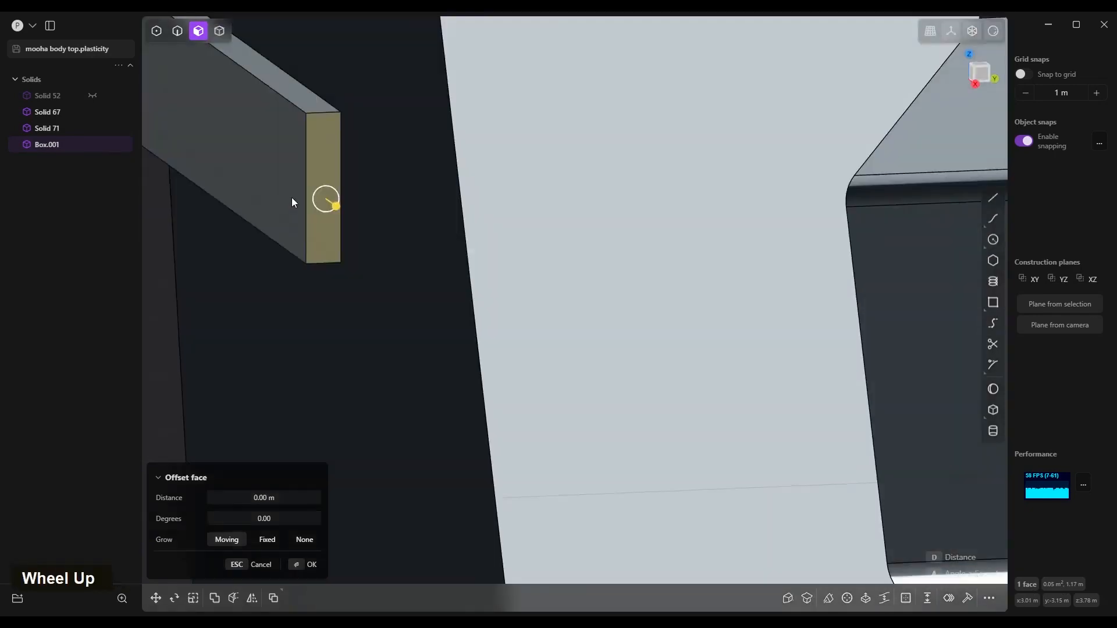
{"action": "key", "text": "2"}
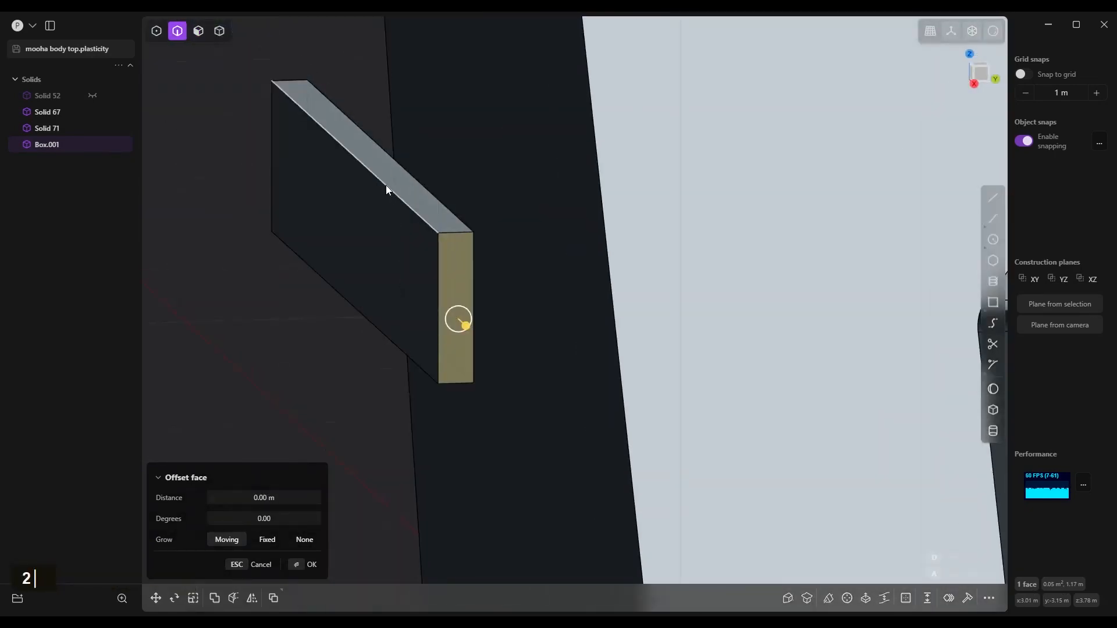
{"action": "left_click", "coordinate": [386, 185]}
{"action": "left_click", "coordinate": [373, 292], "text": "shift"}
{"action": "left_click_drag", "start_coordinate": [374, 292], "coordinate": [361, 290]}
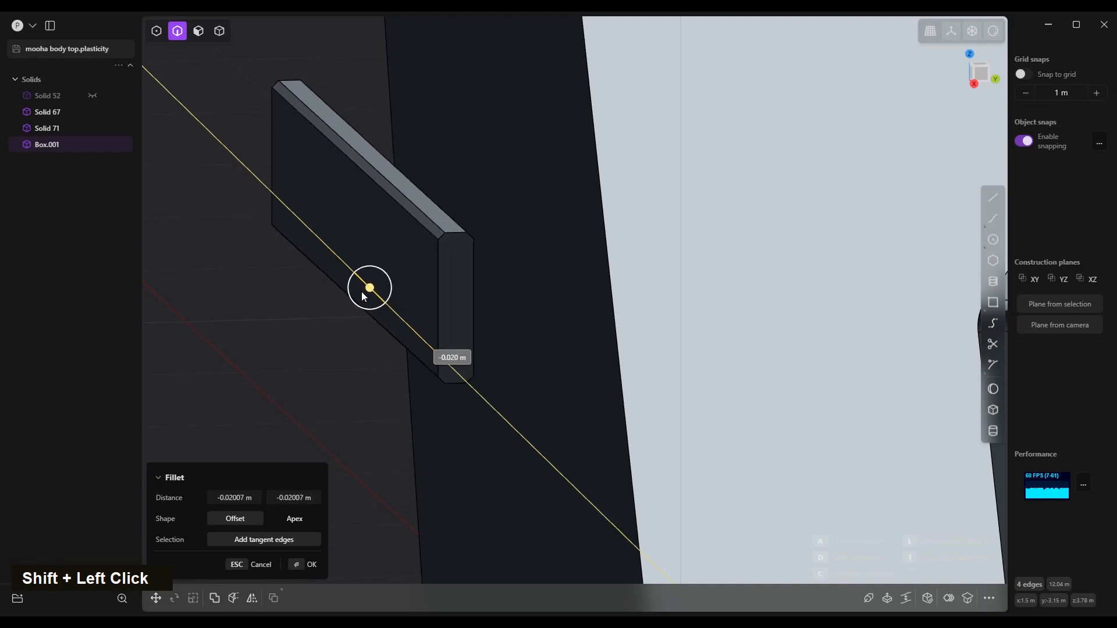
{"action": "right_click", "coordinate": [414, 318]}
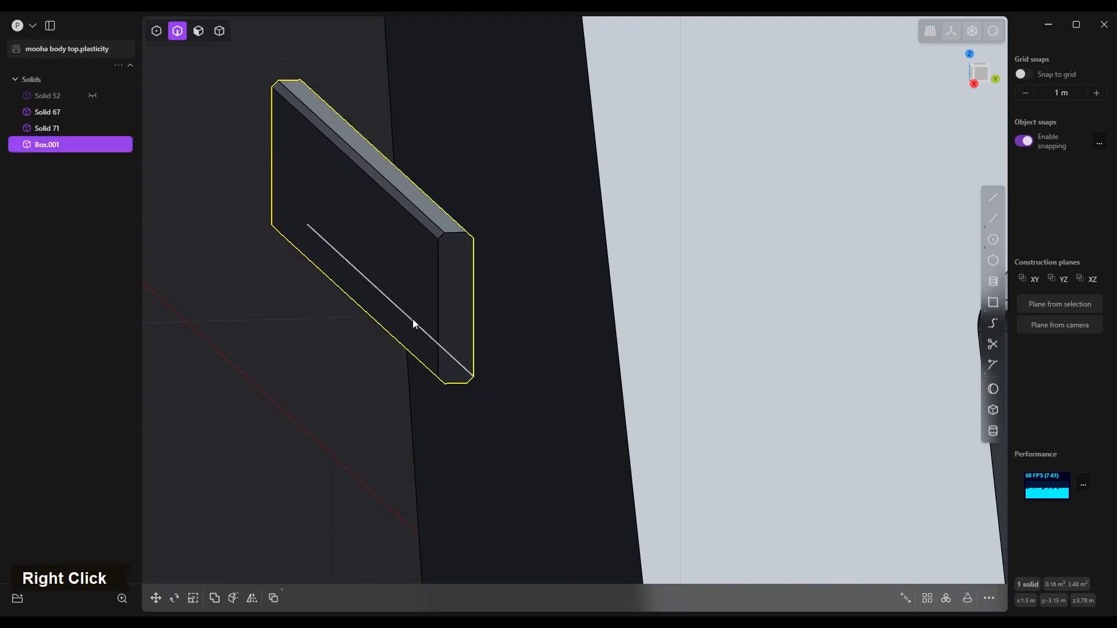
- Fillet the eight long chamfer edges of the bar with a radius of about 0.018 m
{"action": "left_click", "coordinate": [393, 200]}
{"action": "left_click", "coordinate": [460, 376], "text": "shift"}
{"action": "middle_click_drag", "start_coordinate": [459, 378], "coordinate": [474, 420]}
{"action": "scroll", "coordinate": [460, 402], "scroll_direction": "up", "scroll_amount": 3}
{"action": "left_click_drag", "start_coordinate": [458, 395], "coordinate": [449, 389]}
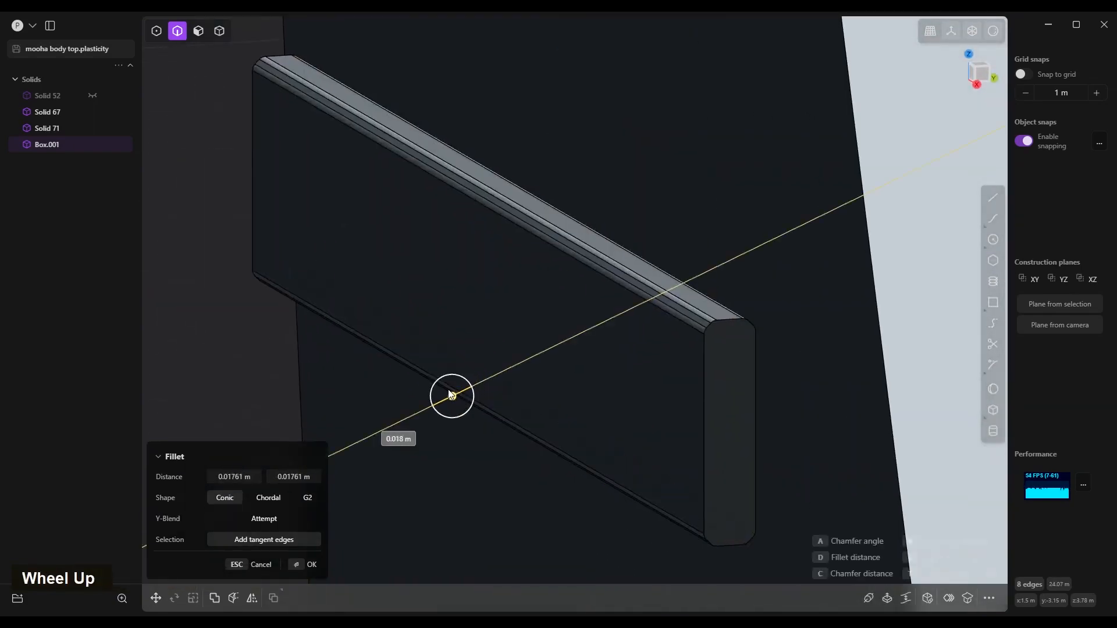
{"action": "key", "text": "Return"}
{"action": "scroll", "coordinate": [518, 317], "scroll_direction": "down", "scroll_amount": 3}
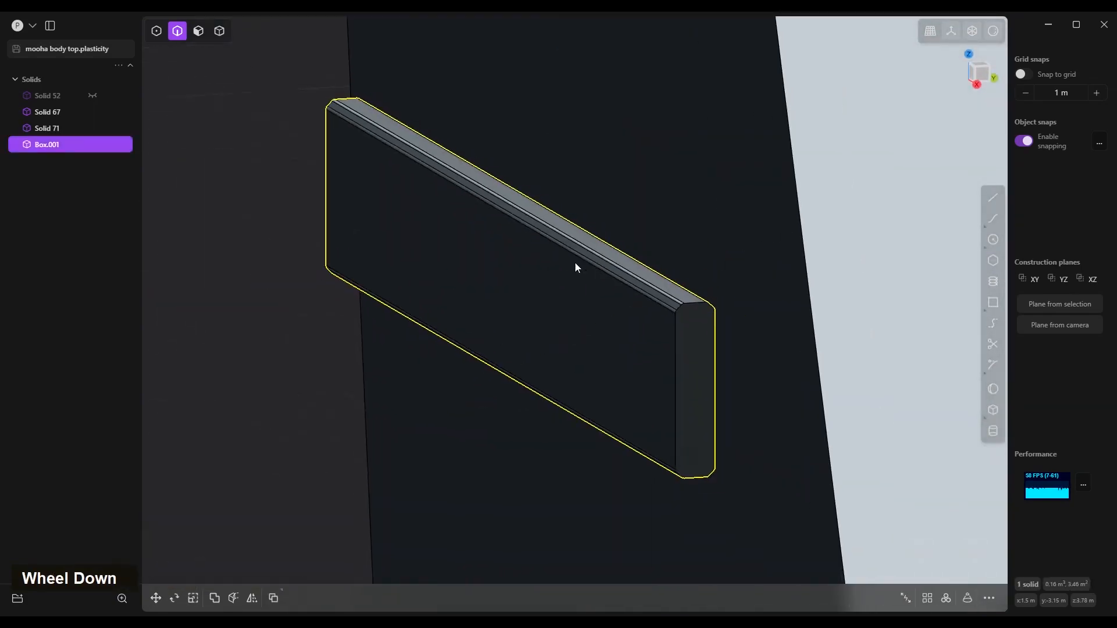
- Rotate the bar about the X axis to a diagonal slat angle and move it up beside the body's upper part
{"action": "key", "text": "Page_Down"}
{"action": "key", "text": "r"}
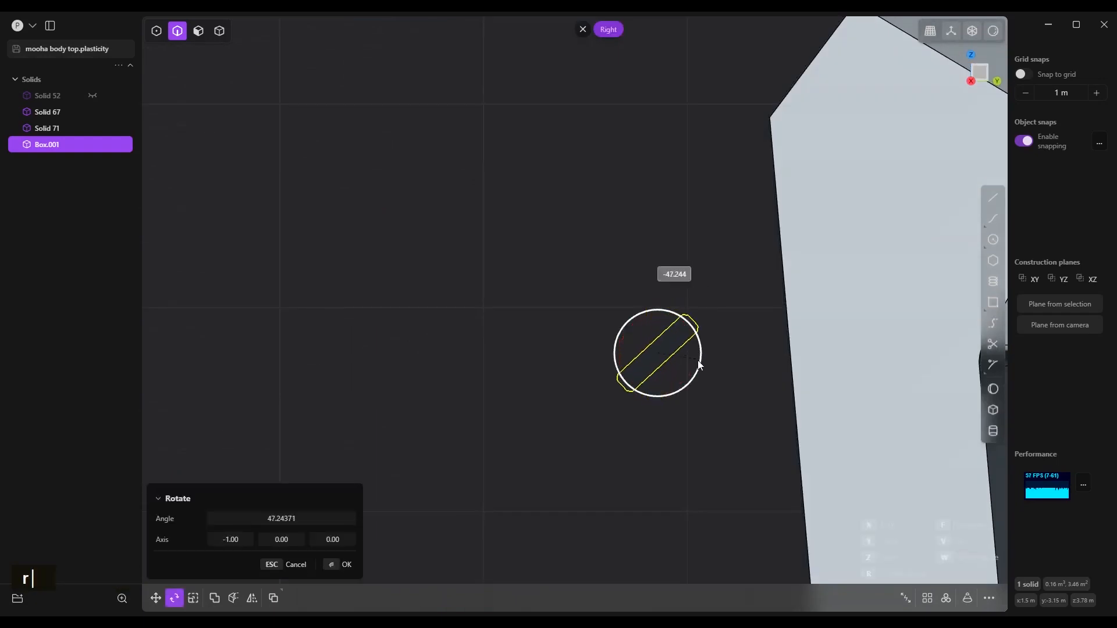
{"action": "scroll", "coordinate": [700, 344], "scroll_direction": "down", "scroll_amount": 2}
{"action": "middle_click_drag", "start_coordinate": [700, 343], "coordinate": [463, 252], "text": "shift"}
{"action": "right_click", "coordinate": [464, 263]}
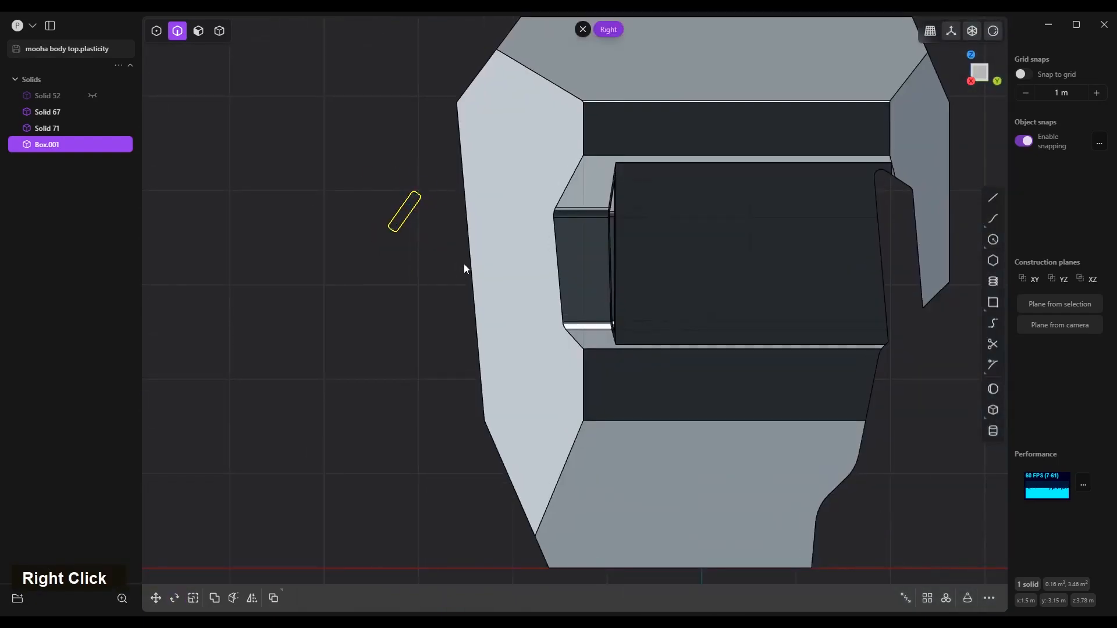
{"action": "key", "text": "g"}
{"action": "key", "text": "g"}
{"action": "key", "text": "ctrl+z"}
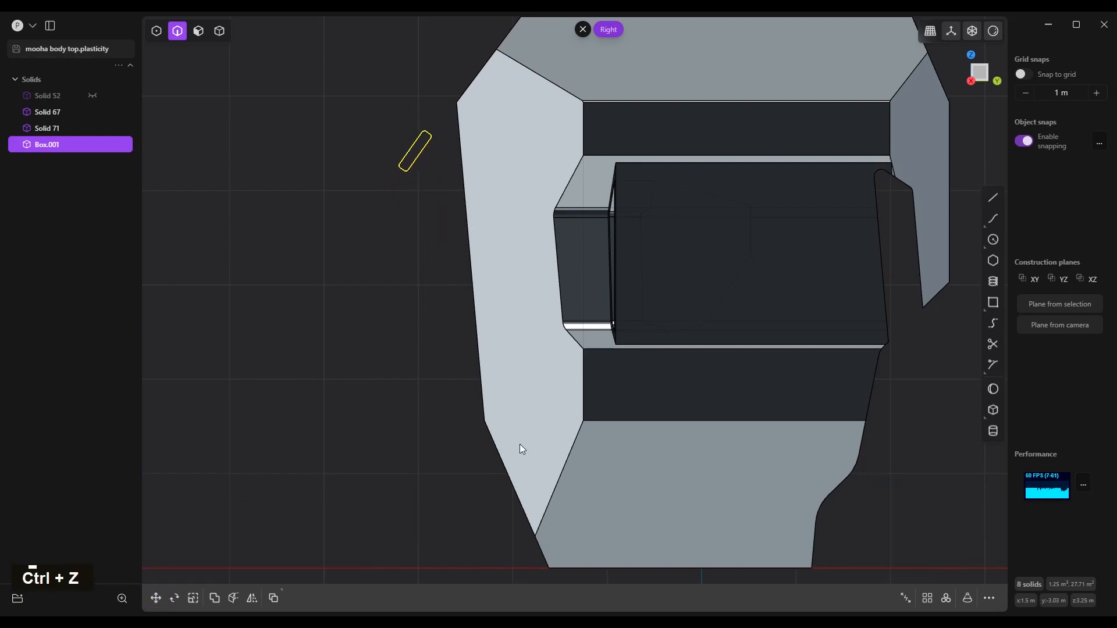
- Array the tilted bar straight down as 14 overlapping slats over a distance of about 2.37 m
{"action": "left_click", "coordinate": [928, 599]}
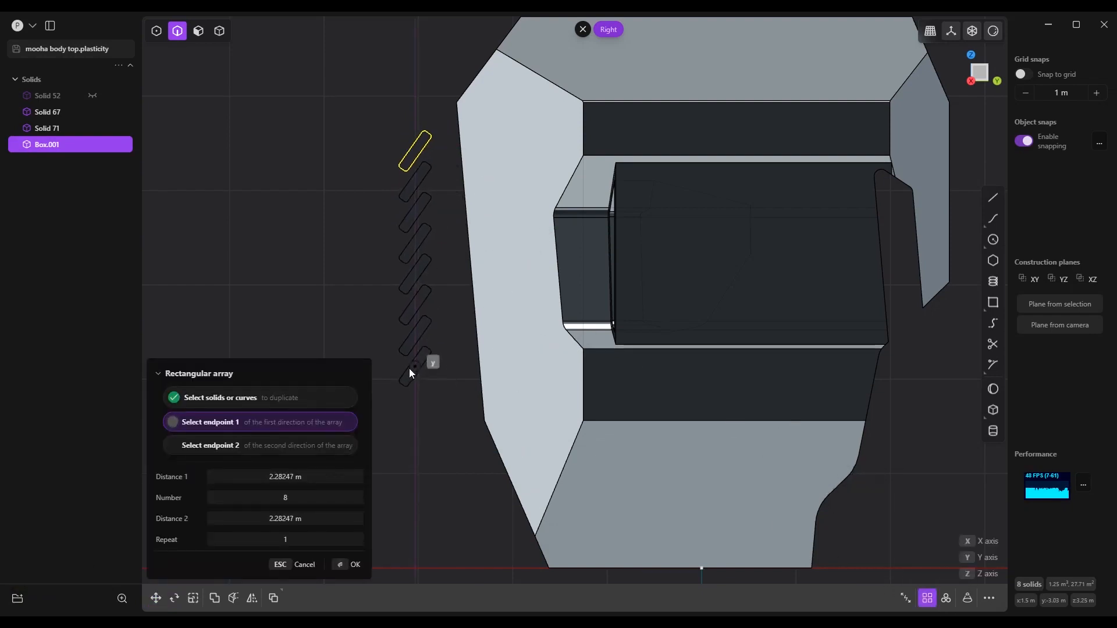
{"action": "left_click", "coordinate": [410, 374]}
{"action": "left_click_drag", "start_coordinate": [278, 498], "coordinate": [289, 498]}
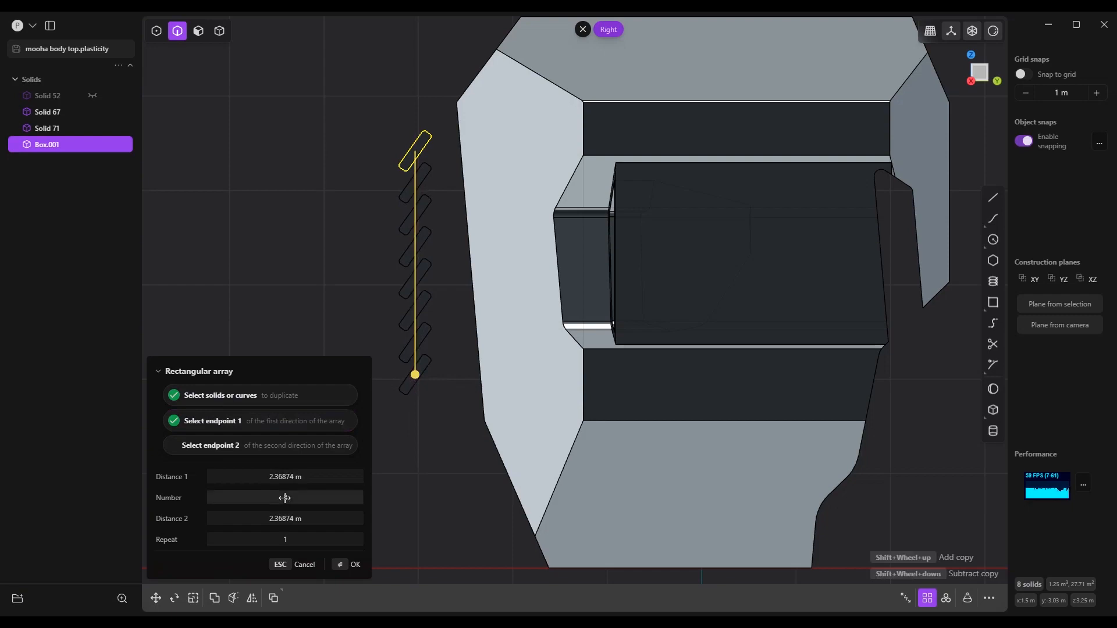
{"action": "right_click", "coordinate": [429, 407]}
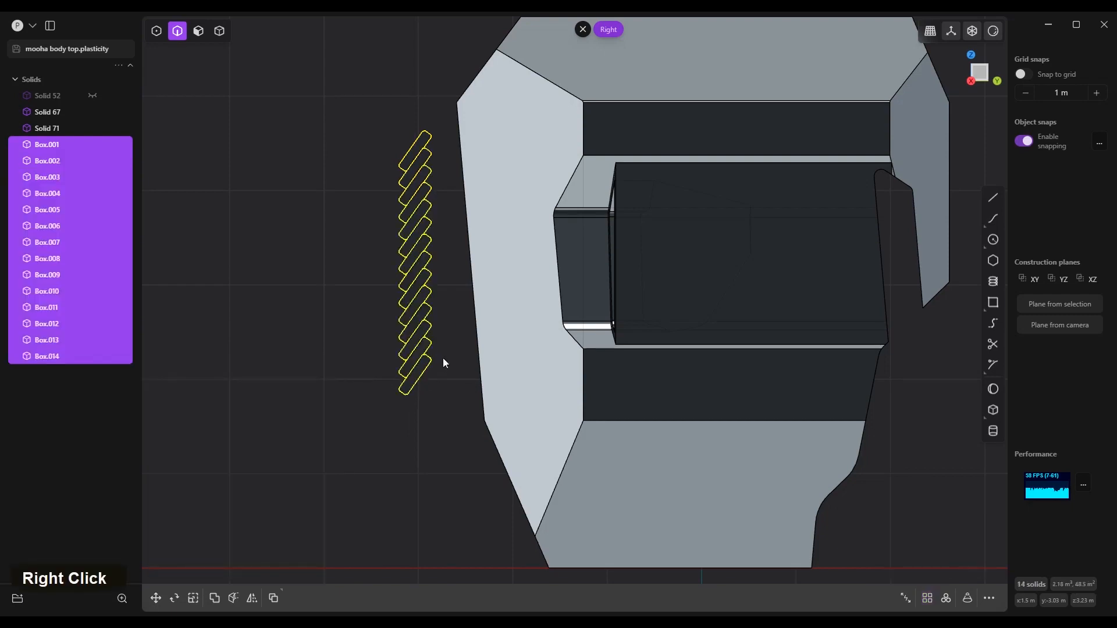
- Unite all the arrayed slats into one louvered solid
{"action": "key", "text": "q"}
{"action": "key", "text": "q"}
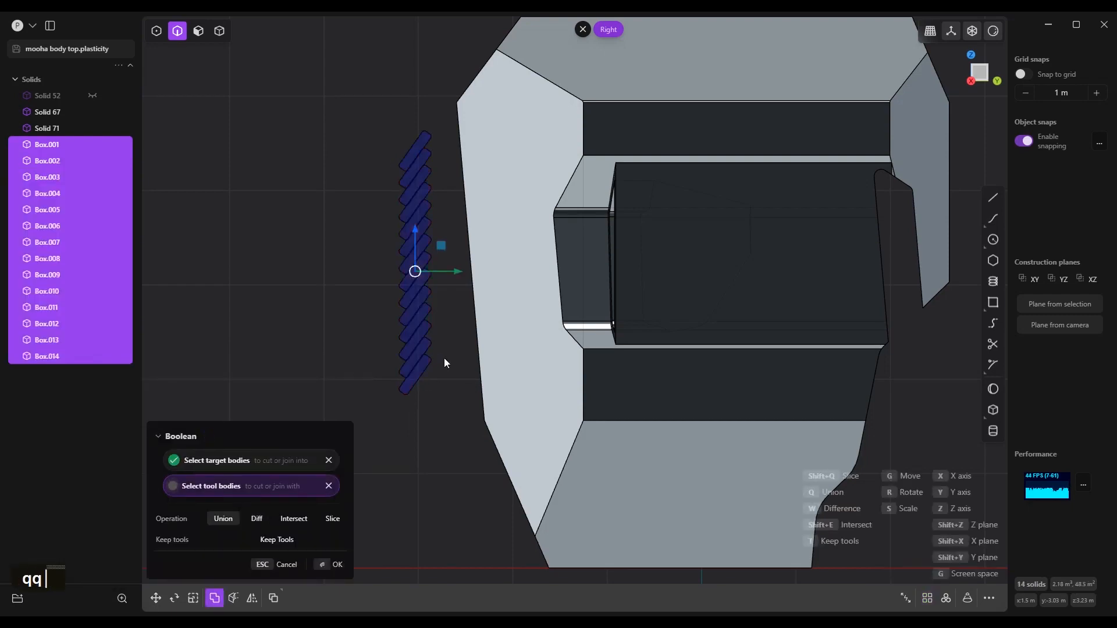
{"action": "right_click", "coordinate": [445, 358]}
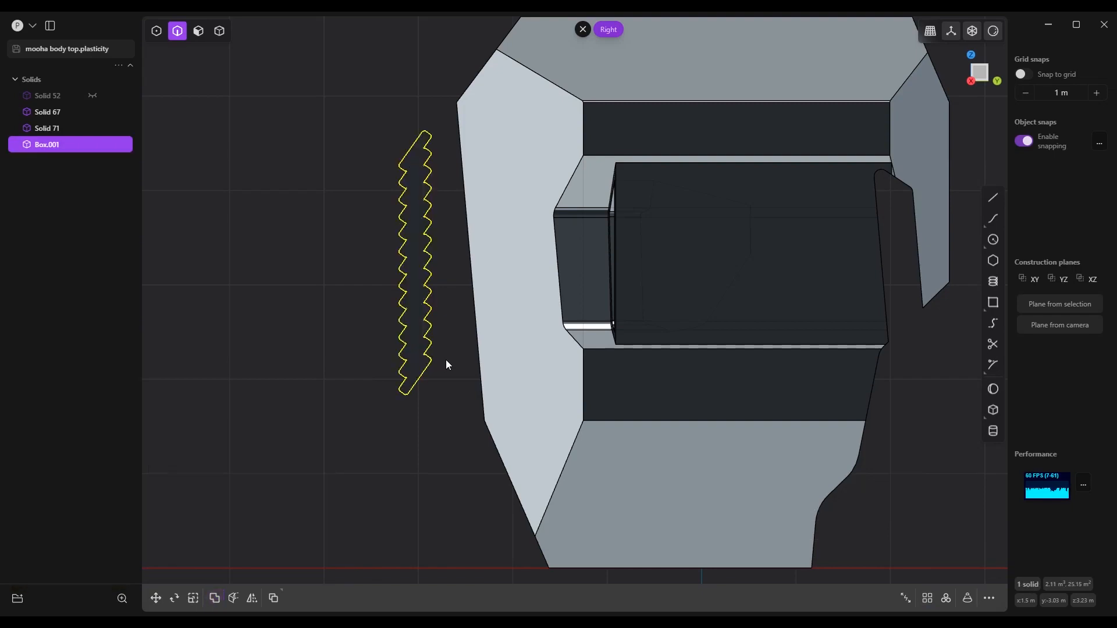
- Move the louvered solid about 2.28 m in X, 2.37 m in Y and 0.11 m in Z, so it passes through the side insert
{"action": "key", "text": "g"}
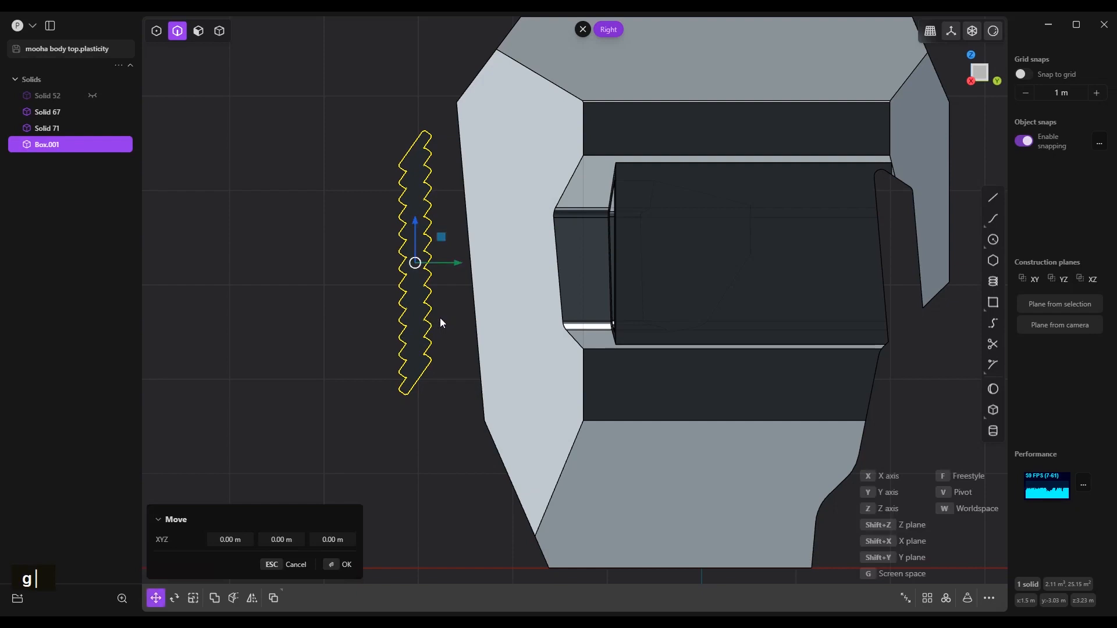
{"action": "key", "text": "g"}
{"action": "left_click", "coordinate": [665, 309]}
{"action": "left_click_drag", "start_coordinate": [491, 253], "coordinate": [708, 247]}
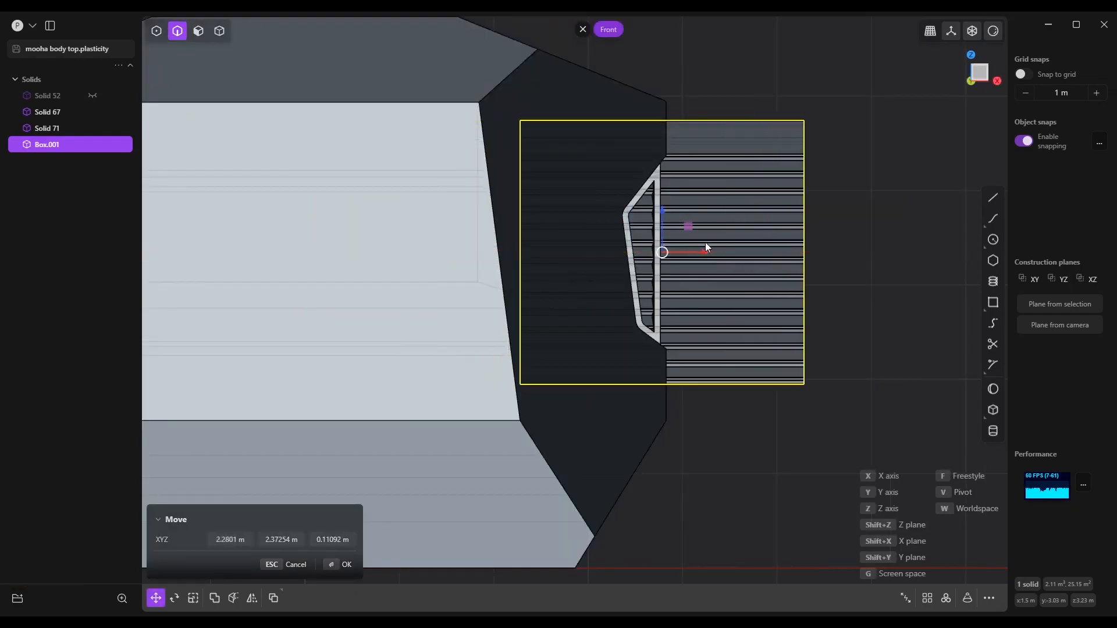
{"action": "right_click", "coordinate": [633, 269]}
- Try to chamfer two edges of the side insert by about 0.06 m
{"action": "middle_click_drag", "start_coordinate": [654, 152], "coordinate": [655, 110]}
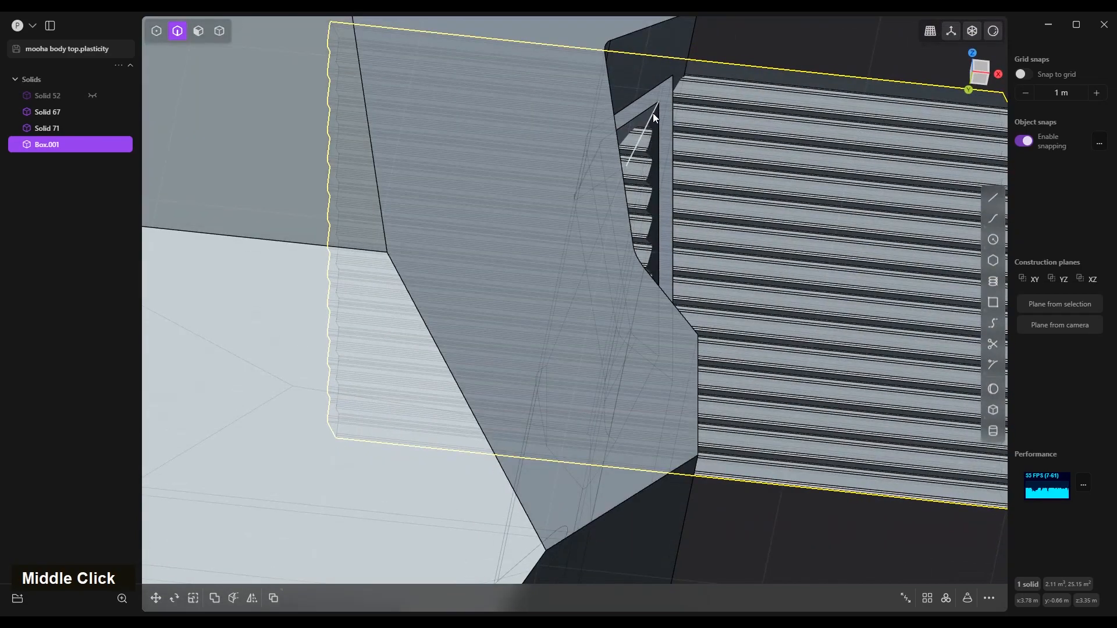
{"action": "left_click", "coordinate": [653, 113]}
{"action": "key", "text": "f"}
{"action": "middle_click_drag", "start_coordinate": [675, 162], "coordinate": [657, 330]}
{"action": "left_click", "coordinate": [654, 330], "text": "shift"}
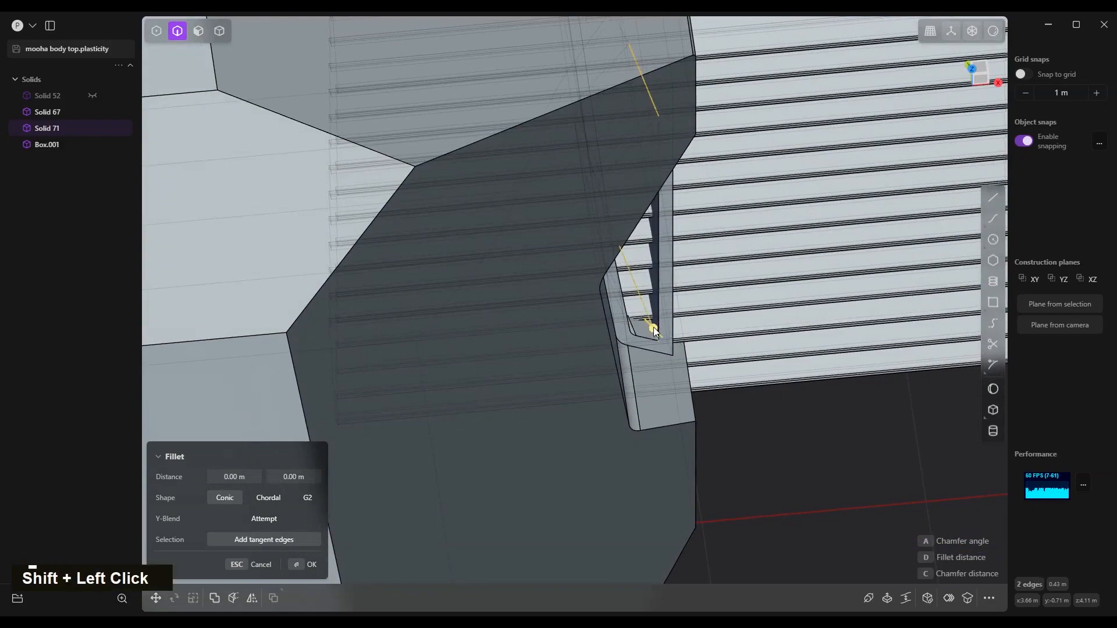
{"action": "middle_click_drag", "start_coordinate": [654, 340], "coordinate": [679, 319], "text": "shift"}
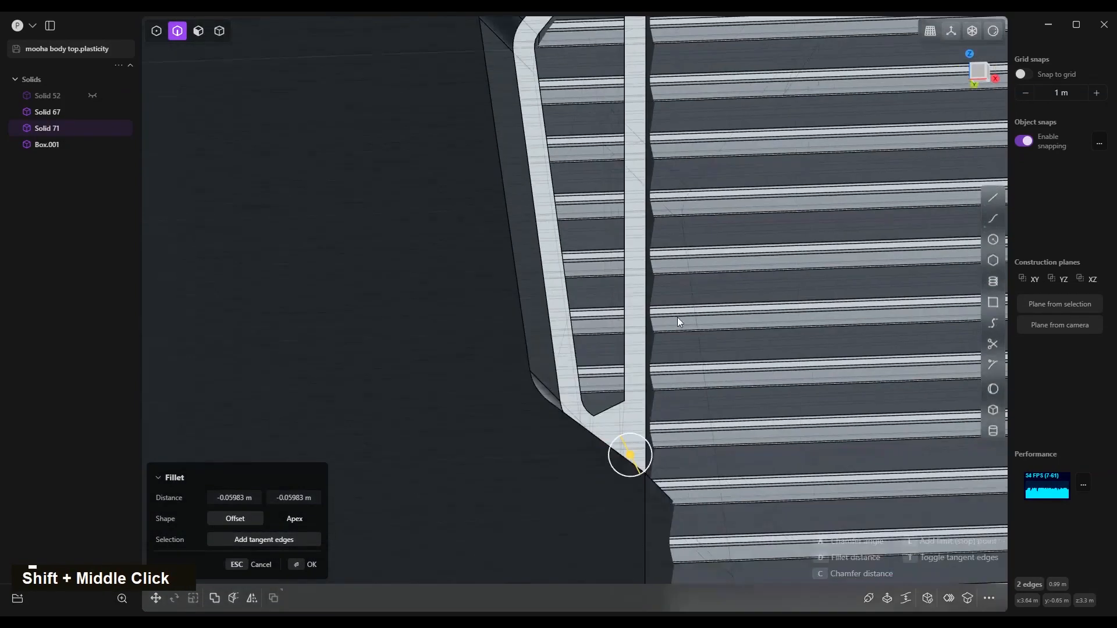
{"action": "right_click", "coordinate": [669, 386]}
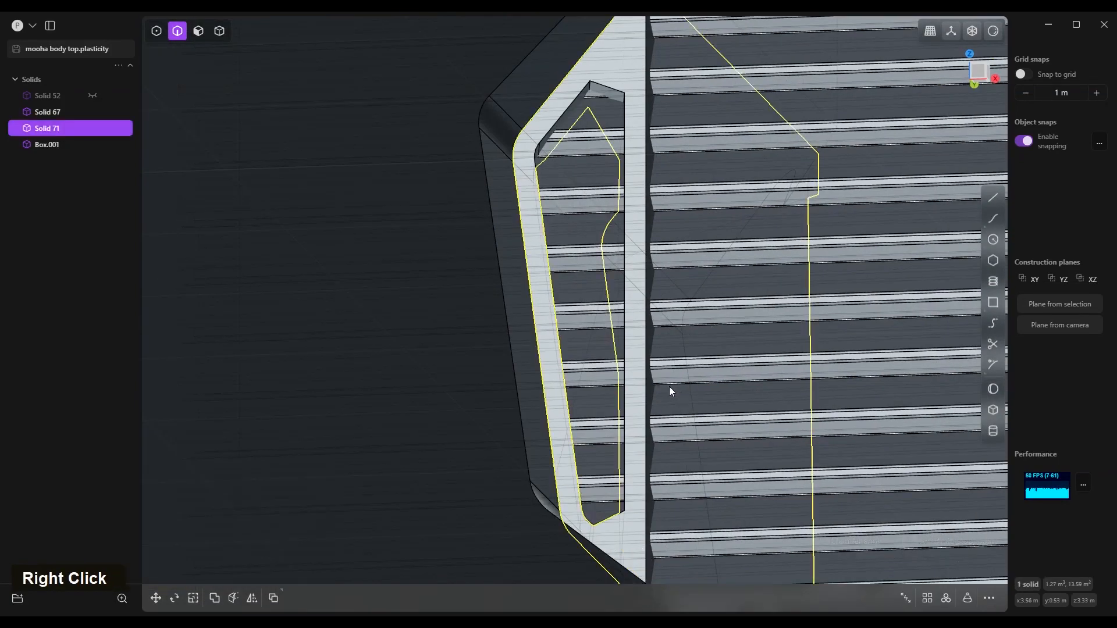
- Fillet the four corner edges of the opening in the side insert's frame
{"action": "left_click", "coordinate": [589, 87]}
{"action": "key", "text": "f"}
{"action": "middle_click_drag", "start_coordinate": [630, 109], "coordinate": [668, 128]}
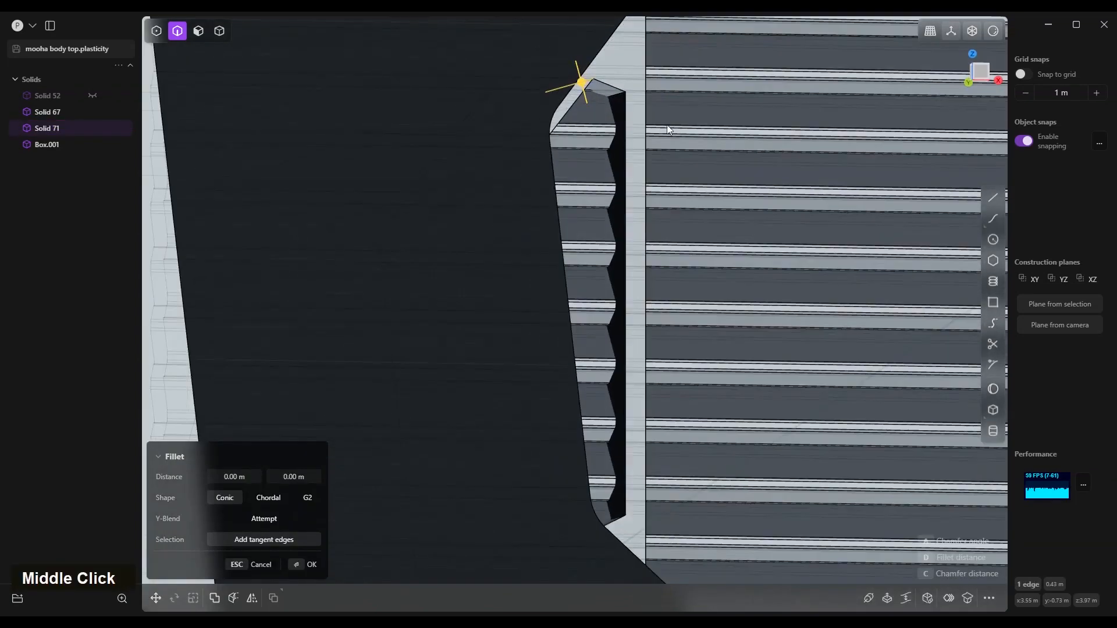
{"action": "left_click", "coordinate": [617, 94], "text": "shift"}
{"action": "middle_click_drag", "start_coordinate": [622, 195], "coordinate": [596, 439]}
{"action": "left_click", "coordinate": [595, 443], "text": "shift"}
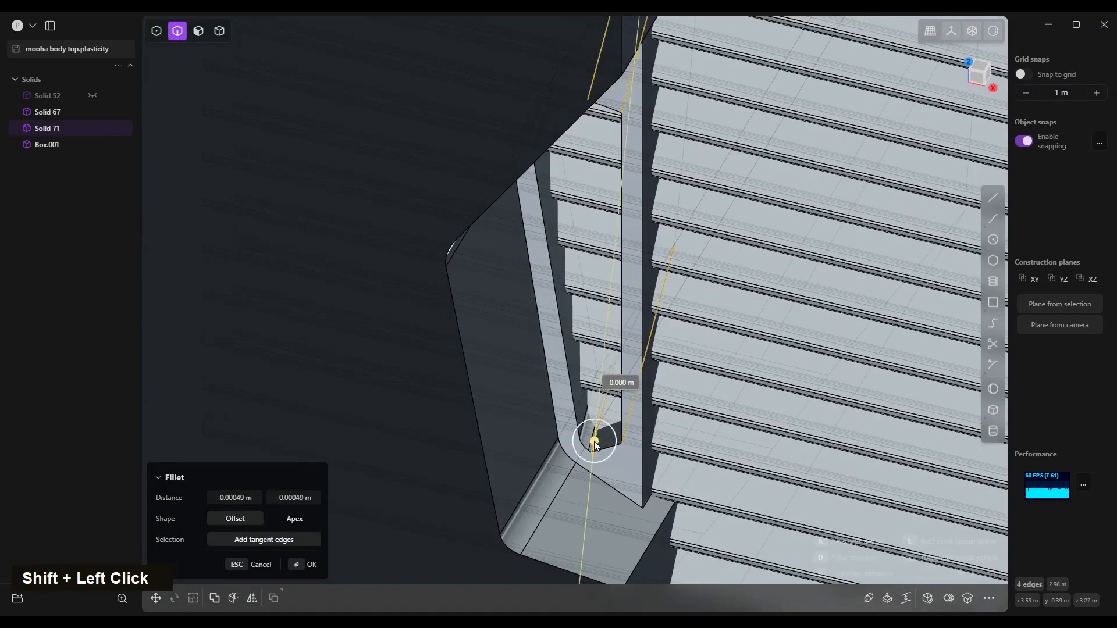
{"action": "right_click", "coordinate": [672, 428]}
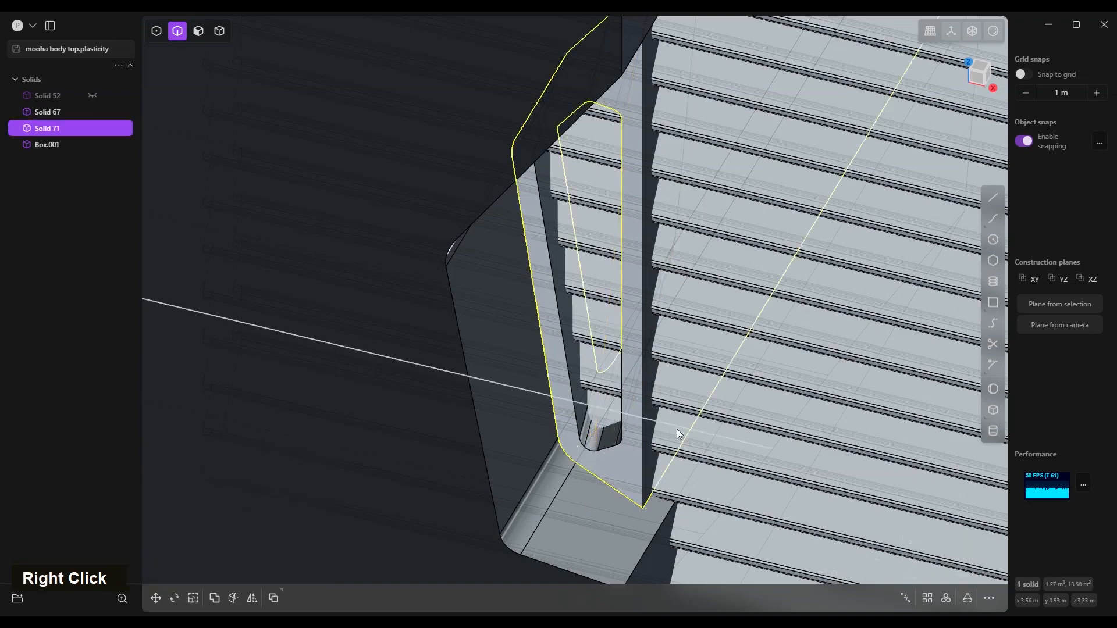
- Set a temporary construction plane on the angled frame face of the side insert
{"action": "scroll", "coordinate": [672, 332], "scroll_direction": "down", "scroll_amount": 2}
{"action": "middle_click_drag", "start_coordinate": [682, 300], "coordinate": [564, 467]}
{"action": "key", "text": "3"}
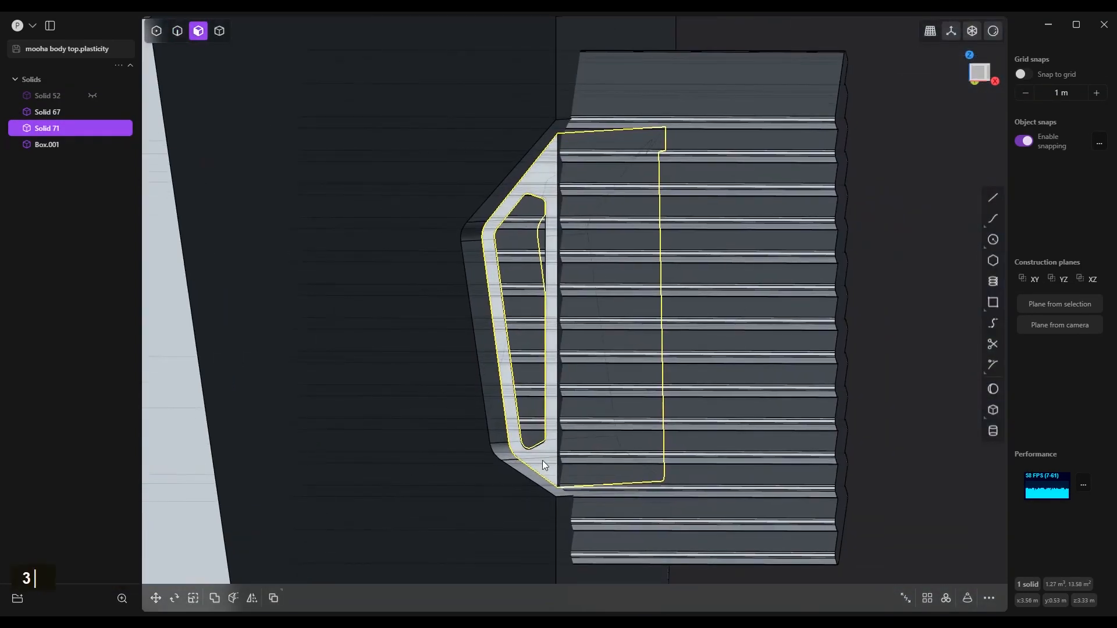
{"action": "left_click", "coordinate": [546, 459]}
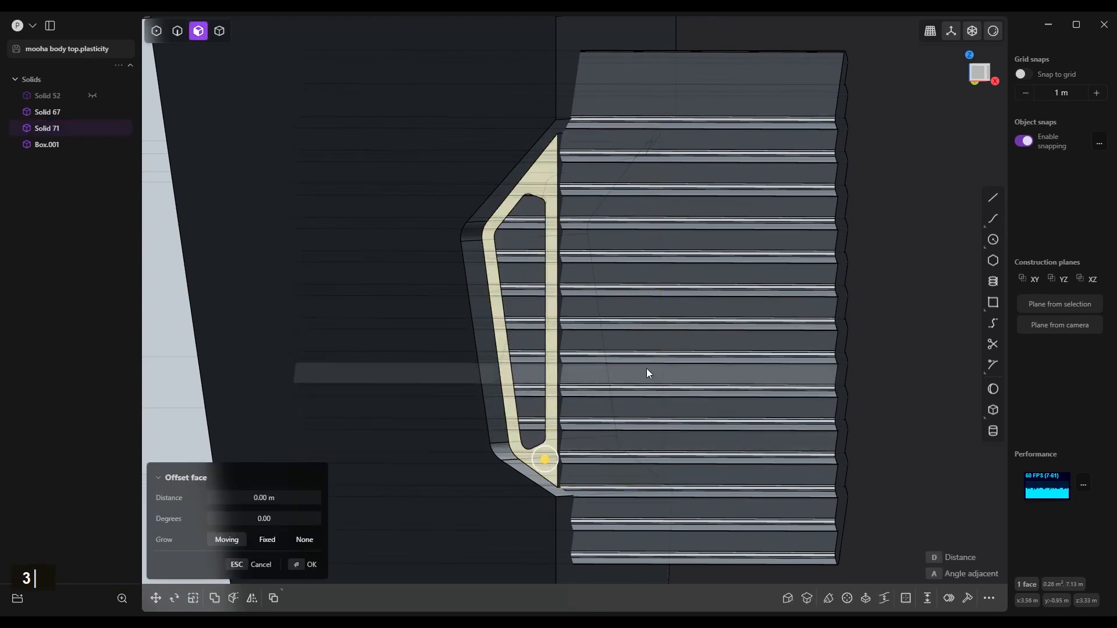
{"action": "key", "text": "space"}
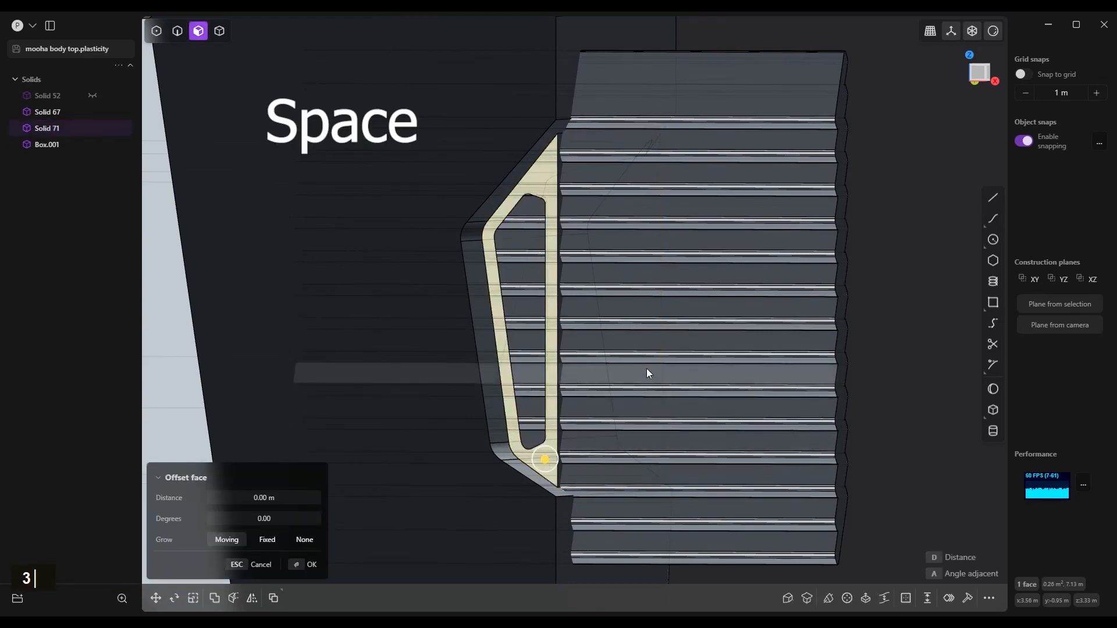
{"action": "scroll", "coordinate": [638, 376], "scroll_direction": "up", "scroll_amount": 3}
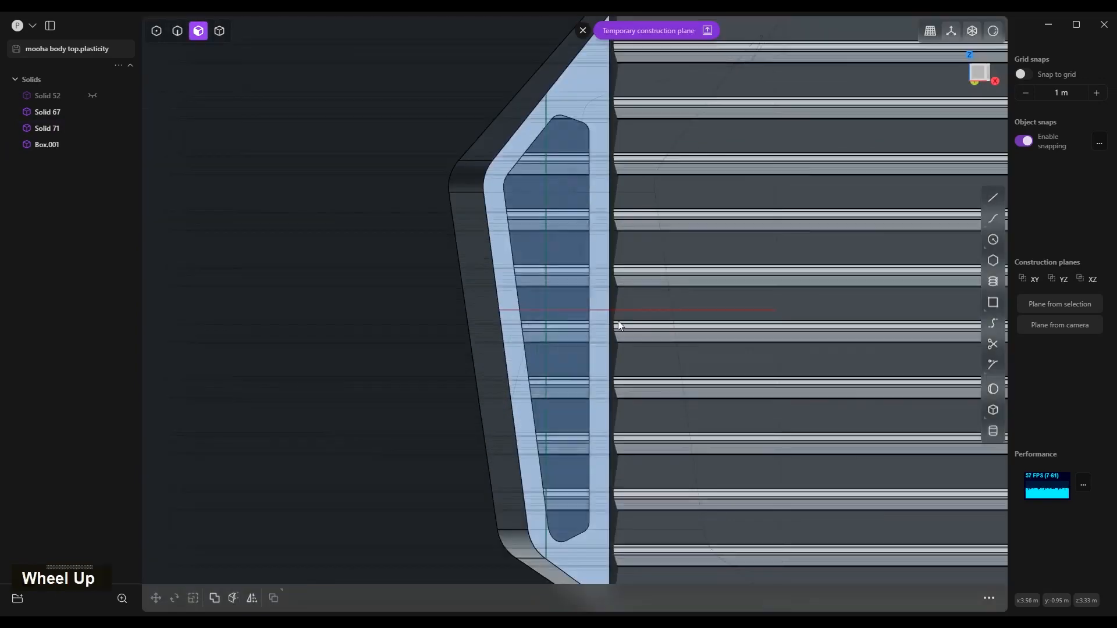
- Duplicate the edge loop around the frame's opening as curves, leaving them in place
{"action": "key", "text": "2"}
{"action": "scroll", "coordinate": [589, 256], "scroll_direction": "up", "scroll_amount": 2}
{"action": "left_click", "coordinate": [622, 234], "text": "alt+shift"}
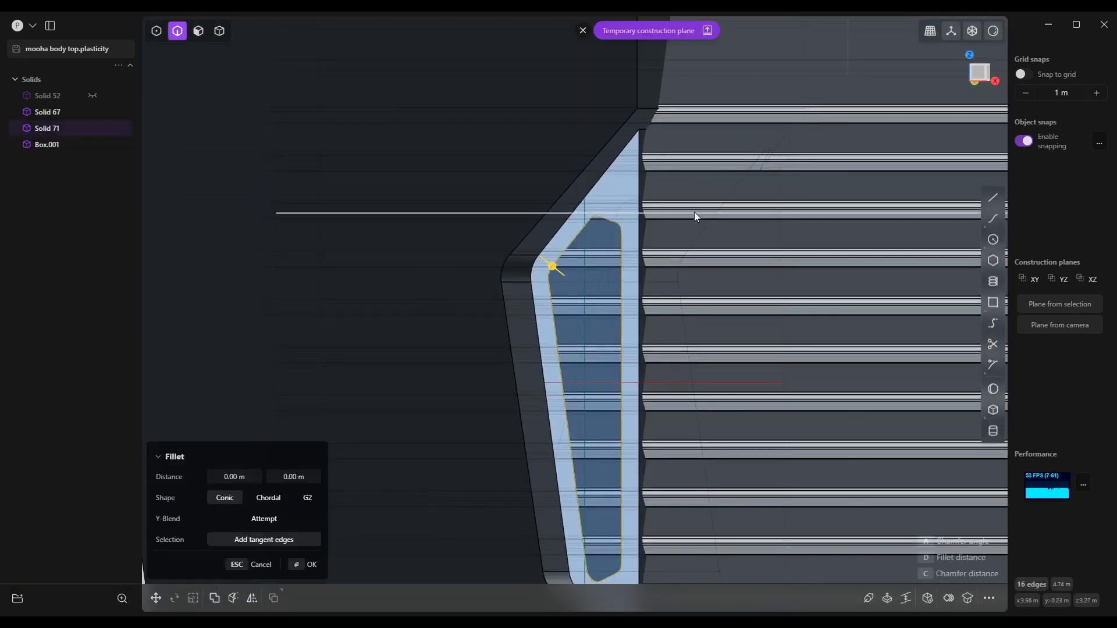
{"action": "key", "text": "shift+d"}
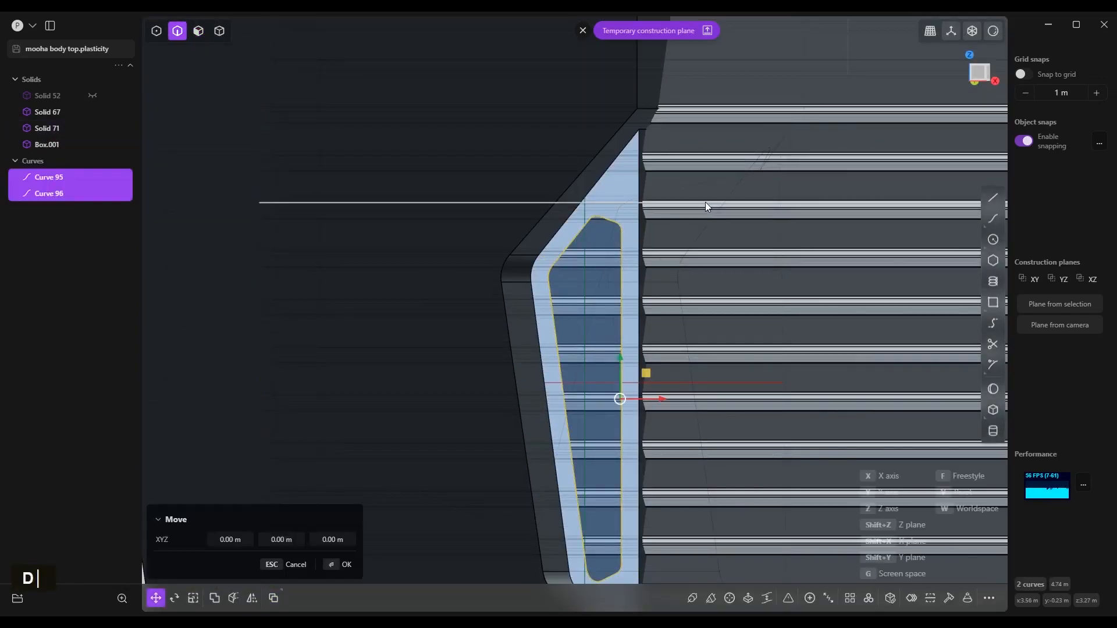
{"action": "right_click", "coordinate": [749, 274]}
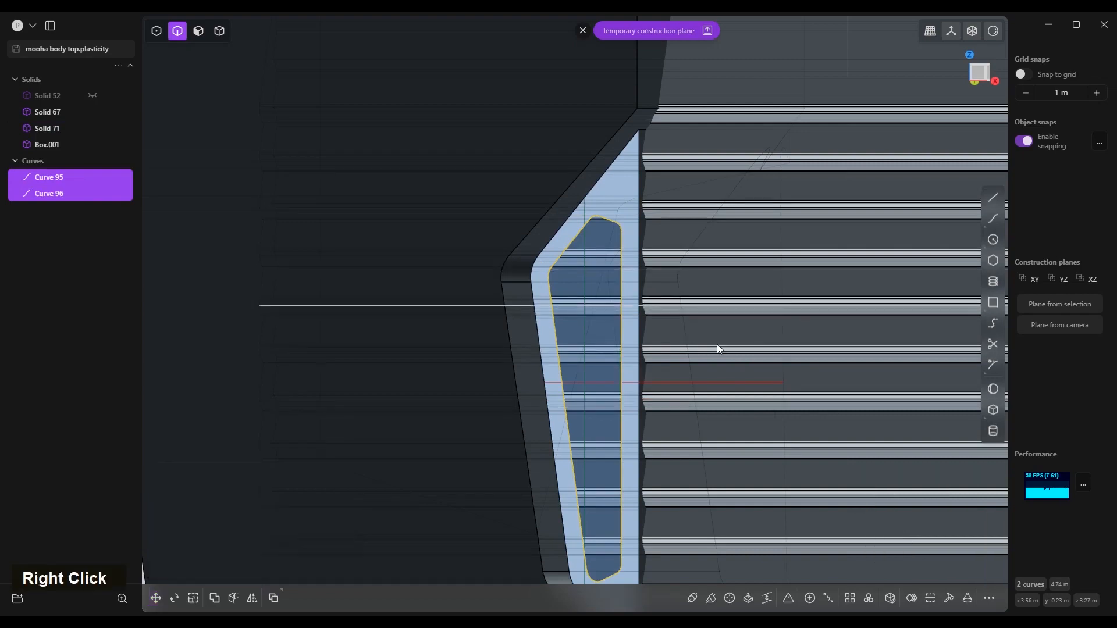
- Cut the louvered slat body with the duplicated opening curves
{"action": "middle_click_drag", "start_coordinate": [790, 374], "coordinate": [748, 291], "text": "shift"}
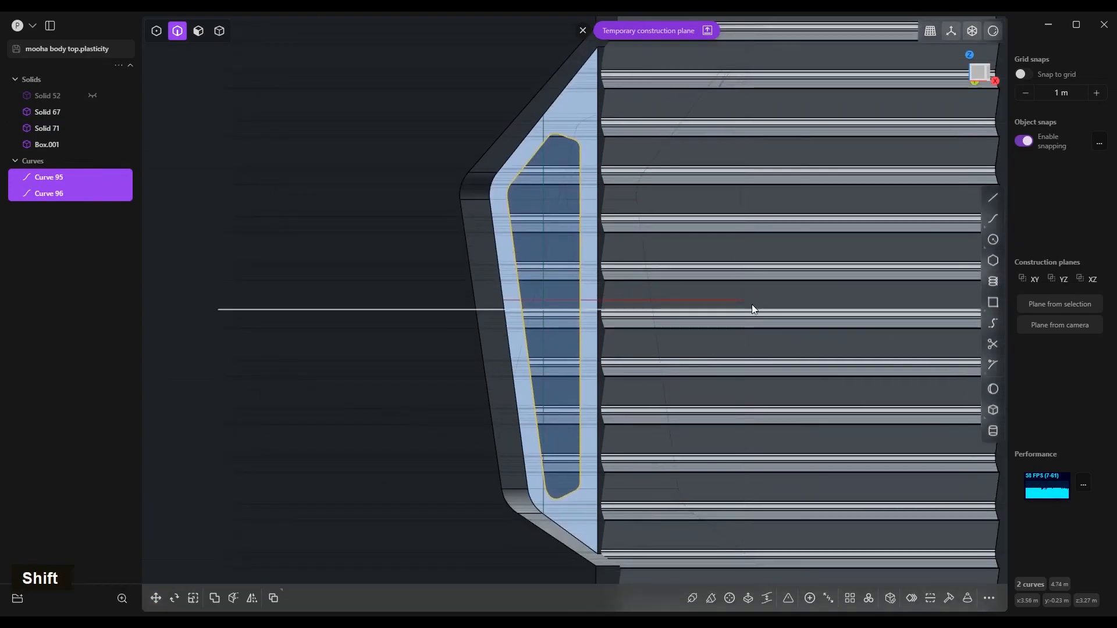
{"action": "key", "text": "c"}
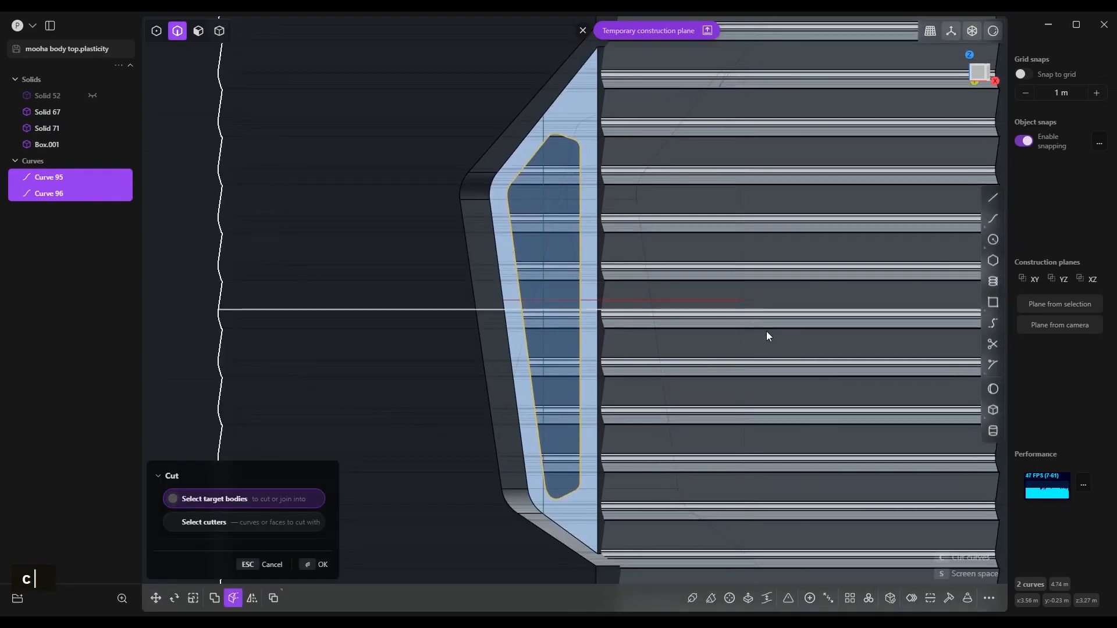
{"action": "left_click", "coordinate": [766, 331]}
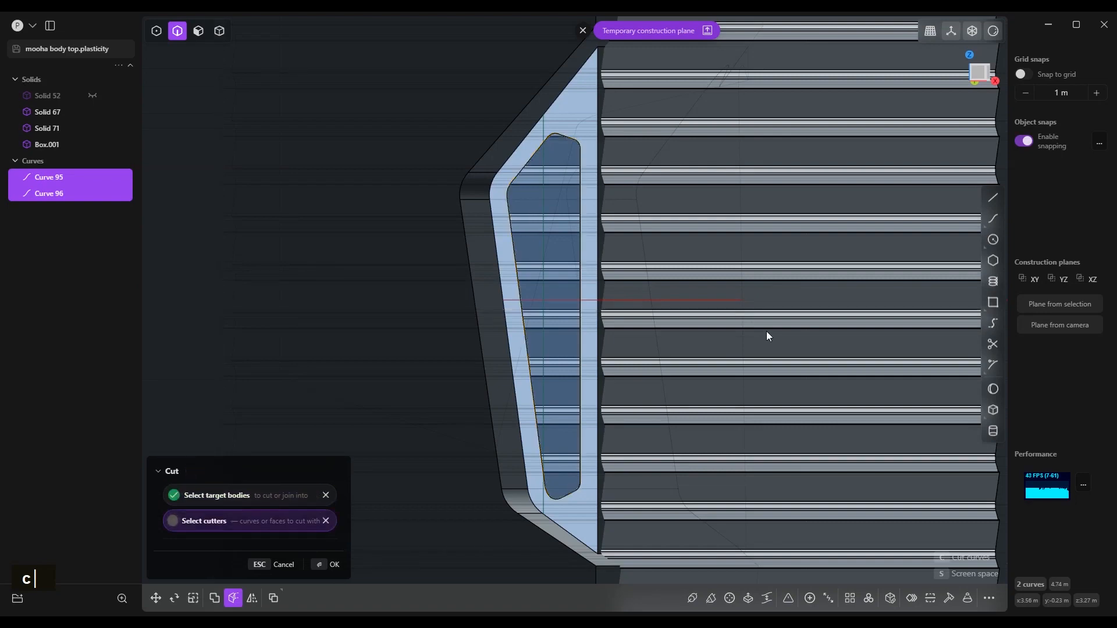
{"action": "key", "text": "Return"}
- Delete the slat body piece outside the frame opening and clear the temporary construction plane
{"action": "scroll", "coordinate": [770, 221], "scroll_direction": "down", "scroll_amount": 4}
{"action": "key", "text": "4"}
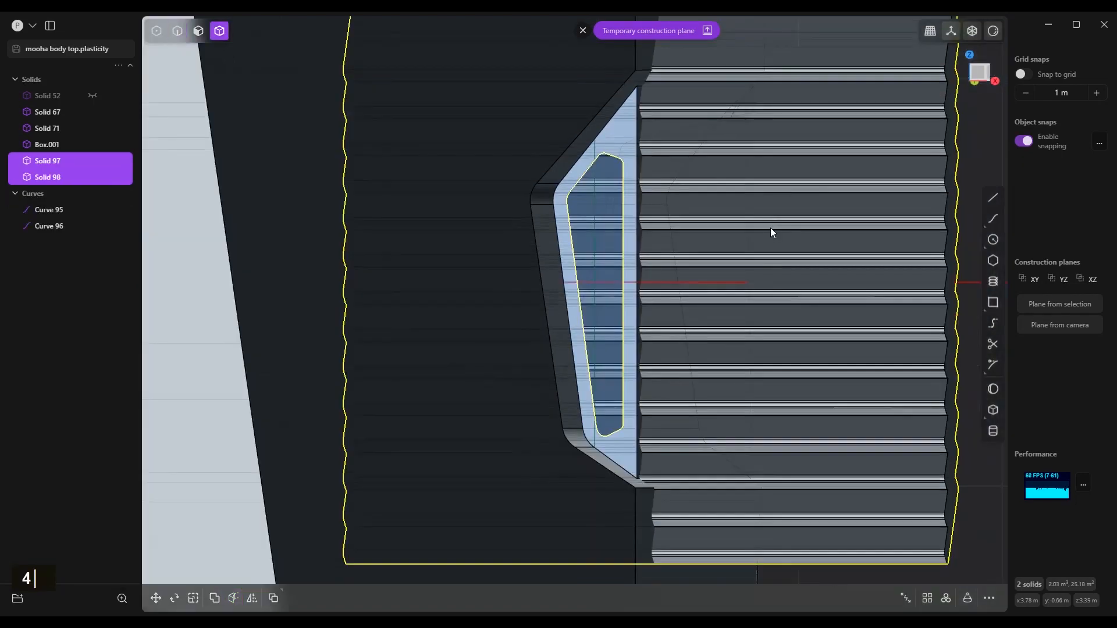
{"action": "left_click", "coordinate": [770, 228]}
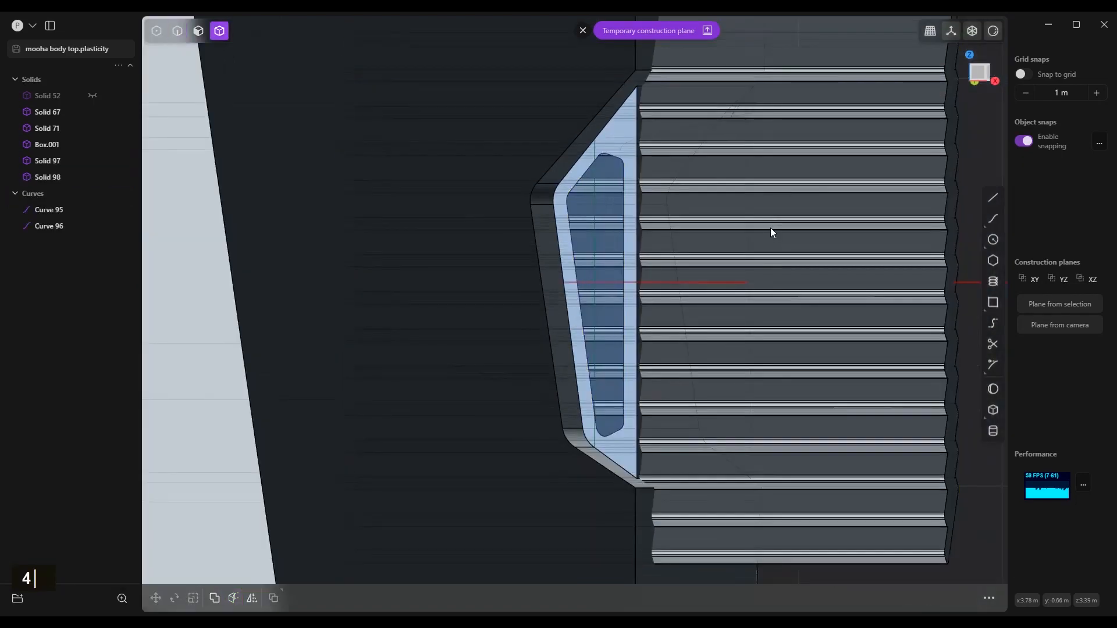
{"action": "left_click", "coordinate": [771, 232]}
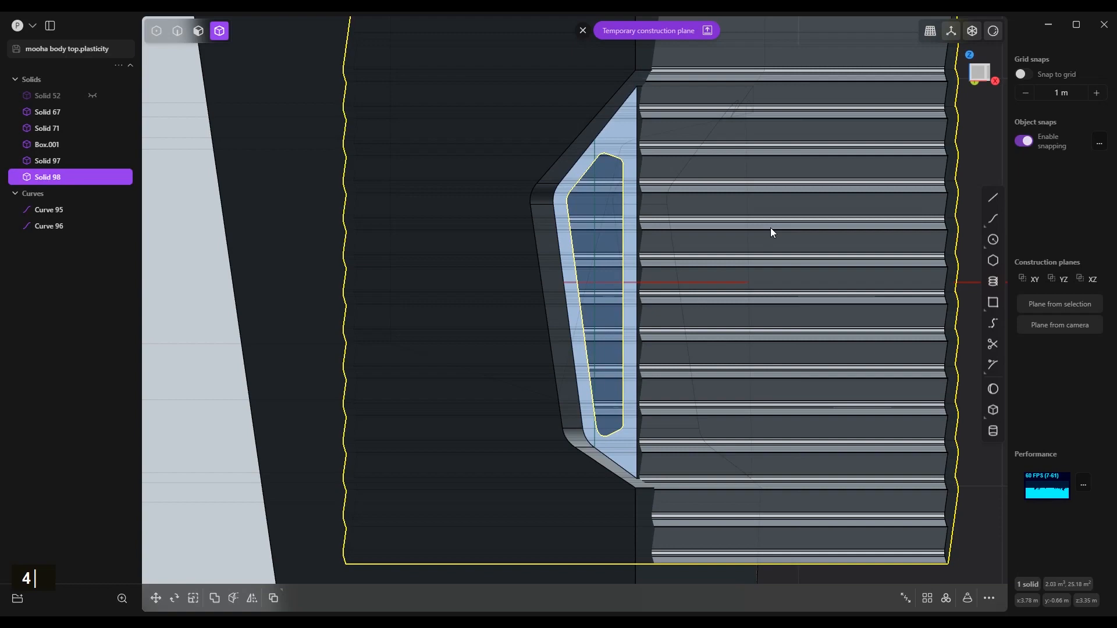
{"action": "key", "text": "x"}
{"action": "right_click_drag", "start_coordinate": [770, 228], "coordinate": [716, 264]}
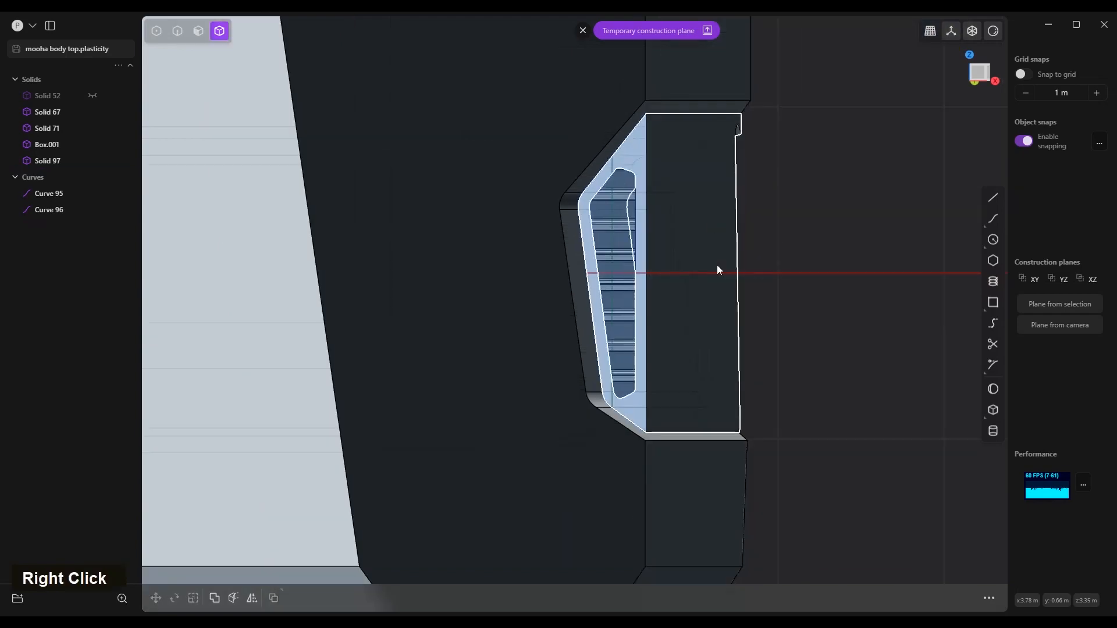
{"action": "left_click", "coordinate": [583, 30]}
{"action": "middle_click_drag", "start_coordinate": [662, 213], "coordinate": [636, 168]}
{"action": "right_click_drag", "start_coordinate": [636, 169], "coordinate": [629, 152]}
{"action": "key", "text": "2"}
{"action": "left_click", "coordinate": [594, 160]}
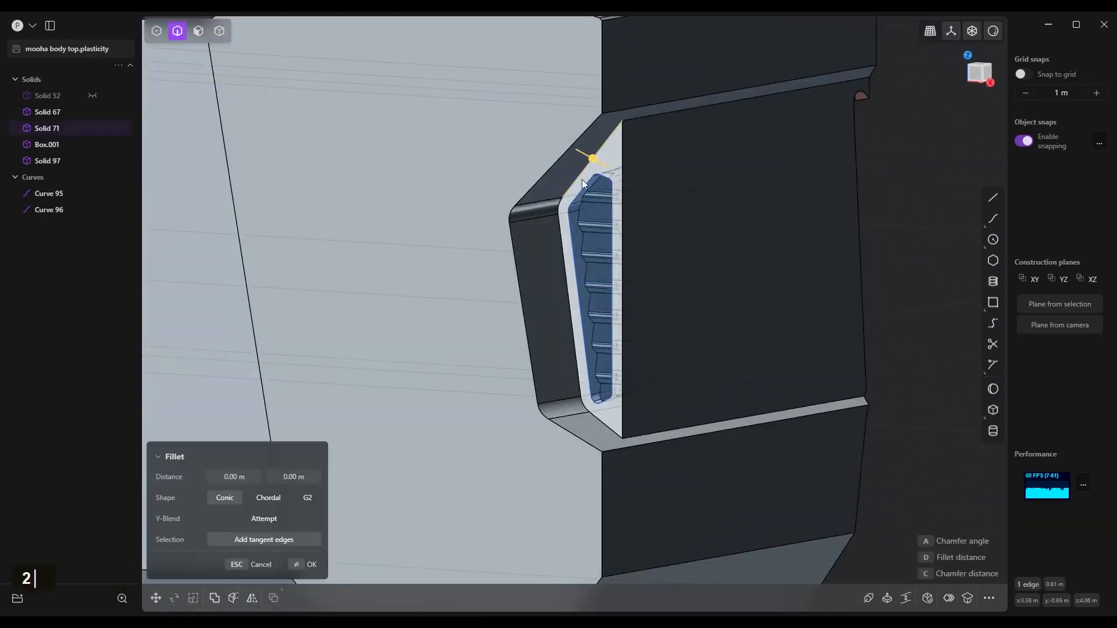
{"action": "left_click", "coordinate": [564, 194], "text": "alt"}
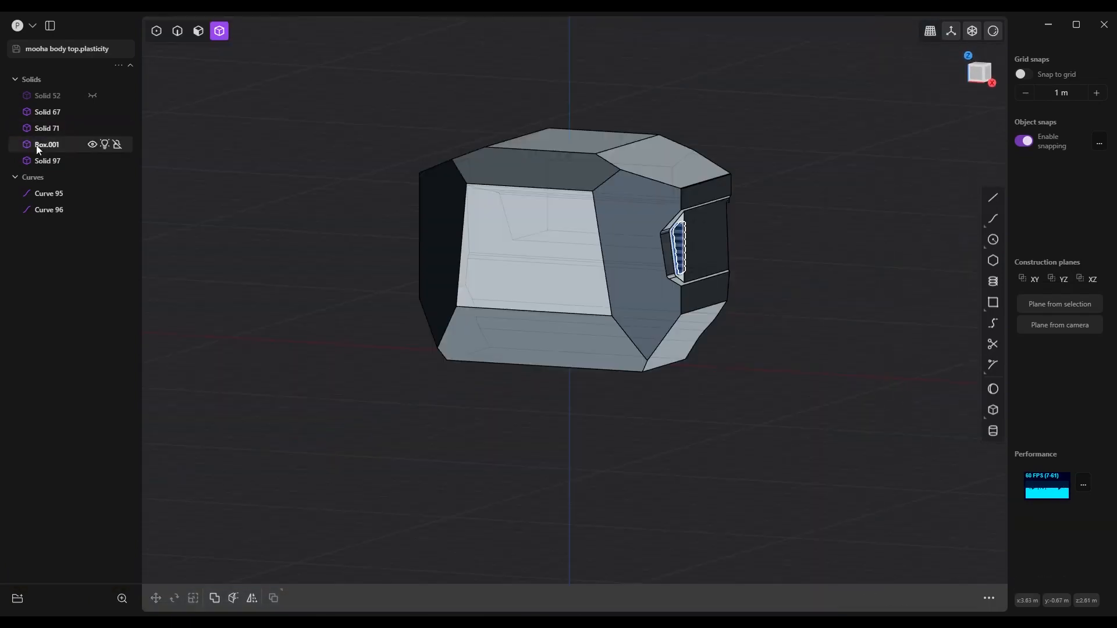
- Union Solid 67, Solid 71 and Box.001 into a single body
{"action": "left_click", "coordinate": [39, 146]}
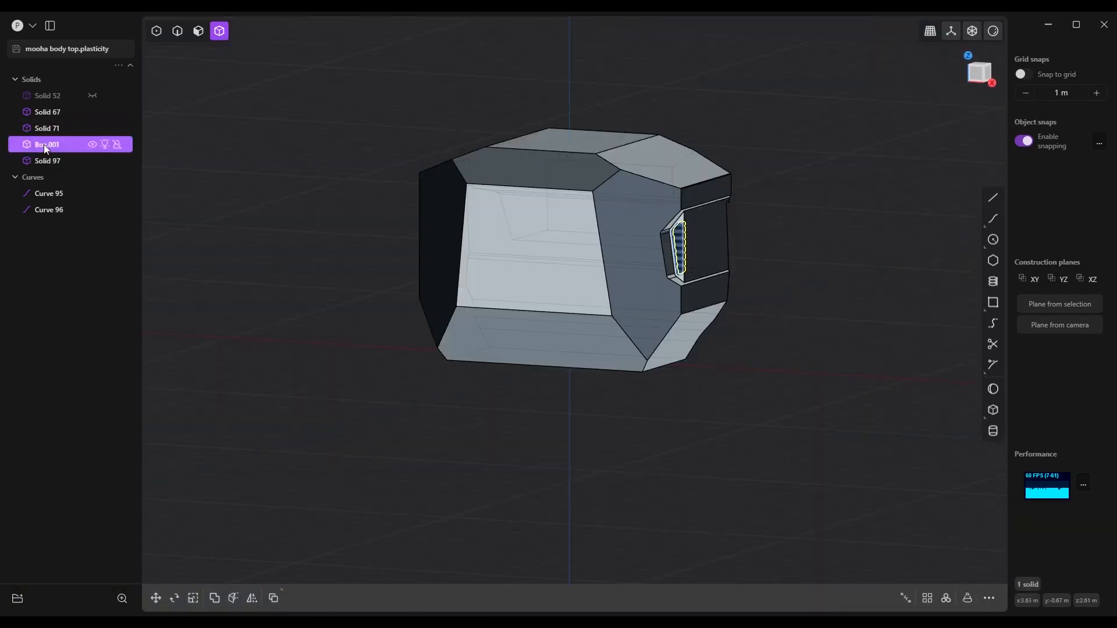
{"action": "left_click", "coordinate": [43, 128], "text": "shift"}
{"action": "left_click", "coordinate": [45, 110], "text": "shift"}
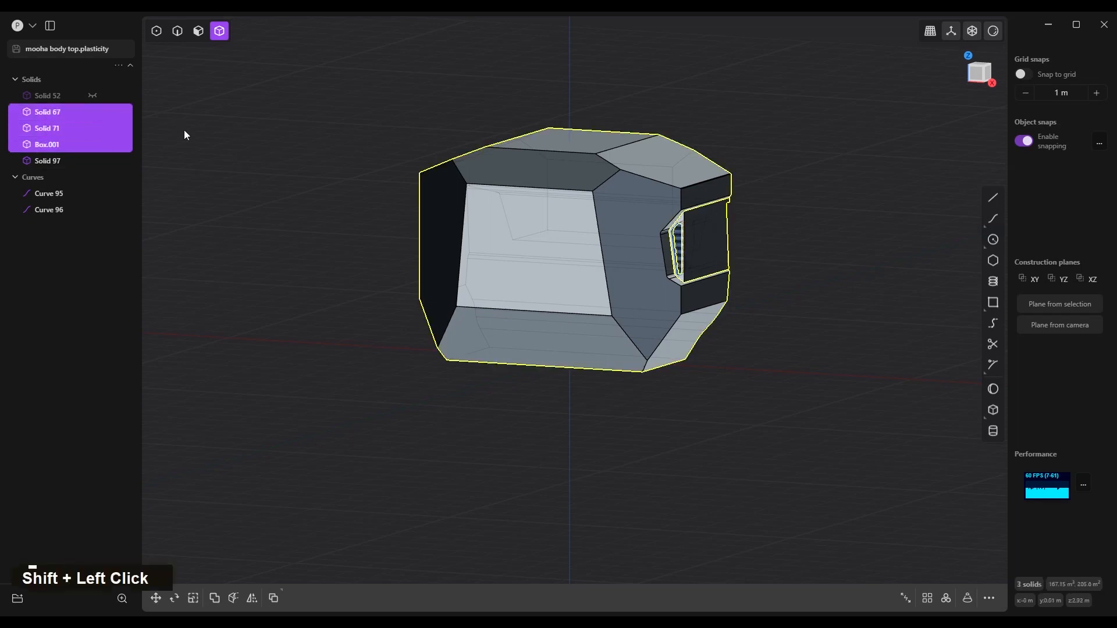
{"action": "key", "text": "j"}
{"action": "key", "text": "q"}
{"action": "key", "text": "q"}
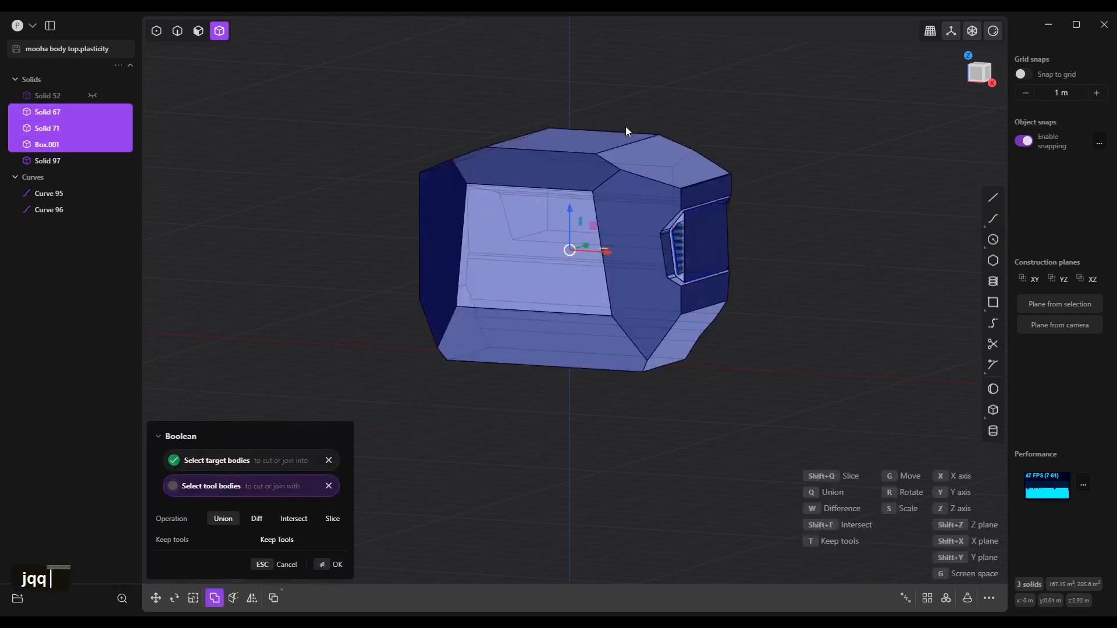
{"action": "right_click", "coordinate": [774, 155]}
- Mirror the joined body across the X plane so the opposite side gets the same recessed insert
{"action": "key", "text": "alt+x"}
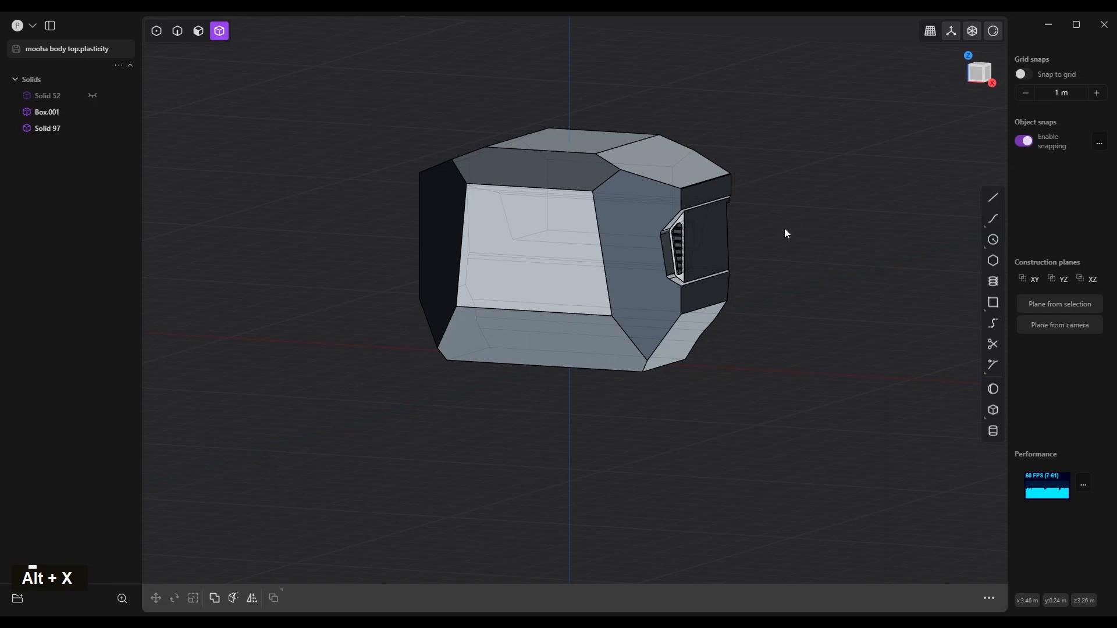
{"action": "left_click", "coordinate": [719, 223]}
{"action": "key", "text": "alt+x"}
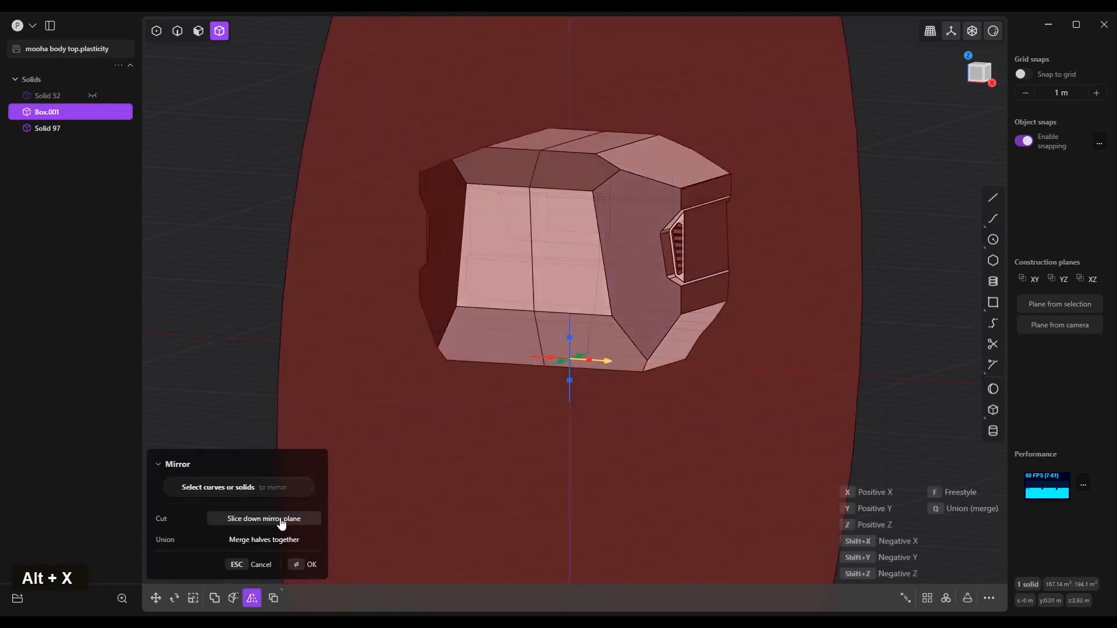
{"action": "left_click", "coordinate": [301, 564]}
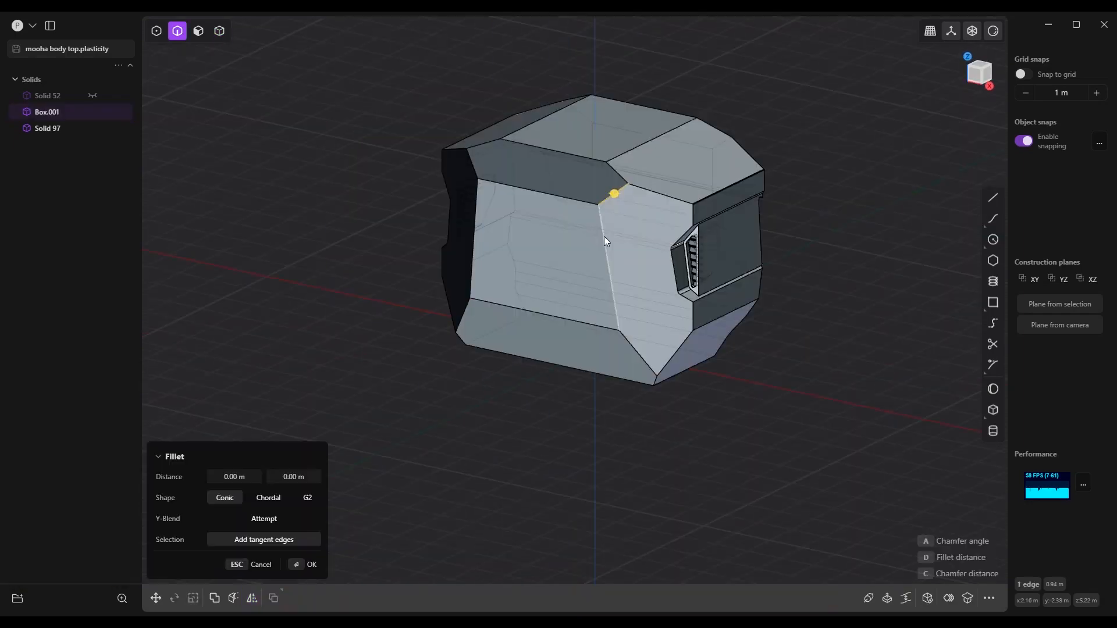
- Fillet eight front and top facet edges of the body by about 0.49 m and the side recess's outline edges by about 0.32 m
{"action": "left_click", "coordinate": [534, 190], "text": "shift"}
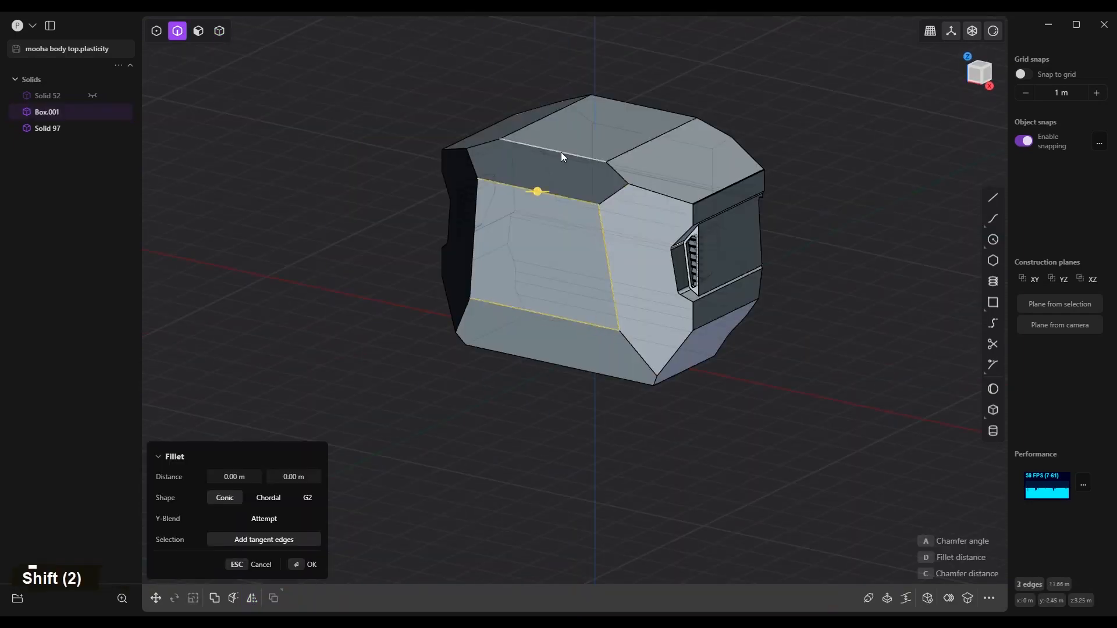
{"action": "left_click", "coordinate": [618, 156], "text": "shift"}
{"action": "left_click_drag", "start_coordinate": [630, 329], "coordinate": [630, 381]}
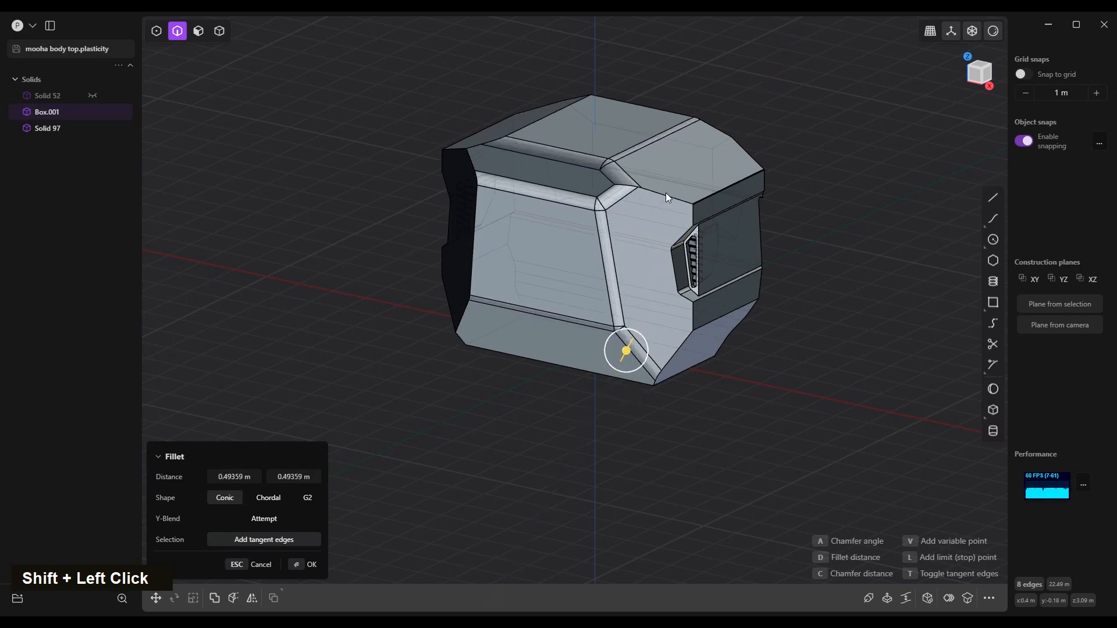
{"action": "right_click", "coordinate": [665, 194]}
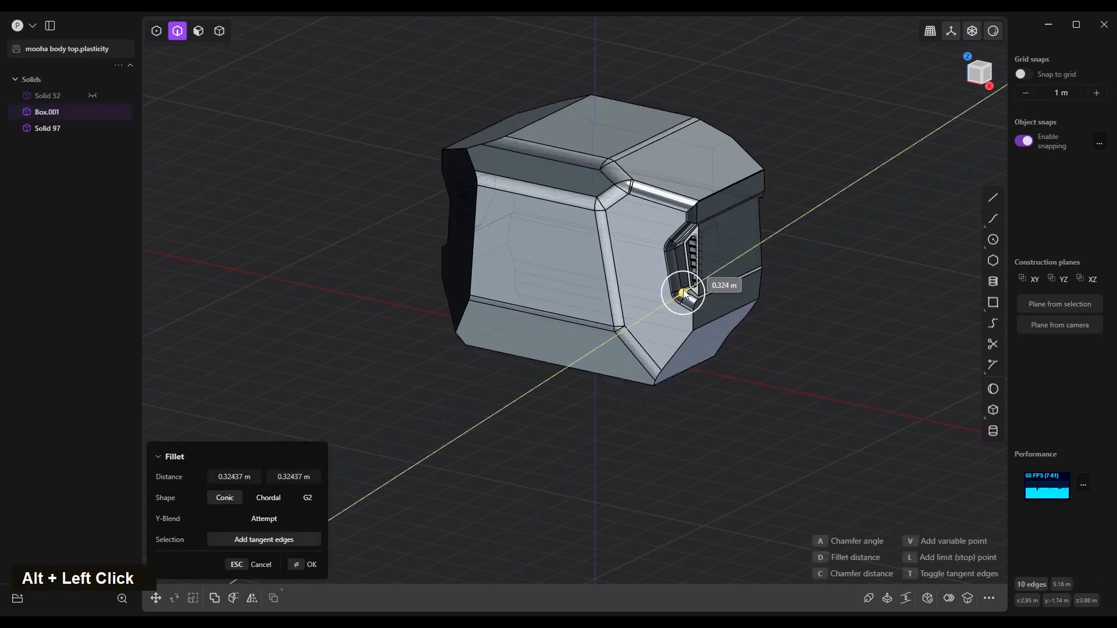
{"action": "right_click", "coordinate": [787, 285]}
- Fillet the outer edges of the side insert, including its long upper and lower edges and the angled frame edges
{"action": "middle_click_drag", "start_coordinate": [787, 285], "coordinate": [749, 197]}
{"action": "scroll", "coordinate": [748, 197], "scroll_direction": "up", "scroll_amount": 3}
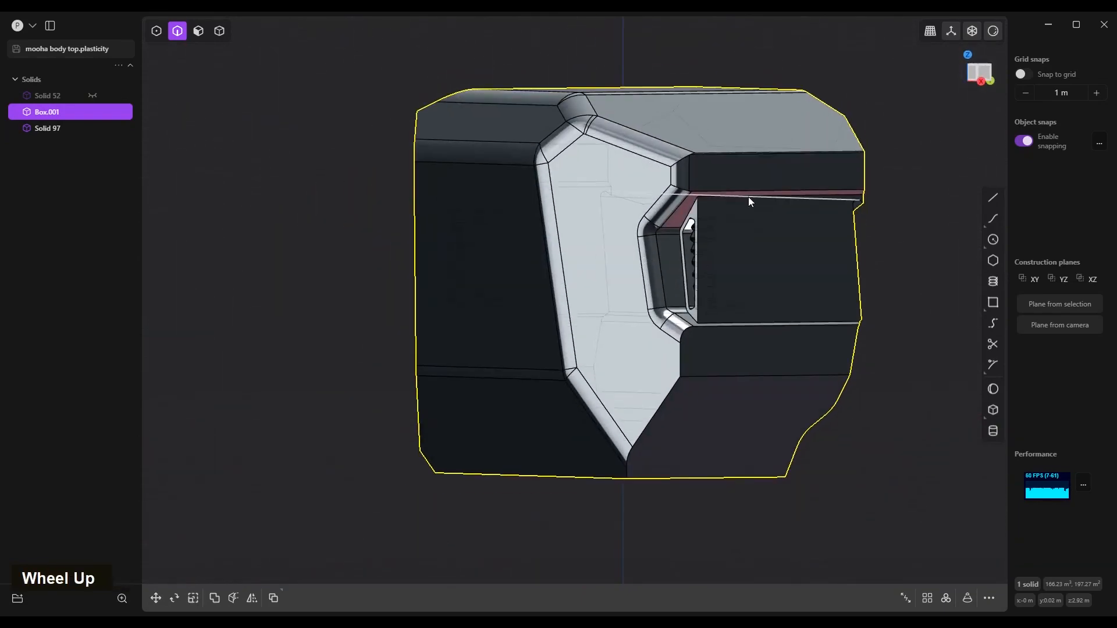
{"action": "left_click", "coordinate": [750, 194], "text": "alt"}
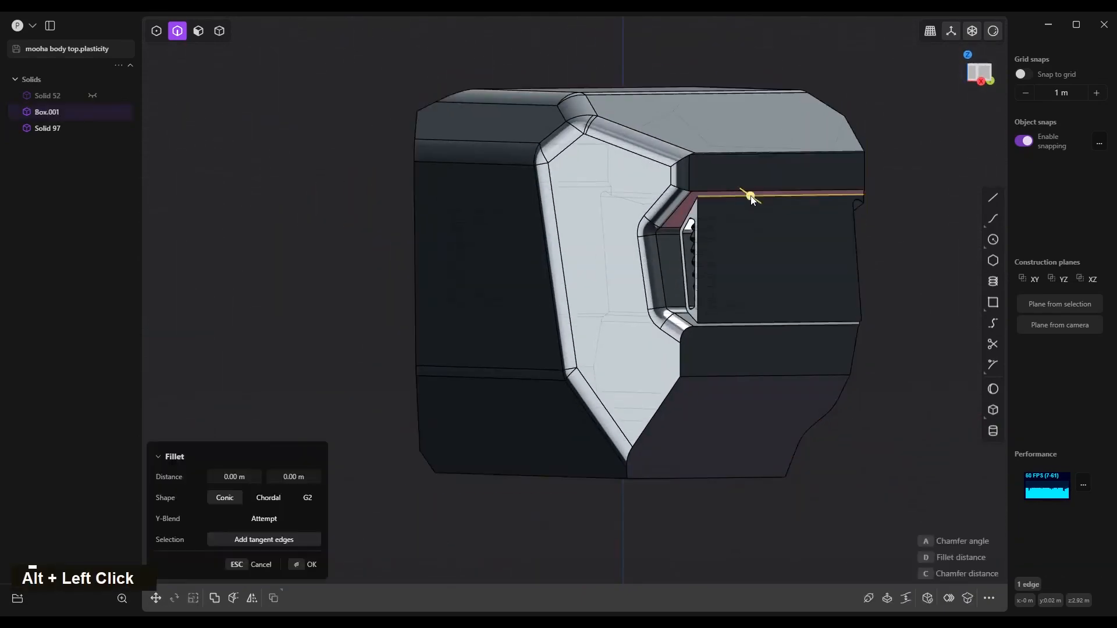
{"action": "key", "text": "ctrl+z"}
{"action": "left_click", "coordinate": [684, 249], "text": "alt+shift"}
{"action": "scroll", "coordinate": [781, 286], "scroll_direction": "up", "scroll_amount": 4}
{"action": "middle_click_drag", "start_coordinate": [782, 286], "coordinate": [592, 299], "text": "shift"}
{"action": "left_click", "coordinate": [532, 376], "text": "shift"}
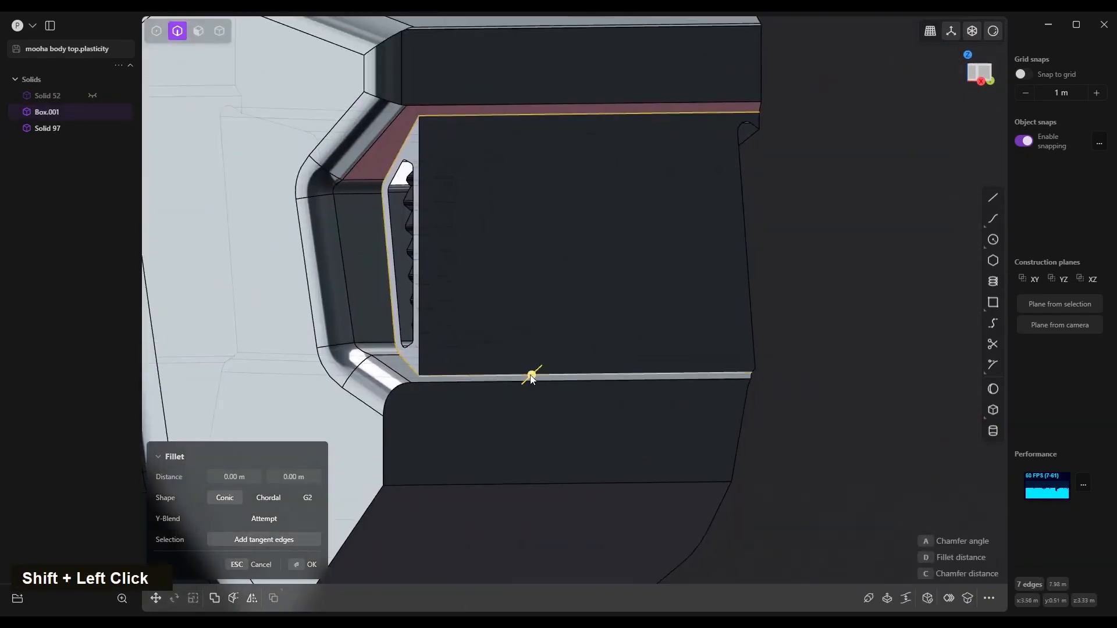
{"action": "left_click_drag", "start_coordinate": [531, 376], "coordinate": [533, 374], "text": "shift"}
{"action": "right_click", "coordinate": [384, 353]}
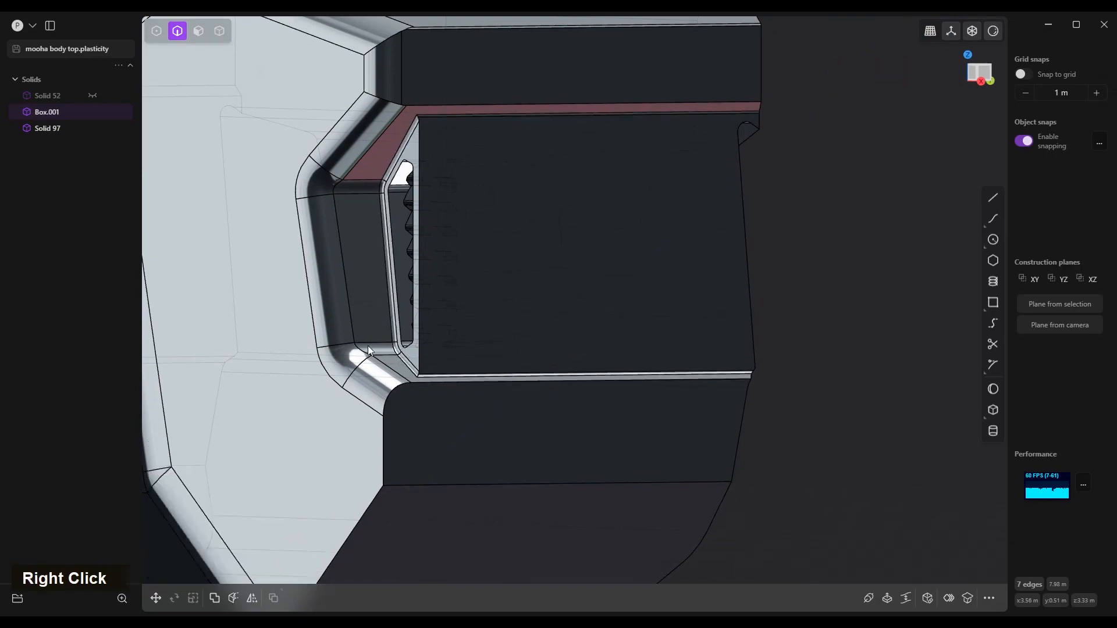
- Fillet the edge loop around the grille opening in the side insert's frame
{"action": "middle_click_drag", "start_coordinate": [384, 353], "coordinate": [457, 181], "text": "shift"}
{"action": "left_click", "coordinate": [457, 180], "text": "alt"}
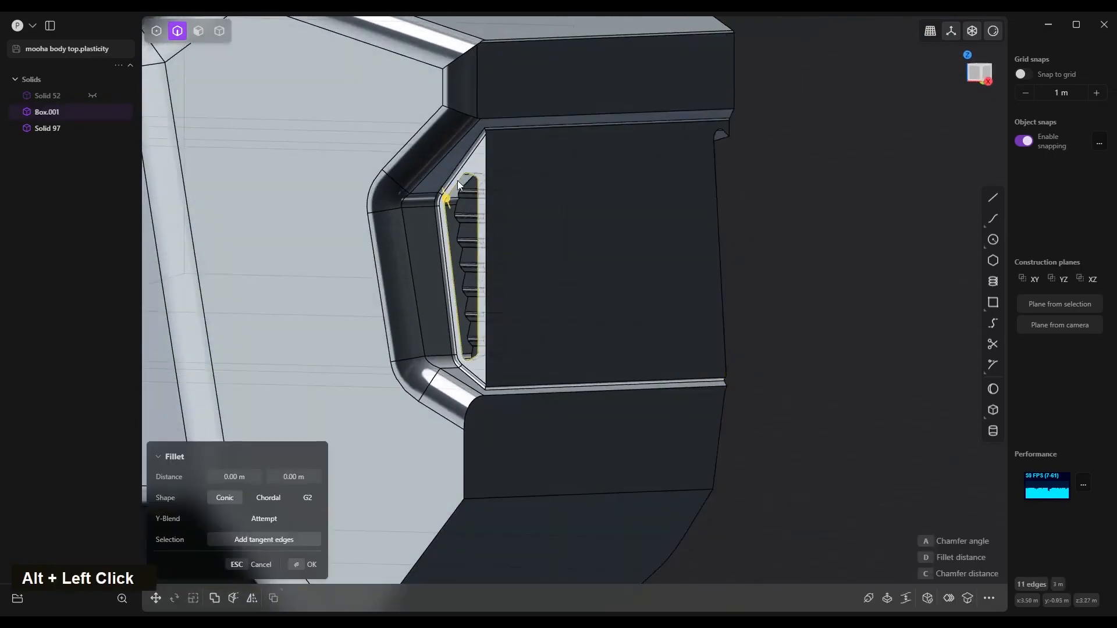
{"action": "scroll", "coordinate": [457, 181], "scroll_direction": "up", "scroll_amount": 5}
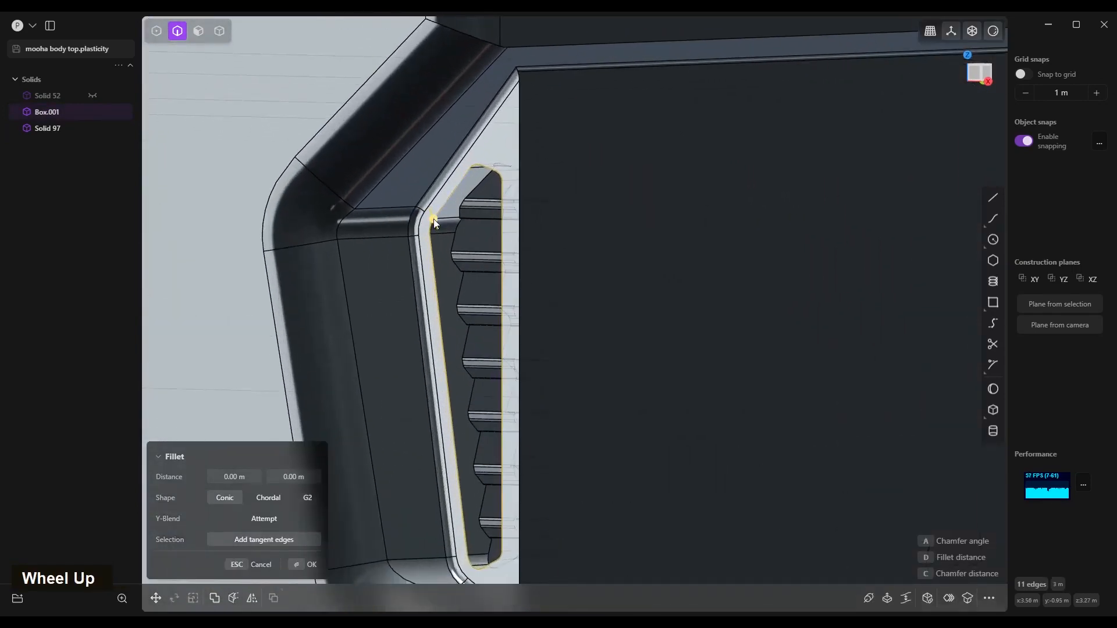
{"action": "left_click_drag", "start_coordinate": [433, 220], "coordinate": [448, 251]}
{"action": "right_click", "coordinate": [494, 325]}
- Fillet the edges where the grille slats meet the opening's inner walls all the way around by about 0.003 m
{"action": "scroll", "coordinate": [491, 214], "scroll_direction": "up", "scroll_amount": 3}
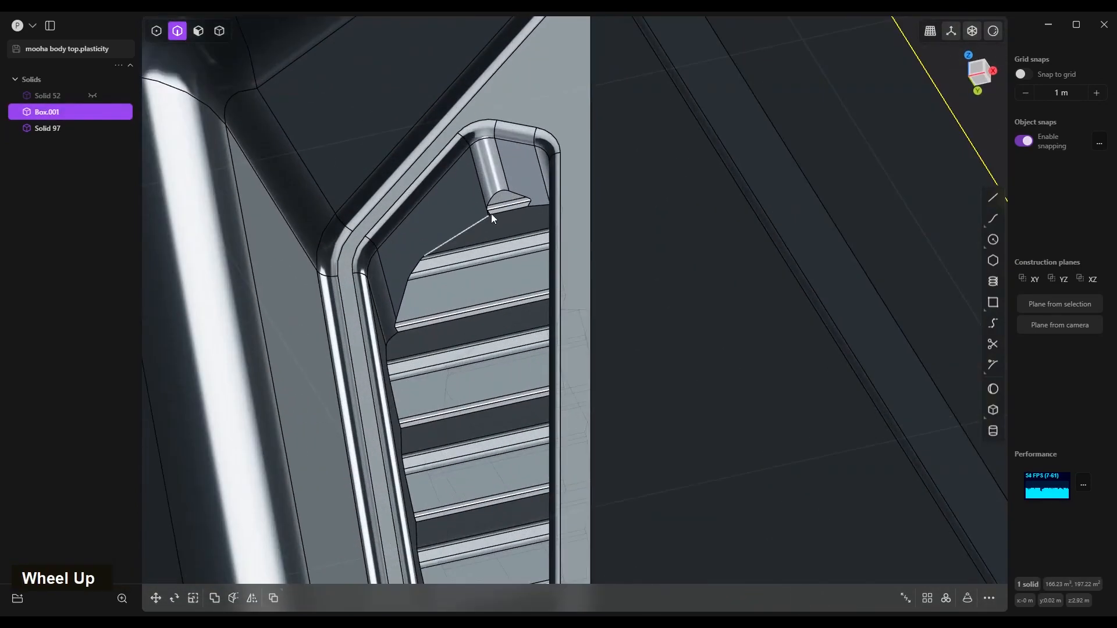
{"action": "left_click", "coordinate": [519, 195], "text": "alt"}
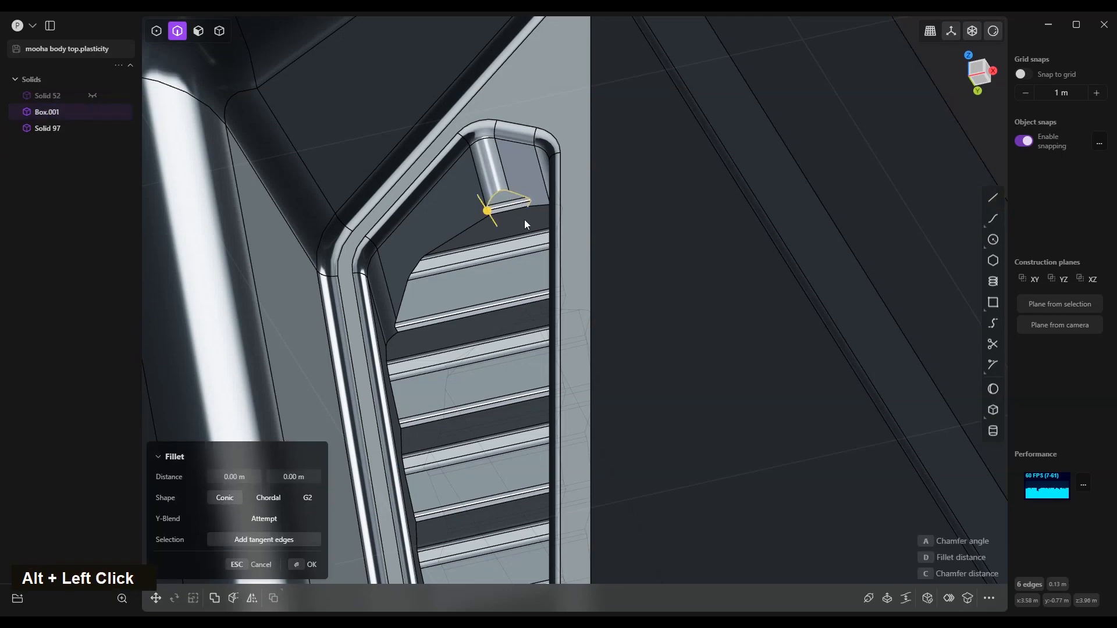
{"action": "left_click", "coordinate": [463, 229], "text": "alt+shift"}
{"action": "scroll", "coordinate": [469, 394], "scroll_direction": "up", "scroll_amount": 3}
{"action": "middle_click_drag", "start_coordinate": [469, 394], "coordinate": [542, 258]}
{"action": "scroll", "coordinate": [525, 356], "scroll_direction": "down", "scroll_amount": 3}
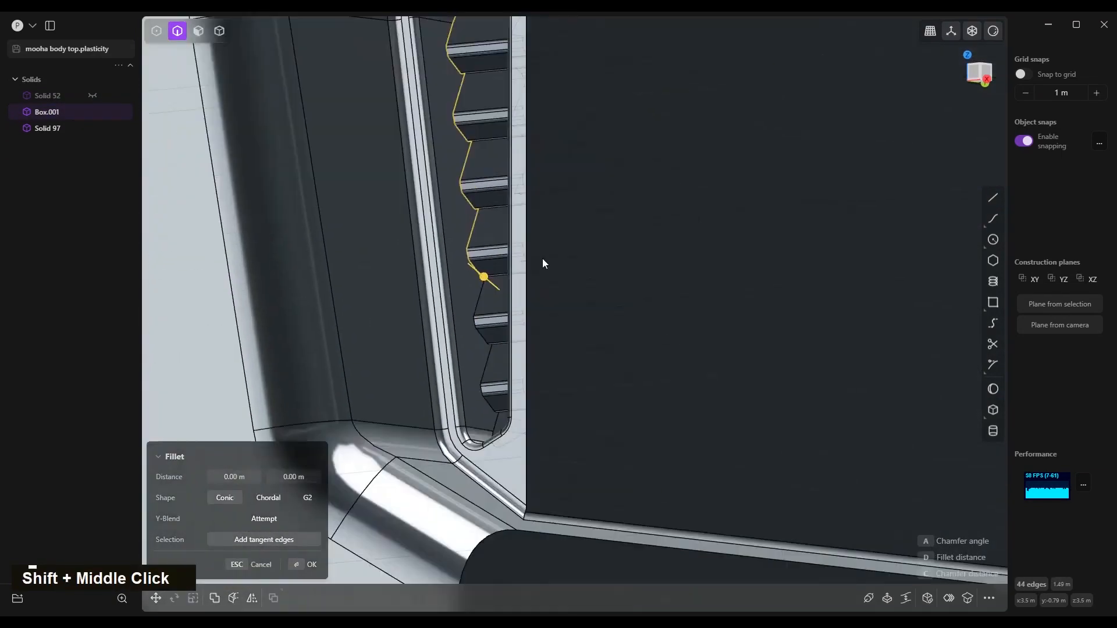
{"action": "left_click", "coordinate": [496, 427], "text": "alt+shift"}
{"action": "middle_click_drag", "start_coordinate": [496, 427], "coordinate": [717, 301]}
{"action": "left_click", "coordinate": [498, 284], "text": "alt+shift"}
{"action": "left_click", "coordinate": [498, 166], "text": "alt+shift"}
{"action": "left_click", "coordinate": [497, 96], "text": "alt+shift"}
{"action": "middle_click_drag", "start_coordinate": [497, 96], "coordinate": [537, 285], "text": "shift"}
{"action": "left_click", "coordinate": [536, 142], "text": "alt+shift"}
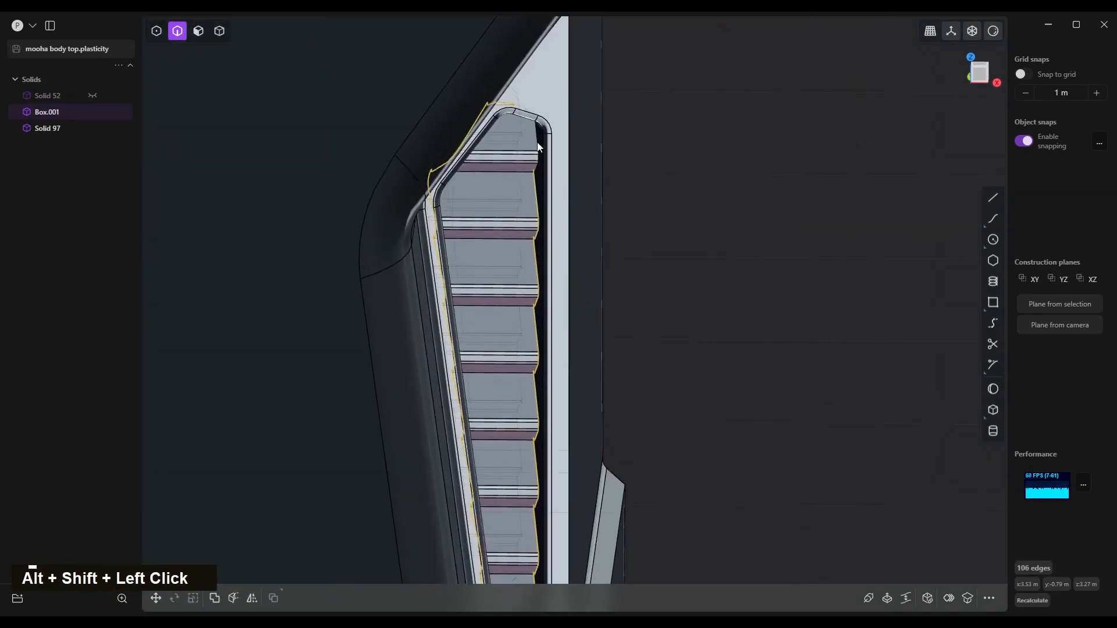
{"action": "scroll", "coordinate": [536, 142], "scroll_direction": "up", "scroll_amount": 1}
{"action": "middle_click_drag", "start_coordinate": [537, 142], "coordinate": [515, 130]}
{"action": "middle_click_drag", "start_coordinate": [469, 421], "coordinate": [488, 350], "text": "shift"}
{"action": "key", "text": "b"}
{"action": "scroll", "coordinate": [494, 329], "scroll_direction": "up", "scroll_amount": 2}
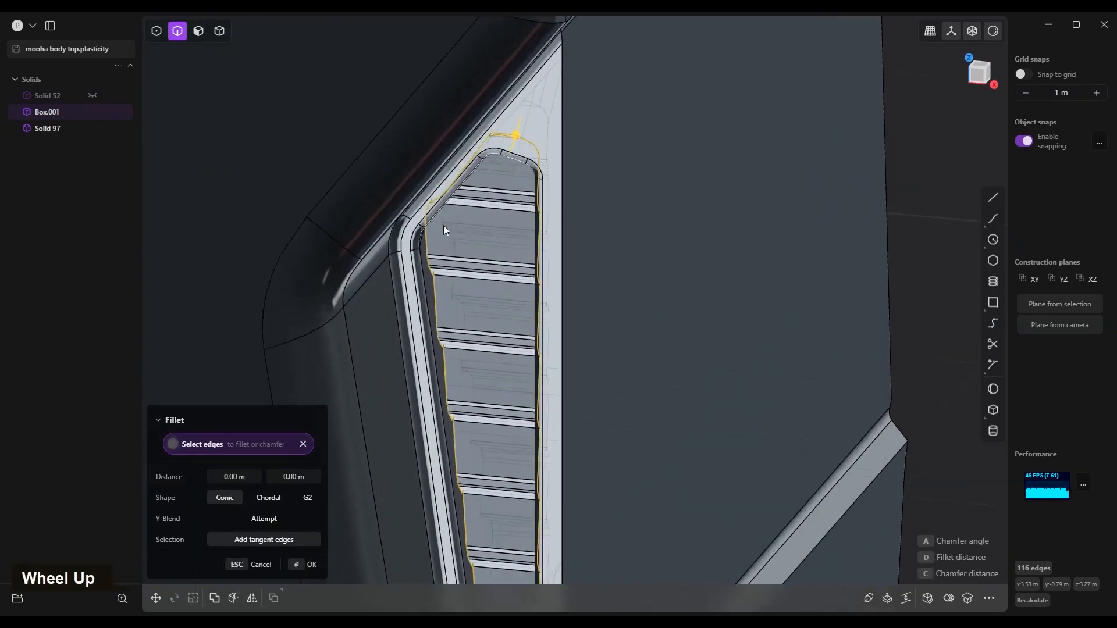
{"action": "middle_click_drag", "start_coordinate": [444, 230], "coordinate": [512, 125]}
{"action": "scroll", "coordinate": [511, 125], "scroll_direction": "up", "scroll_amount": 3}
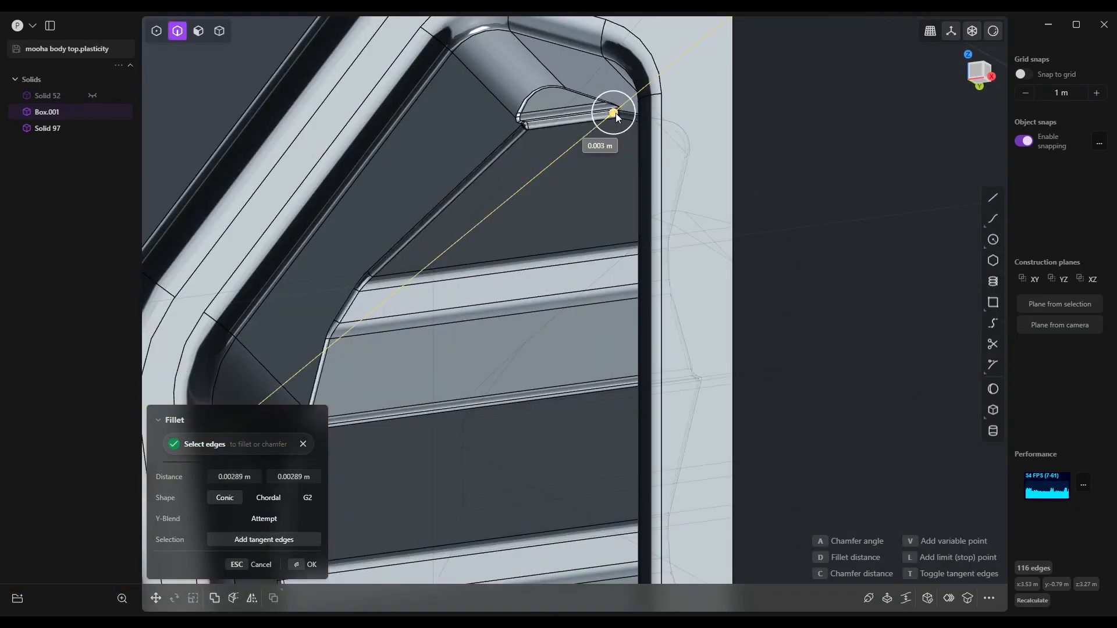
{"action": "scroll", "coordinate": [484, 161], "scroll_direction": "down", "scroll_amount": 5}
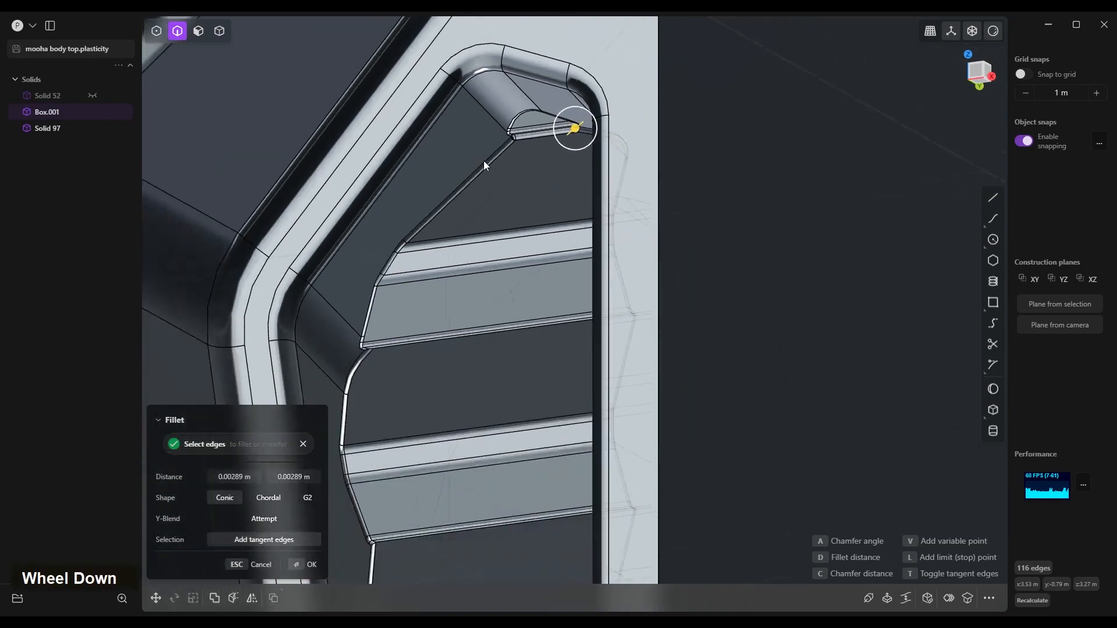
{"action": "right_click", "coordinate": [615, 216]}
{"action": "scroll", "coordinate": [464, 319], "scroll_direction": "up", "scroll_amount": 5}
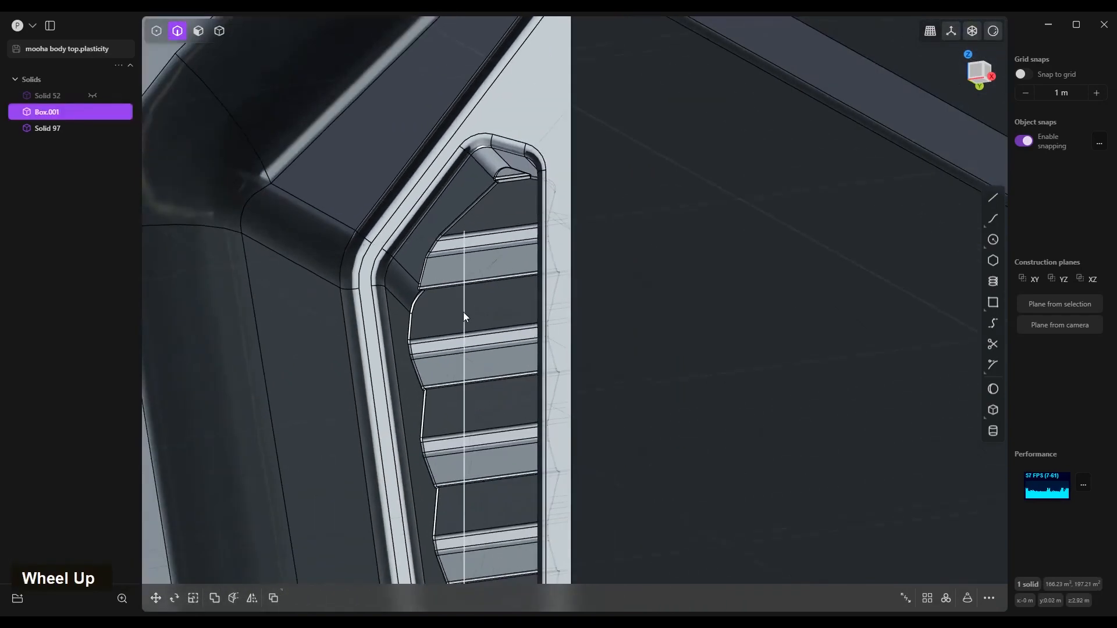
- Fillet the body's long edge bordering the side recess above the insert's side panel
{"action": "key", "text": "ctrl+z"}
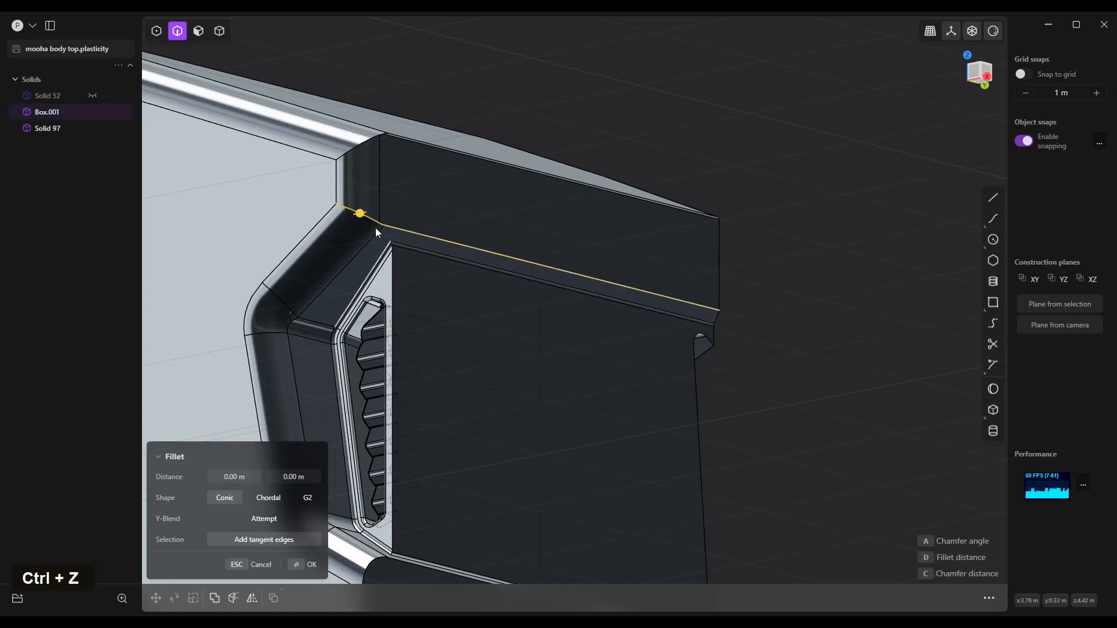
{"action": "left_click_drag", "start_coordinate": [360, 214], "coordinate": [373, 214]}
{"action": "scroll", "coordinate": [718, 320], "scroll_direction": "up", "scroll_amount": 5}
{"action": "scroll", "coordinate": [719, 320], "scroll_direction": "down", "scroll_amount": 4}
{"action": "middle_click_drag", "start_coordinate": [588, 349], "coordinate": [582, 378], "text": "shift"}
{"action": "left_click_drag", "start_coordinate": [506, 405], "coordinate": [499, 409]}
{"action": "middle_click_drag", "start_coordinate": [500, 402], "coordinate": [588, 349]}
{"action": "middle_click_drag", "start_coordinate": [588, 350], "coordinate": [529, 282], "text": "shift"}
{"action": "right_click", "coordinate": [530, 279]}
- Fillet the stepped edge loop where the rear recess's lower ledge and sloped shoulders meet the surrounding wall
{"action": "key", "text": "2"}
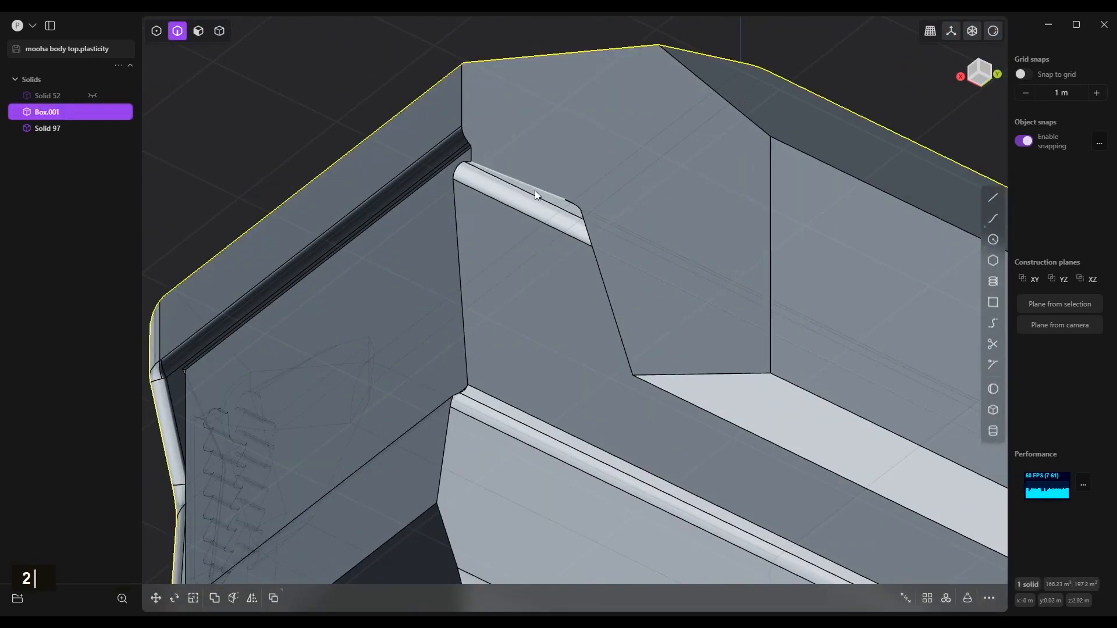
{"action": "left_click", "coordinate": [536, 190], "text": "alt"}
{"action": "middle_click_drag", "start_coordinate": [535, 190], "coordinate": [561, 131], "text": "shift"}
{"action": "scroll", "coordinate": [582, 239], "scroll_direction": "down", "scroll_amount": 3}
{"action": "scroll", "coordinate": [504, 156], "scroll_direction": "up", "scroll_amount": 3}
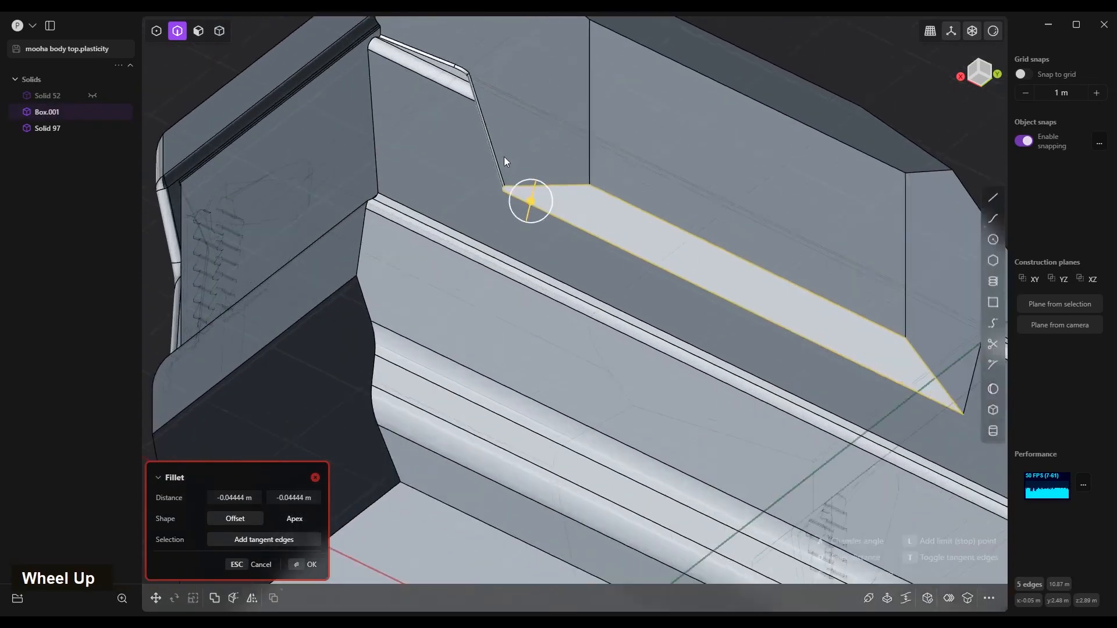
{"action": "scroll", "coordinate": [504, 156], "scroll_direction": "down", "scroll_amount": 3}
{"action": "right_click", "coordinate": [413, 235]}
{"action": "middle_click_drag", "start_coordinate": [414, 235], "coordinate": [355, 201], "text": "shift"}
{"action": "scroll", "coordinate": [466, 232], "scroll_direction": "down", "scroll_amount": 3}
{"action": "middle_click_drag", "start_coordinate": [355, 200], "coordinate": [318, 213], "text": "shift"}
- Fillet the edge loop around the body's rear face together with the vertical corner edge inside the recess
{"action": "left_click", "coordinate": [510, 224], "text": "alt"}
{"action": "left_click", "coordinate": [406, 146], "text": "alt+shift"}
{"action": "left_click_drag", "start_coordinate": [315, 253], "coordinate": [295, 259]}
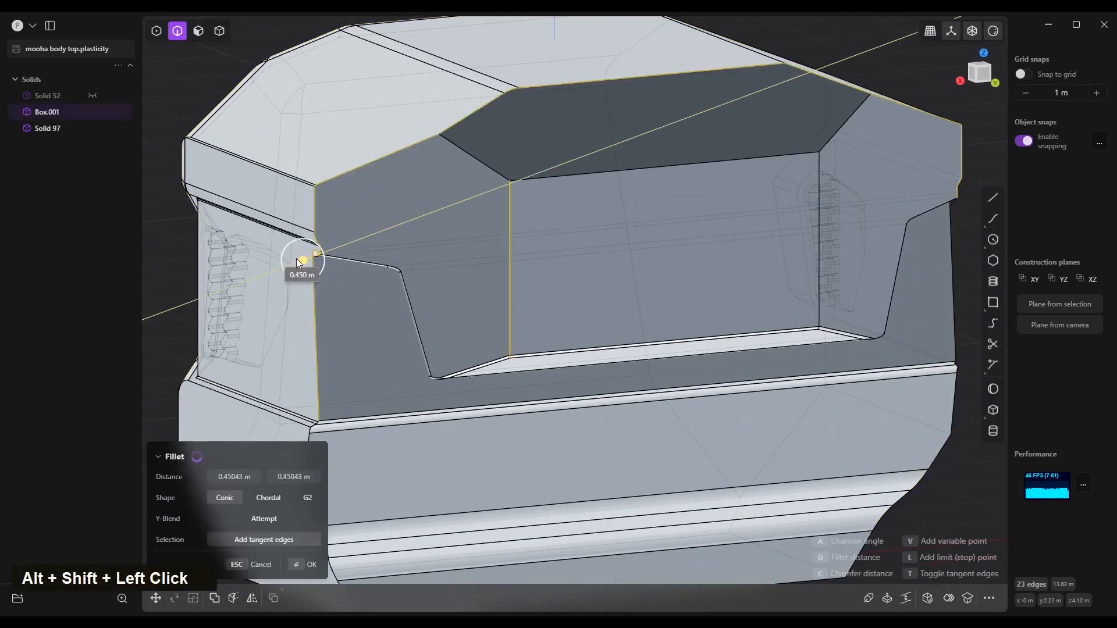
{"action": "scroll", "coordinate": [416, 313], "scroll_direction": "down", "scroll_amount": 4}
{"action": "middle_click_drag", "start_coordinate": [417, 313], "coordinate": [505, 303]}
{"action": "middle_click_drag", "start_coordinate": [505, 302], "coordinate": [530, 286], "text": "shift"}
{"action": "scroll", "coordinate": [445, 291], "scroll_direction": "up", "scroll_amount": 3}
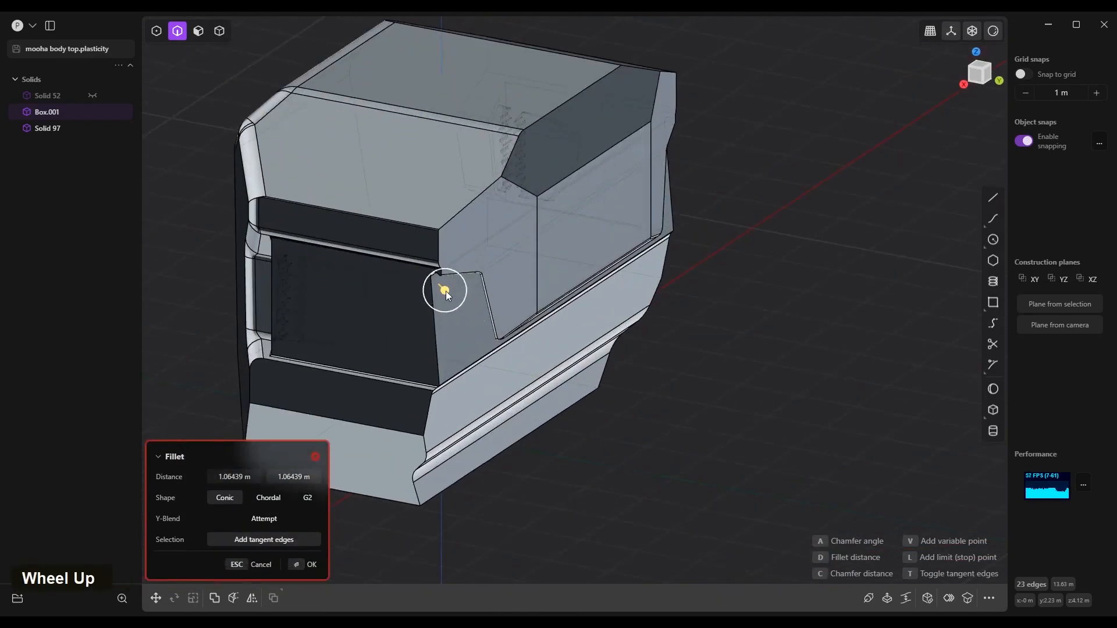
{"action": "mouse_move", "coordinate": [445, 292]}
{"action": "left_mouse_down"}
{"action": "mouse_move", "coordinate": [423, 256]}
{"action": "mouse_move", "coordinate": [432, 282]}
{"action": "left_mouse_up"}
{"action": "middle_click_drag", "start_coordinate": [431, 282], "coordinate": [448, 186]}
{"action": "key", "text": "Escape"}
{"action": "scroll", "coordinate": [448, 186], "scroll_direction": "down", "scroll_amount": 5}
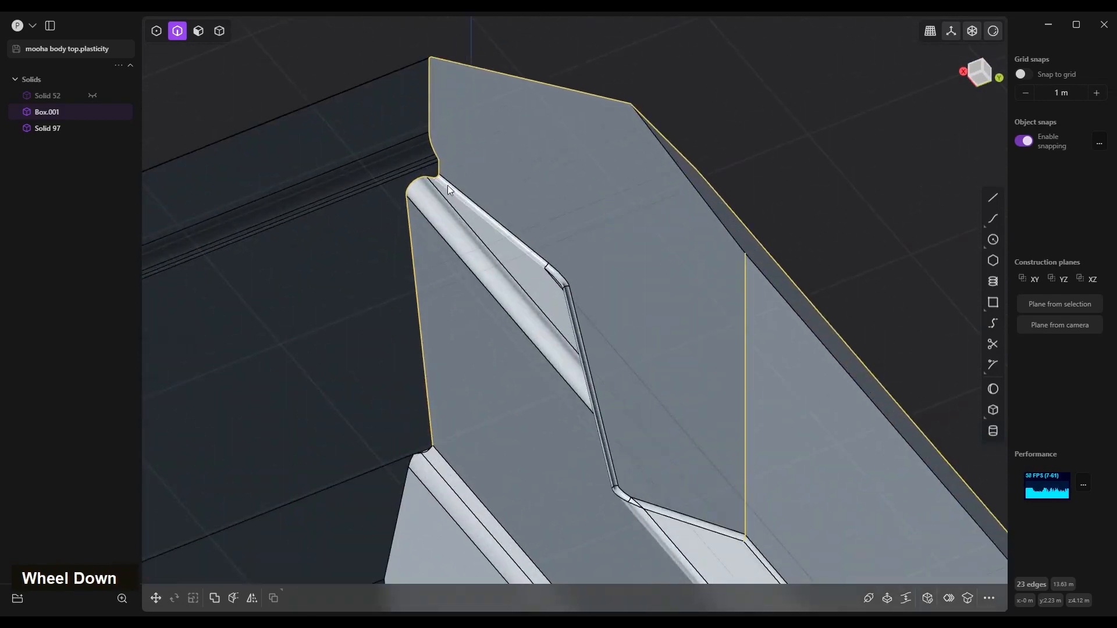
{"action": "key", "text": "b"}
{"action": "left_click", "coordinate": [431, 172]}
- Slightly fillet the long edge along the rear face's horizontal ledge beneath the recess
{"action": "scroll", "coordinate": [498, 306], "scroll_direction": "down", "scroll_amount": 4}
{"action": "middle_click_drag", "start_coordinate": [498, 306], "coordinate": [538, 370]}
{"action": "middle_click_drag", "start_coordinate": [538, 370], "coordinate": [540, 343], "text": "shift"}
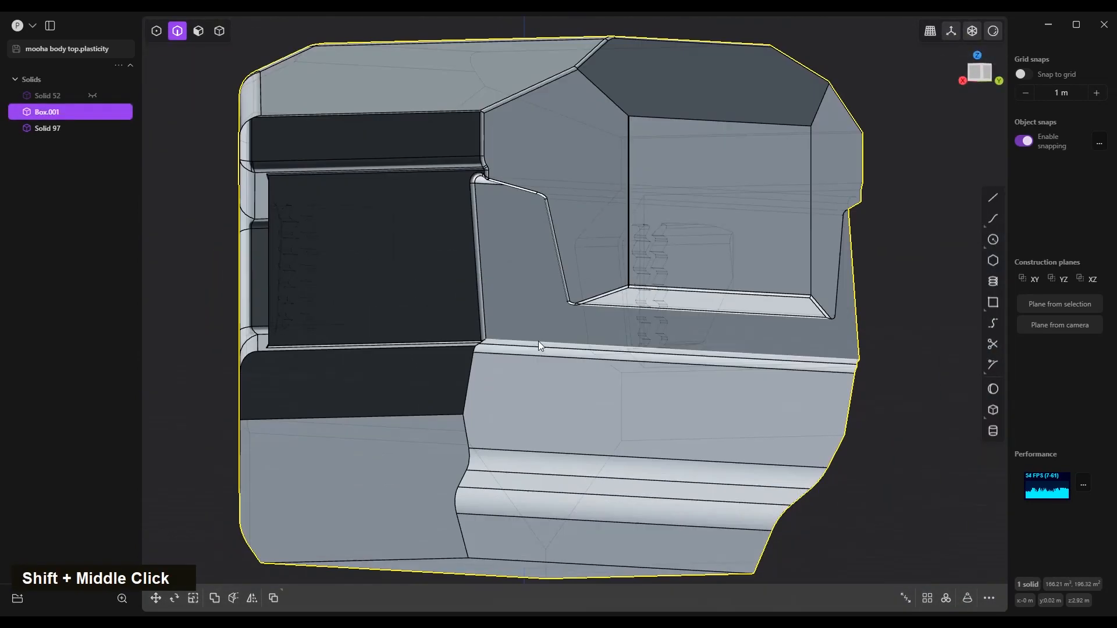
{"action": "left_click", "coordinate": [539, 341]}
{"action": "left_click_drag", "start_coordinate": [538, 341], "coordinate": [536, 343]}
{"action": "right_click", "coordinate": [536, 343]}
- Fillet the outer edge loop around the body's lower side panel below the side recess
{"action": "middle_click_drag", "start_coordinate": [384, 419], "coordinate": [541, 399], "text": "shift"}
{"action": "left_click", "coordinate": [307, 422], "text": "alt"}
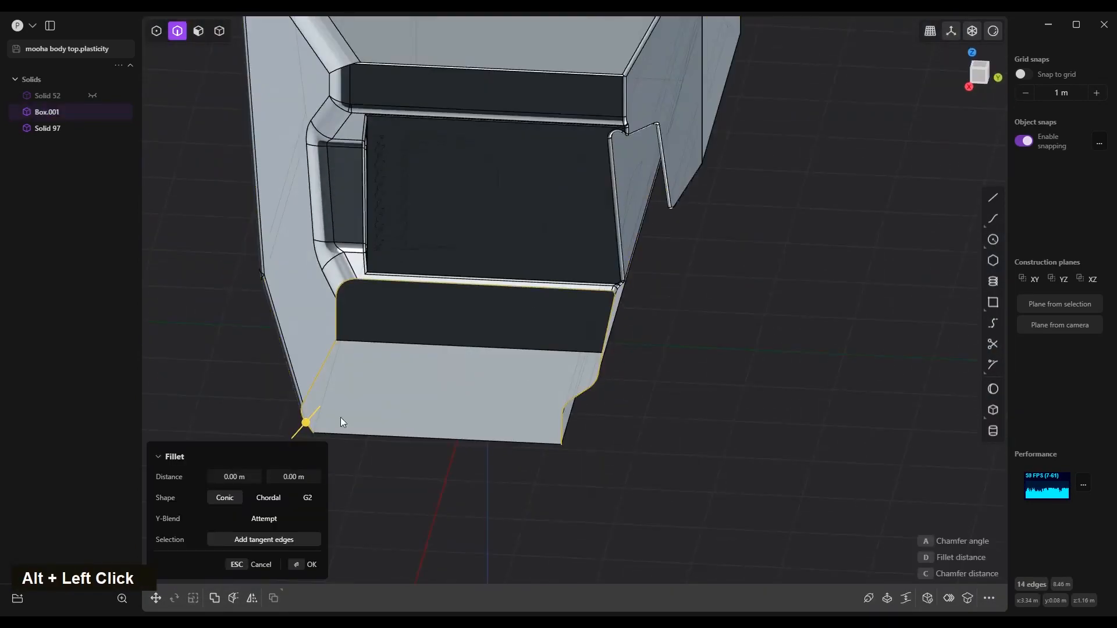
{"action": "middle_click_drag", "start_coordinate": [340, 418], "coordinate": [402, 401]}
{"action": "middle_click_drag", "start_coordinate": [401, 401], "coordinate": [410, 384], "text": "shift"}
{"action": "left_click_drag", "start_coordinate": [408, 409], "coordinate": [406, 423]}
{"action": "right_click", "coordinate": [406, 423]}
{"action": "middle_click_drag", "start_coordinate": [406, 423], "coordinate": [524, 349]}
{"action": "middle_click_drag", "start_coordinate": [524, 349], "coordinate": [644, 399], "text": "shift"}
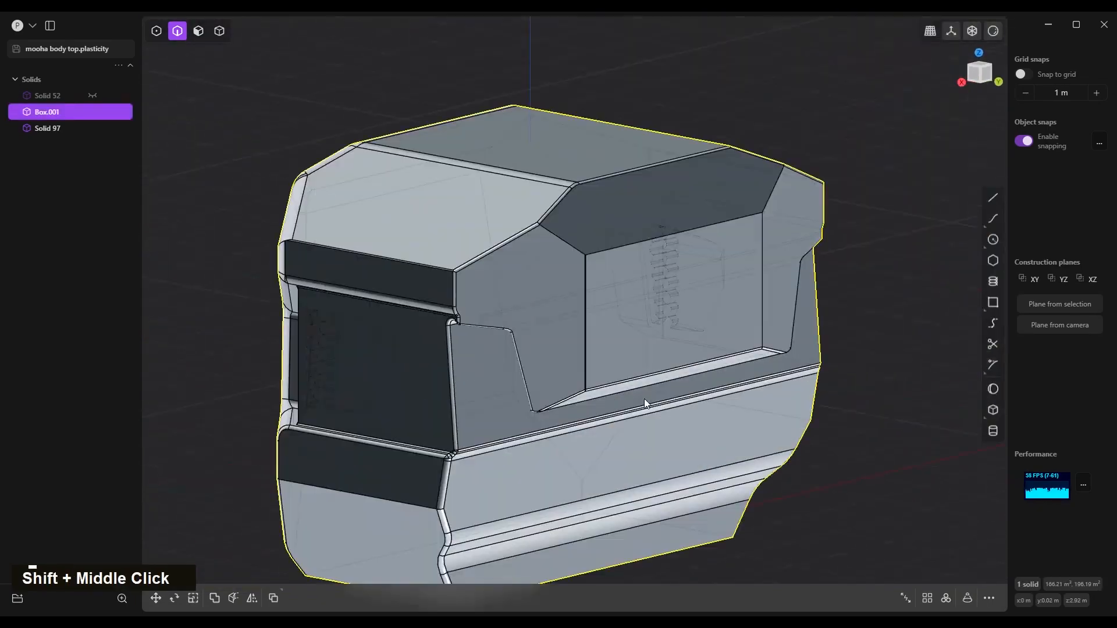
- Delete the narrow fillet faces along the vertical inner corner of the rear recess, including the small face at its foot
{"action": "scroll", "coordinate": [582, 279], "scroll_direction": "up", "scroll_amount": 5}
{"action": "key", "text": "3"}
{"action": "middle_click_drag", "start_coordinate": [604, 331], "coordinate": [595, 219], "text": "shift"}
{"action": "left_click", "coordinate": [595, 219]}
{"action": "key", "text": "x"}
{"action": "scroll", "coordinate": [596, 532], "scroll_direction": "up", "scroll_amount": 4}
{"action": "scroll", "coordinate": [596, 531], "scroll_direction": "down", "scroll_amount": 1}
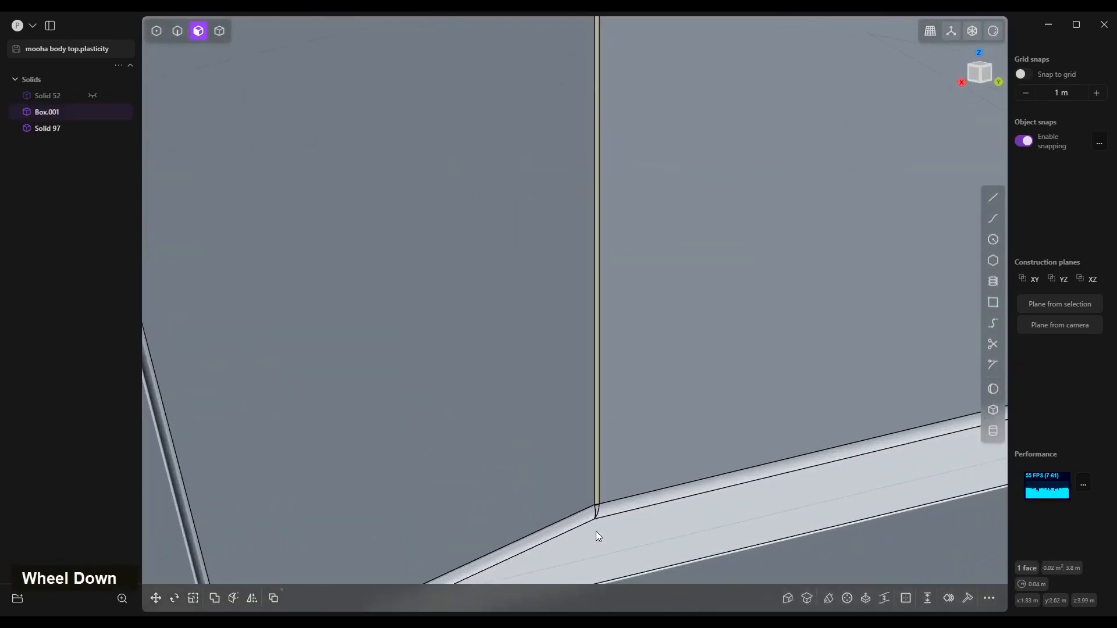
{"action": "scroll", "coordinate": [596, 532], "scroll_direction": "down", "scroll_amount": 5}
{"action": "left_click", "coordinate": [599, 493], "text": "shift"}
{"action": "key", "text": "x"}
- Apply a much wider fillet to the vertical inner corner edges of the rear recess
{"action": "key", "text": "2"}
{"action": "left_click", "coordinate": [602, 332], "text": "alt"}
{"action": "left_click_drag", "start_coordinate": [602, 469], "coordinate": [698, 495]}
{"action": "scroll", "coordinate": [552, 417], "scroll_direction": "up", "scroll_amount": 3}
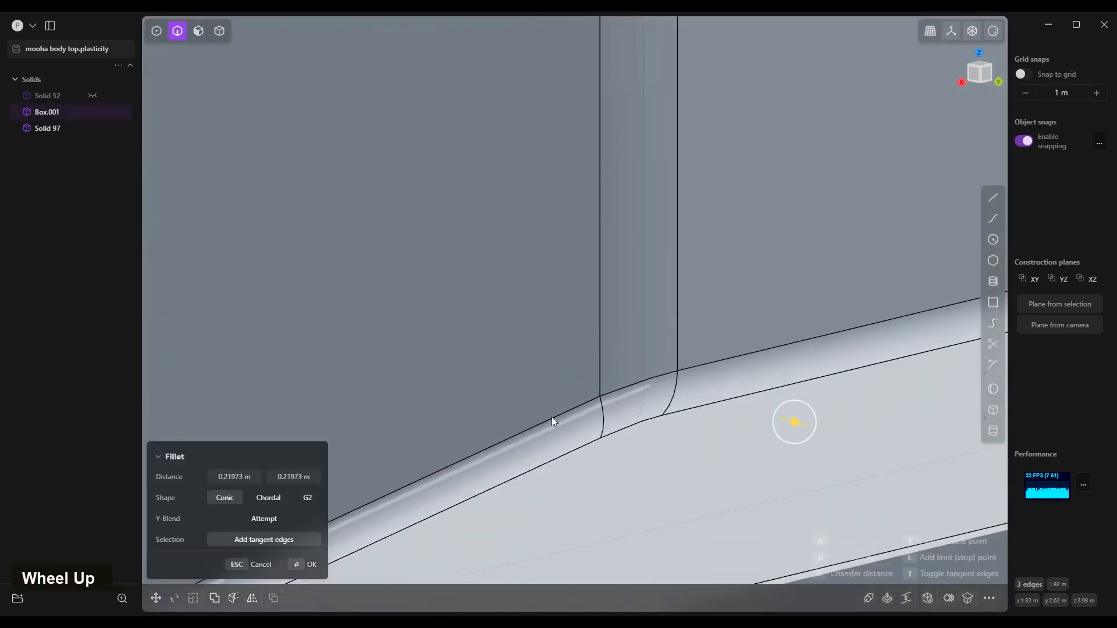
{"action": "scroll", "coordinate": [552, 417], "scroll_direction": "up", "scroll_amount": 5}
{"action": "scroll", "coordinate": [763, 197], "scroll_direction": "down", "scroll_amount": 1}
- Fillet the edge chain between the rear recess's sloped upper face and its walls with a wide radius, and save the file
{"action": "left_click", "coordinate": [843, 82], "text": "alt"}
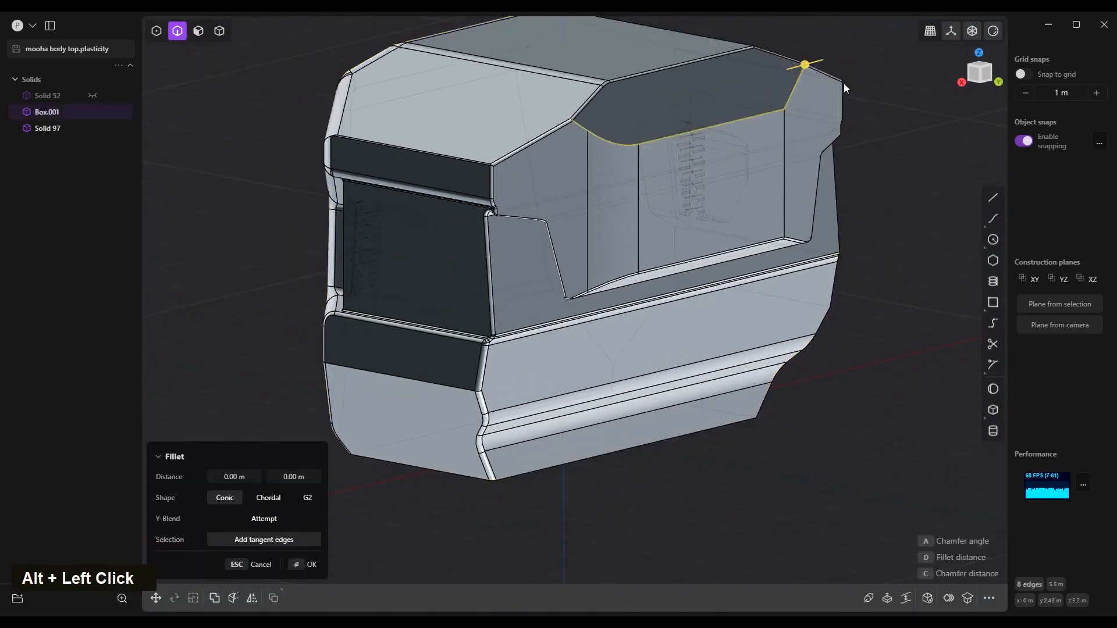
{"action": "left_click_drag", "start_coordinate": [804, 65], "coordinate": [905, 46]}
{"action": "right_click", "coordinate": [905, 45]}
{"action": "middle_click_drag", "start_coordinate": [721, 146], "coordinate": [597, 255]}
{"action": "scroll", "coordinate": [641, 156], "scroll_direction": "down", "scroll_amount": 2}
{"action": "key", "text": "ctrl+s"}
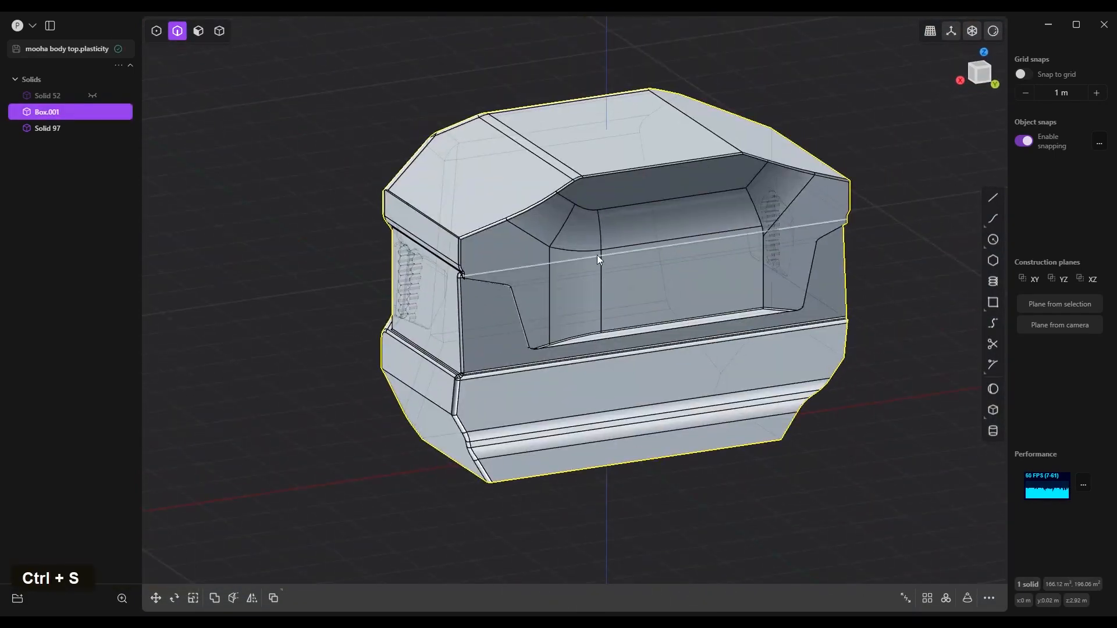
- Mirror the body across the X plane, slicing it at the mirror plane
{"action": "key", "text": "alt+x"}
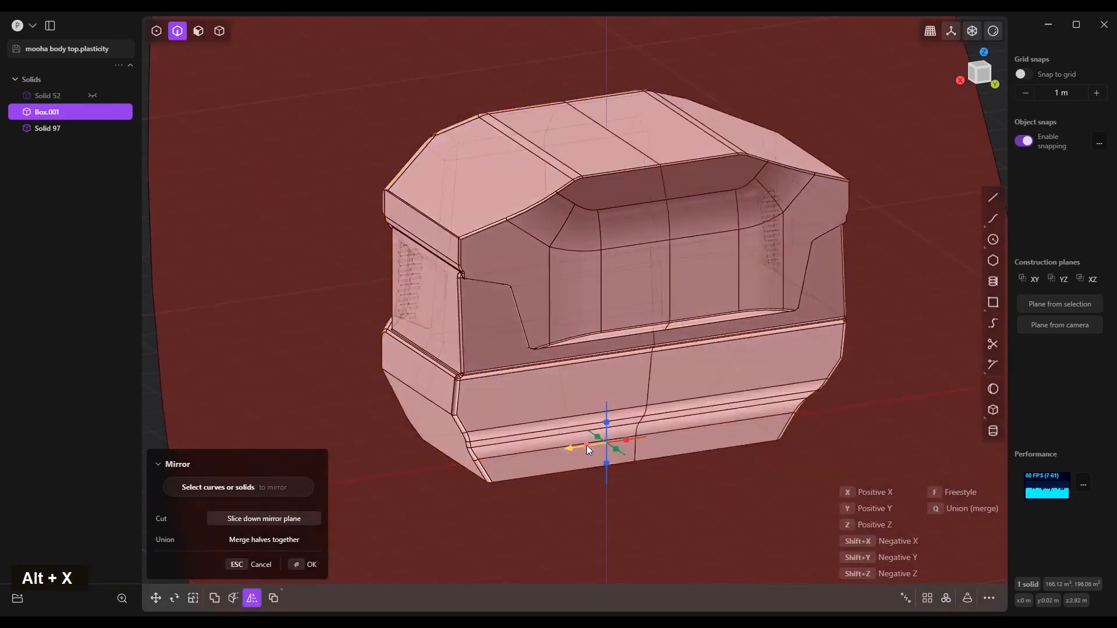
{"action": "left_click", "coordinate": [312, 565]}
{"action": "middle_click_drag", "start_coordinate": [374, 295], "coordinate": [601, 302]}
{"action": "scroll", "coordinate": [601, 303], "scroll_direction": "down", "scroll_amount": 3}
{"action": "scroll", "coordinate": [600, 302], "scroll_direction": "up", "scroll_amount": 1}
- Turn off the display of edges in the viewport shading options
{"action": "right_click", "coordinate": [994, 31]}
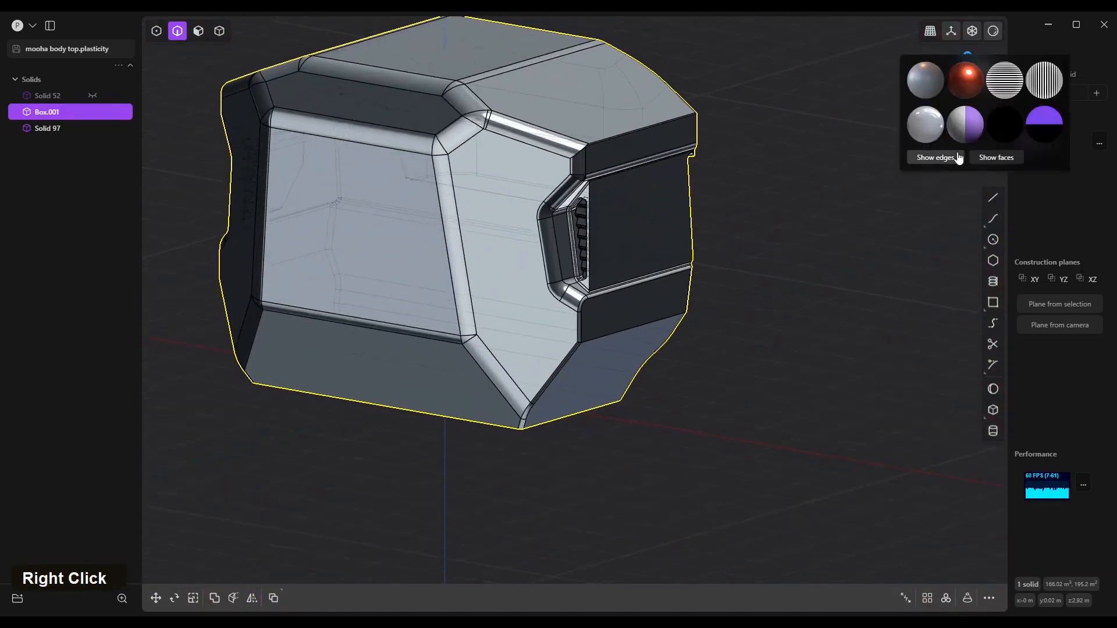
{"action": "left_click", "coordinate": [957, 159]}
{"action": "middle_click_drag", "start_coordinate": [640, 207], "coordinate": [732, 269], "text": "shift"}
{"action": "mouse_move", "coordinate": [732, 269]}
{"action": "middle_mouse_down"}
{"action": "mouse_move", "coordinate": [430, 217]}
{"action": "mouse_move", "coordinate": [614, 263]}
{"action": "mouse_move", "coordinate": [736, 269]}
{"action": "middle_mouse_up"}
- Remove the stray Solid 97 and make Box.001 visible again
{"action": "left_click", "coordinate": [69, 128]}
{"action": "left_click", "coordinate": [92, 113]}
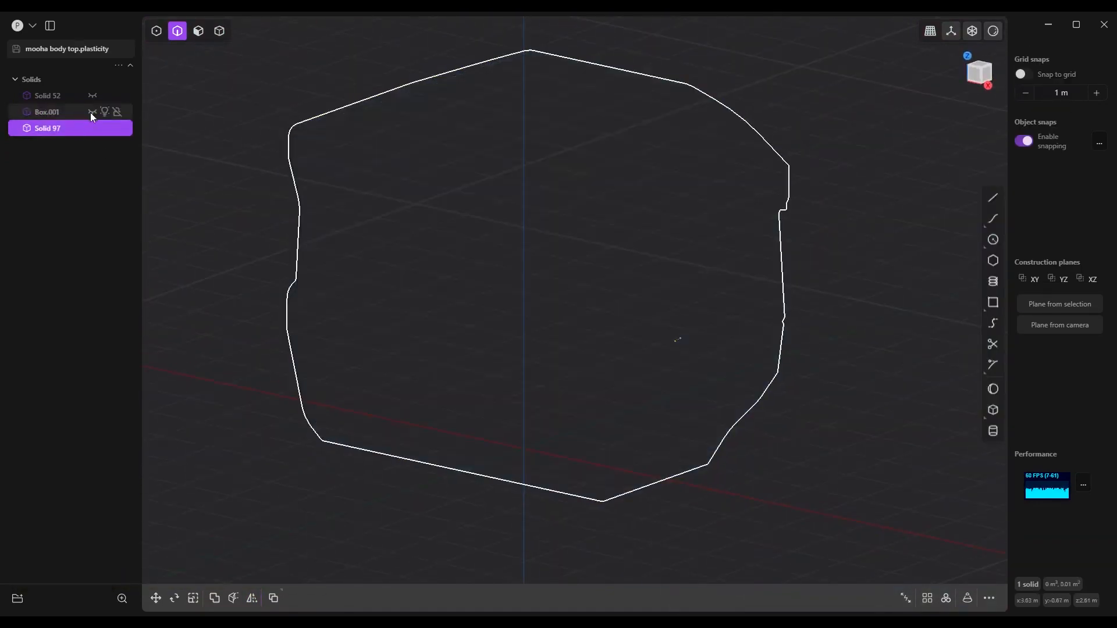
{"action": "scroll", "coordinate": [673, 341], "scroll_direction": "up", "scroll_amount": 12}
{"action": "key", "text": "ctrl+z"}
{"action": "key", "text": "ctrl+z"}
{"action": "key", "text": "ctrl+z"}
{"action": "scroll", "coordinate": [725, 266], "scroll_direction": "down", "scroll_amount": 14}
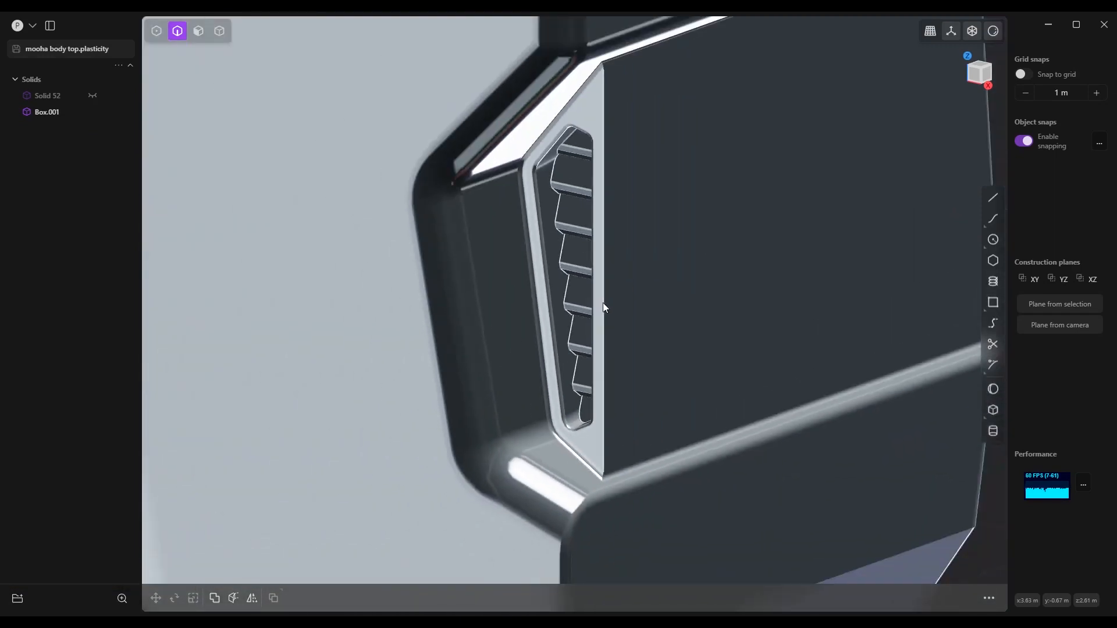
- Fillet the vertical edge where the side insert's grille frame meets the flat side panel
{"action": "left_click", "coordinate": [602, 303], "text": "alt"}
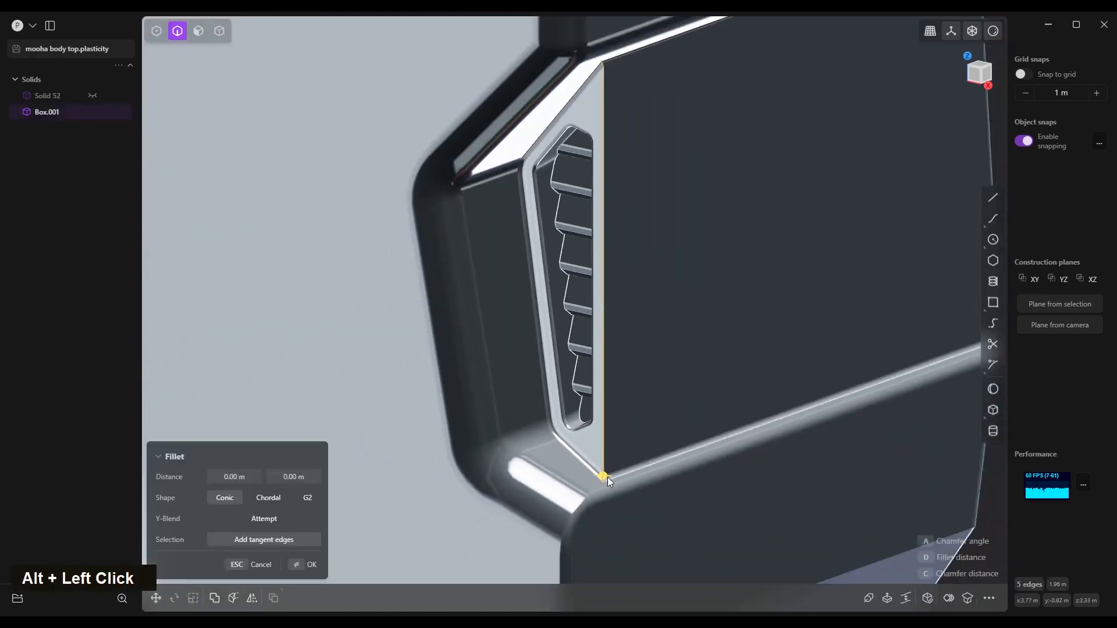
{"action": "left_click_drag", "start_coordinate": [606, 477], "coordinate": [609, 499]}
{"action": "right_click", "coordinate": [701, 520]}
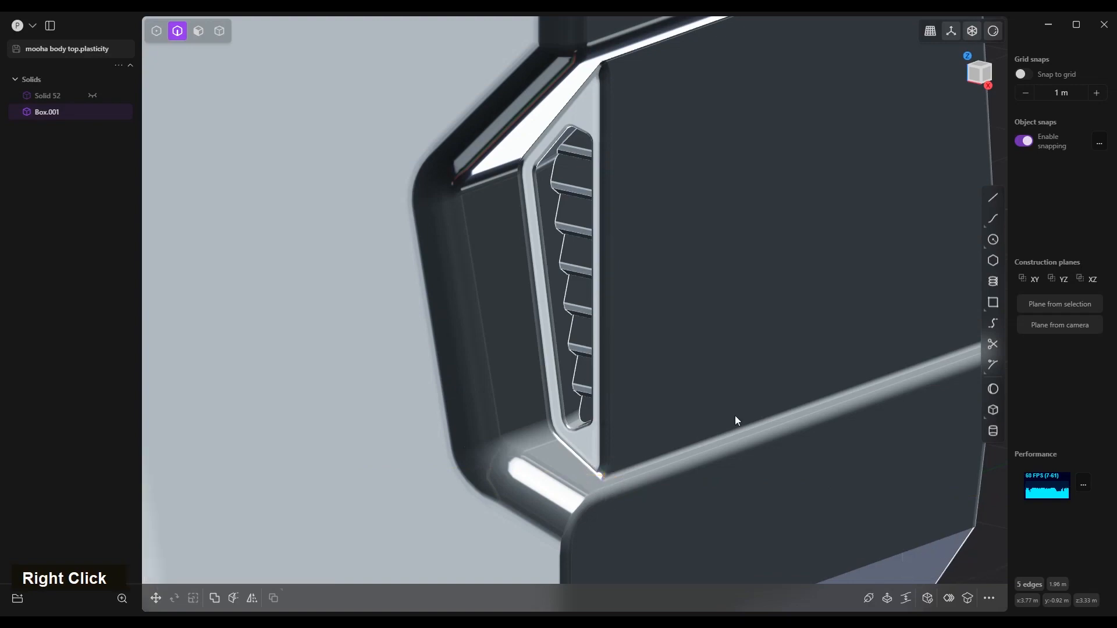
- Fillet the full edge loop around the body's bottom face
{"action": "scroll", "coordinate": [750, 343], "scroll_direction": "down", "scroll_amount": 10}
{"action": "middle_click_drag", "start_coordinate": [740, 362], "coordinate": [708, 497]}
{"action": "scroll", "coordinate": [581, 382], "scroll_direction": "down", "scroll_amount": 5}
{"action": "scroll", "coordinate": [582, 382], "scroll_direction": "up", "scroll_amount": 8}
{"action": "left_click", "coordinate": [707, 497], "text": "alt"}
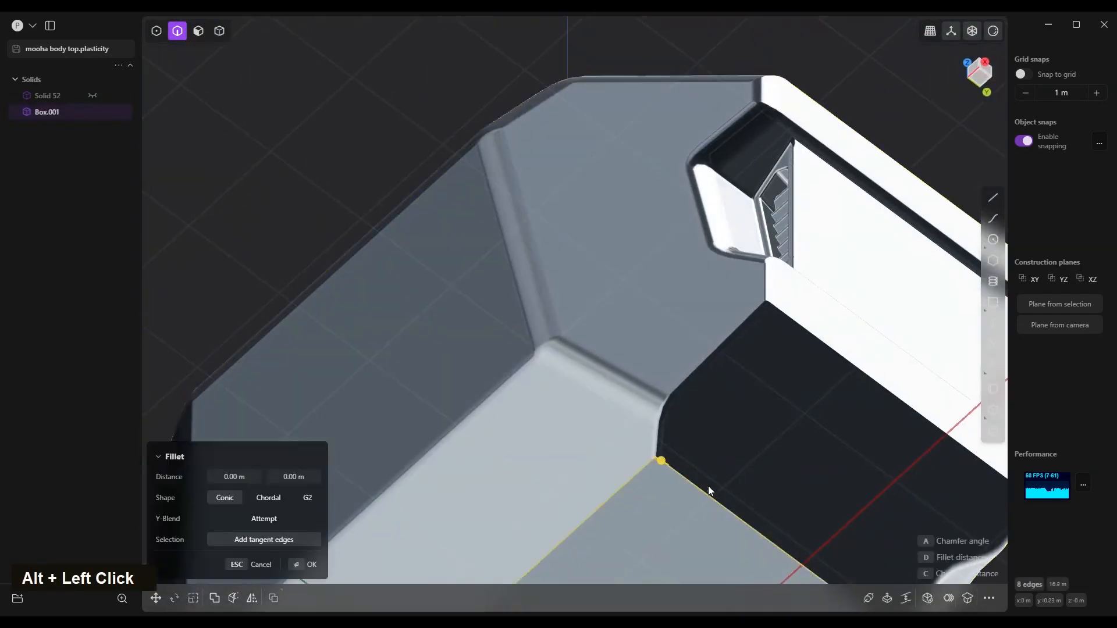
{"action": "scroll", "coordinate": [708, 490], "scroll_direction": "down", "scroll_amount": 2}
{"action": "scroll", "coordinate": [465, 281], "scroll_direction": "down", "scroll_amount": 4}
{"action": "middle_click_drag", "start_coordinate": [469, 271], "coordinate": [669, 247]}
{"action": "scroll", "coordinate": [668, 247], "scroll_direction": "down", "scroll_amount": 2}
{"action": "left_click_drag", "start_coordinate": [624, 268], "coordinate": [631, 298]}
{"action": "right_click", "coordinate": [714, 346]}
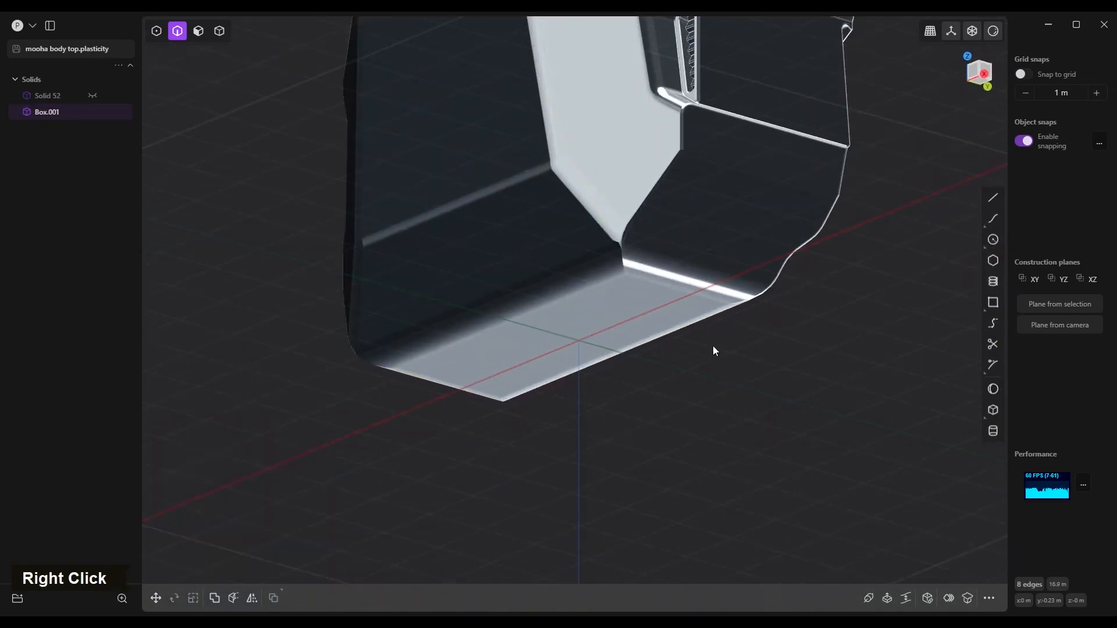
- Fillet the short corner edge at the body's lower front corner, continuing along the side panel's angled edge
{"action": "middle_click_drag", "start_coordinate": [648, 305], "coordinate": [588, 297]}
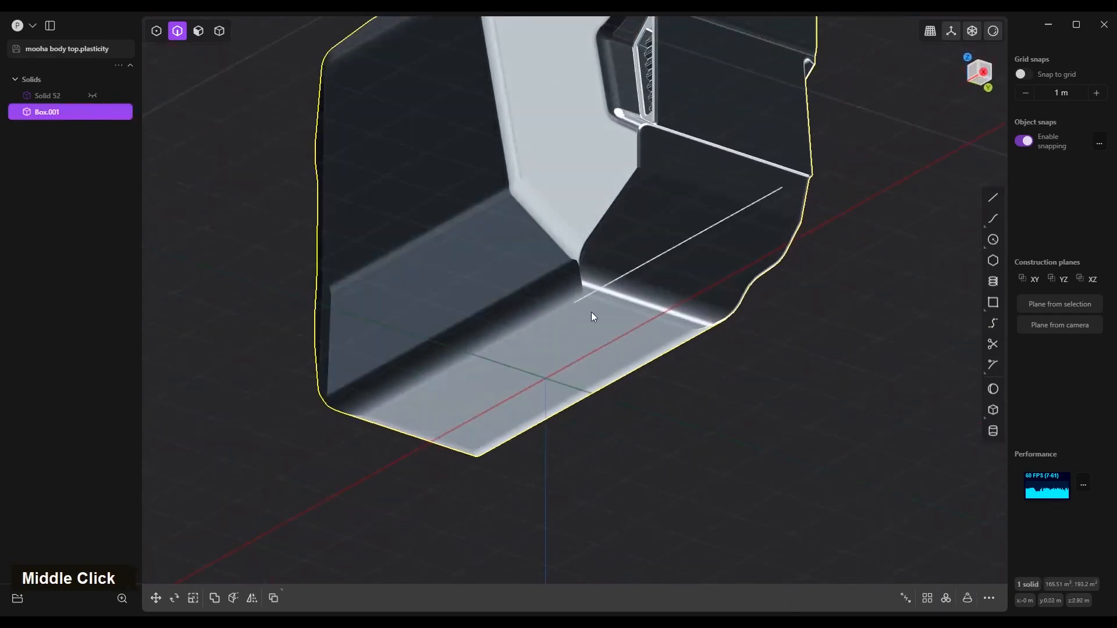
{"action": "left_click", "coordinate": [581, 284]}
{"action": "key", "text": "f"}
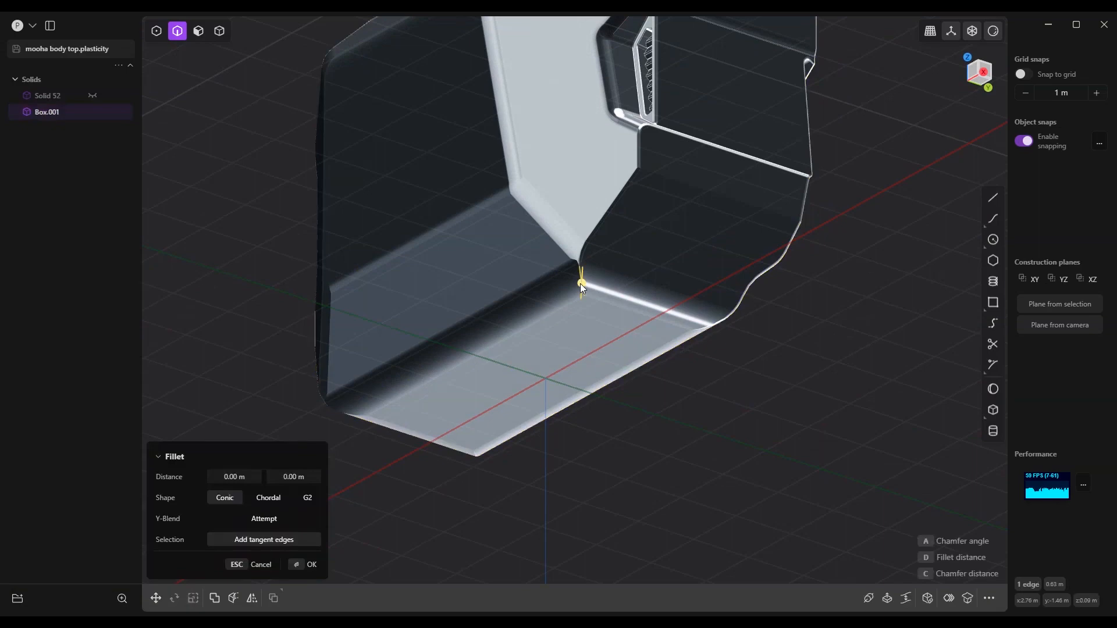
{"action": "left_click_drag", "start_coordinate": [581, 284], "coordinate": [581, 299]}
{"action": "right_click", "coordinate": [722, 347]}
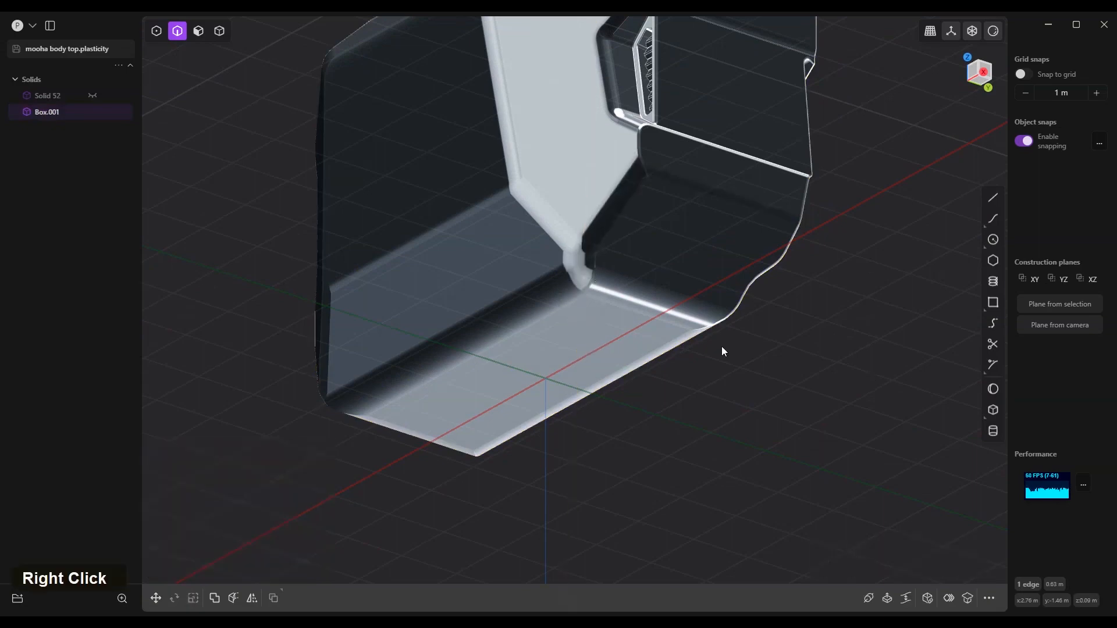
- Mirror the body again across its centre plane to carry the new fillets to the opposite side
{"action": "middle_click_drag", "start_coordinate": [709, 298], "coordinate": [500, 396]}
{"action": "scroll", "coordinate": [744, 329], "scroll_direction": "down", "scroll_amount": 3}
{"action": "middle_click_drag", "start_coordinate": [500, 395], "coordinate": [502, 557], "text": "shift"}
{"action": "scroll", "coordinate": [524, 541], "scroll_direction": "down", "scroll_amount": 2}
{"action": "middle_click_drag", "start_coordinate": [675, 402], "coordinate": [524, 355]}
{"action": "left_click", "coordinate": [252, 598]}
{"action": "left_click", "coordinate": [584, 428]}
{"action": "left_click", "coordinate": [303, 564]}
{"action": "scroll", "coordinate": [744, 362], "scroll_direction": "down", "scroll_amount": 2}
{"action": "middle_click_drag", "start_coordinate": [524, 355], "coordinate": [537, 416], "text": "shift"}
- Hide Box.001 and show Solid 52 to examine its overall shape and side grilles
{"action": "left_click", "coordinate": [92, 111]}
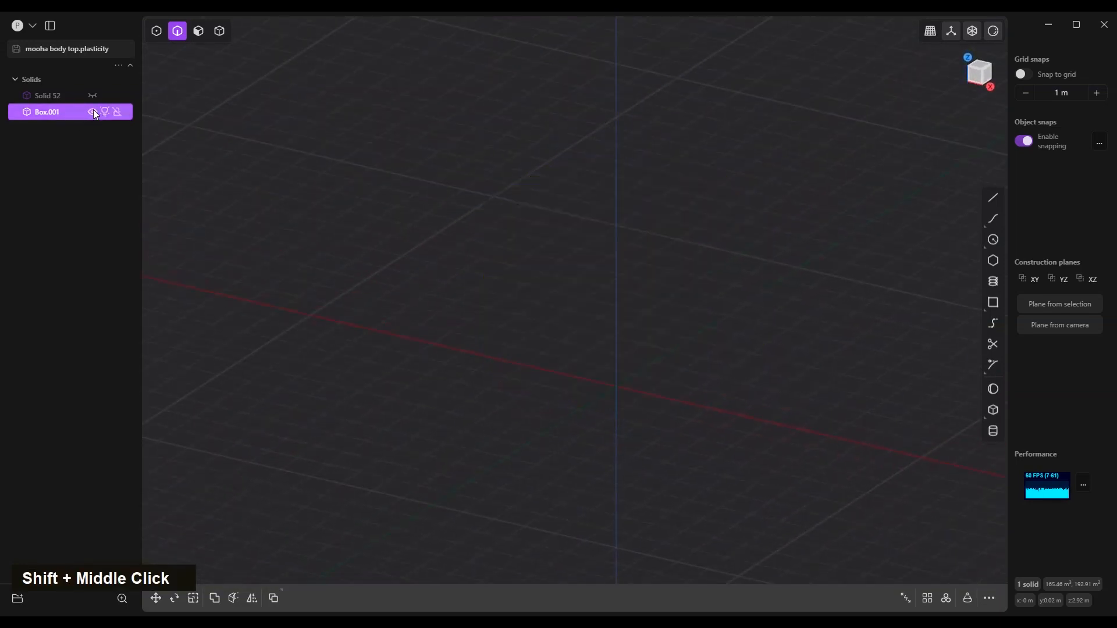
{"action": "left_click", "coordinate": [92, 95]}
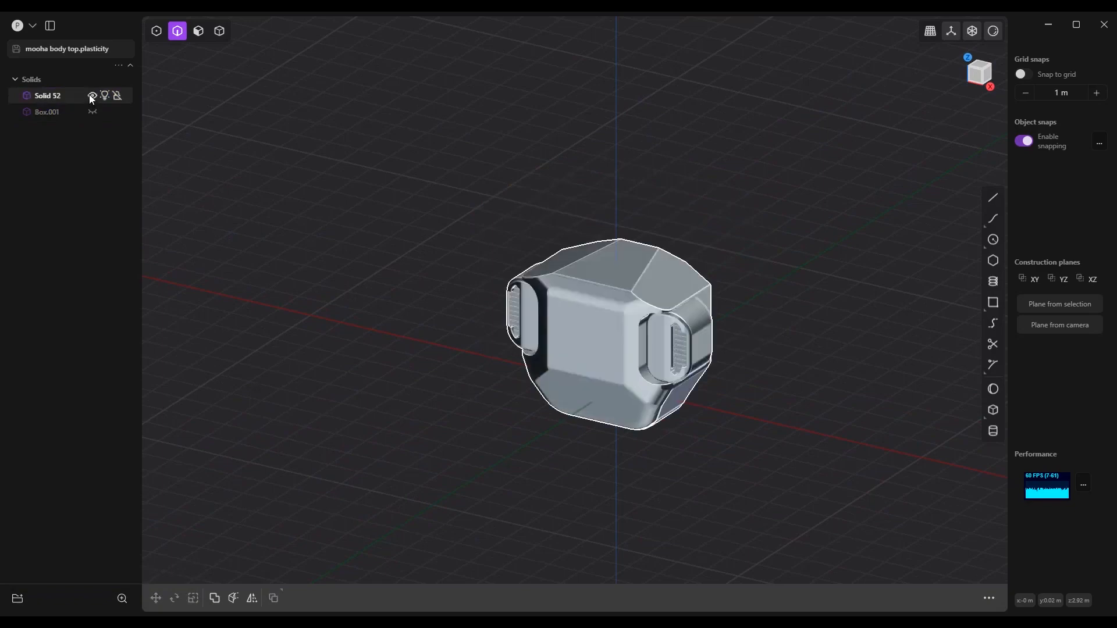
{"action": "scroll", "coordinate": [586, 390], "scroll_direction": "up", "scroll_amount": 2}
{"action": "scroll", "coordinate": [594, 391], "scroll_direction": "down", "scroll_amount": 2}
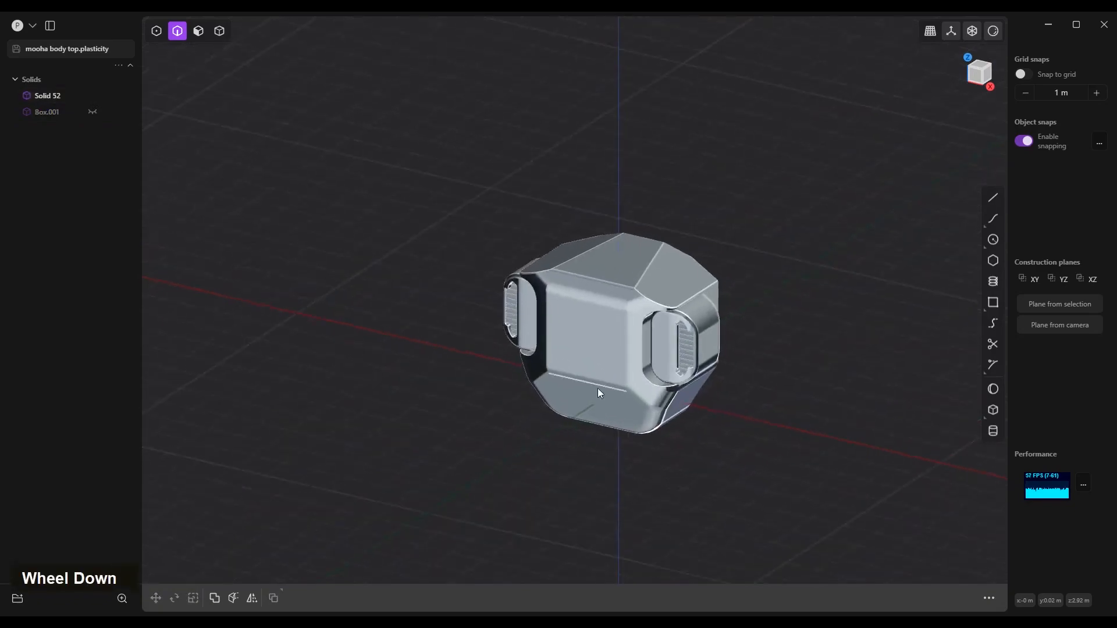
{"action": "scroll", "coordinate": [605, 381], "scroll_direction": "up", "scroll_amount": 5}
{"action": "middle_click_drag", "start_coordinate": [619, 386], "coordinate": [541, 332], "text": "shift"}
{"action": "scroll", "coordinate": [583, 379], "scroll_direction": "down", "scroll_amount": 2, "text": "shift"}
{"action": "scroll", "coordinate": [662, 176], "scroll_direction": "up", "scroll_amount": 5}
{"action": "scroll", "coordinate": [573, 260], "scroll_direction": "down", "scroll_amount": 4}
{"action": "middle_click_drag", "start_coordinate": [663, 175], "coordinate": [631, 203]}
- Invert the visibility so that Box.001 is shown and Solid 52 is hidden
{"action": "key", "text": "ctrl+h"}
{"action": "middle_click_drag", "start_coordinate": [631, 204], "coordinate": [728, 285], "text": "shift"}
{"action": "middle_click_drag", "start_coordinate": [553, 270], "coordinate": [596, 365], "text": "shift"}
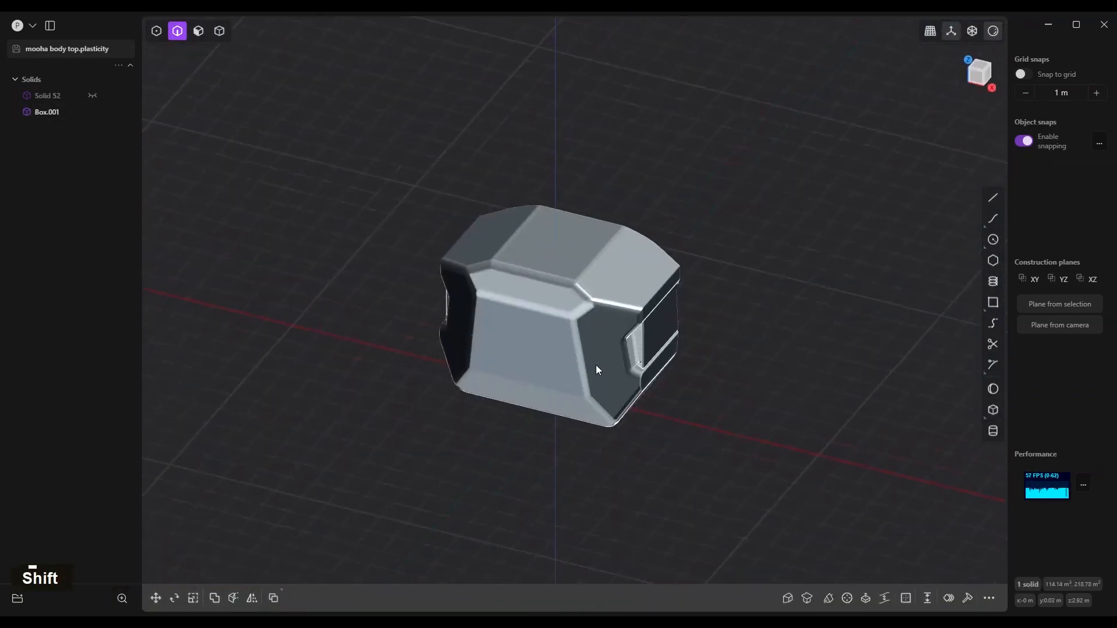
{"action": "scroll", "coordinate": [506, 284], "scroll_direction": "up", "scroll_amount": 1, "text": "shift"}
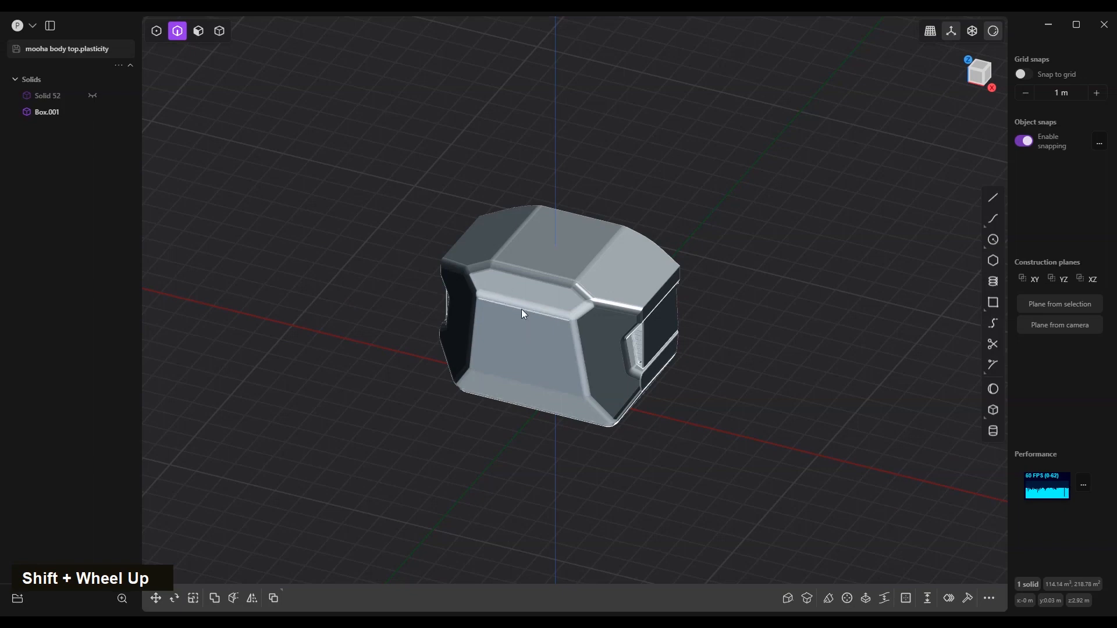
- Set a temporary construction plane on the body's large trapezoidal front face and face the view to it
{"action": "key", "text": "3"}
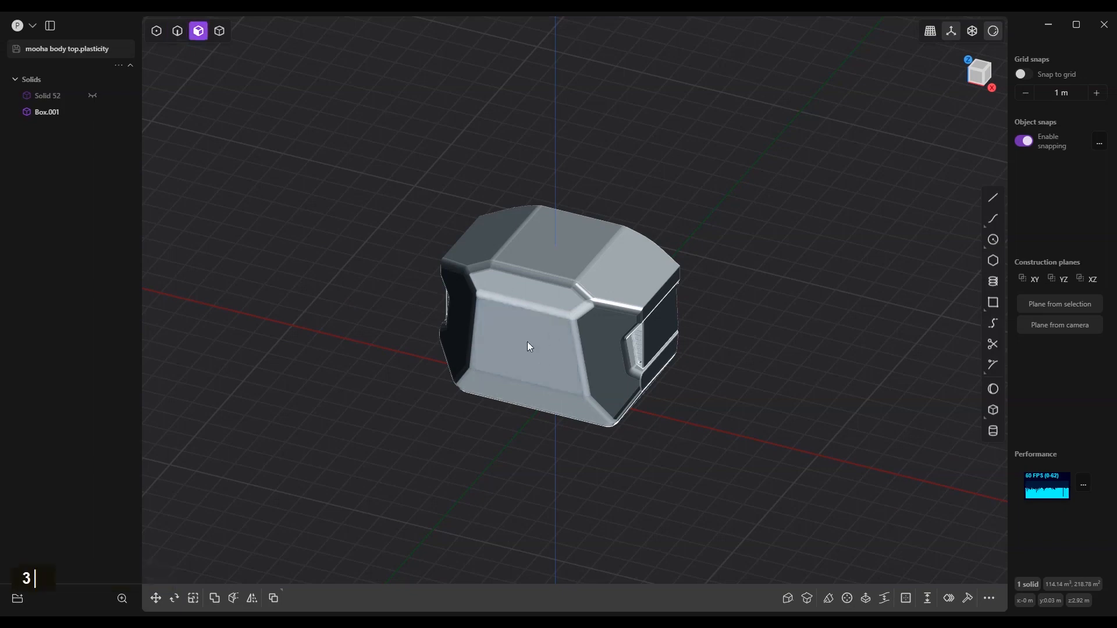
{"action": "left_click", "coordinate": [527, 342]}
{"action": "middle_click_drag", "start_coordinate": [507, 364], "coordinate": [575, 336]}
{"action": "key", "text": "space"}
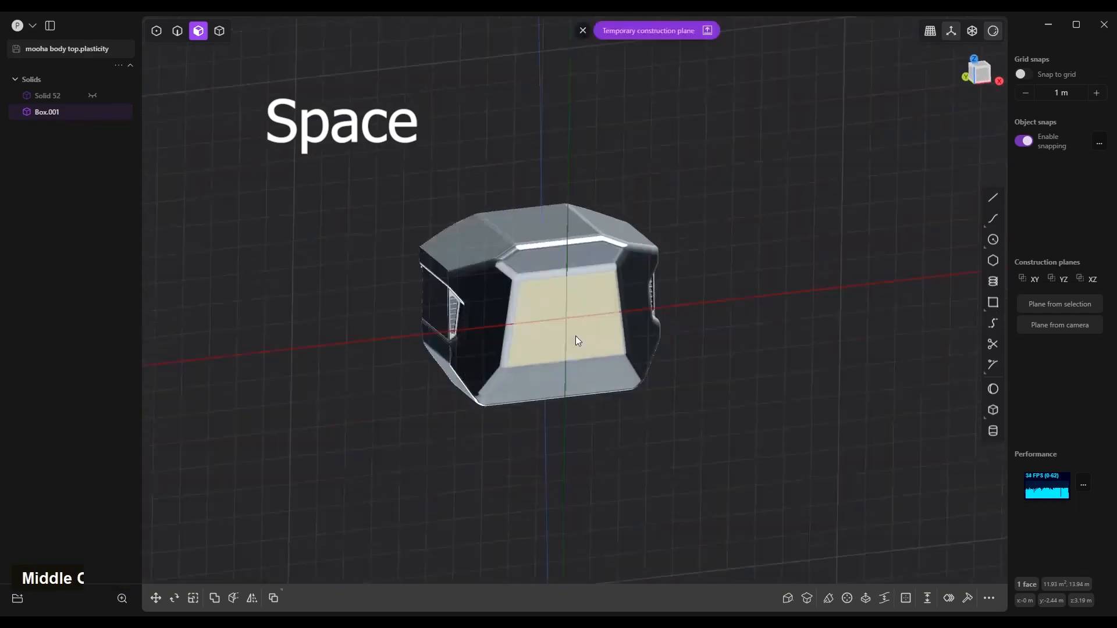
{"action": "scroll", "coordinate": [617, 287], "scroll_direction": "up", "scroll_amount": 5, "text": "shift"}
- Trace the trapezoidal front face with a closed polyline through its four corners
{"action": "key", "text": "a"}
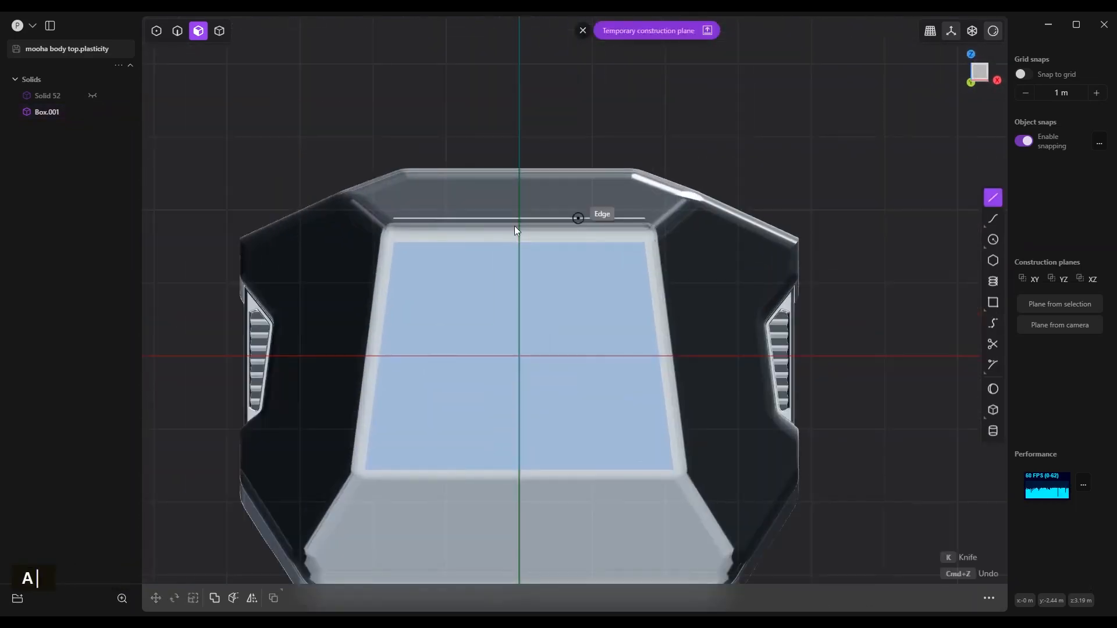
{"action": "left_click", "coordinate": [394, 242]}
{"action": "left_click", "coordinate": [644, 242]}
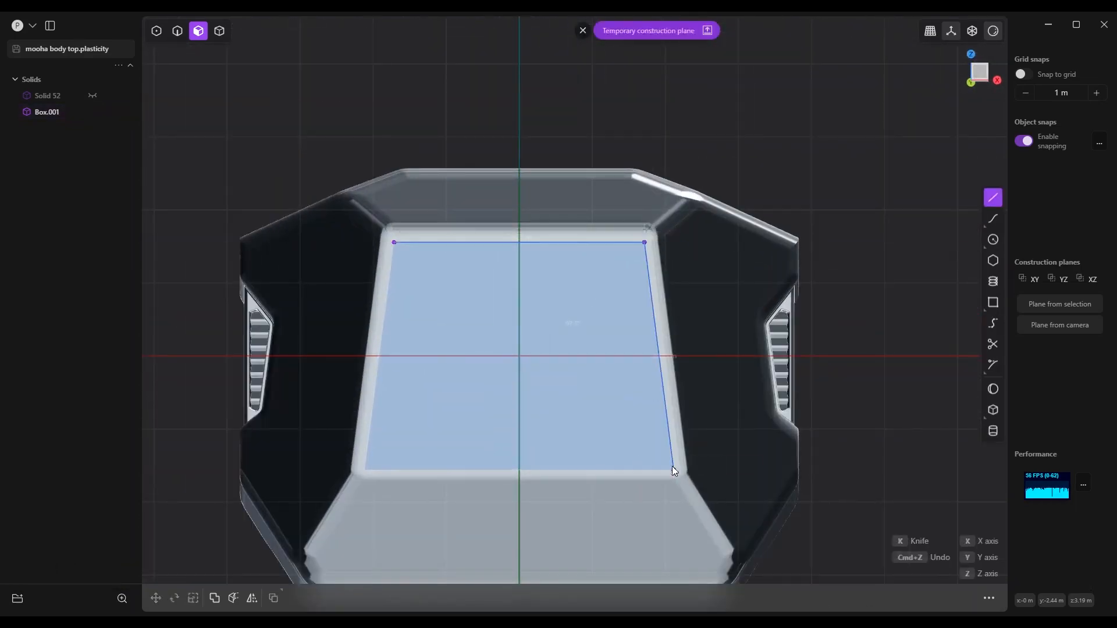
{"action": "left_click", "coordinate": [674, 470]}
{"action": "left_click", "coordinate": [366, 471]}
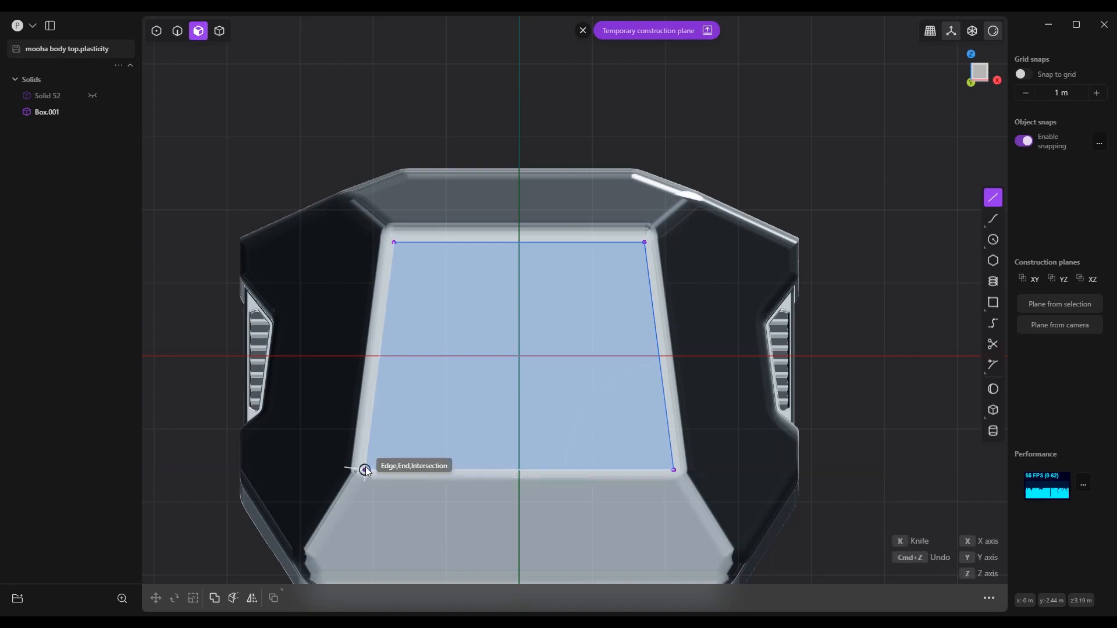
{"action": "left_click", "coordinate": [394, 242]}
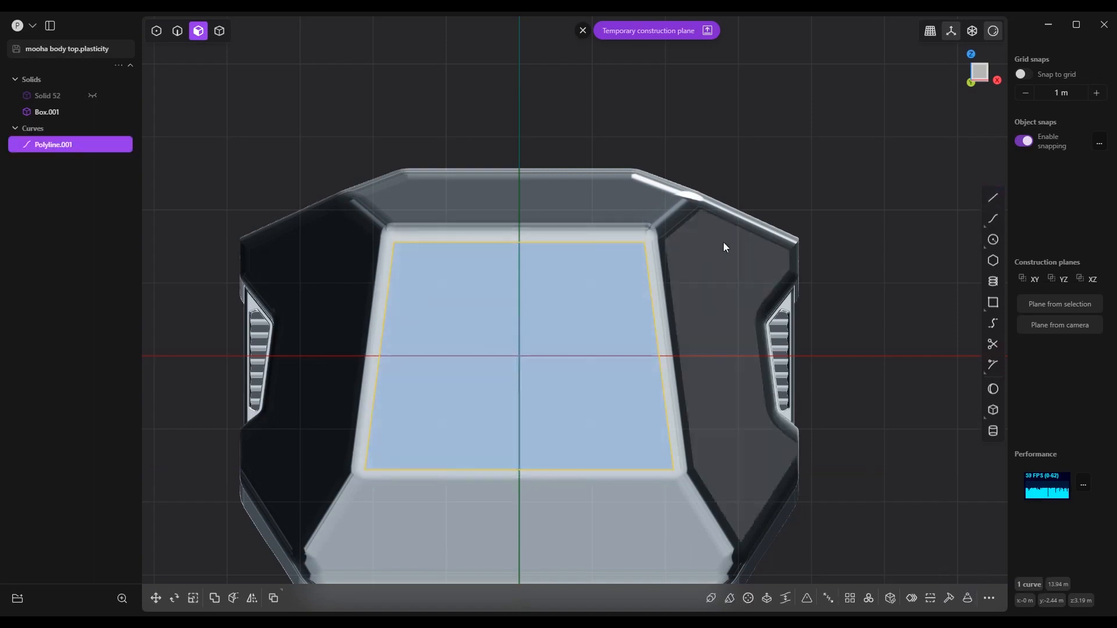
- Scale the traced front-face outline slightly inward and round its four corners
{"action": "key", "text": "s"}
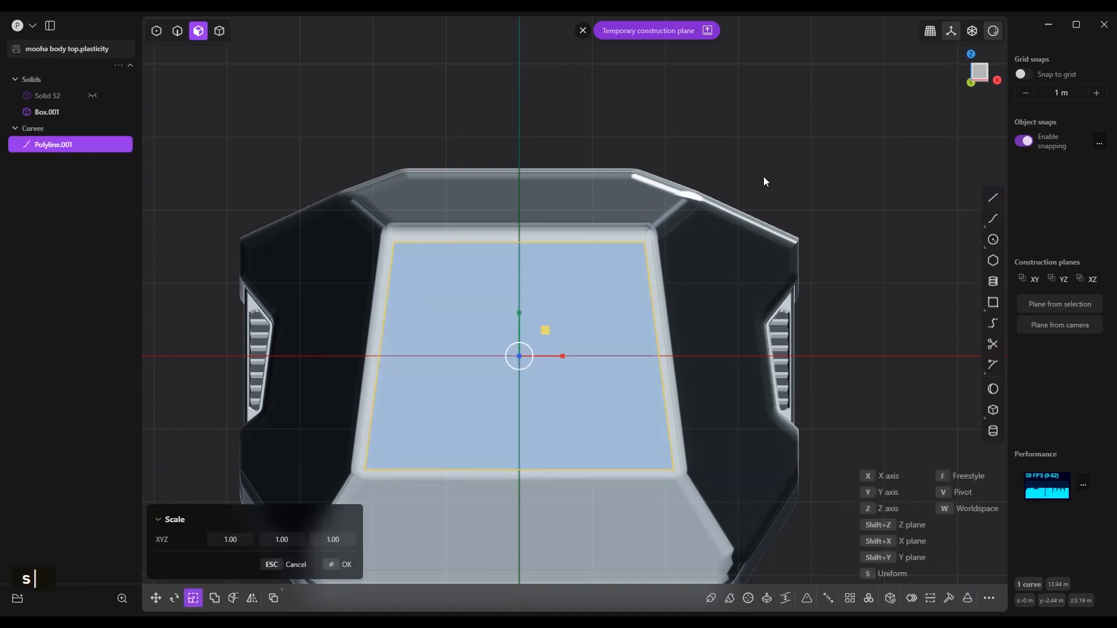
{"action": "right_click", "coordinate": [676, 253]}
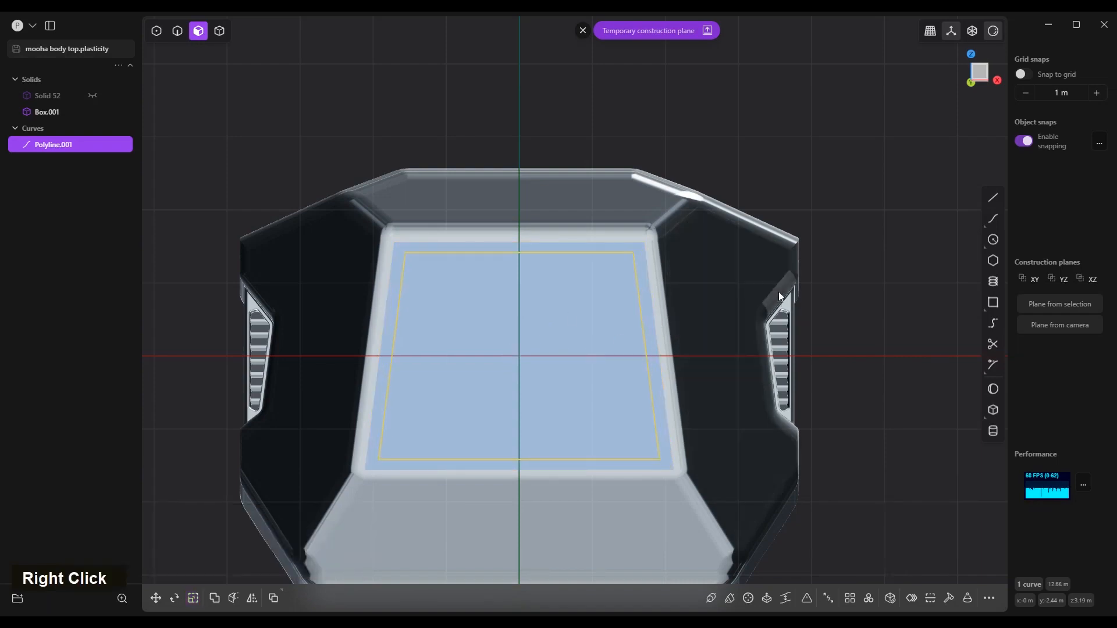
{"action": "key", "text": "b"}
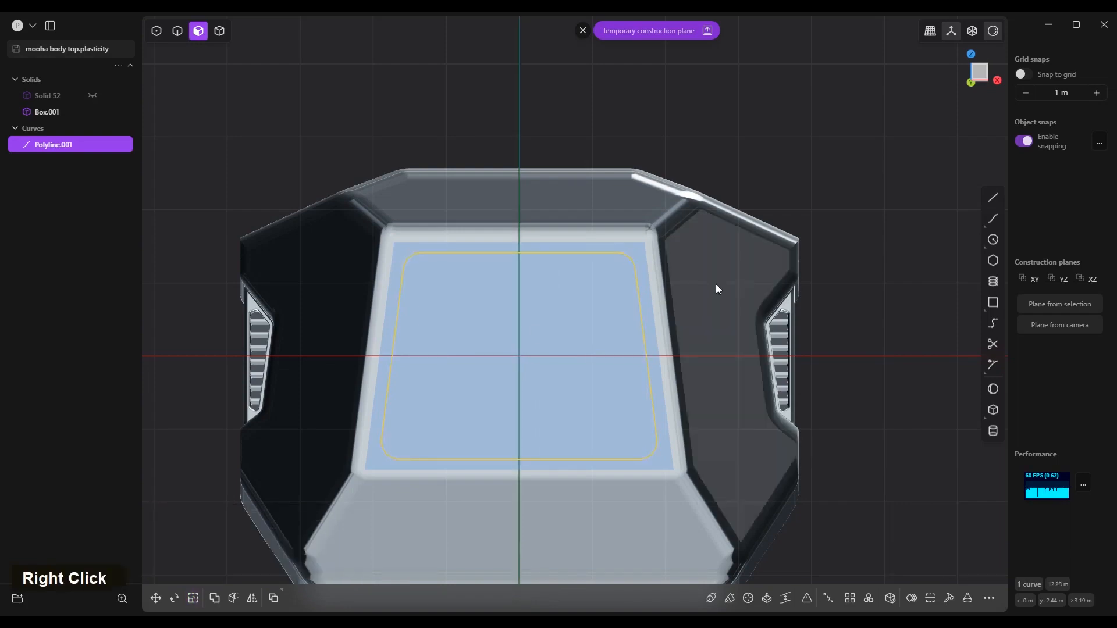
- Cut Box.001 with the rounded outline to separate the front panel, and delete the outline curve
{"action": "key", "text": "c"}
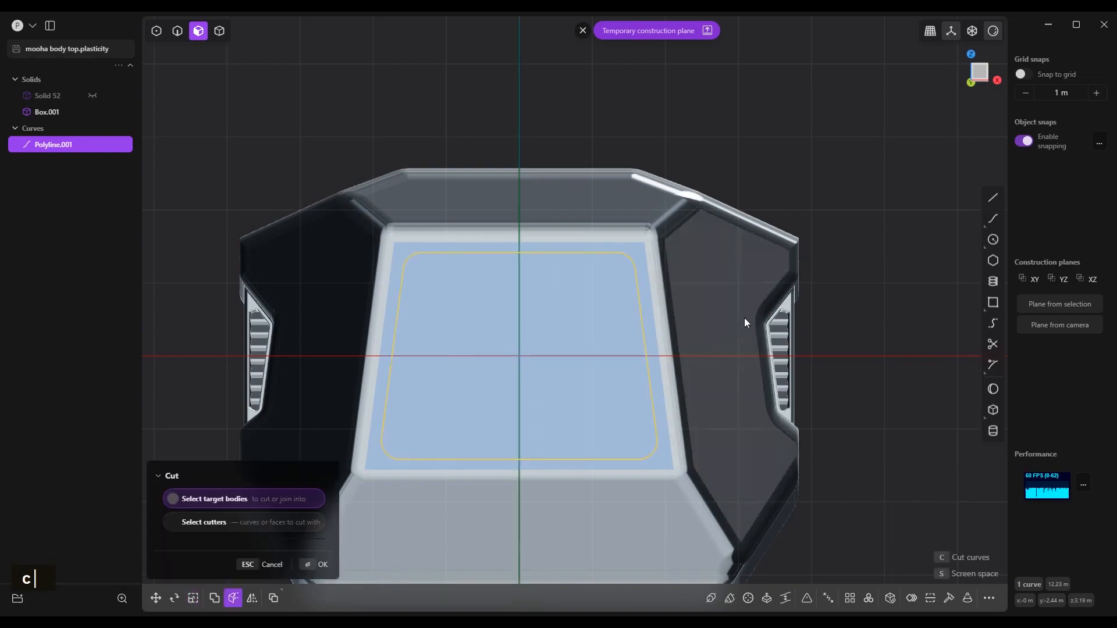
{"action": "left_click", "coordinate": [578, 329]}
{"action": "right_click", "coordinate": [578, 329]}
{"action": "right_click", "coordinate": [579, 330]}
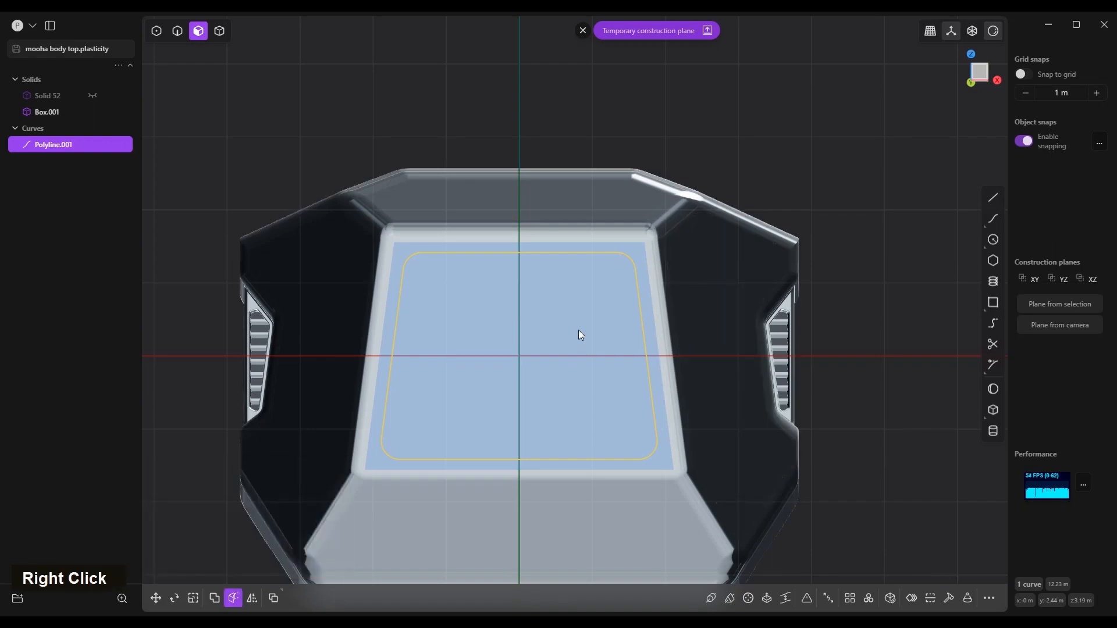
{"action": "middle_click_drag", "start_coordinate": [506, 315], "coordinate": [562, 361]}
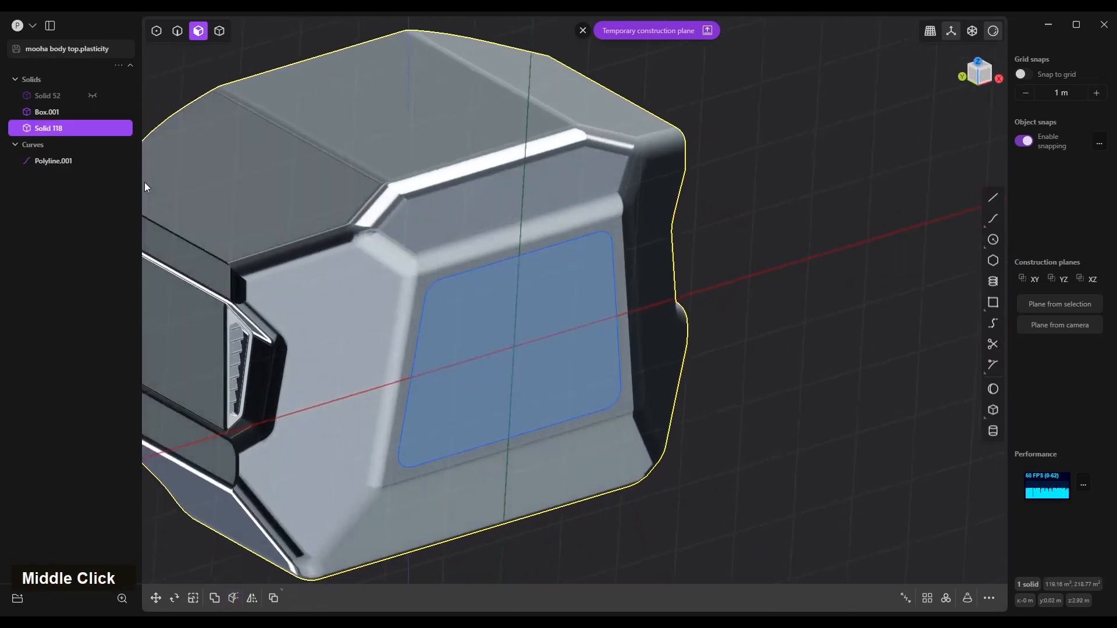
{"action": "left_click", "coordinate": [53, 160]}
{"action": "key", "text": "z"}
{"action": "key", "text": "x"}
- Extrude the separated front panel's face outward by about 0.22 m
{"action": "left_click", "coordinate": [556, 291]}
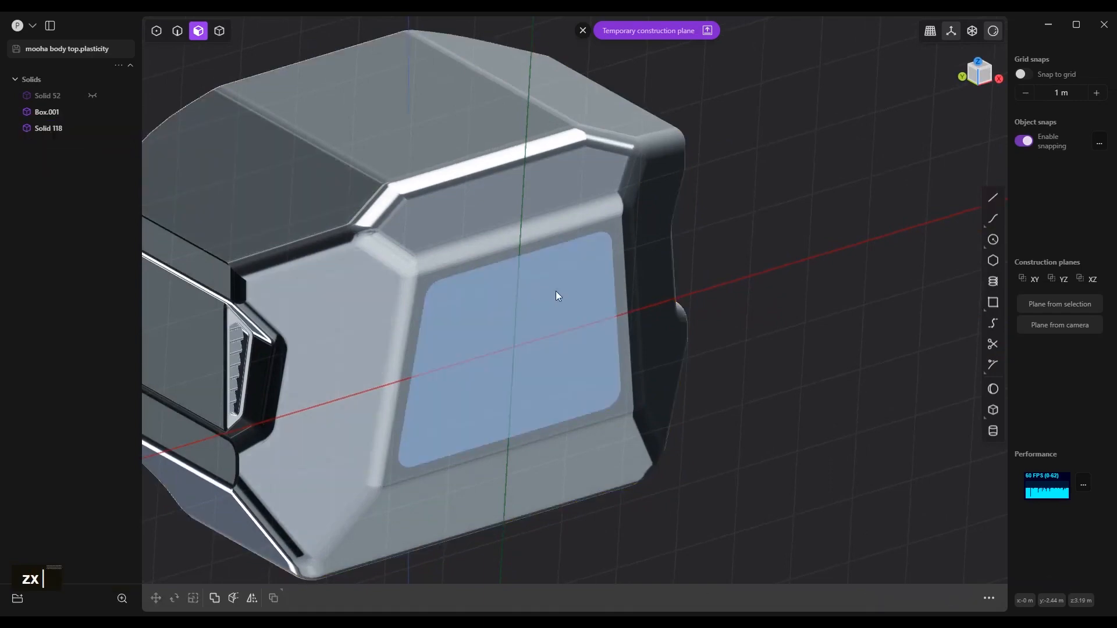
{"action": "key", "text": "e"}
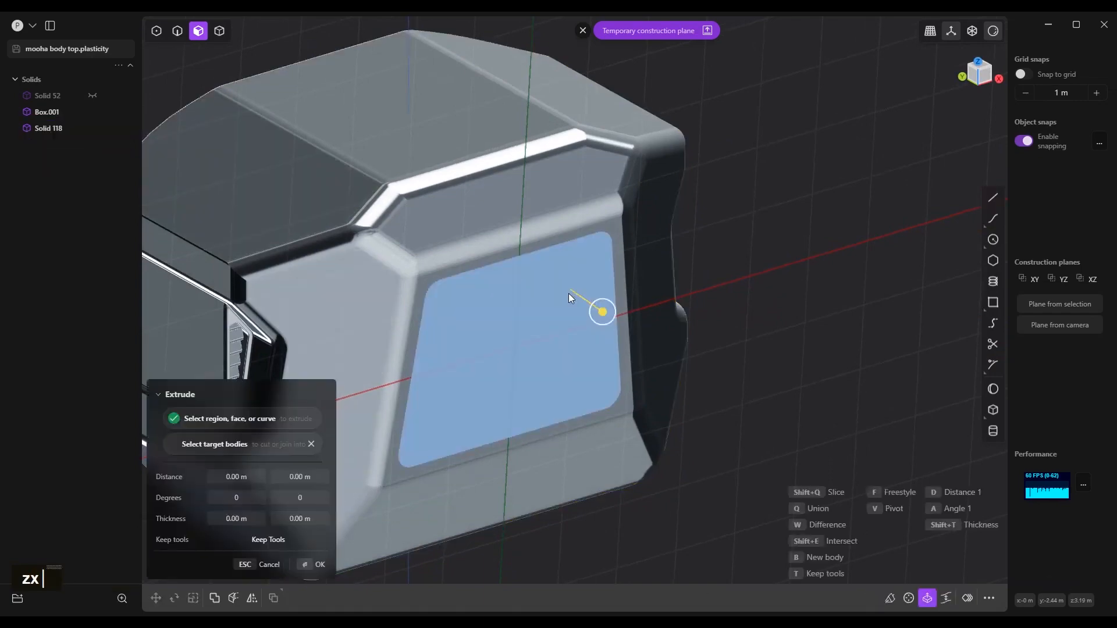
{"action": "left_click", "coordinate": [610, 324]}
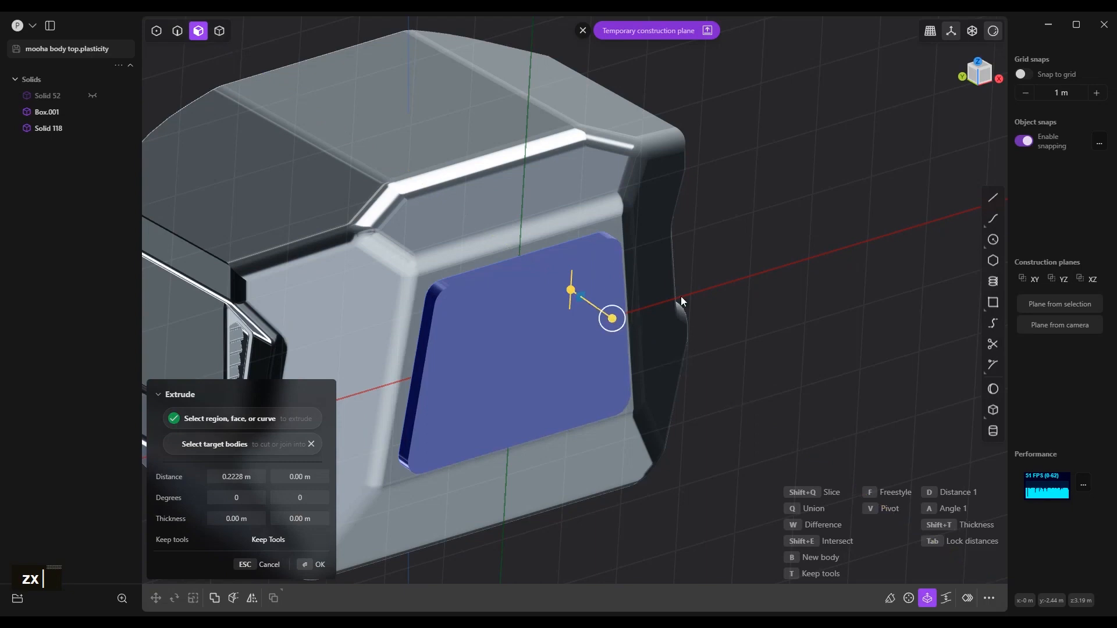
{"action": "right_click", "coordinate": [735, 278]}
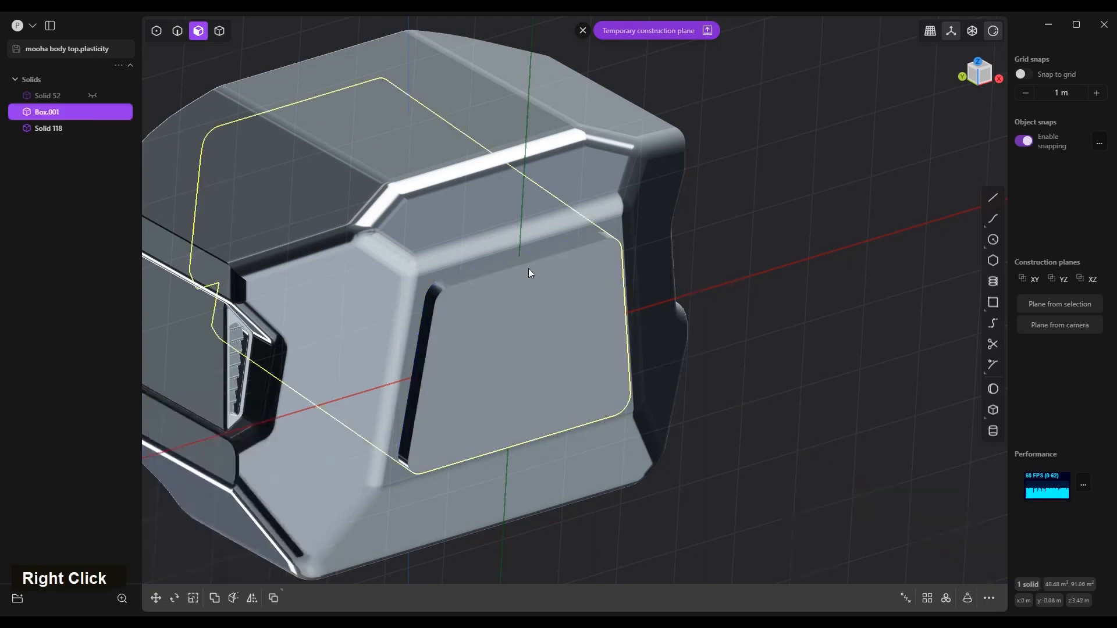
- Chamfer the raised front panel's outer edge loop by about 0.16 m
{"action": "key", "text": "2"}
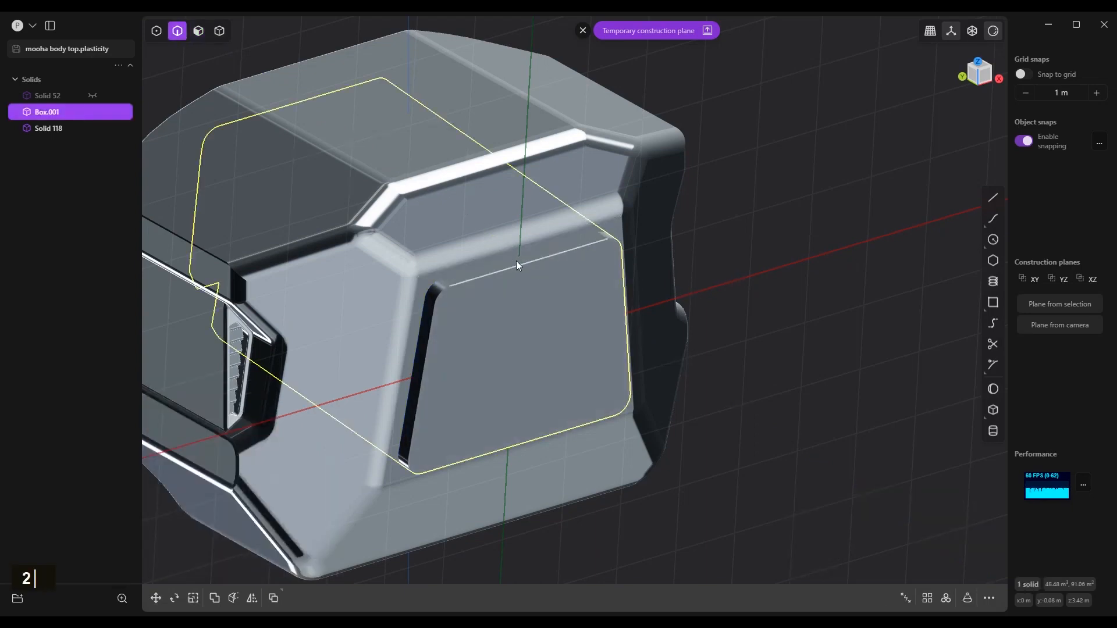
{"action": "left_click", "coordinate": [516, 268], "text": "alt"}
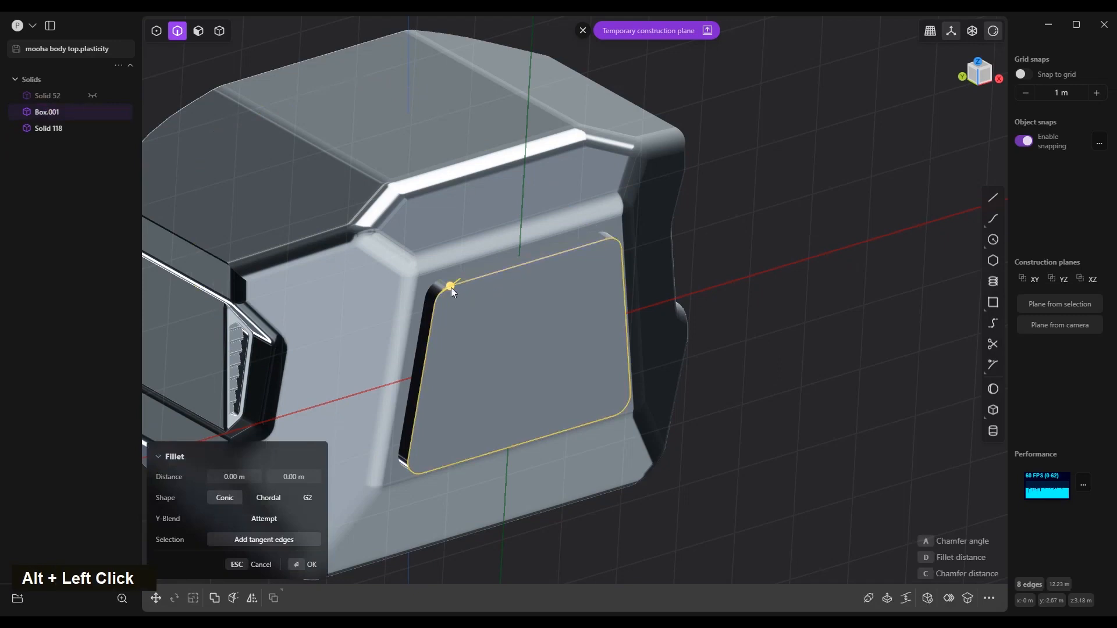
{"action": "left_click_drag", "start_coordinate": [452, 287], "coordinate": [445, 292]}
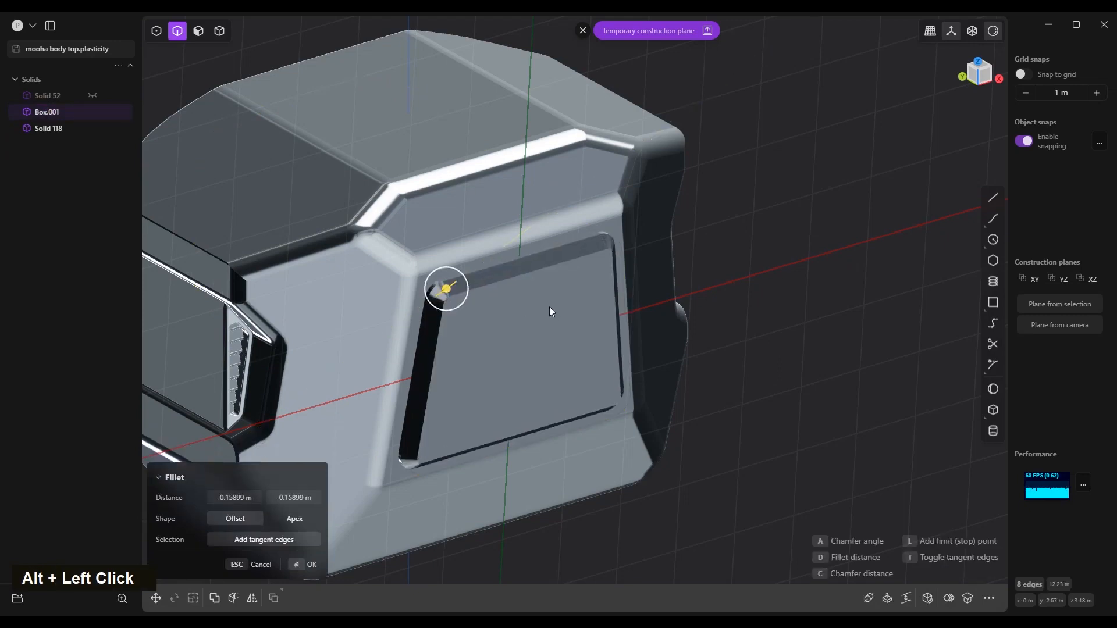
{"action": "scroll", "coordinate": [549, 306], "scroll_direction": "down", "scroll_amount": 4}
{"action": "right_click", "coordinate": [475, 278]}
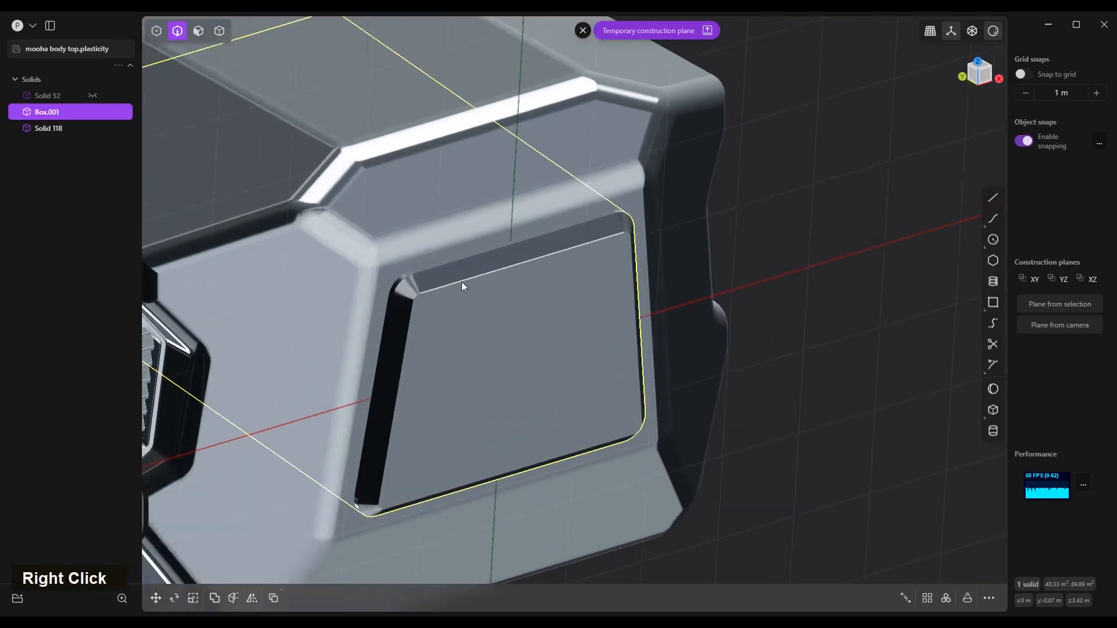
- Fillet both edge loops of the front panel's chamfer with a radius of about 0.063 m
{"action": "left_click", "coordinate": [462, 282], "text": "alt"}
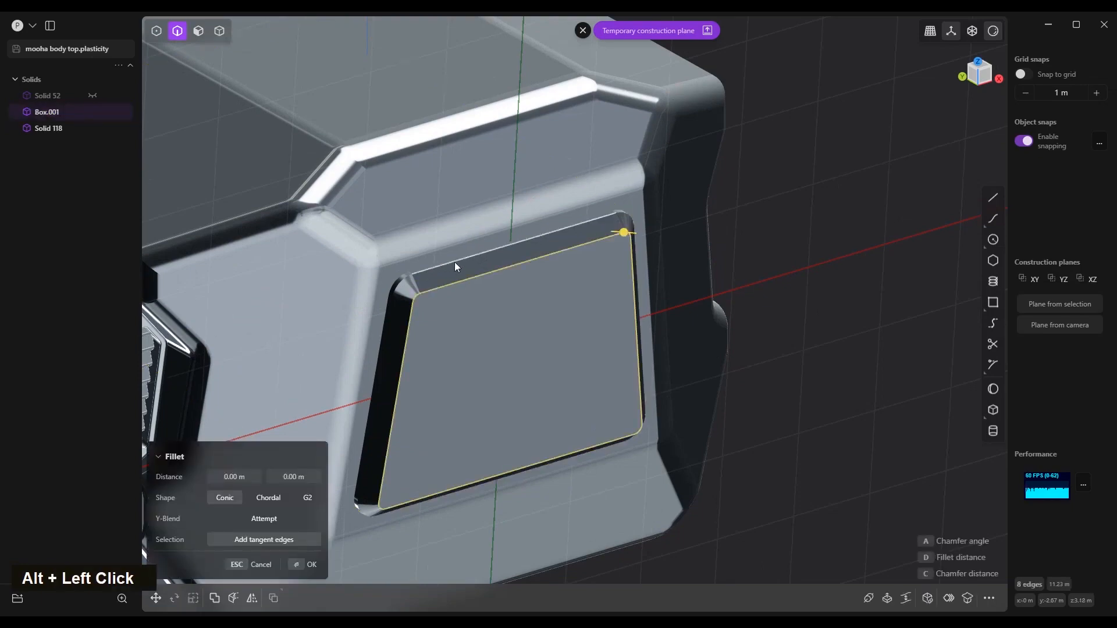
{"action": "left_click", "coordinate": [456, 266], "text": "alt+shift"}
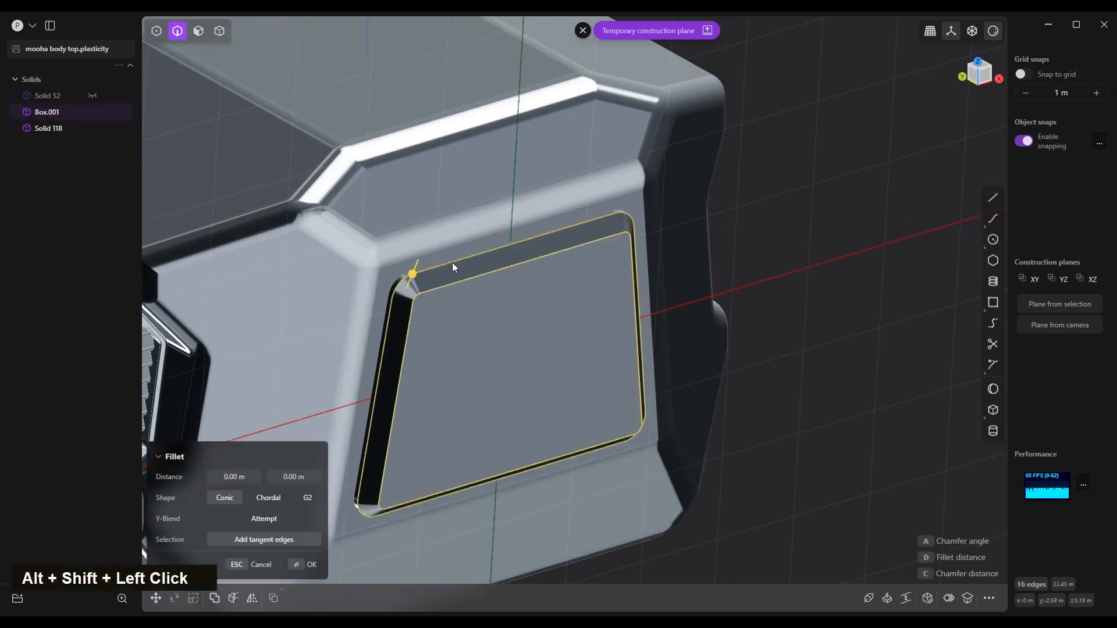
{"action": "left_click_drag", "start_coordinate": [414, 276], "coordinate": [418, 274]}
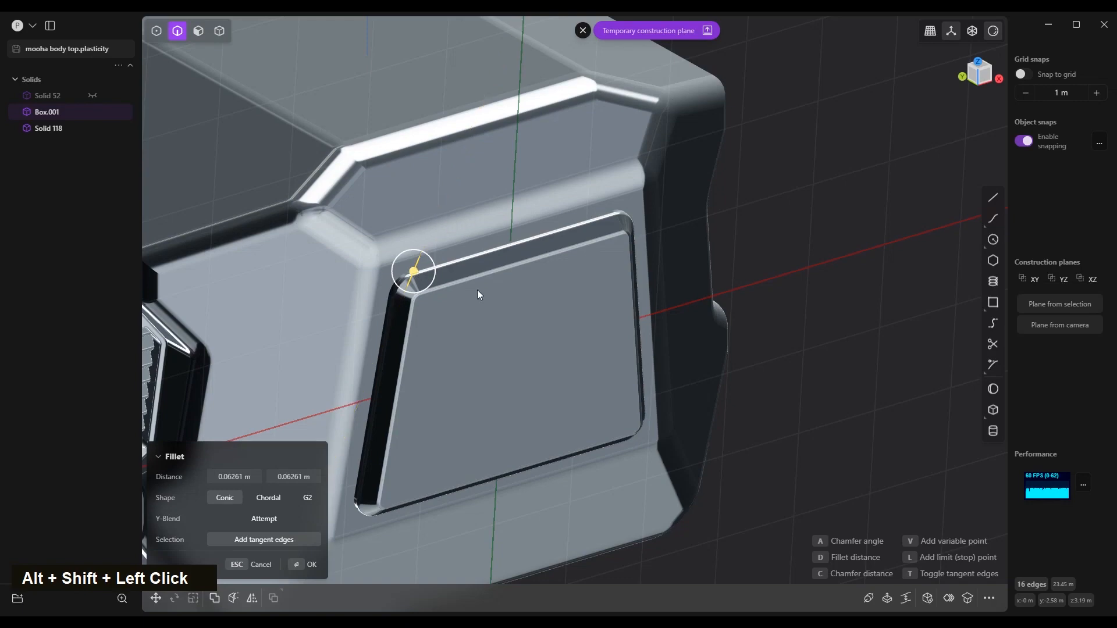
{"action": "right_click", "coordinate": [581, 325]}
- Fillet the edge loop of the main body's opening around the front panel by about 0.21 m
{"action": "middle_click_drag", "start_coordinate": [581, 325], "coordinate": [446, 308]}
{"action": "scroll", "coordinate": [357, 327], "scroll_direction": "up", "scroll_amount": 5}
{"action": "middle_click_drag", "start_coordinate": [356, 327], "coordinate": [314, 403]}
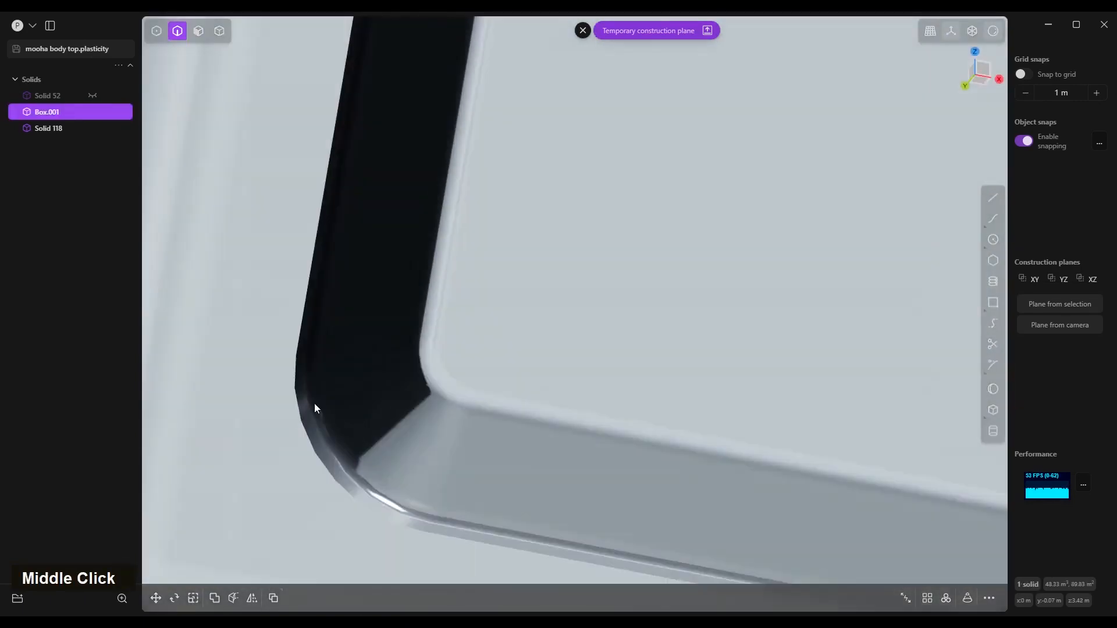
{"action": "left_click", "coordinate": [298, 411], "text": "alt"}
{"action": "key", "text": "f"}
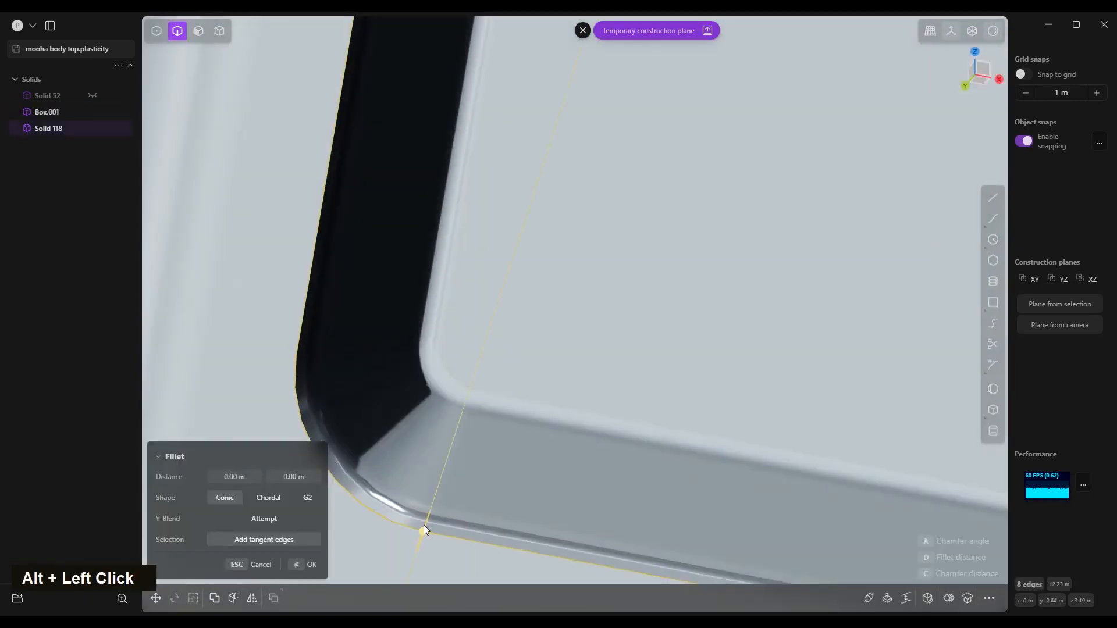
{"action": "left_click_drag", "start_coordinate": [423, 525], "coordinate": [429, 517]}
{"action": "scroll", "coordinate": [733, 192], "scroll_direction": "down", "scroll_amount": 3}
{"action": "middle_click_drag", "start_coordinate": [733, 192], "coordinate": [526, 457]}
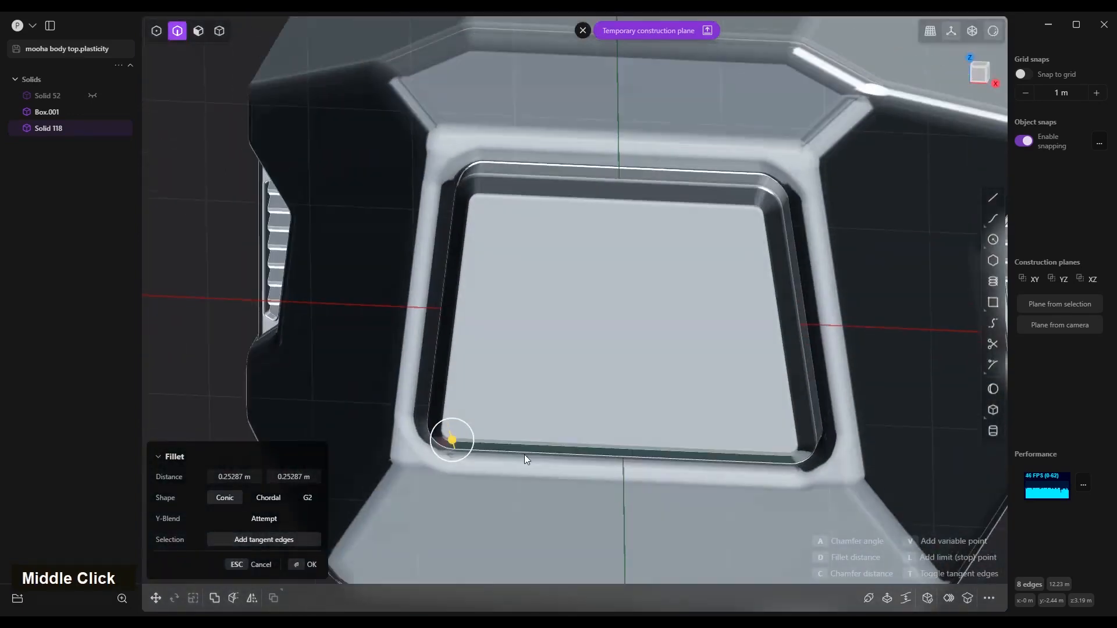
{"action": "left_click_drag", "start_coordinate": [449, 438], "coordinate": [450, 446]}
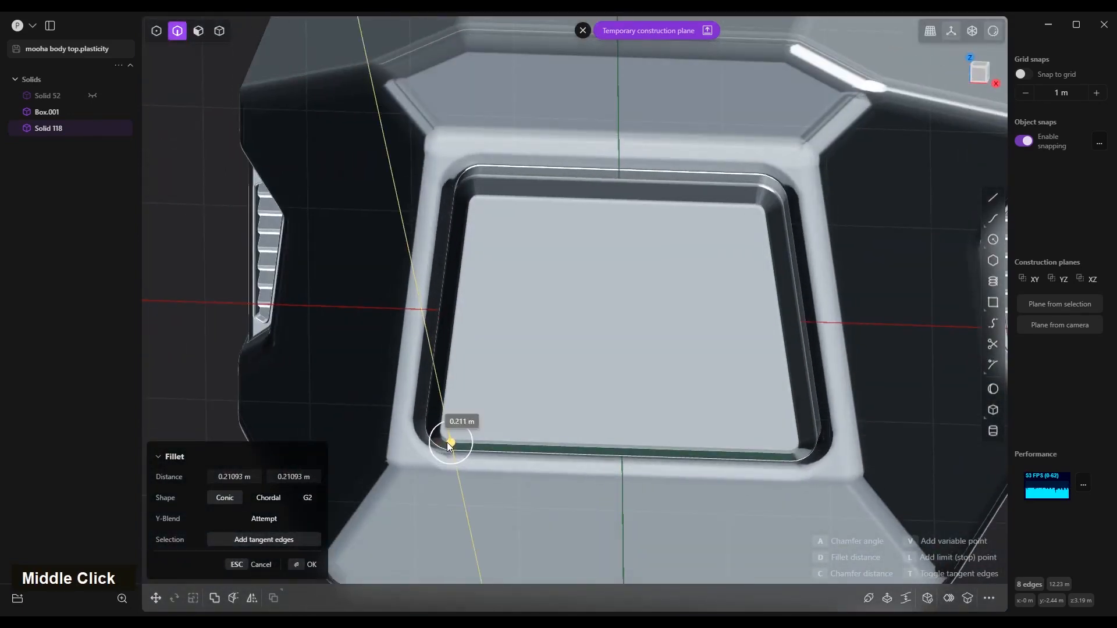
{"action": "right_click", "coordinate": [611, 330]}
- Unite the raised front panel with the main body into a single solid
{"action": "scroll", "coordinate": [617, 325], "scroll_direction": "down", "scroll_amount": 6}
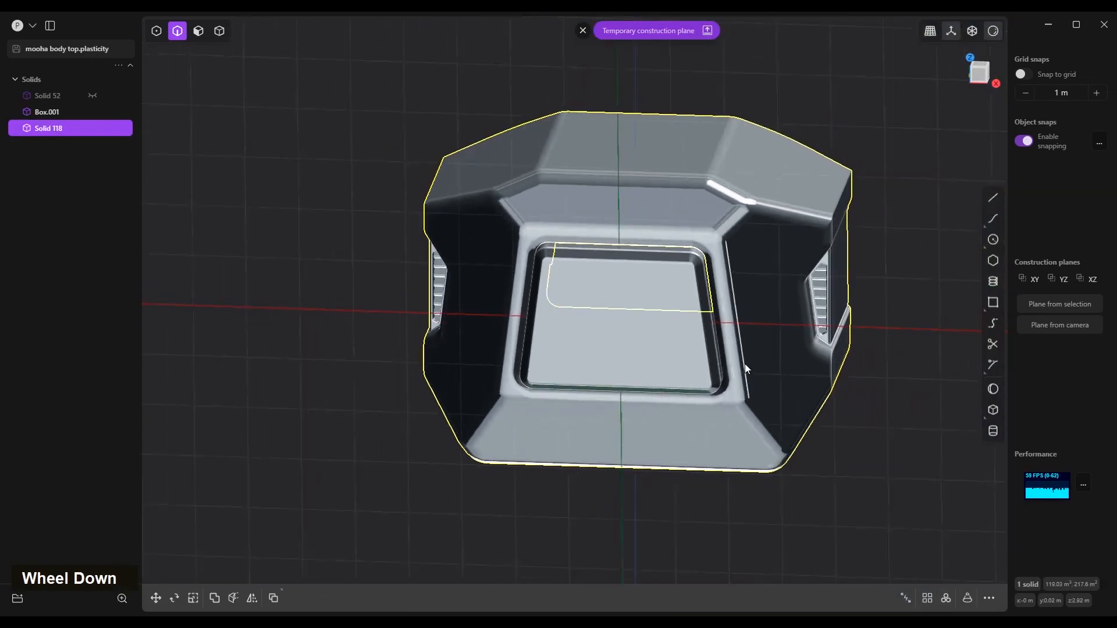
{"action": "middle_click_drag", "start_coordinate": [748, 374], "coordinate": [539, 285], "text": "shift"}
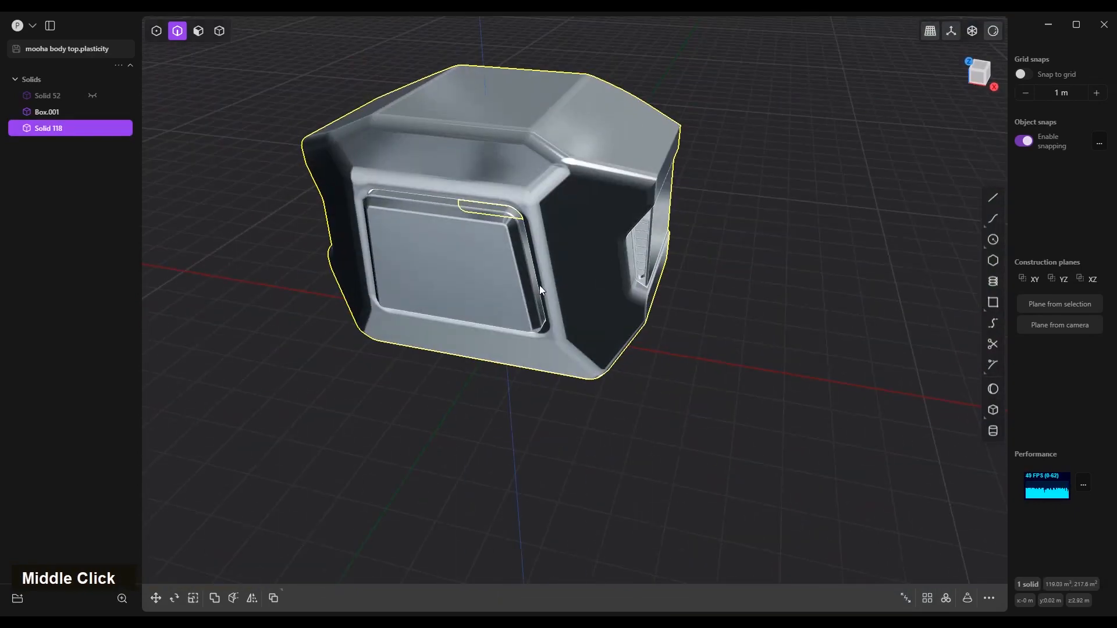
{"action": "middle_click_drag", "start_coordinate": [553, 332], "coordinate": [655, 358]}
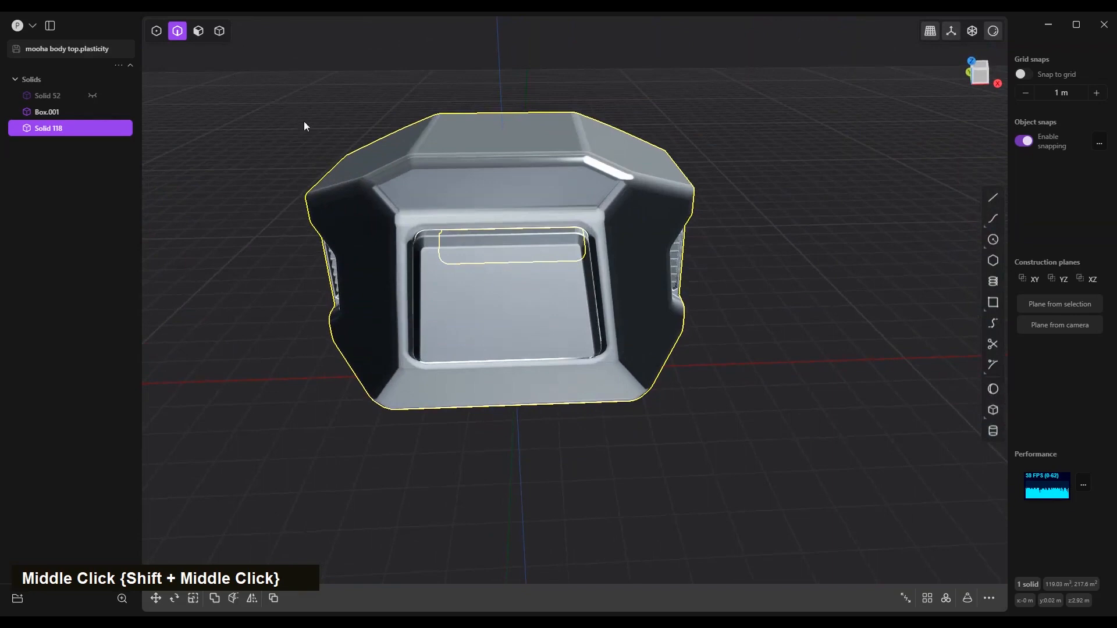
{"action": "key", "text": "4"}
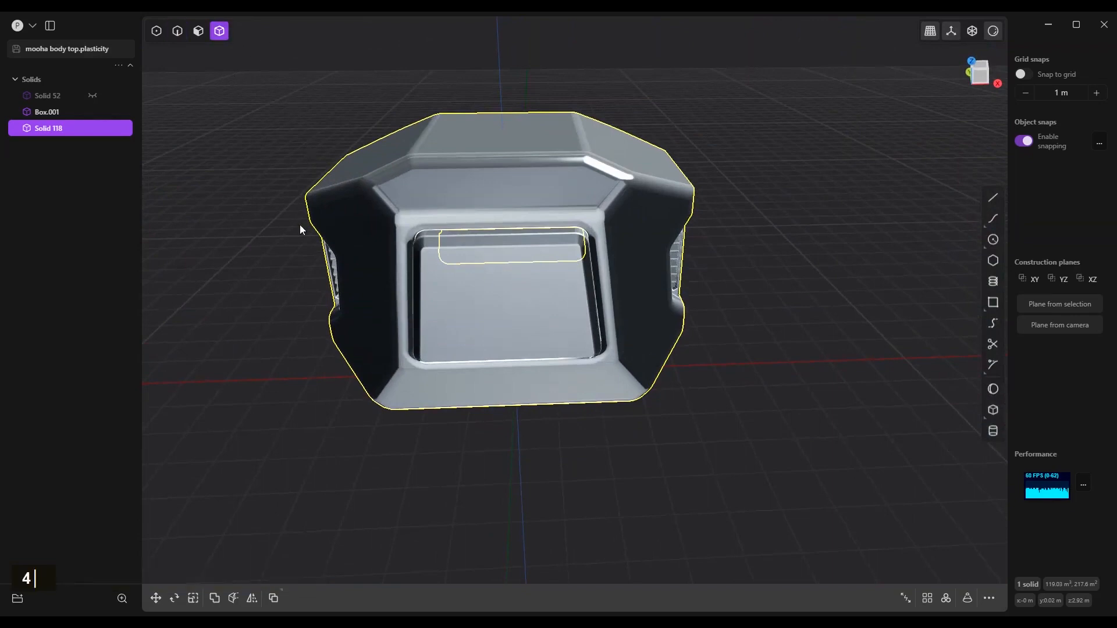
{"action": "left_click", "coordinate": [541, 324]}
{"action": "left_click", "coordinate": [644, 232], "text": "shift"}
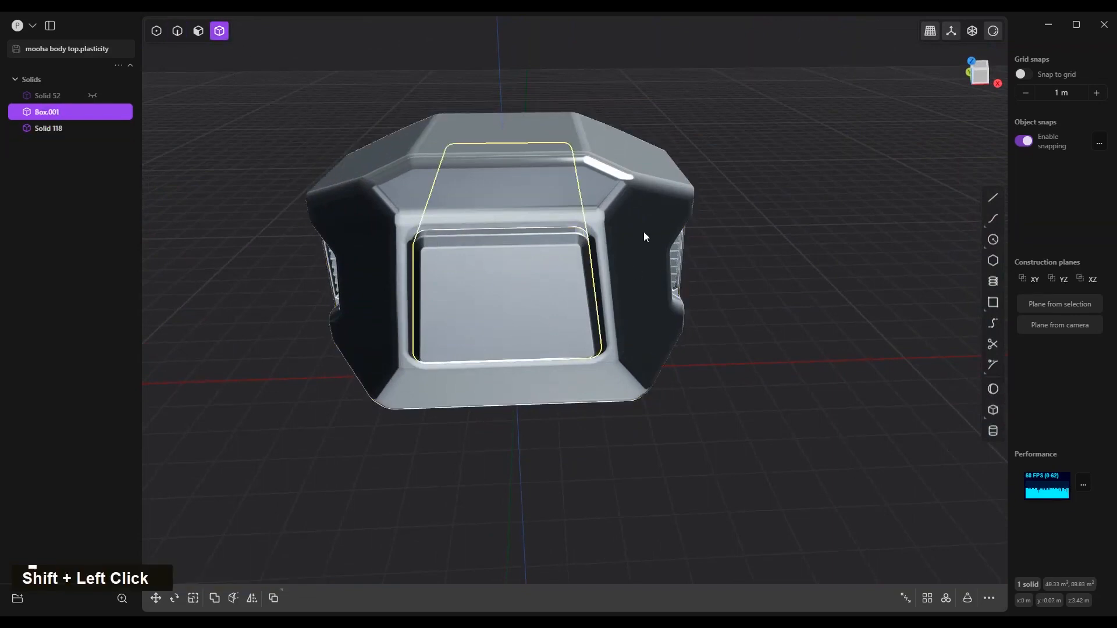
{"action": "key", "text": "q"}
{"action": "key", "text": "q"}
{"action": "right_click", "coordinate": [775, 231]}
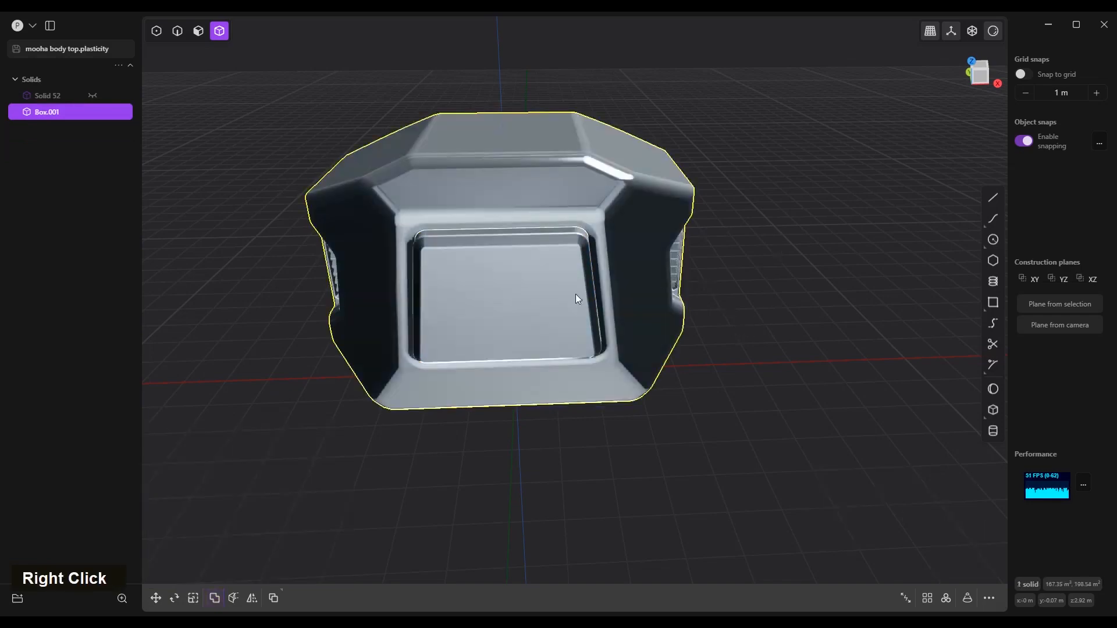
- Rotate the body's large top face about 10.6 degrees around the X axis and check its slope from the right side
{"action": "middle_click_drag", "start_coordinate": [576, 298], "coordinate": [531, 210]}
{"action": "key", "text": "3"}
{"action": "left_click", "coordinate": [548, 204]}
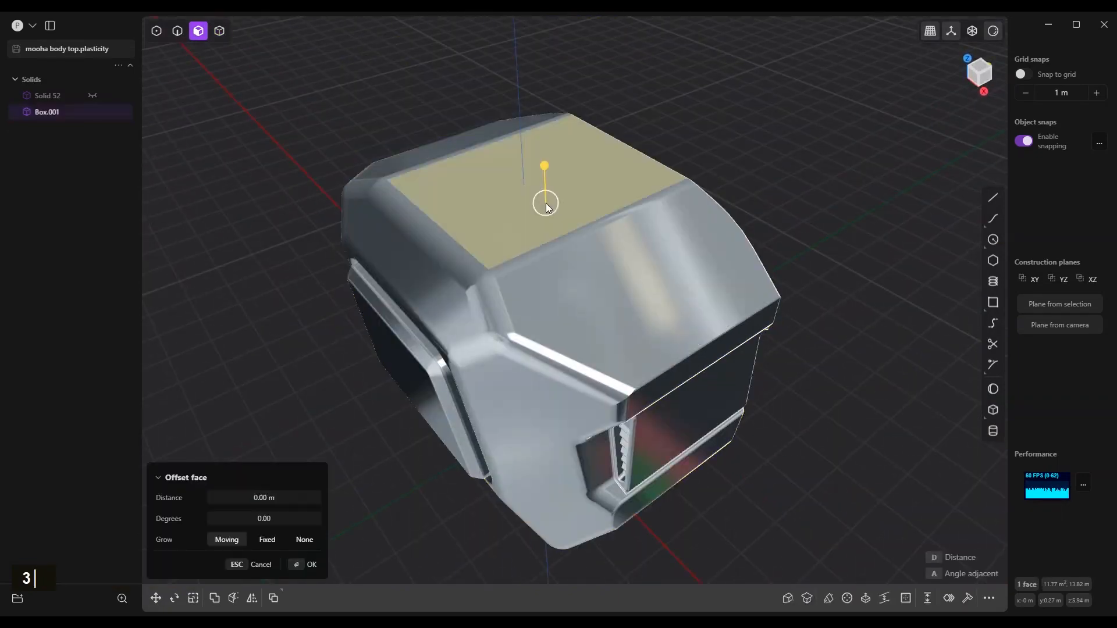
{"action": "key", "text": "r"}
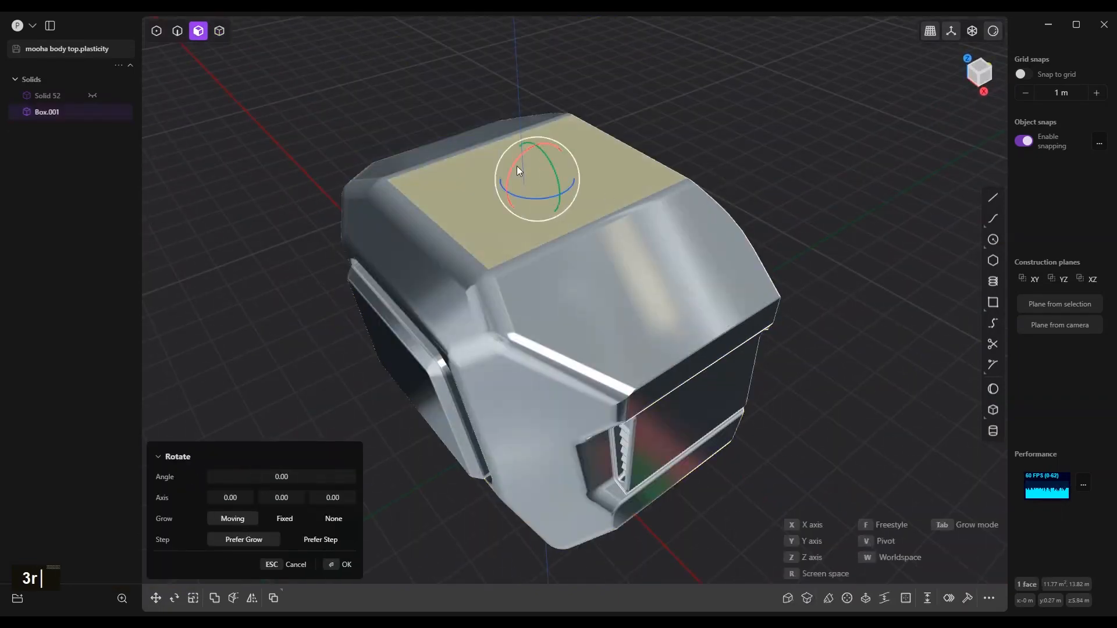
{"action": "left_click_drag", "start_coordinate": [514, 164], "coordinate": [512, 169]}
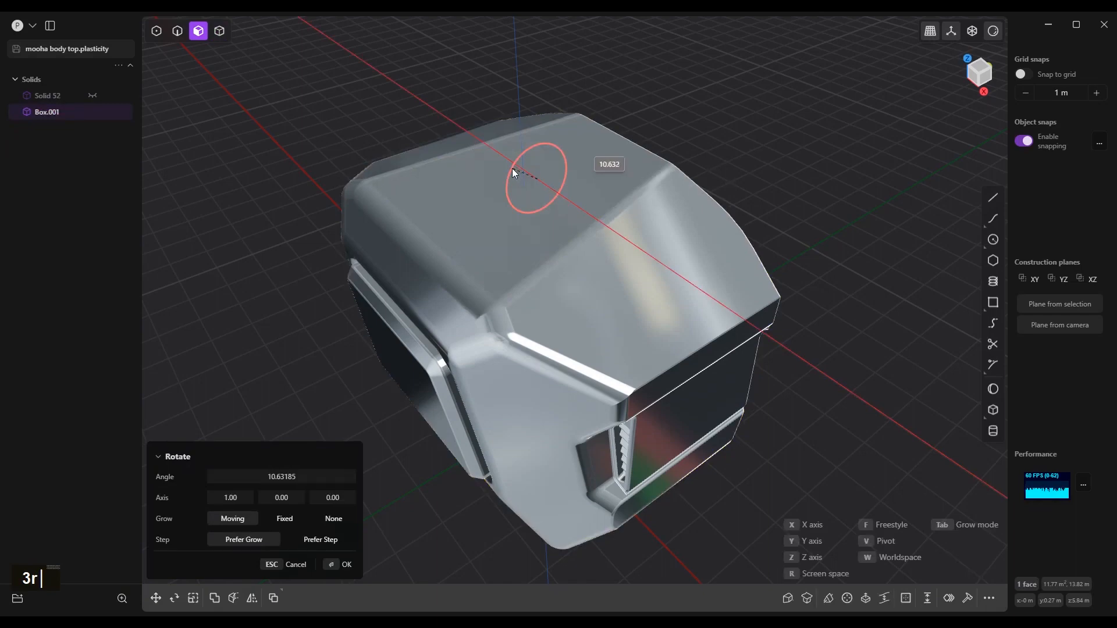
{"action": "middle_click_drag", "start_coordinate": [512, 169], "coordinate": [622, 297]}
{"action": "right_click", "coordinate": [622, 297]}
{"action": "scroll", "coordinate": [623, 297], "scroll_direction": "down", "scroll_amount": 2}
{"action": "key", "text": "3"}
{"action": "right_click", "coordinate": [615, 183]}
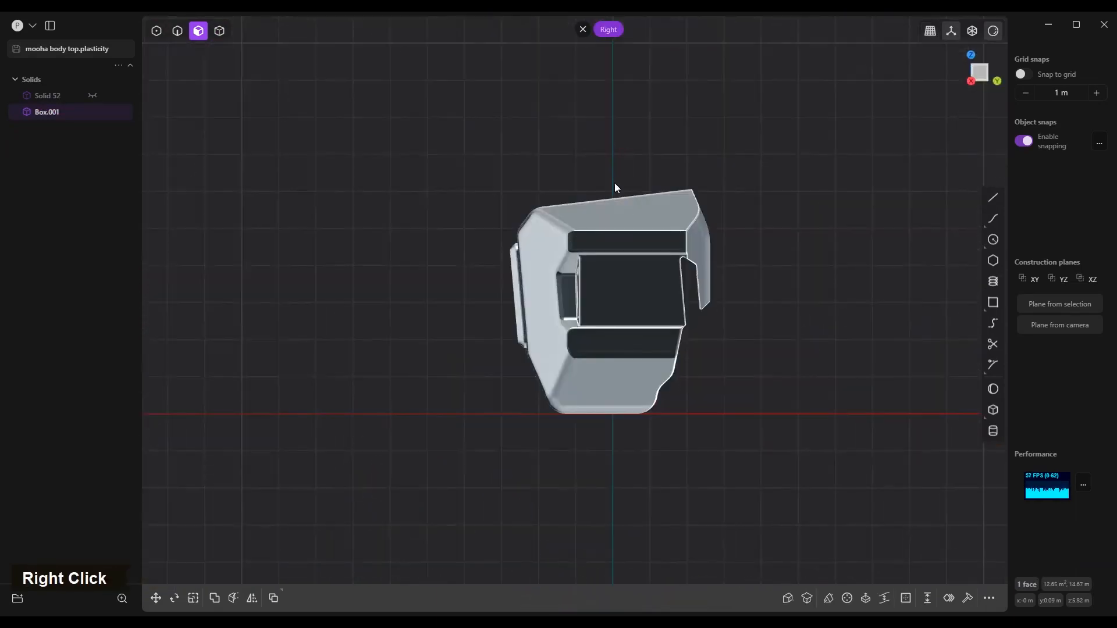
- Create a separate cylinder of about 0.70 m radius and 1.96 m height on the XY plane in front of the body
{"action": "middle_click_drag", "start_coordinate": [541, 233], "coordinate": [512, 374]}
{"action": "scroll", "coordinate": [591, 277], "scroll_direction": "up", "scroll_amount": 1}
{"action": "right_click", "coordinate": [591, 277]}
{"action": "key", "text": "4"}
{"action": "middle_click_drag", "start_coordinate": [512, 374], "coordinate": [468, 392], "text": "shift"}
{"action": "key", "text": "shift+c"}
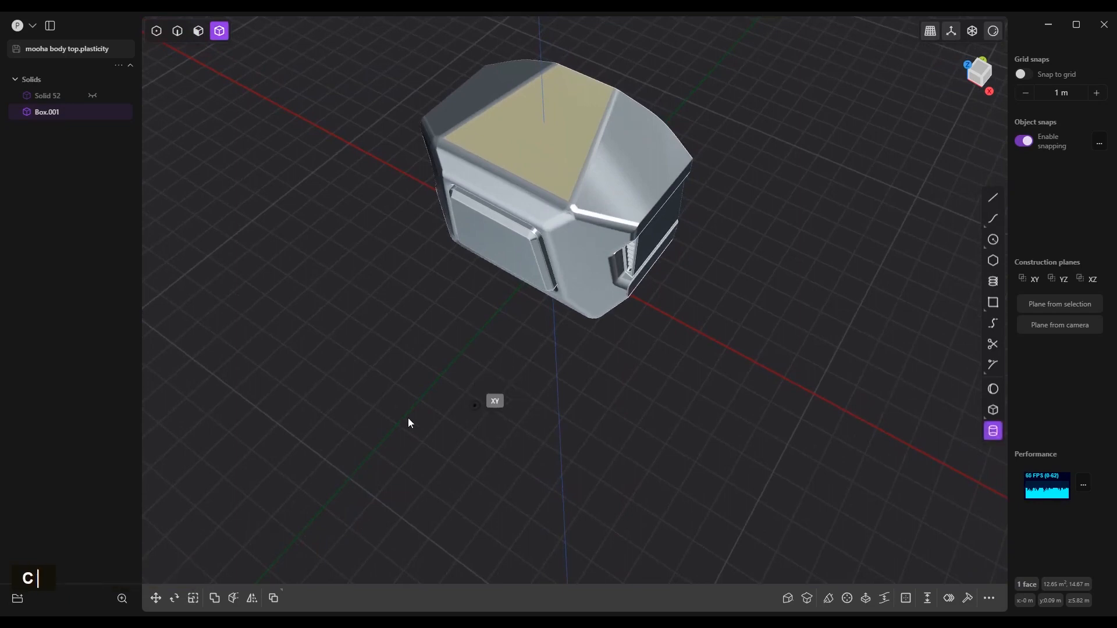
{"action": "left_click", "coordinate": [393, 429]}
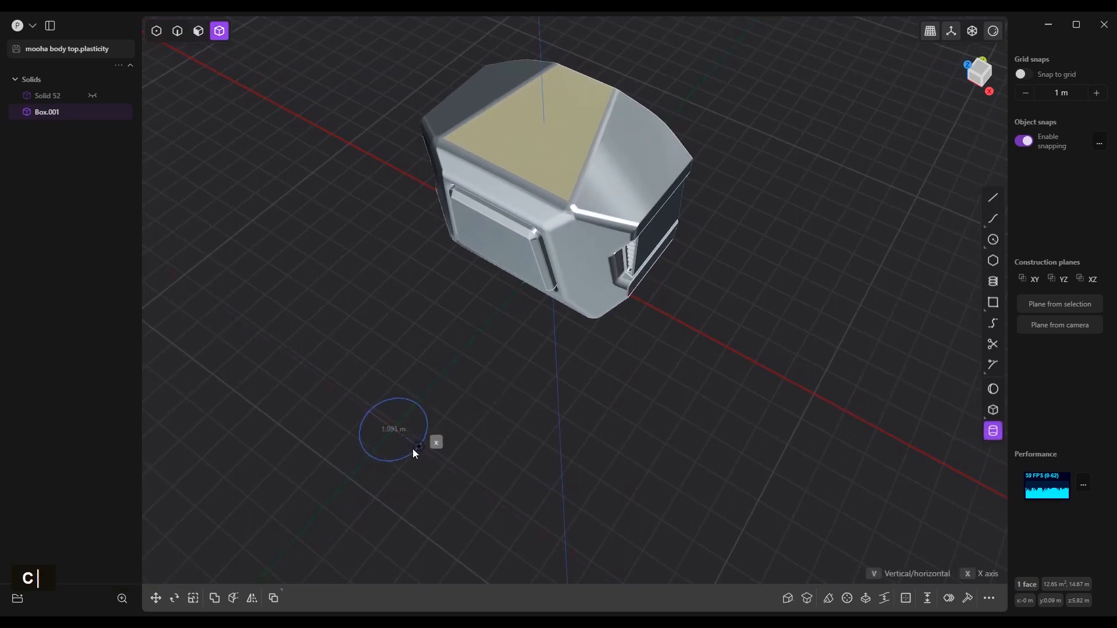
{"action": "left_click", "coordinate": [411, 448]}
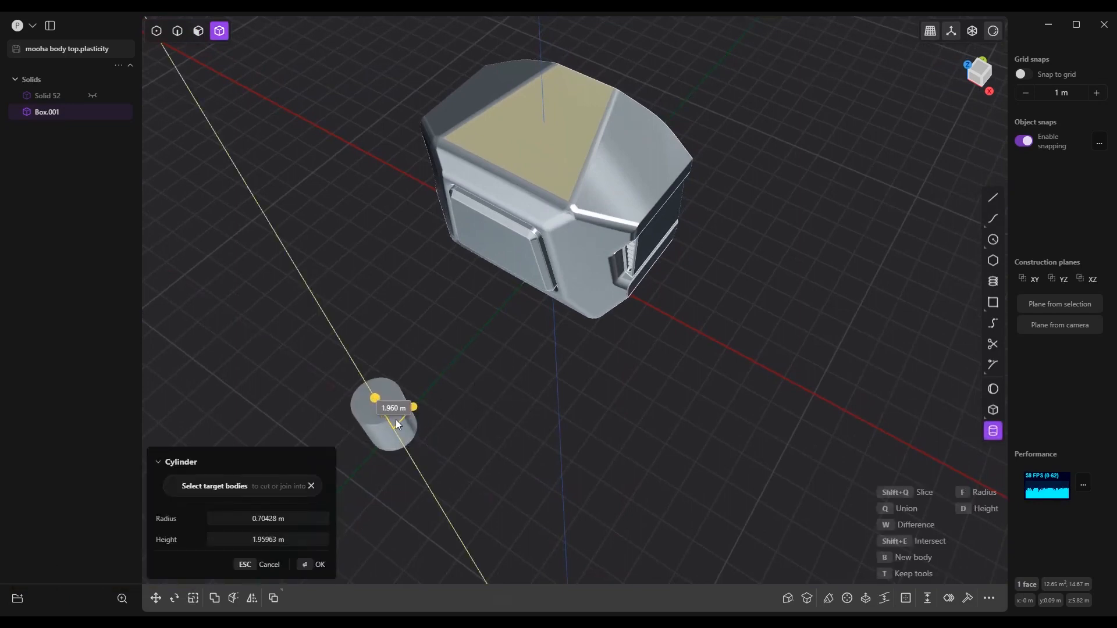
{"action": "right_click", "coordinate": [442, 444]}
{"action": "middle_click", "coordinate": [433, 447], "text": "shift"}
{"action": "middle_click_drag", "start_coordinate": [432, 445], "coordinate": [510, 409], "text": "shift"}
{"action": "scroll", "coordinate": [449, 375], "scroll_direction": "up", "scroll_amount": 3}
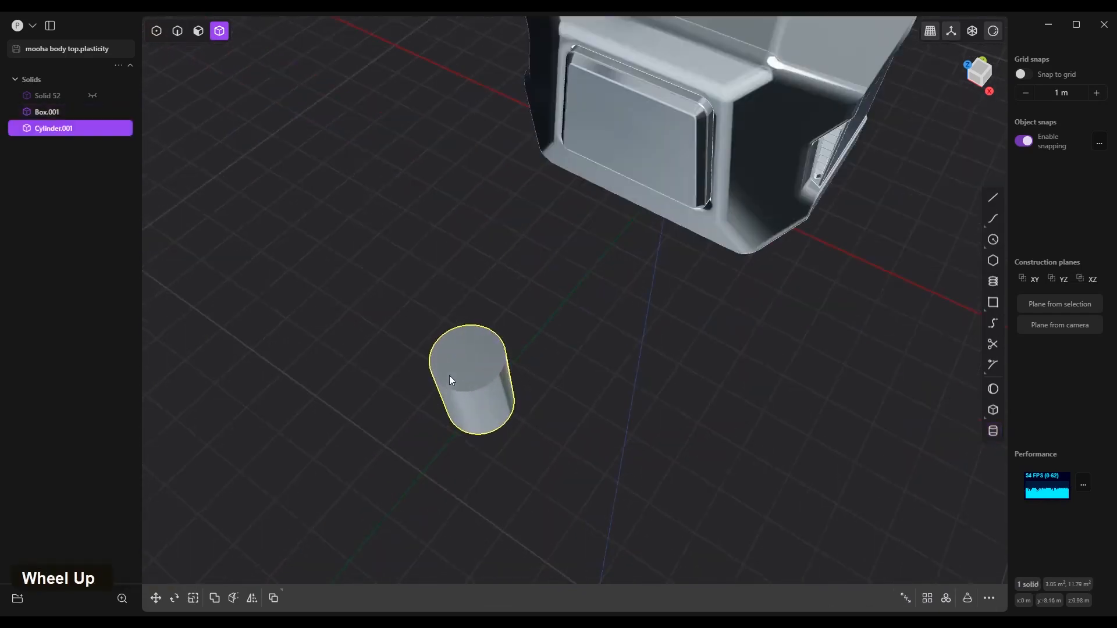
- Turn on edge display in the viewport and select the cylinder's top face
{"action": "middle_click_drag", "start_coordinate": [449, 376], "coordinate": [537, 362]}
{"action": "key", "text": "2"}
{"action": "scroll", "coordinate": [532, 393], "scroll_direction": "up", "scroll_amount": 5}
{"action": "left_click", "coordinate": [532, 393]}
{"action": "key", "text": "3"}
{"action": "left_click", "coordinate": [558, 354]}
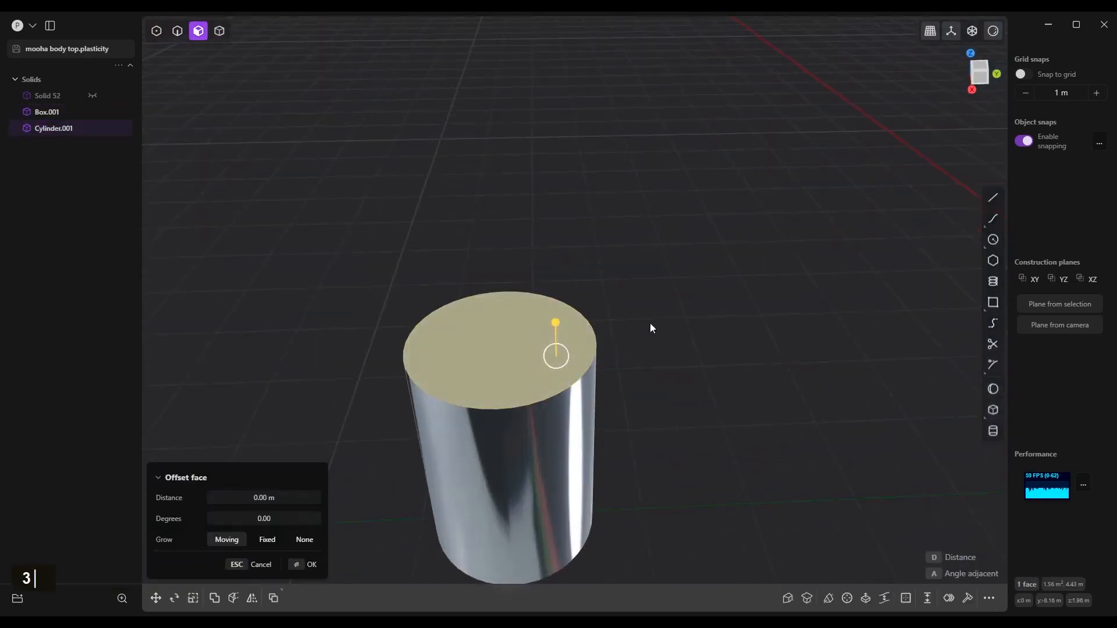
{"action": "key", "text": "Escape"}
{"action": "right_click", "coordinate": [992, 33]}
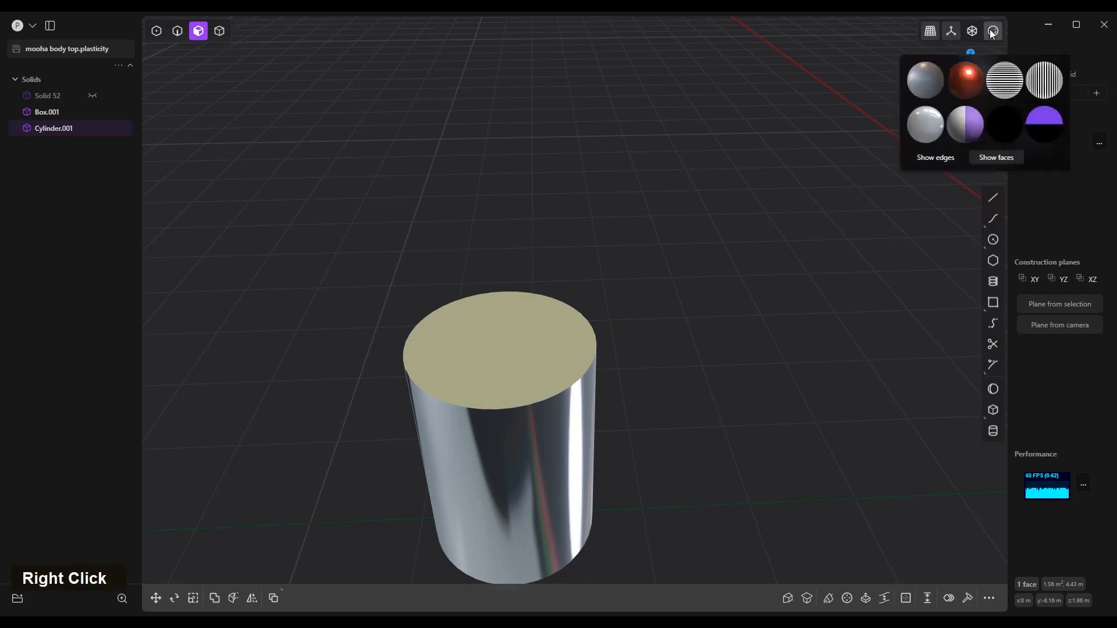
{"action": "left_click", "coordinate": [936, 156]}
{"action": "key", "text": "2"}
{"action": "key", "text": "3"}
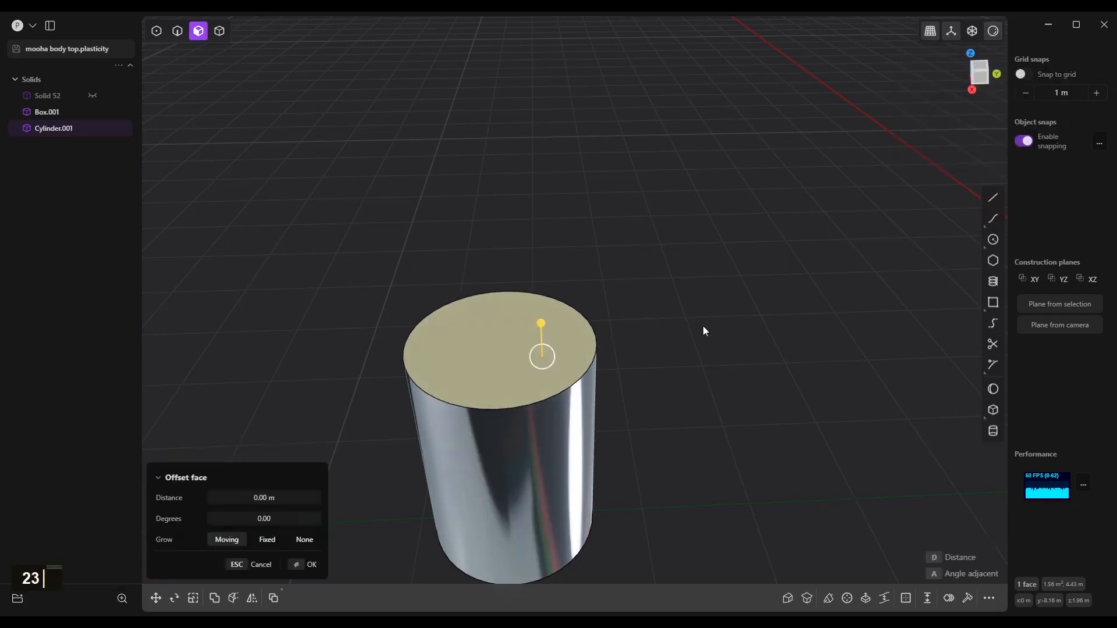
- Inset the cylinder's top face by about 0.09 m and extrude the inner face slightly downward into a shallow recess
{"action": "key", "text": "o"}
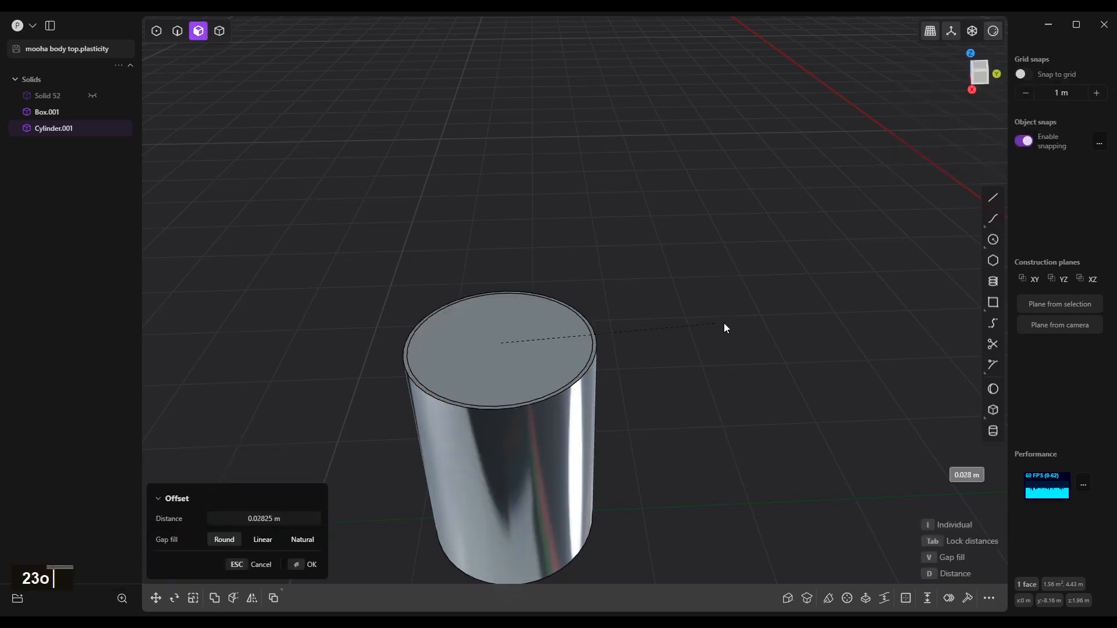
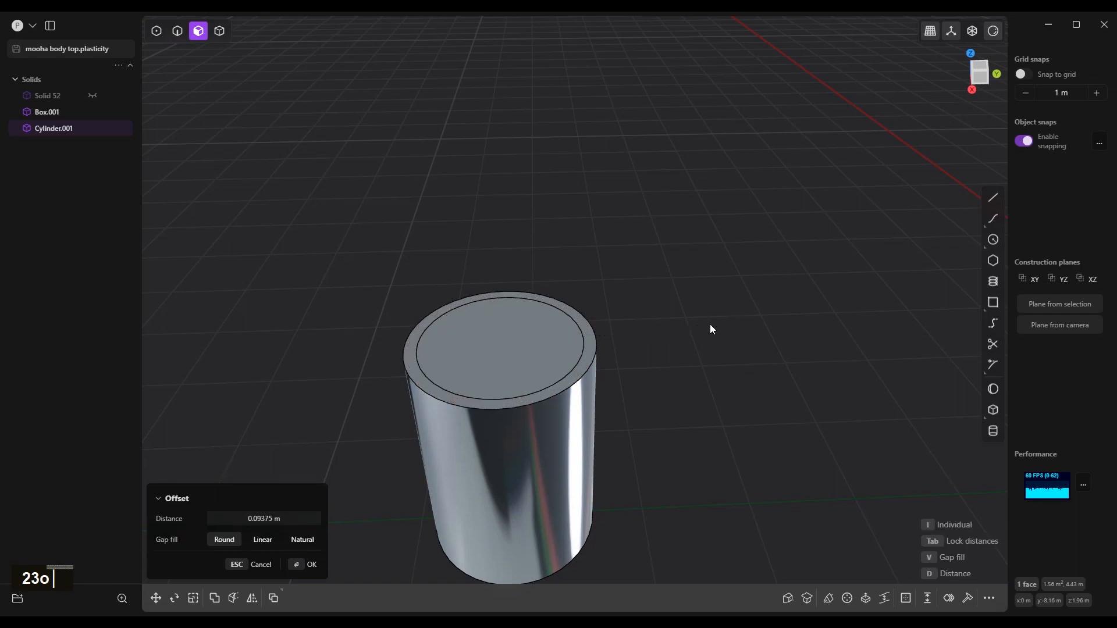
{"action": "key", "text": "e"}
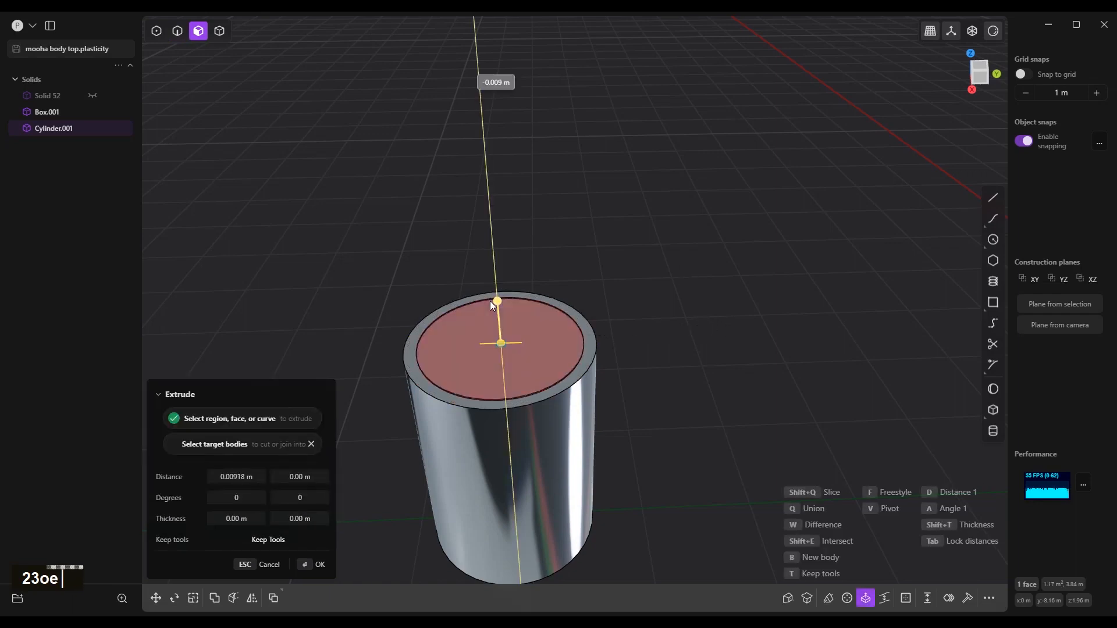
{"action": "scroll", "coordinate": [593, 357], "scroll_direction": "up", "scroll_amount": 3}
{"action": "right_click", "coordinate": [593, 356]}
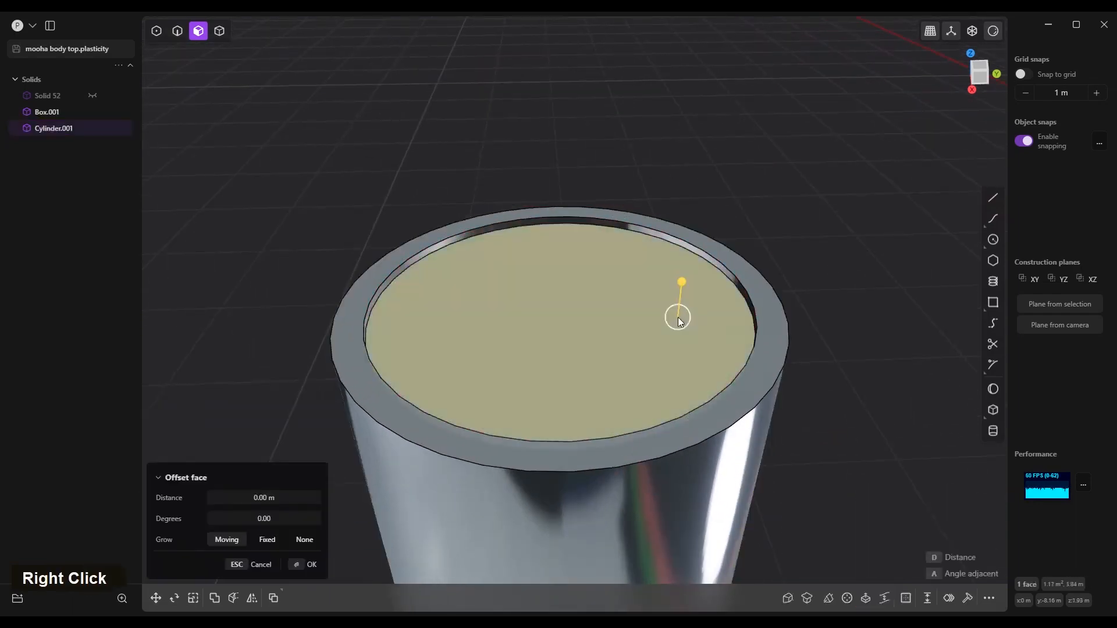
- Inset the recessed face by a tiny amount and extrude it upward about 0.20 m as a raised cap
{"action": "key", "text": "o"}
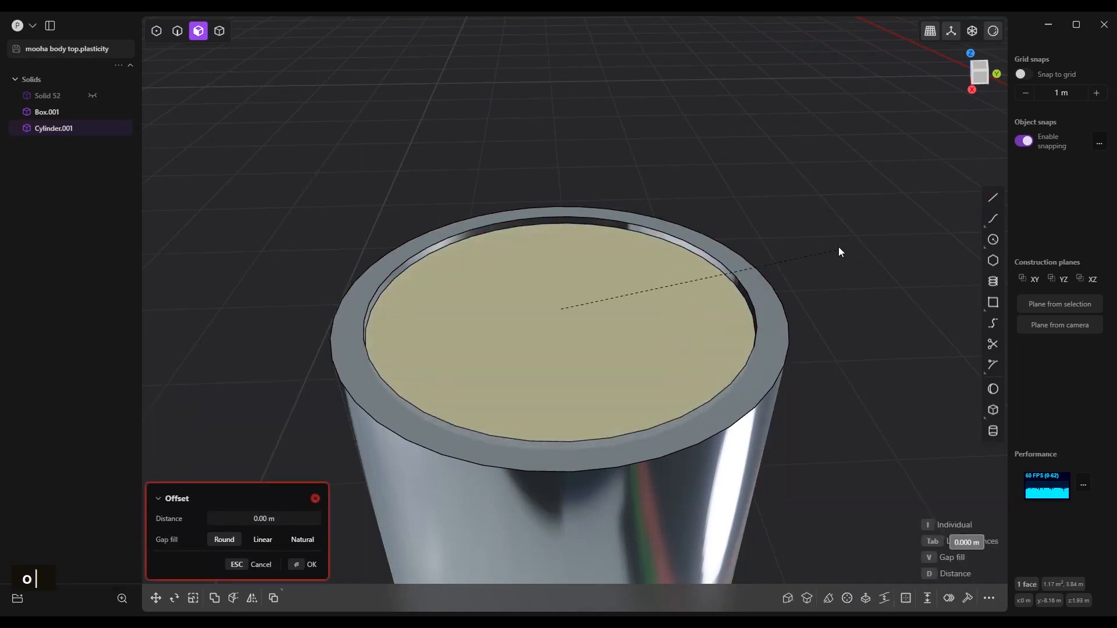
{"action": "right_click", "coordinate": [850, 244]}
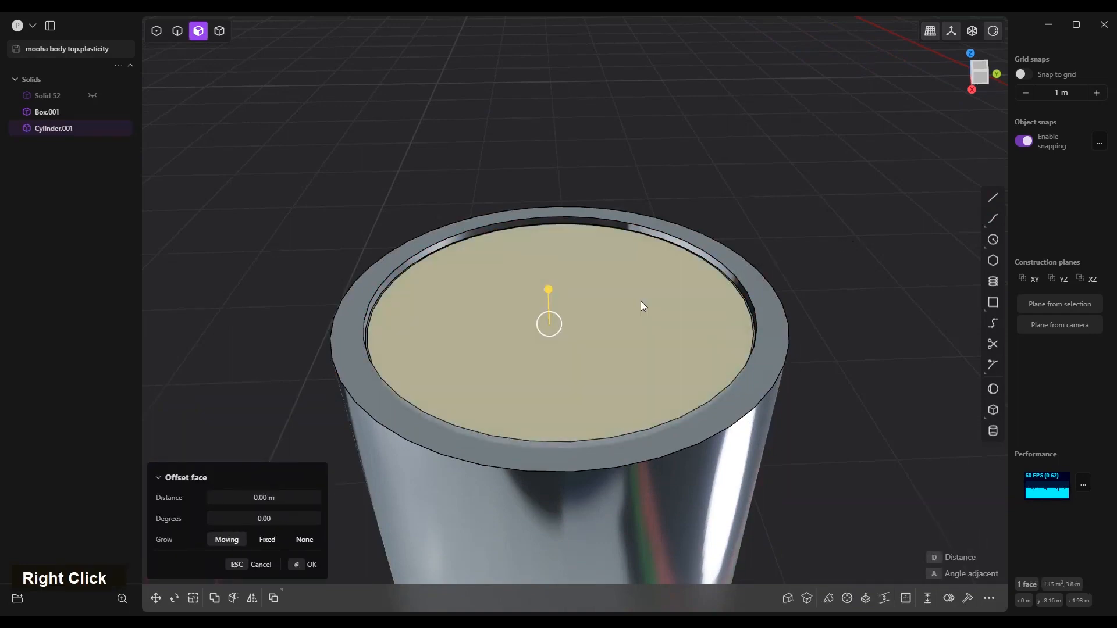
{"action": "key", "text": "e"}
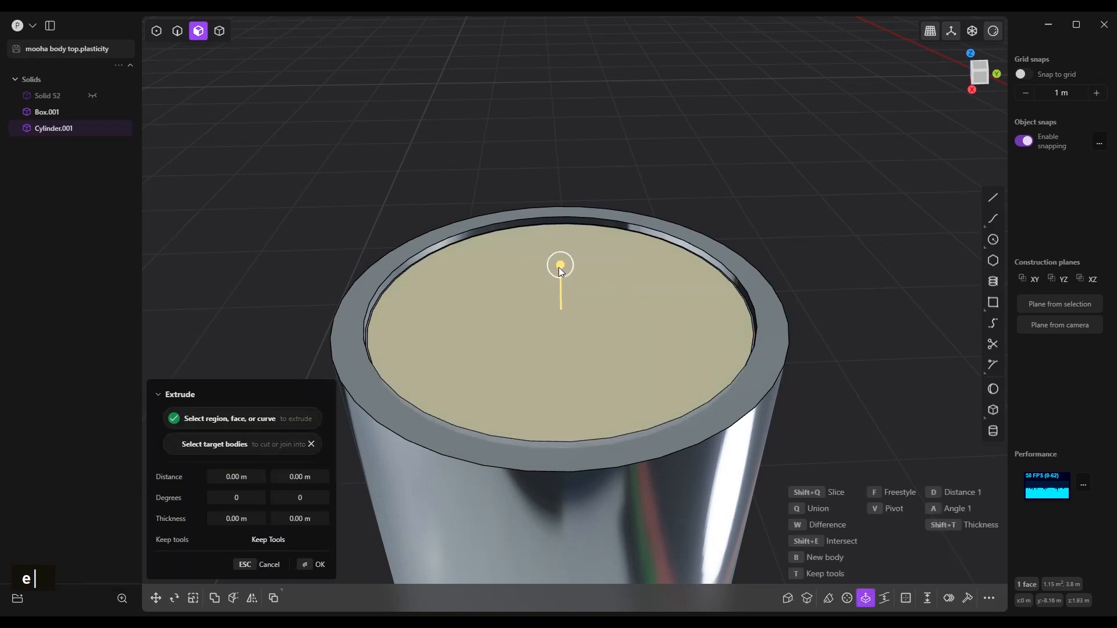
{"action": "right_click", "coordinate": [679, 275]}
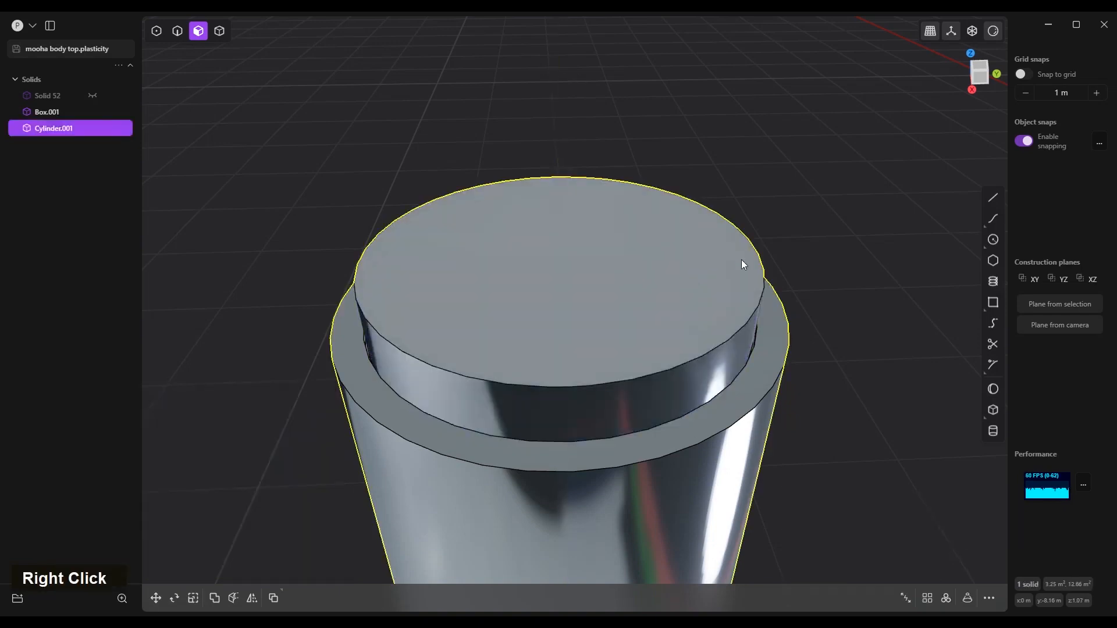
- Inset the raised cap's top face to leave a narrow rim and extrude the inner face about 0.07 m downward
{"action": "key", "text": "o"}
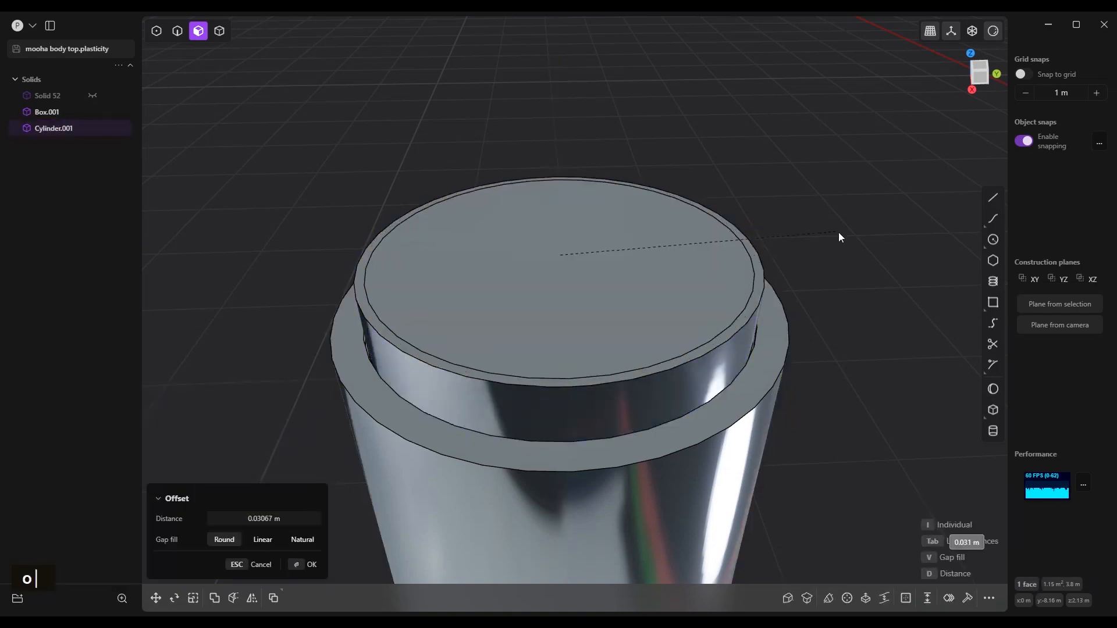
{"action": "key", "text": "e"}
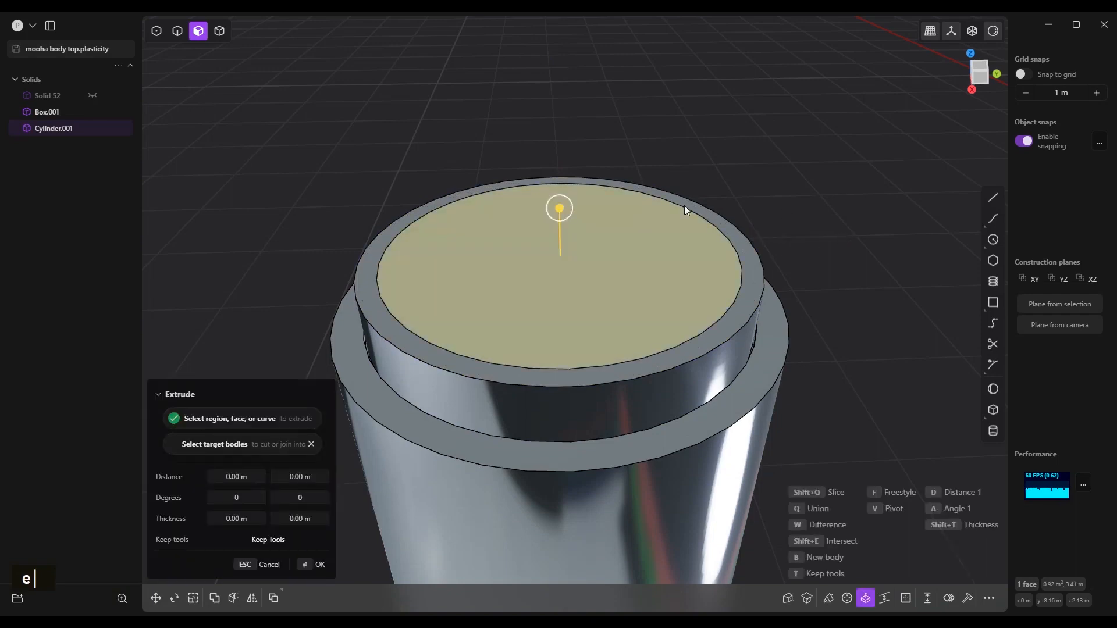
{"action": "left_click_drag", "start_coordinate": [562, 207], "coordinate": [562, 230]}
{"action": "right_click", "coordinate": [817, 275]}
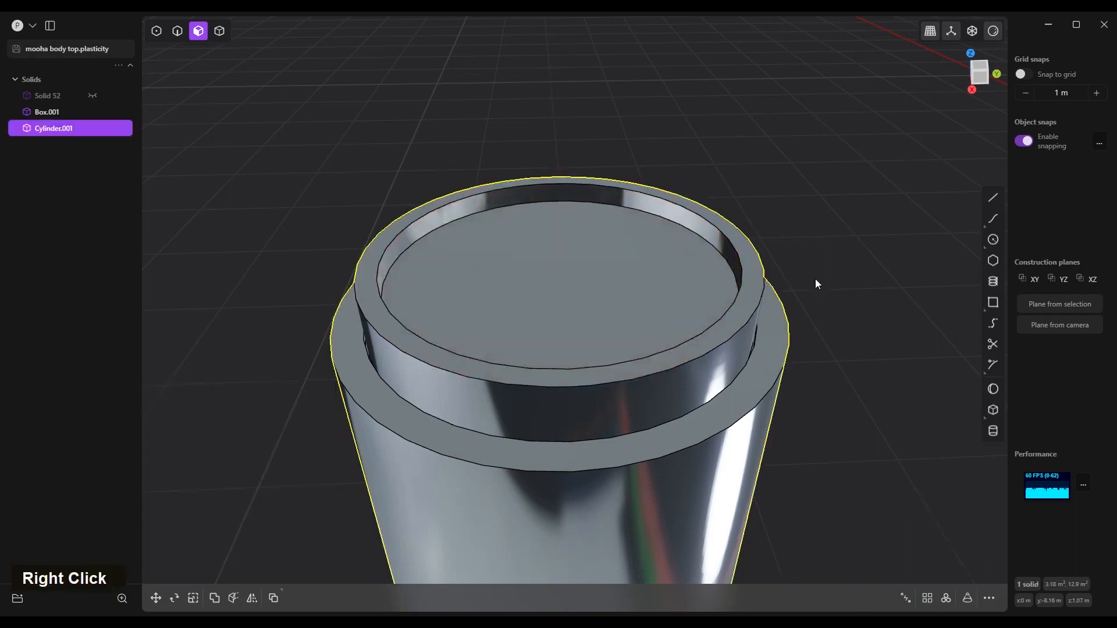
- Inset the cap's recessed face by about 0.06 m and extrude the inner disc upward about 0.17 m
{"action": "key", "text": "o"}
{"action": "key", "text": "o"}
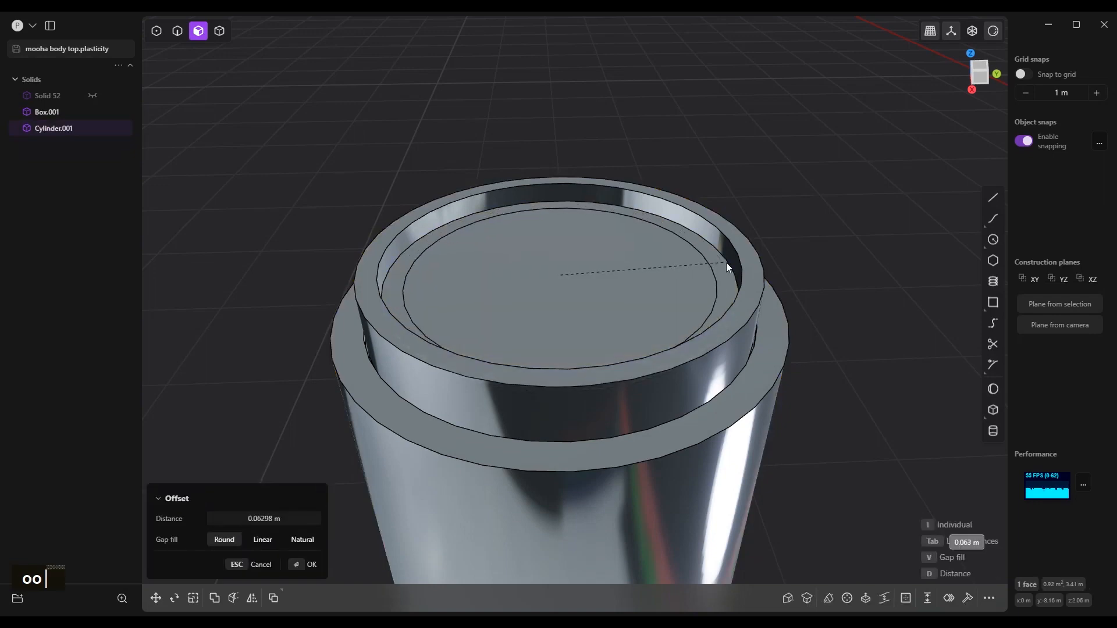
{"action": "right_click", "coordinate": [732, 261]}
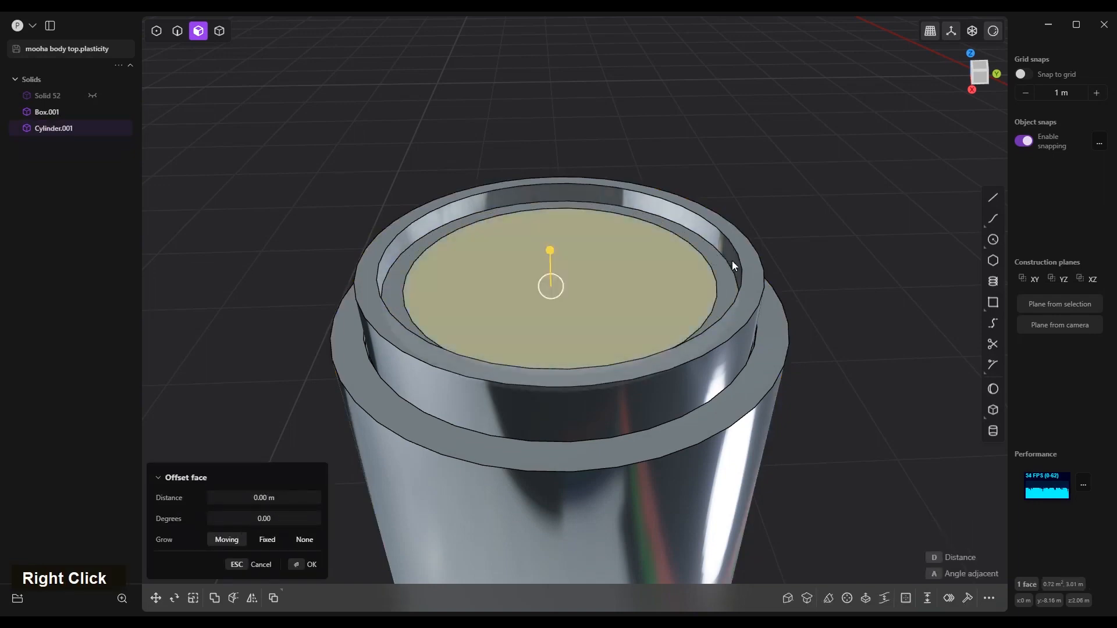
{"action": "key", "text": "e"}
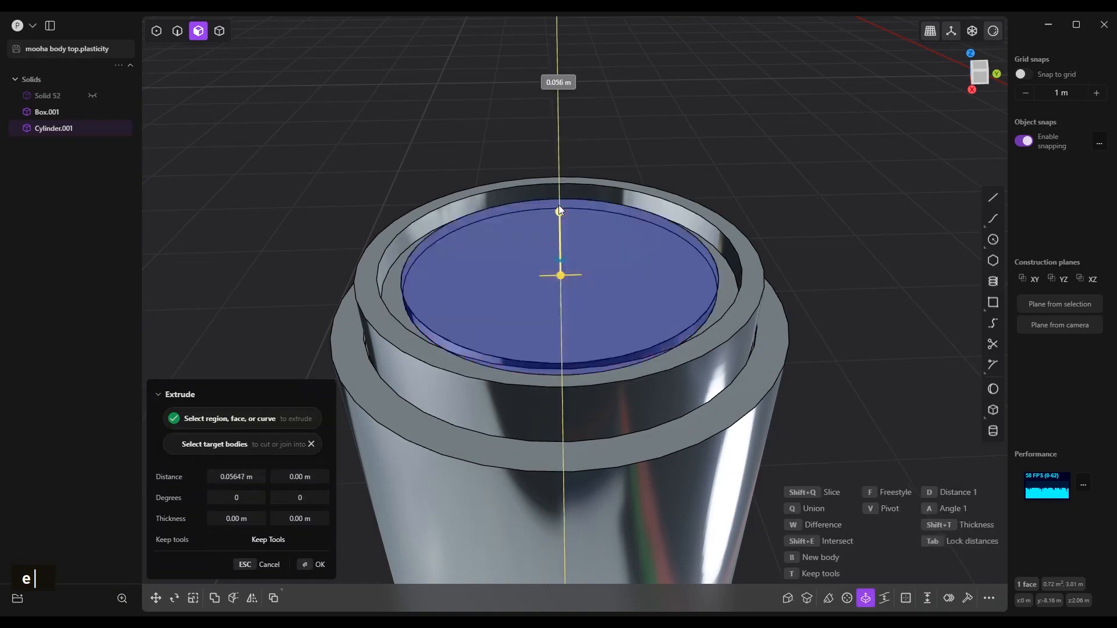
{"action": "key", "text": "Home"}
{"action": "right_click", "coordinate": [659, 261]}
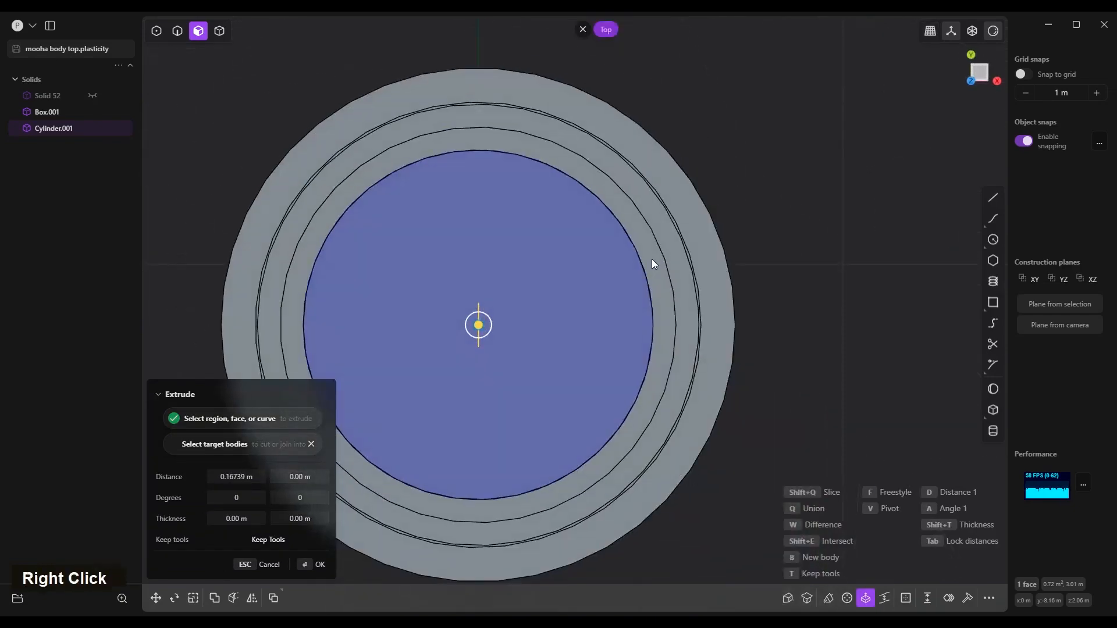
- Create a separate cylinder of about 0.17 m radius and 1.00 m height centred on the edge of the inner disc's top face
{"action": "key", "text": "g"}
{"action": "left_click", "coordinate": [489, 202]}
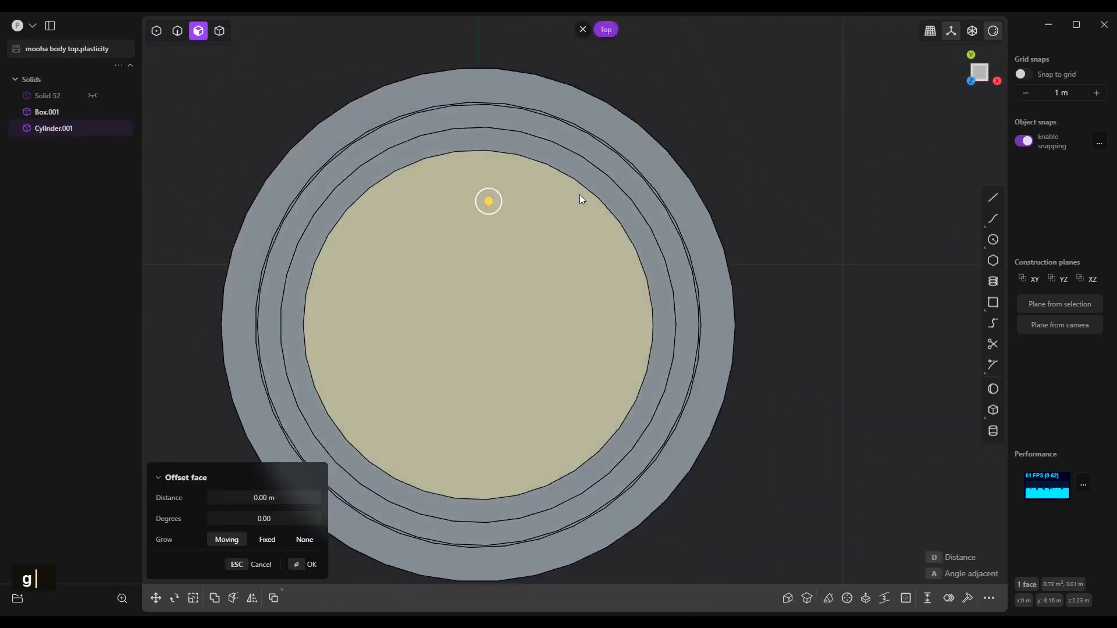
{"action": "right_click", "coordinate": [583, 200]}
{"action": "key", "text": "c"}
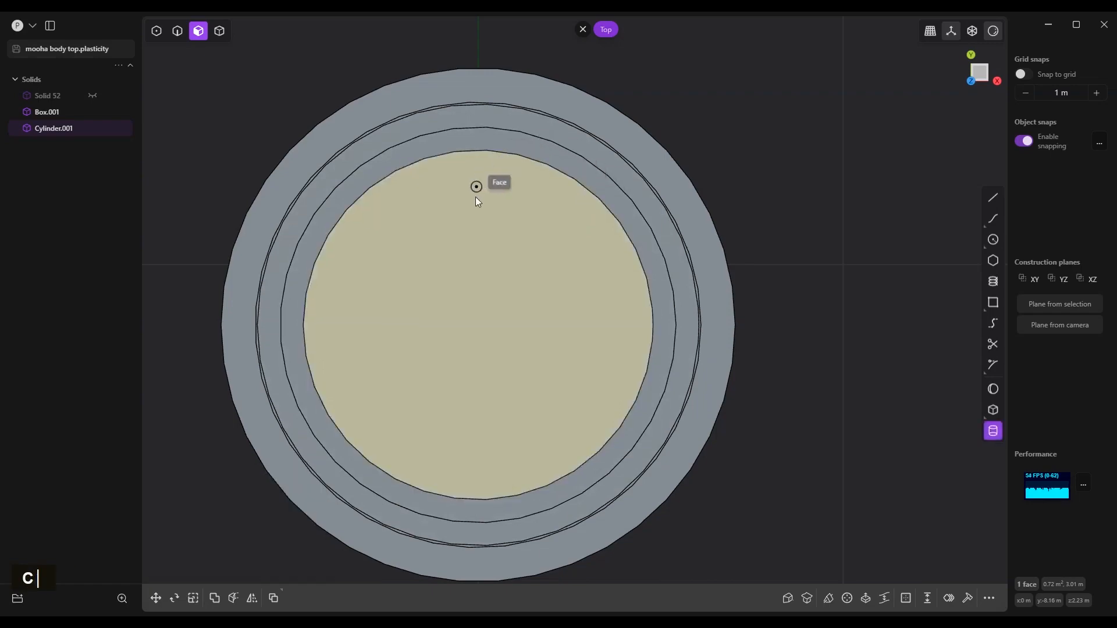
{"action": "left_click", "coordinate": [479, 153]}
{"action": "scroll", "coordinate": [527, 163], "scroll_direction": "up", "scroll_amount": 2}
{"action": "left_click", "coordinate": [573, 211]}
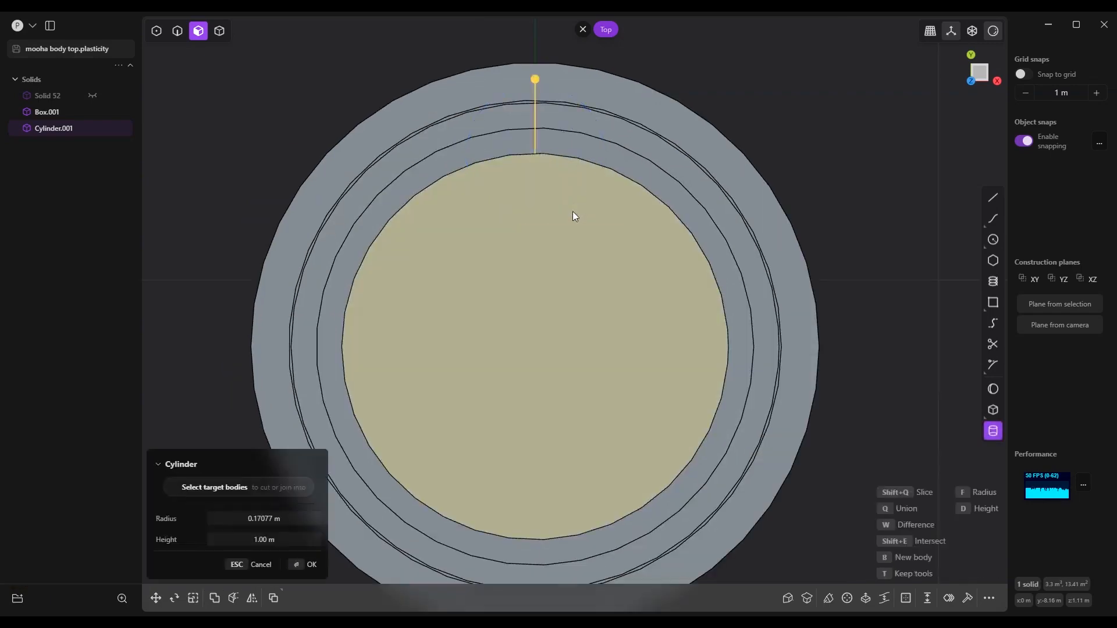
{"action": "mouse_move", "coordinate": [582, 208]}
{"action": "middle_mouse_down"}
{"action": "mouse_move", "coordinate": [536, 149]}
{"action": "mouse_move", "coordinate": [586, 219]}
{"action": "middle_mouse_up"}
{"action": "key", "text": "b"}
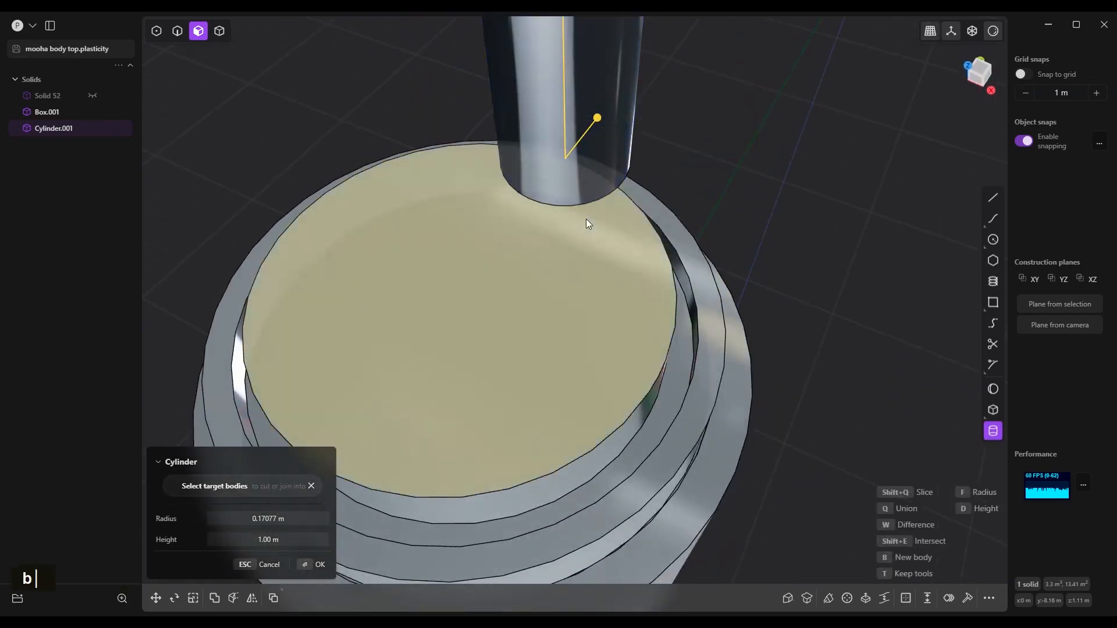
{"action": "right_click", "coordinate": [586, 219]}
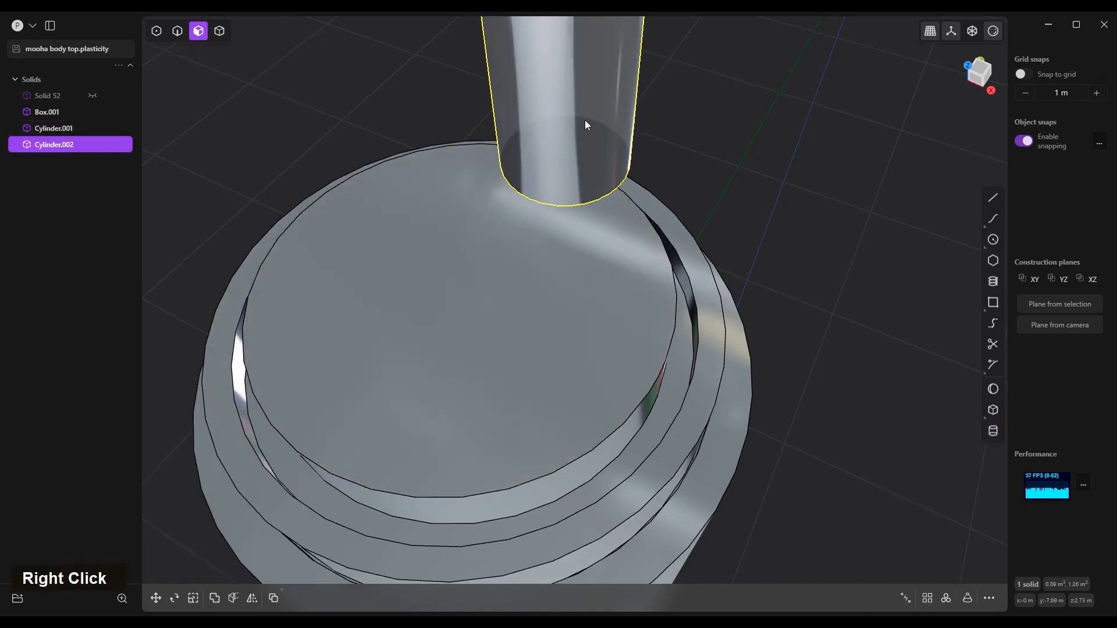
- Move the small cylinder about 0.10 m inward along negative Y and about 0.06 m down along Z into the disc
{"action": "key", "text": "g"}
{"action": "scroll", "coordinate": [518, 172], "scroll_direction": "down", "scroll_amount": 3}
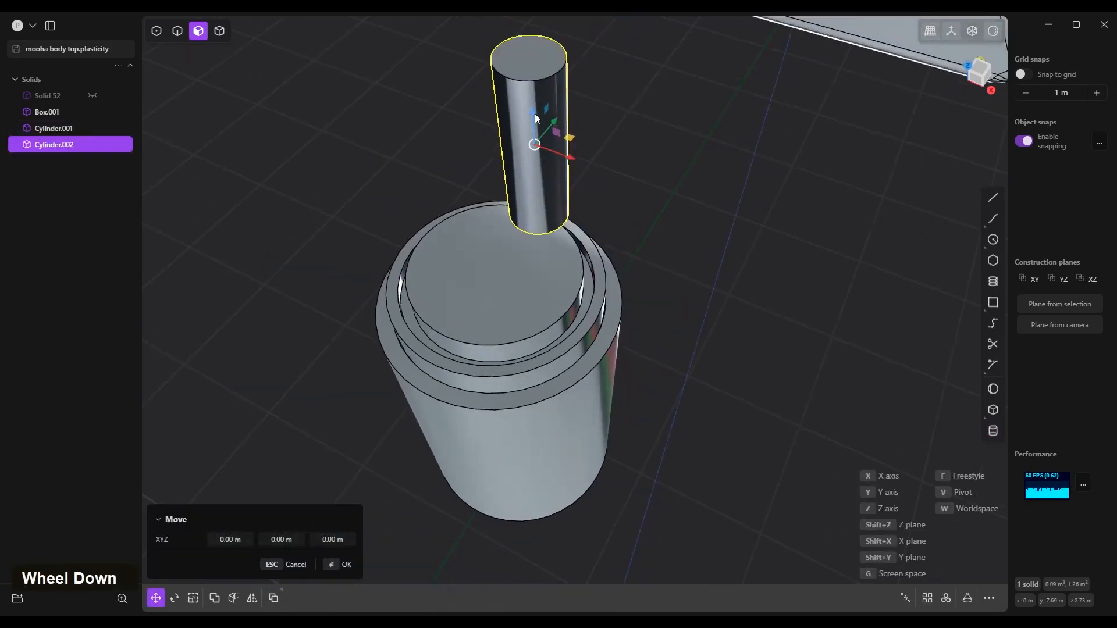
{"action": "key", "text": "Page_Down"}
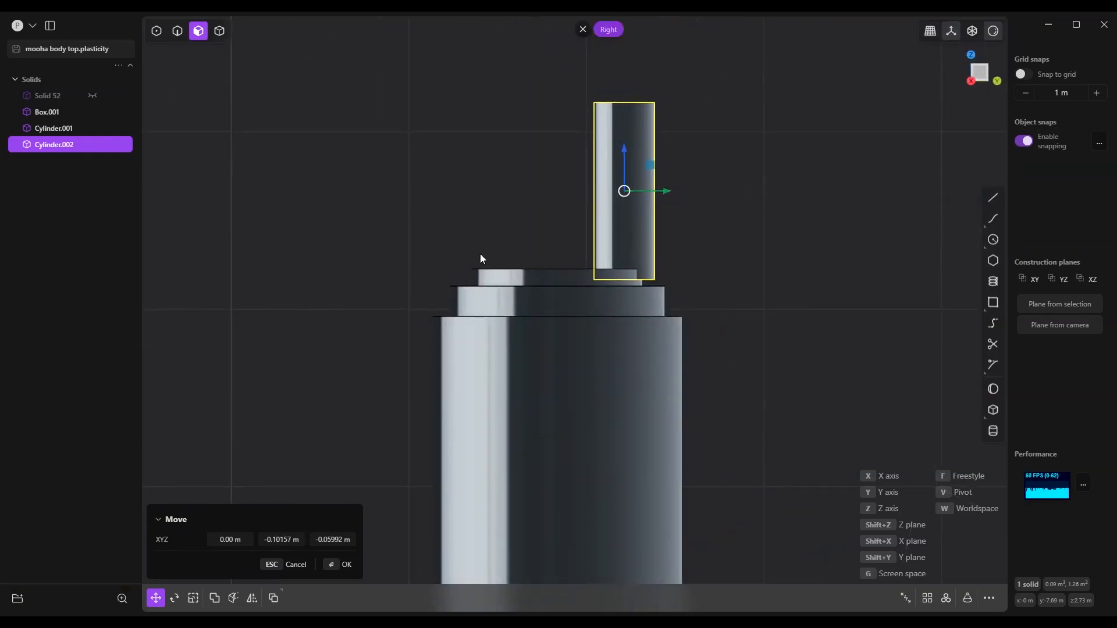
- Radially array the small cylinder around the large cylinder's centre with 5 instances over 360 degrees
{"action": "key", "text": "Home"}
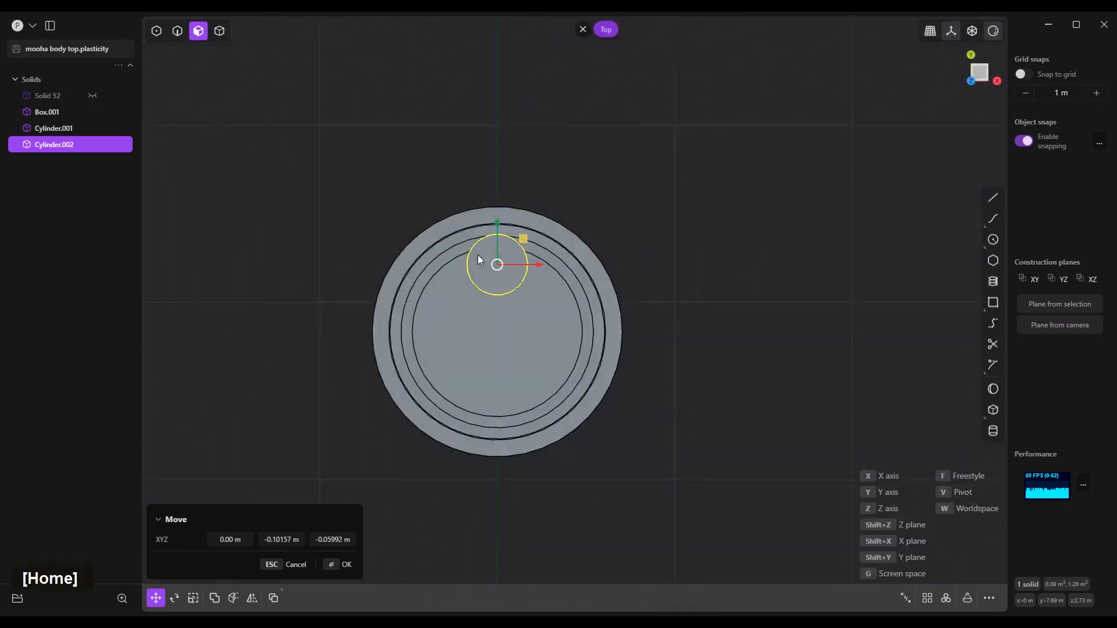
{"action": "left_click", "coordinate": [947, 600]}
{"action": "left_click", "coordinate": [499, 330]}
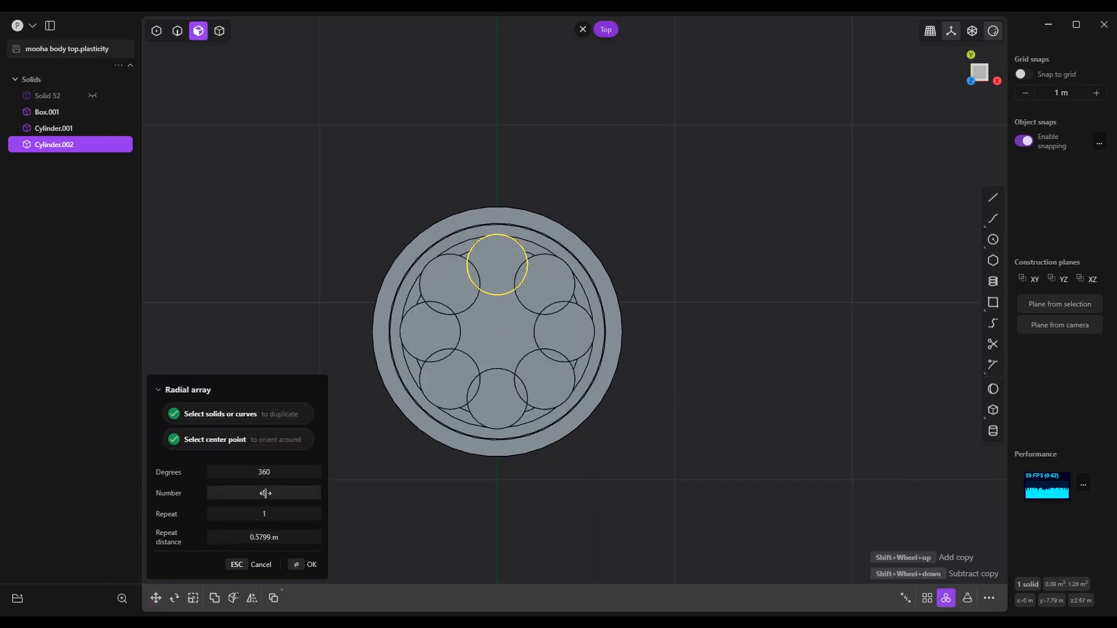
{"action": "left_click_drag", "start_coordinate": [265, 494], "coordinate": [259, 494]}
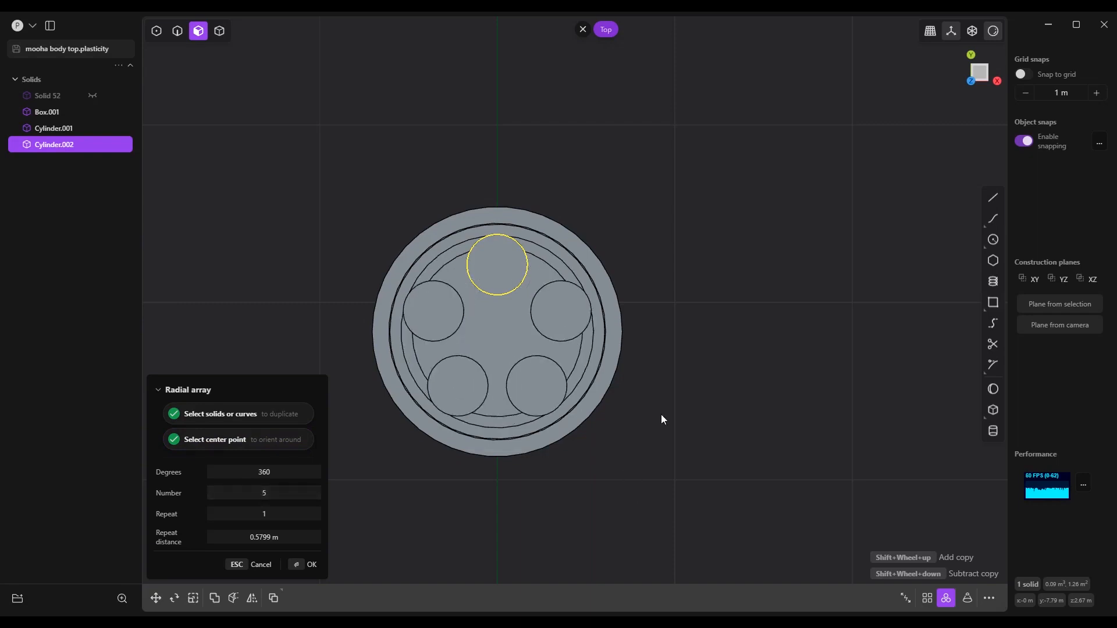
{"action": "right_click", "coordinate": [633, 410]}
- Subtract the five small cylinders from the large stepped cylinder with a Boolean difference
{"action": "key", "text": "4"}
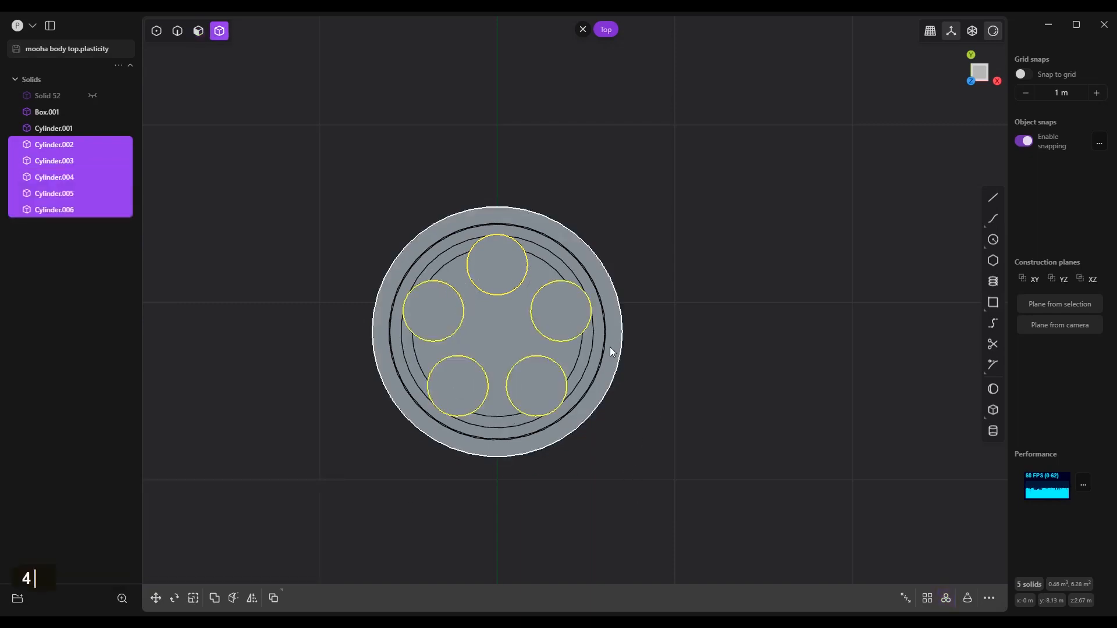
{"action": "left_click", "coordinate": [609, 349]}
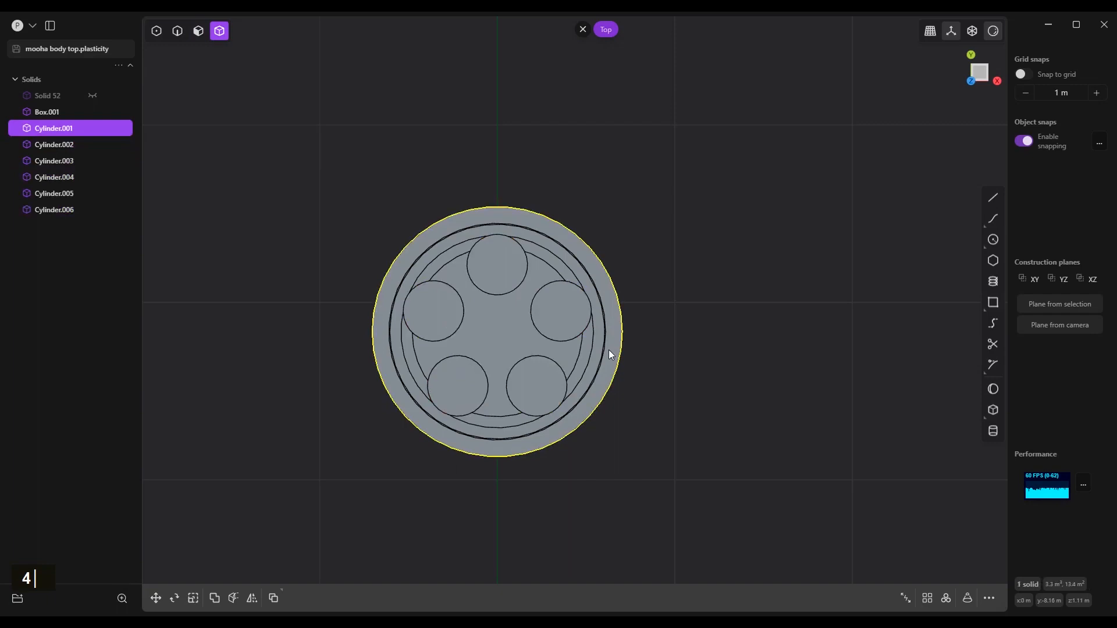
{"action": "key", "text": "q"}
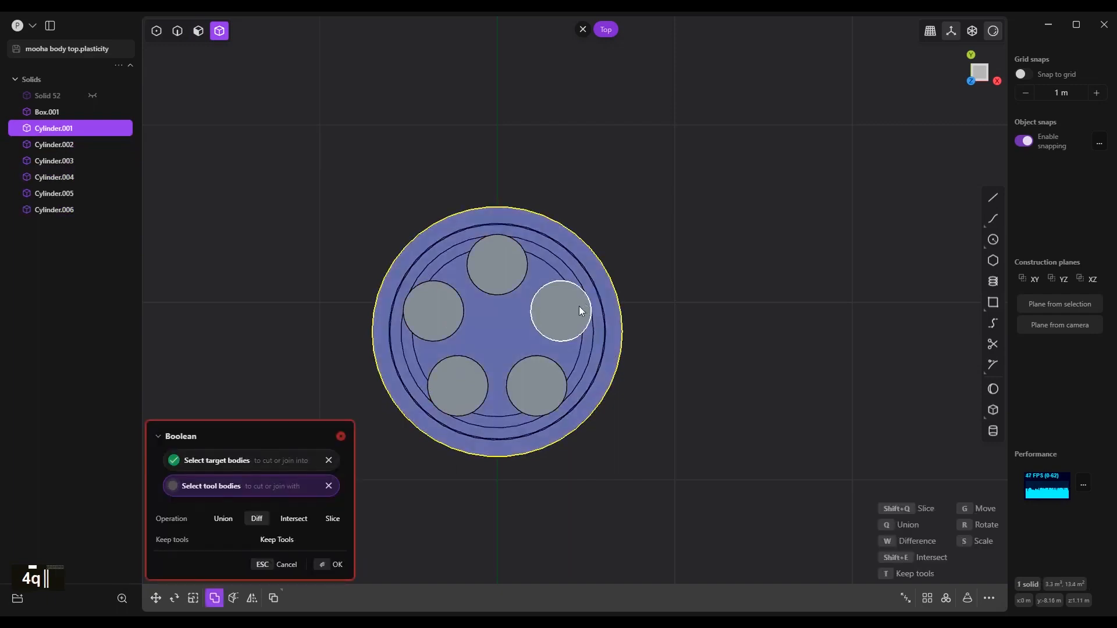
{"action": "left_click", "coordinate": [579, 306], "text": "shift"}
{"action": "left_click", "coordinate": [513, 269], "text": "shift"}
{"action": "left_click", "coordinate": [419, 314], "text": "shift"}
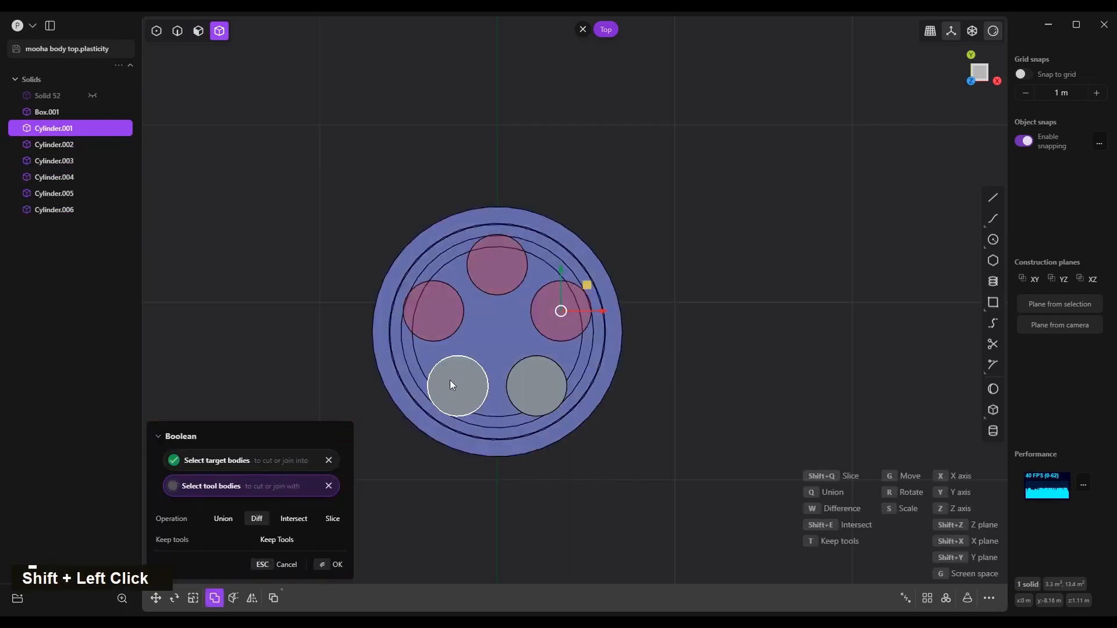
{"action": "left_click", "coordinate": [528, 389], "text": "shift"}
{"action": "right_click", "coordinate": [665, 339]}
- Fillet all the edges of the first circular notch in the top of the large cylinder
{"action": "middle_click_drag", "start_coordinate": [665, 339], "coordinate": [621, 205]}
{"action": "scroll", "coordinate": [524, 279], "scroll_direction": "up", "scroll_amount": 5}
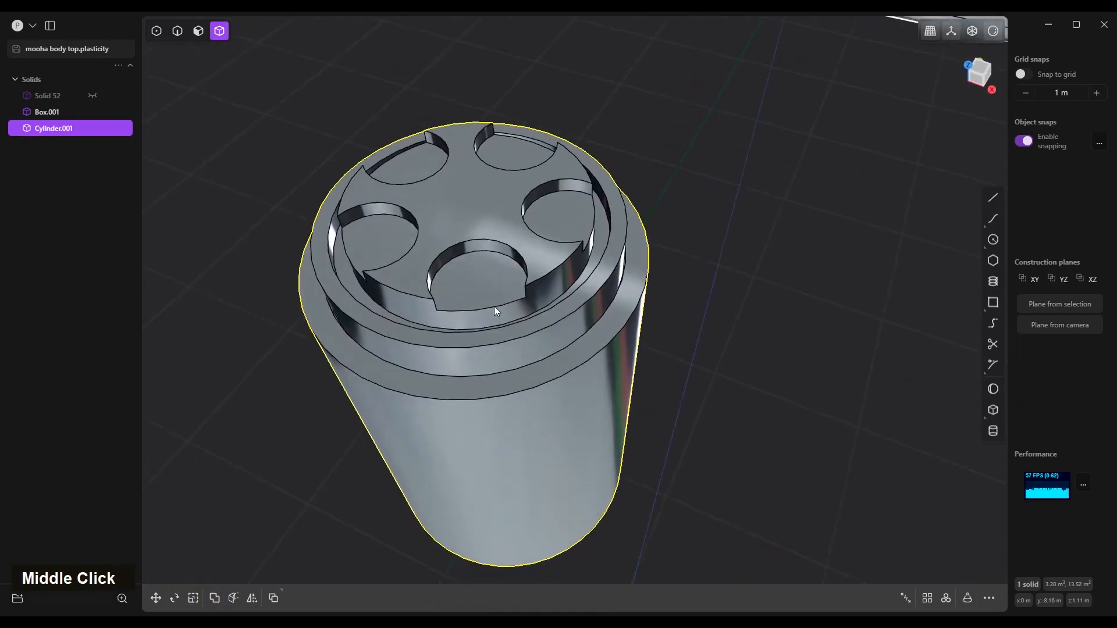
{"action": "middle_click_drag", "start_coordinate": [504, 170], "coordinate": [357, 148]}
{"action": "scroll", "coordinate": [437, 177], "scroll_direction": "up", "scroll_amount": 3}
{"action": "key", "text": "2"}
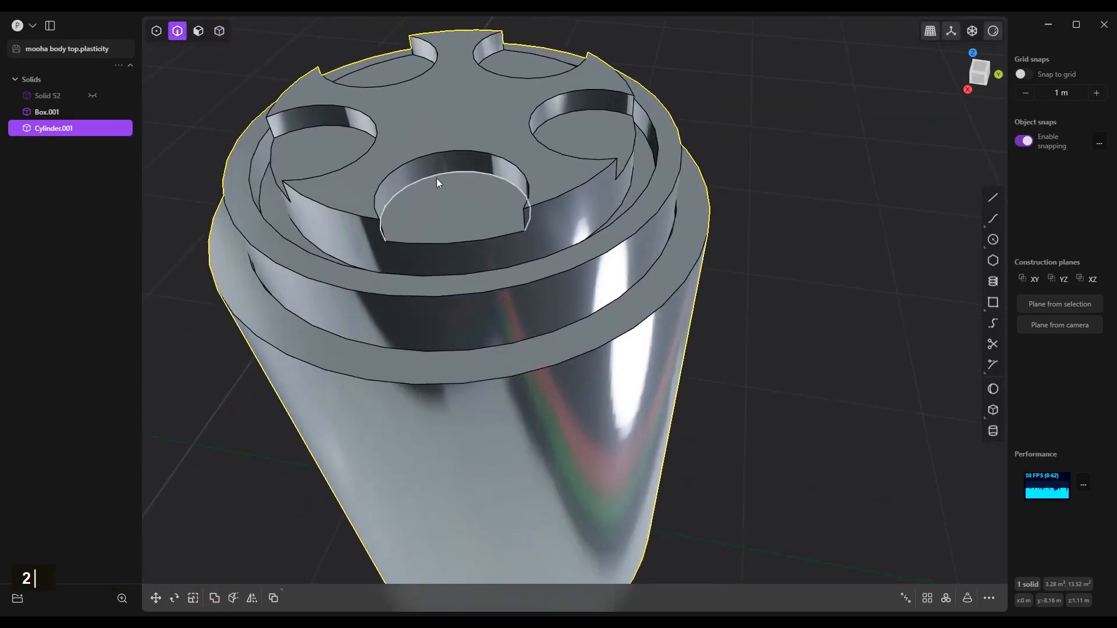
{"action": "left_click", "coordinate": [434, 179], "text": "alt"}
{"action": "left_click", "coordinate": [374, 195], "text": "alt+shift"}
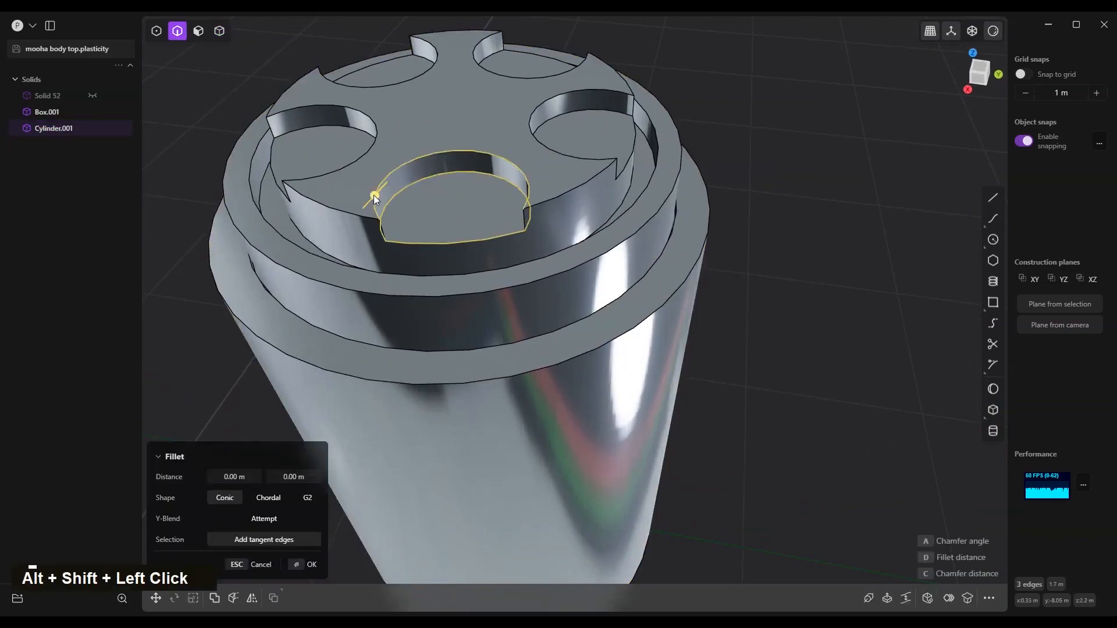
{"action": "middle_click_drag", "start_coordinate": [373, 195], "coordinate": [464, 192]}
{"action": "left_click", "coordinate": [464, 193], "text": "shift"}
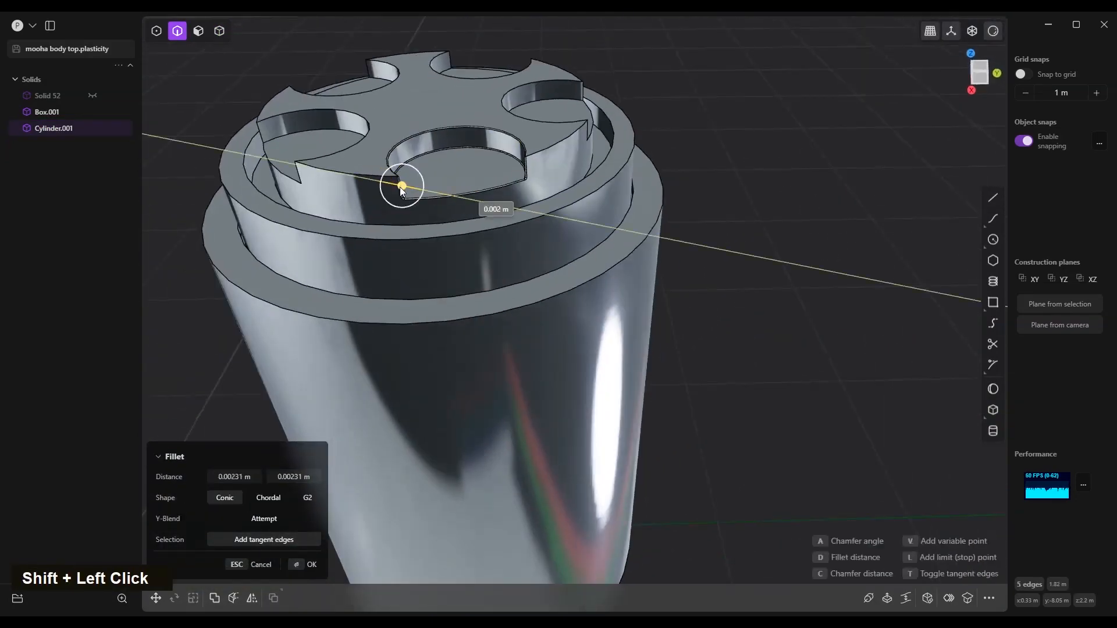
{"action": "left_click_drag", "start_coordinate": [400, 188], "coordinate": [519, 203]}
{"action": "right_click", "coordinate": [517, 202]}
- Fillet the inner circular edges of the raised ring surrounding the notched disc
{"action": "left_click", "coordinate": [494, 213], "text": "shift"}
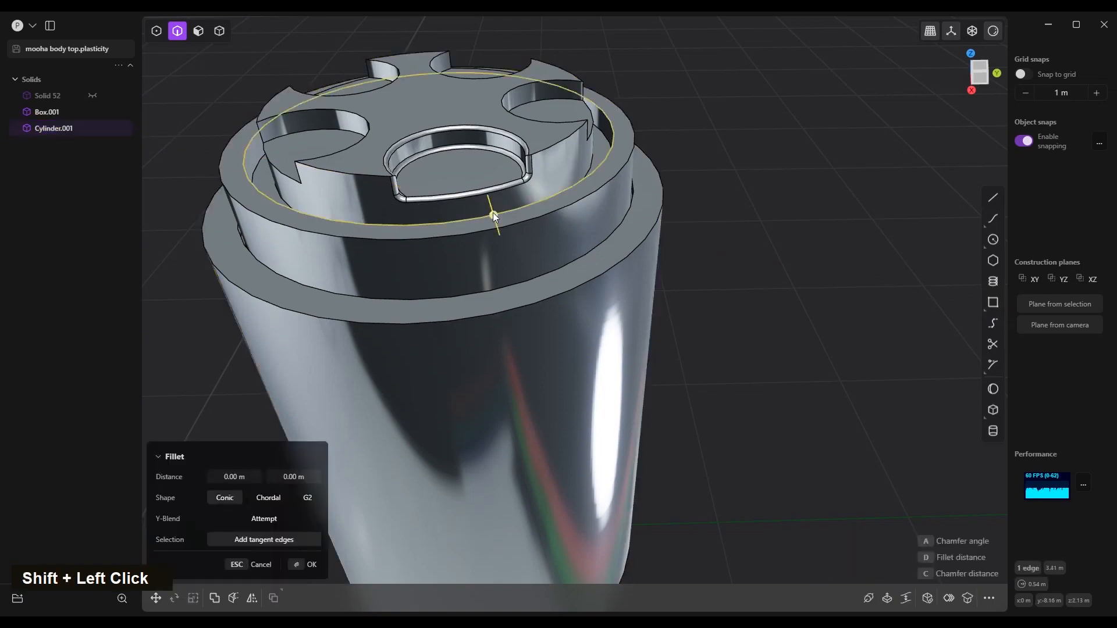
{"action": "middle_click_drag", "start_coordinate": [493, 213], "coordinate": [489, 235]}
{"action": "left_click_drag", "start_coordinate": [490, 225], "coordinate": [480, 221]}
{"action": "right_click", "coordinate": [381, 210]}
{"action": "left_click", "coordinate": [380, 212]}
{"action": "left_click_drag", "start_coordinate": [379, 212], "coordinate": [385, 213]}
{"action": "right_click", "coordinate": [385, 212]}
{"action": "middle_click_drag", "start_coordinate": [385, 213], "coordinate": [408, 204]}
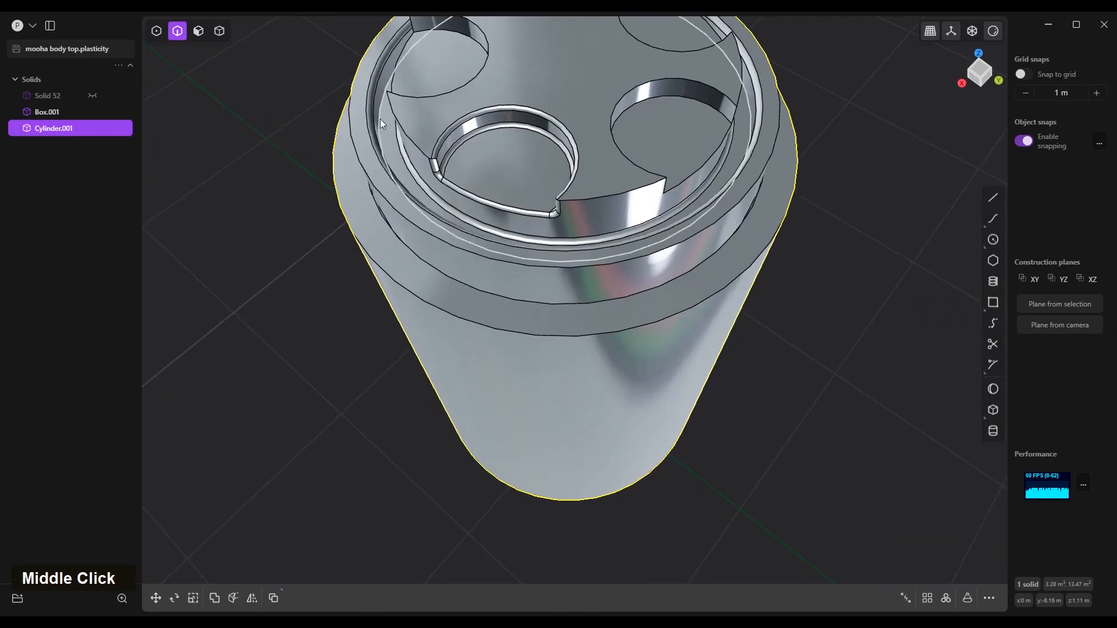
- Fillet the outer top edge of the raised ring by about 0.011 m
{"action": "left_click", "coordinate": [377, 118]}
{"action": "left_click_drag", "start_coordinate": [376, 117], "coordinate": [373, 119]}
{"action": "middle_click_drag", "start_coordinate": [376, 212], "coordinate": [384, 185]}
{"action": "right_click", "coordinate": [384, 186]}
{"action": "left_click", "coordinate": [382, 180]}
{"action": "mouse_move", "coordinate": [383, 181]}
{"action": "left_mouse_down"}
{"action": "mouse_move", "coordinate": [391, 188]}
{"action": "mouse_move", "coordinate": [380, 182]}
{"action": "left_mouse_up"}
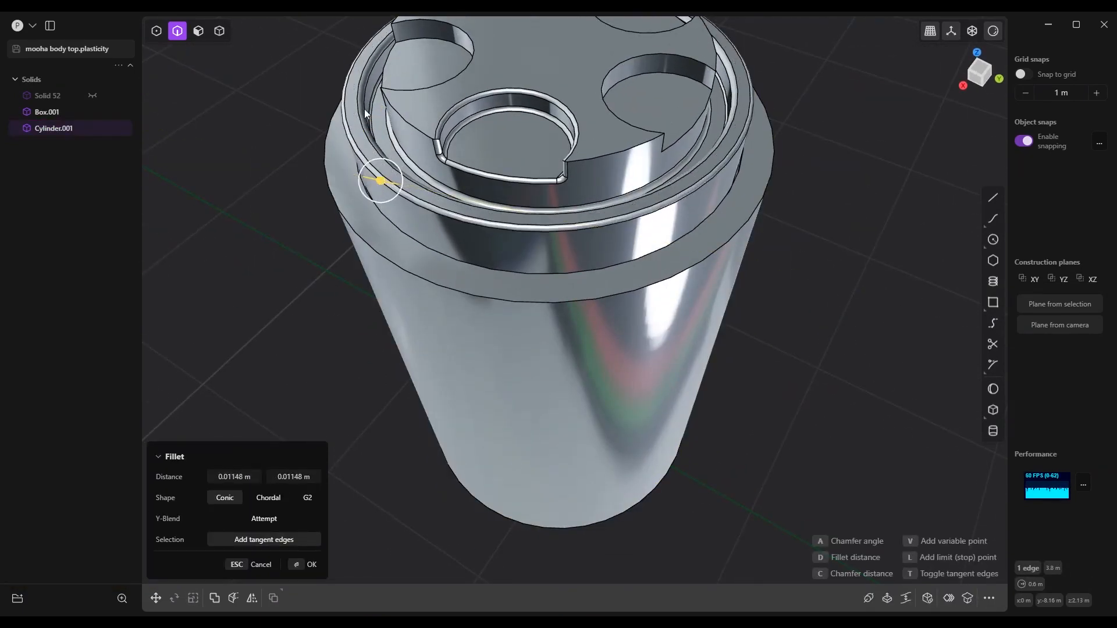
{"action": "right_click", "coordinate": [381, 183]}
- Bevel the inner and outer edges of the large cylinder's lower outer step
{"action": "left_click", "coordinate": [372, 224]}
{"action": "left_click_drag", "start_coordinate": [373, 223], "coordinate": [364, 247]}
{"action": "right_click", "coordinate": [390, 247]}
{"action": "left_click", "coordinate": [368, 246]}
{"action": "right_click", "coordinate": [364, 247]}
- Fillet all the edges of the second notch, next to the filleted one, by about 0.01 m
{"action": "middle_click_drag", "start_coordinate": [603, 230], "coordinate": [589, 199]}
{"action": "left_click", "coordinate": [607, 217], "text": "alt"}
{"action": "left_click", "coordinate": [556, 205], "text": "alt+shift"}
{"action": "left_click", "coordinate": [674, 200], "text": "shift"}
{"action": "left_click_drag", "start_coordinate": [674, 200], "coordinate": [577, 177], "text": "shift"}
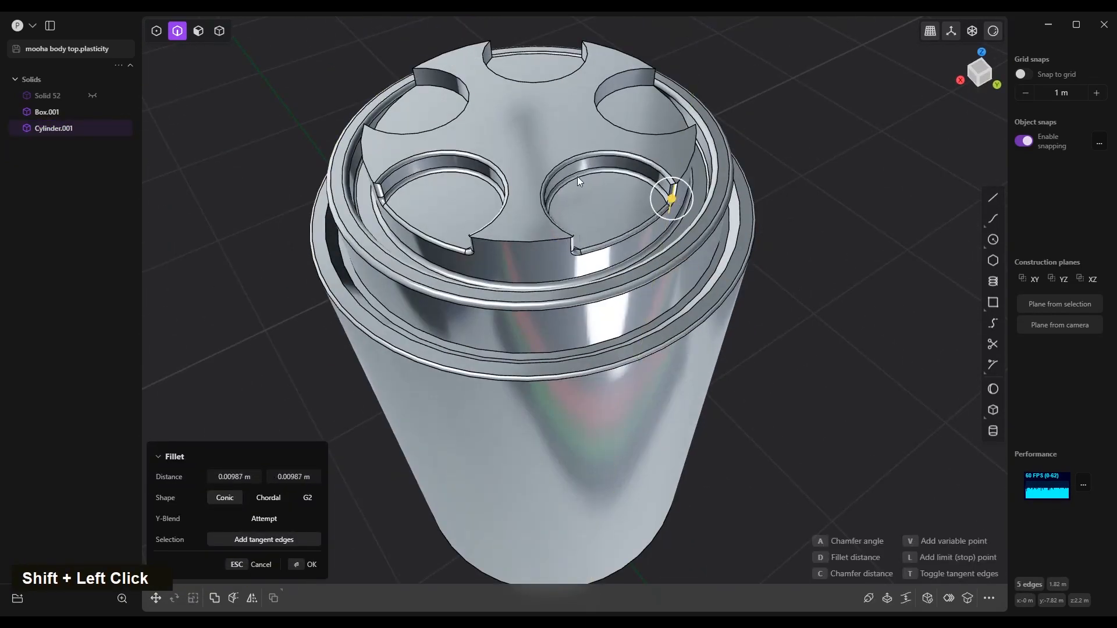
{"action": "right_click", "coordinate": [576, 177]}
- Fillet all the edges of the third circular notch with a similar small radius
{"action": "middle_click_drag", "start_coordinate": [577, 178], "coordinate": [512, 186]}
{"action": "middle_click_drag", "start_coordinate": [512, 186], "coordinate": [562, 211], "text": "shift"}
{"action": "left_click", "coordinate": [561, 210], "text": "alt"}
{"action": "left_click", "coordinate": [628, 169], "text": "alt+shift"}
{"action": "left_click", "coordinate": [525, 205], "text": "shift"}
{"action": "left_click_drag", "start_coordinate": [525, 203], "coordinate": [467, 150], "text": "shift"}
{"action": "right_click", "coordinate": [467, 150]}
- Fillet all the edges of the fourth circular notch to match the others
{"action": "middle_click_drag", "start_coordinate": [467, 150], "coordinate": [412, 185]}
{"action": "middle_click_drag", "start_coordinate": [412, 185], "coordinate": [523, 245], "text": "shift"}
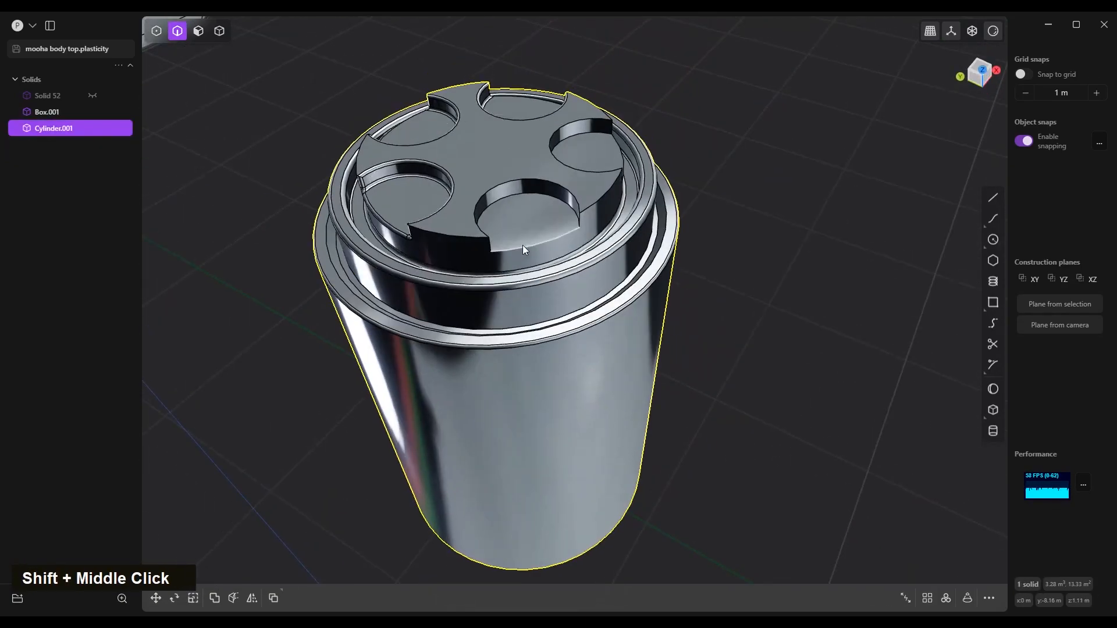
{"action": "left_click", "coordinate": [523, 248], "text": "alt"}
{"action": "left_click", "coordinate": [486, 240], "text": "shift"}
{"action": "left_click", "coordinate": [581, 220], "text": "shift"}
{"action": "left_click_drag", "start_coordinate": [581, 220], "coordinate": [604, 248], "text": "shift"}
{"action": "right_click", "coordinate": [604, 248]}
- Fillet the edges of the last remaining notch in the disc
{"action": "middle_click_drag", "start_coordinate": [604, 248], "coordinate": [552, 252]}
{"action": "middle_click_drag", "start_coordinate": [553, 252], "coordinate": [515, 247], "text": "shift"}
{"action": "left_click", "coordinate": [571, 247], "text": "alt"}
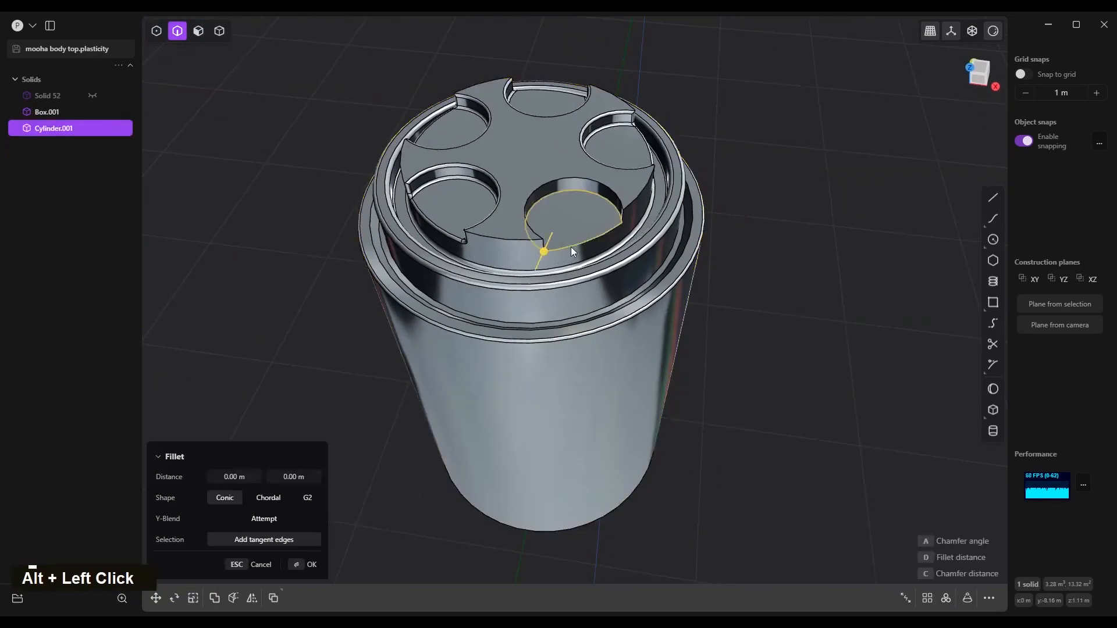
{"action": "left_click", "coordinate": [543, 243], "text": "shift"}
{"action": "left_click", "coordinate": [541, 242], "text": "shift"}
{"action": "key", "text": "ctrl+z"}
{"action": "left_click_drag", "start_coordinate": [544, 241], "coordinate": [553, 213]}
{"action": "right_click", "coordinate": [553, 212]}
- Fillet the five outer top edge segments of the disc between the notches by about 0.041 m
{"action": "left_click", "coordinate": [506, 239]}
{"action": "left_click", "coordinate": [643, 185], "text": "shift"}
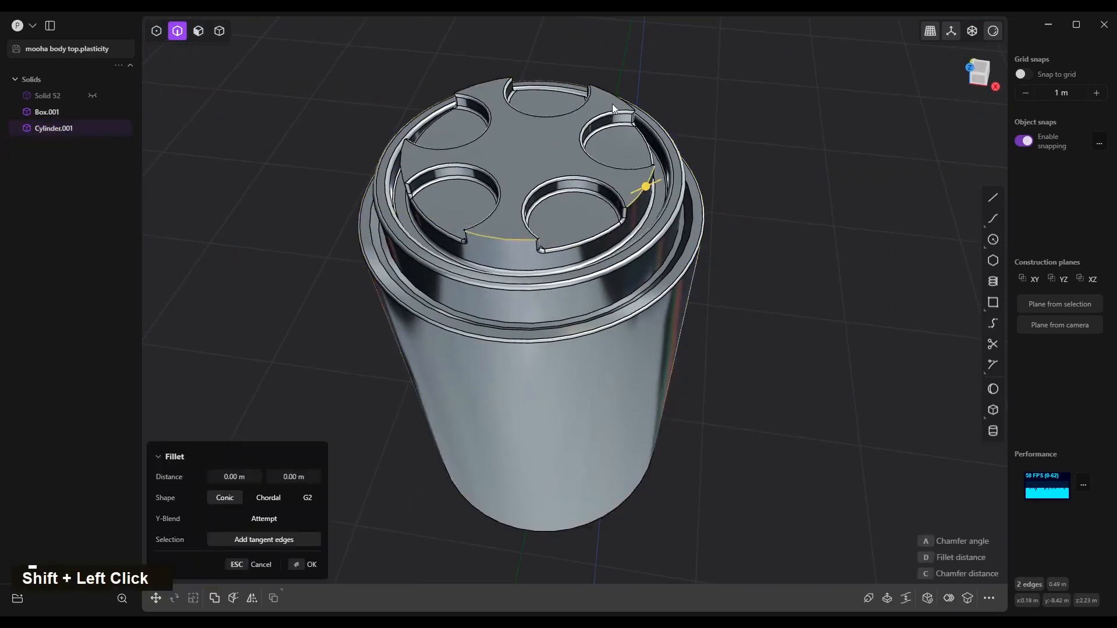
{"action": "left_click", "coordinate": [612, 98], "text": "shift"}
{"action": "left_click", "coordinate": [483, 85], "text": "shift"}
{"action": "left_click", "coordinate": [402, 158], "text": "shift"}
{"action": "left_click_drag", "start_coordinate": [402, 158], "coordinate": [396, 161], "text": "shift"}
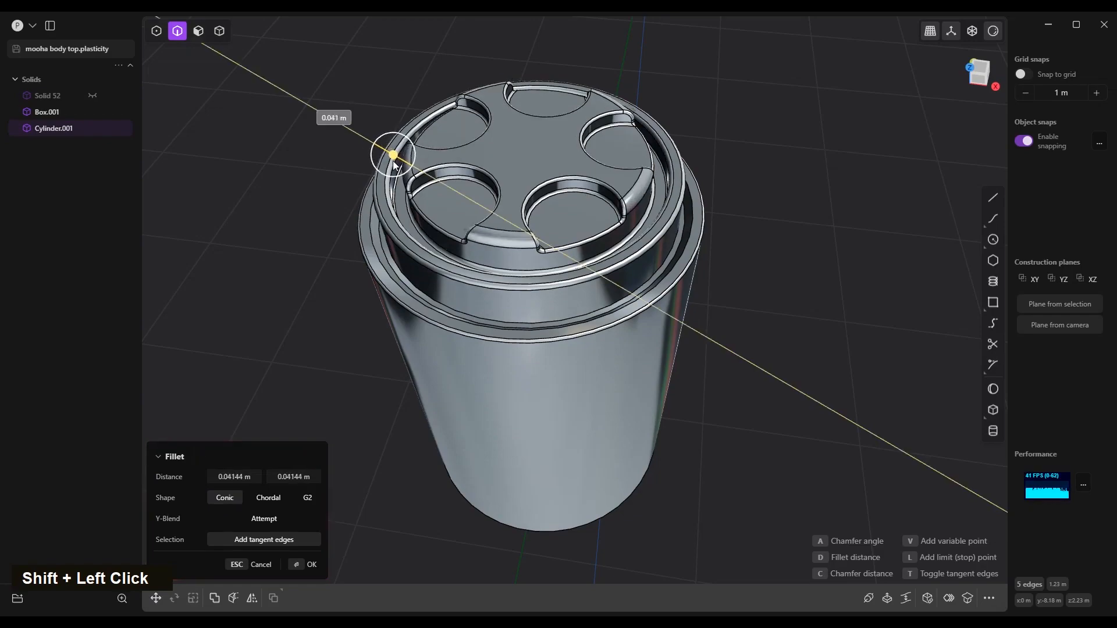
{"action": "right_click", "coordinate": [396, 160]}
- Create a separate cylinder of about 0.066 m radius and 0.036 m height at the centre of the notch on the positive Y side
{"action": "middle_click_drag", "start_coordinate": [510, 202], "coordinate": [583, 228]}
{"action": "scroll", "coordinate": [531, 200], "scroll_direction": "down", "scroll_amount": 5}
{"action": "key", "text": "Home"}
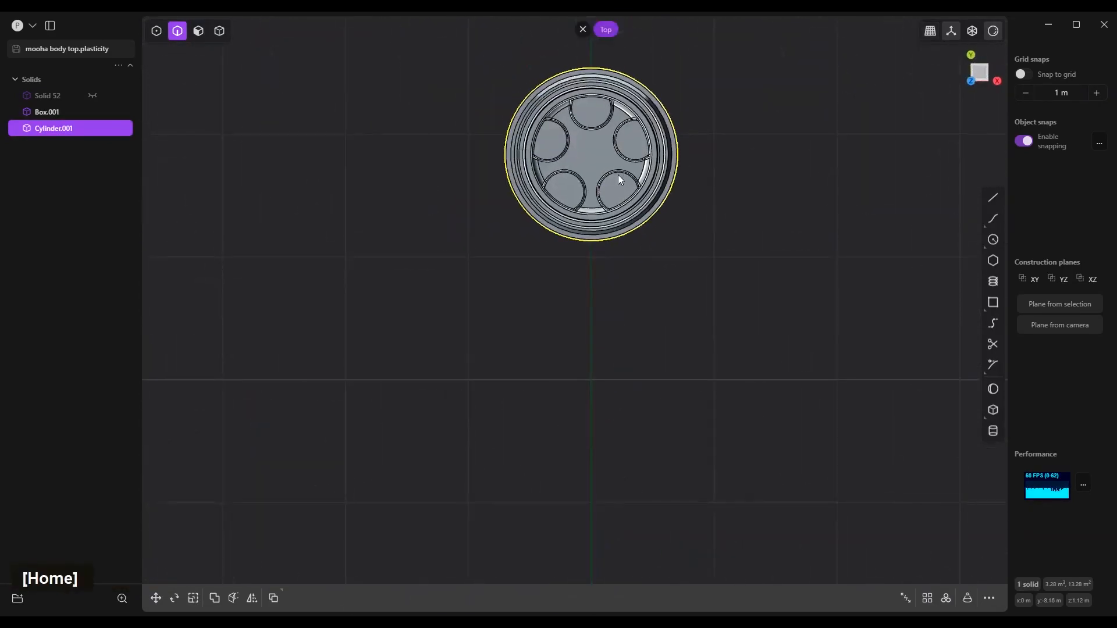
{"action": "scroll", "coordinate": [582, 163], "scroll_direction": "up", "scroll_amount": 5}
{"action": "key", "text": "c"}
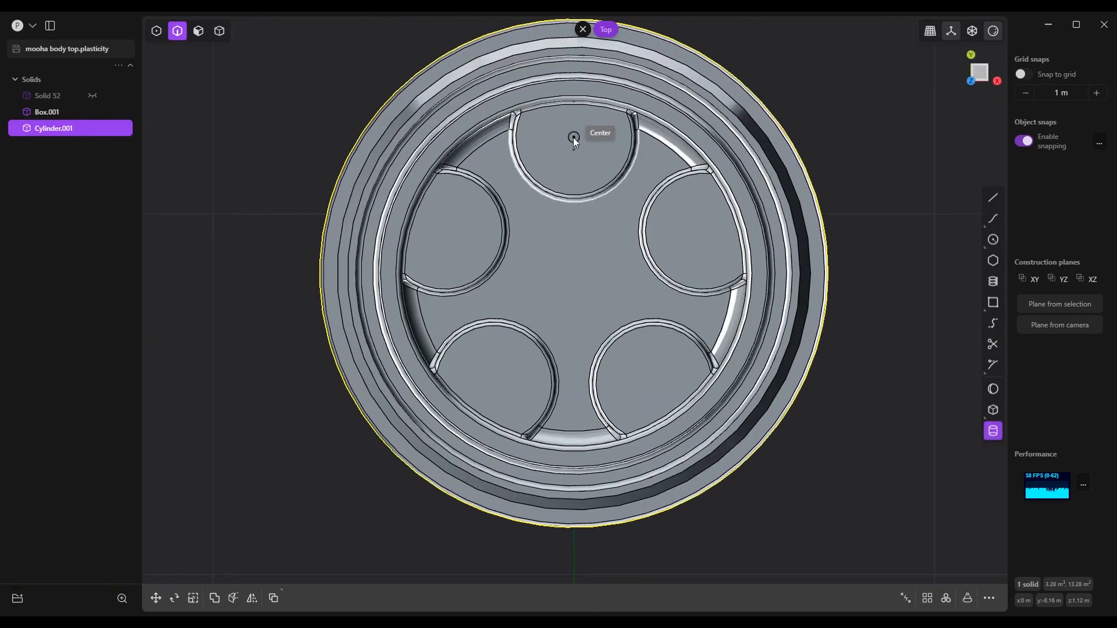
{"action": "left_click", "coordinate": [574, 136]}
{"action": "left_click", "coordinate": [590, 155]}
{"action": "middle_click_drag", "start_coordinate": [590, 155], "coordinate": [493, 93]}
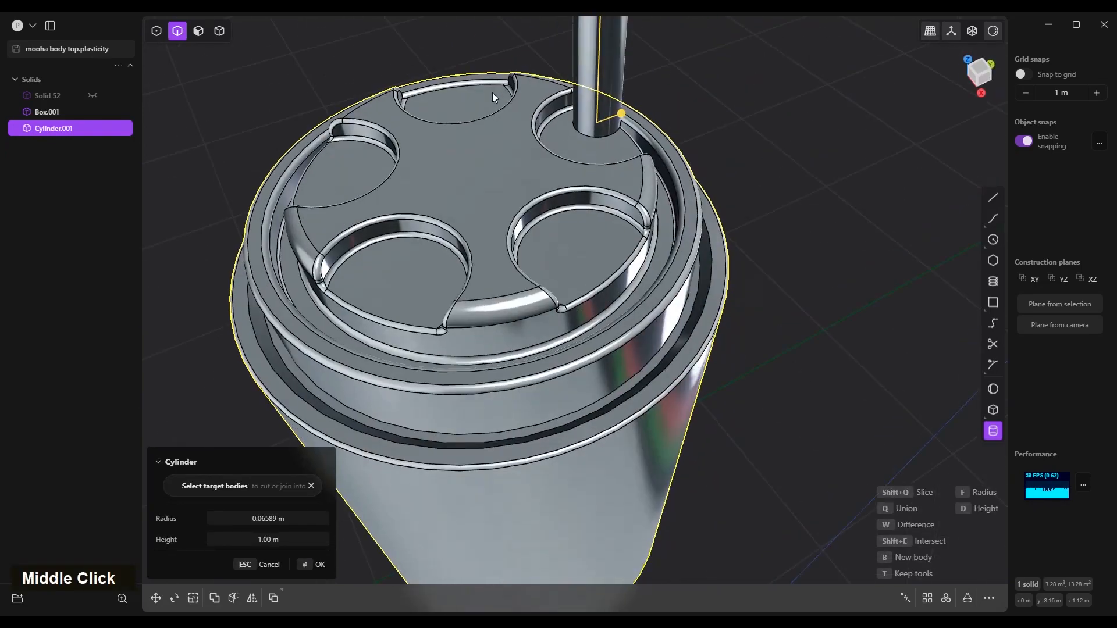
{"action": "scroll", "coordinate": [432, 388], "scroll_direction": "up", "scroll_amount": 3}
{"action": "scroll", "coordinate": [530, 293], "scroll_direction": "down", "scroll_amount": 3}
{"action": "scroll", "coordinate": [594, 95], "scroll_direction": "up", "scroll_amount": 3}
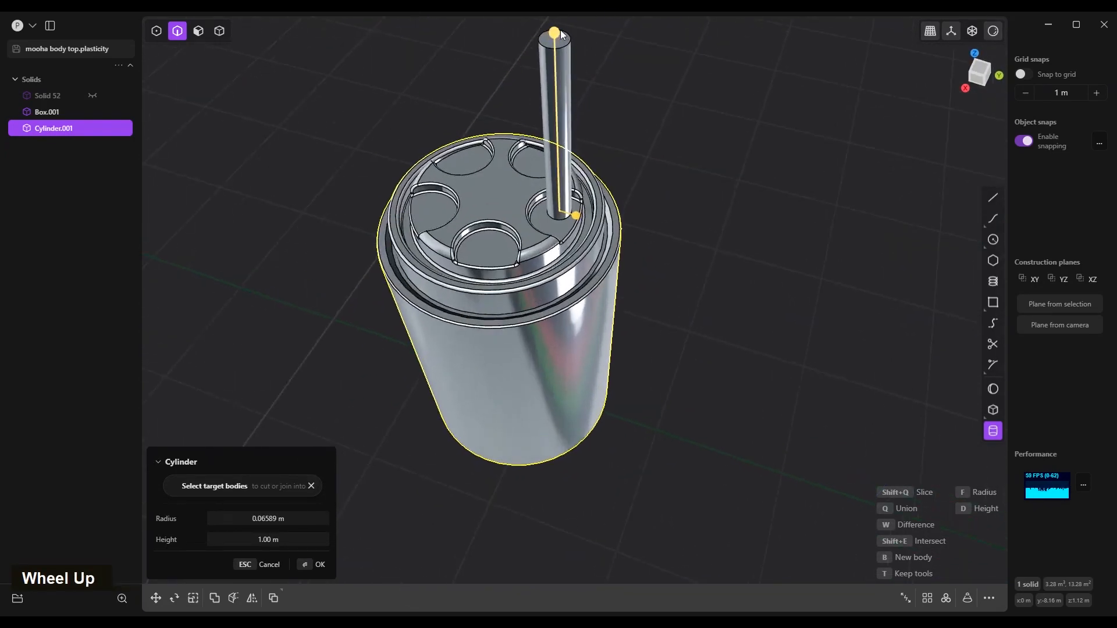
{"action": "scroll", "coordinate": [563, 207], "scroll_direction": "down", "scroll_amount": 5}
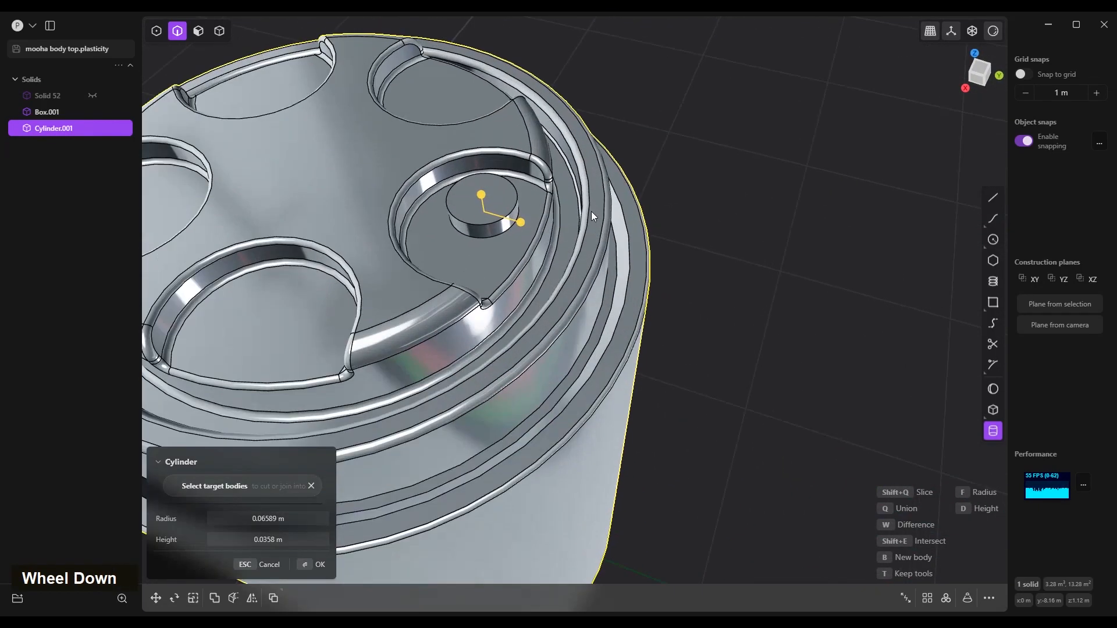
{"action": "left_click", "coordinate": [488, 197]}
- Move the small cylinder about 0.06 m down along Z into the notch floor
{"action": "key", "text": "4"}
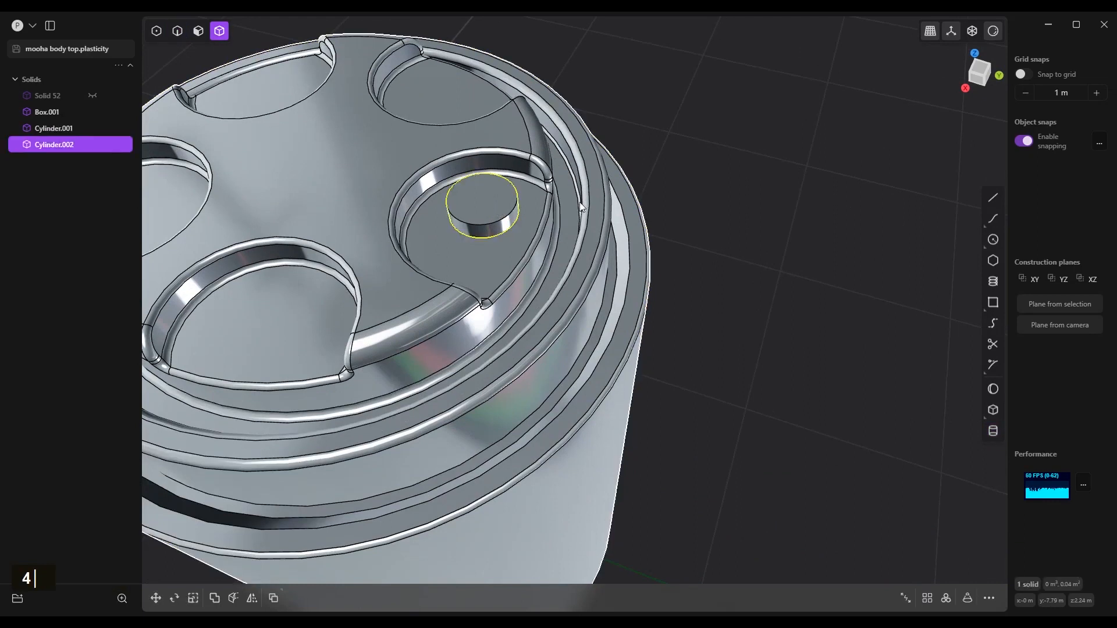
{"action": "key", "text": "g"}
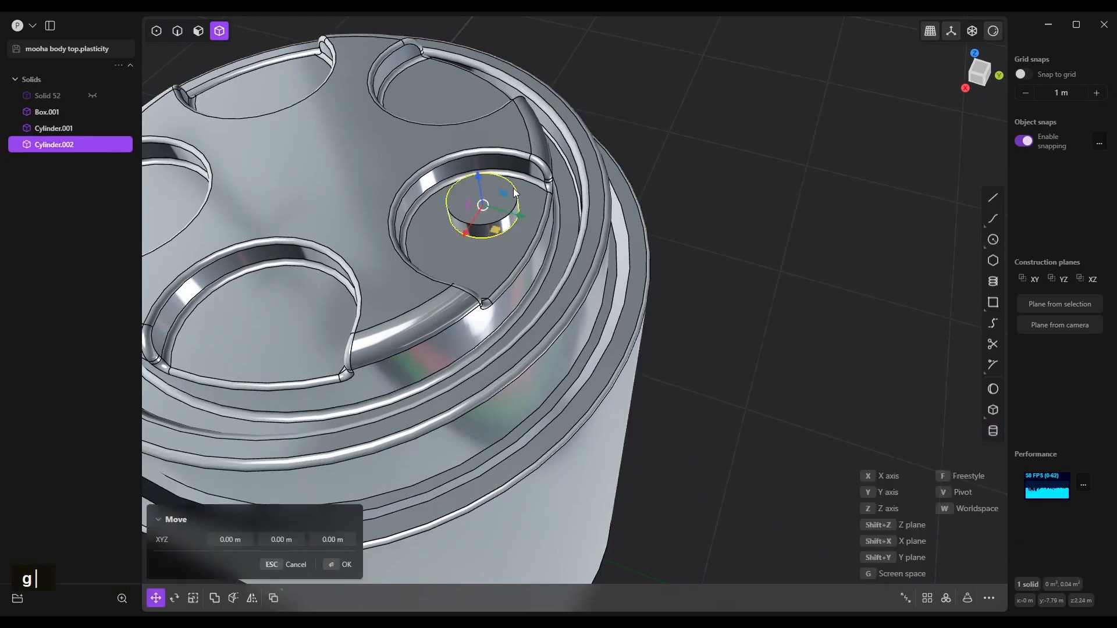
{"action": "left_click_drag", "start_coordinate": [480, 176], "coordinate": [481, 210]}
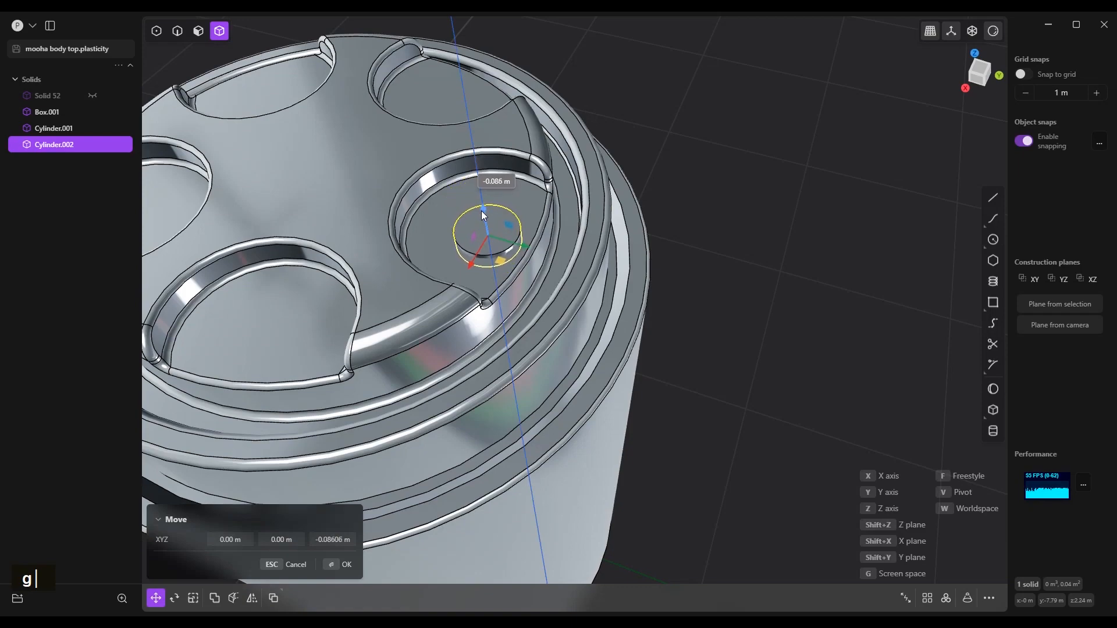
{"action": "key", "text": "ctrl+z"}
{"action": "key", "text": "ctrl+z"}
- Radially array the small cylinder around the large cylinder's centre with 5 instances over 360 degrees
{"action": "key", "text": "Home"}
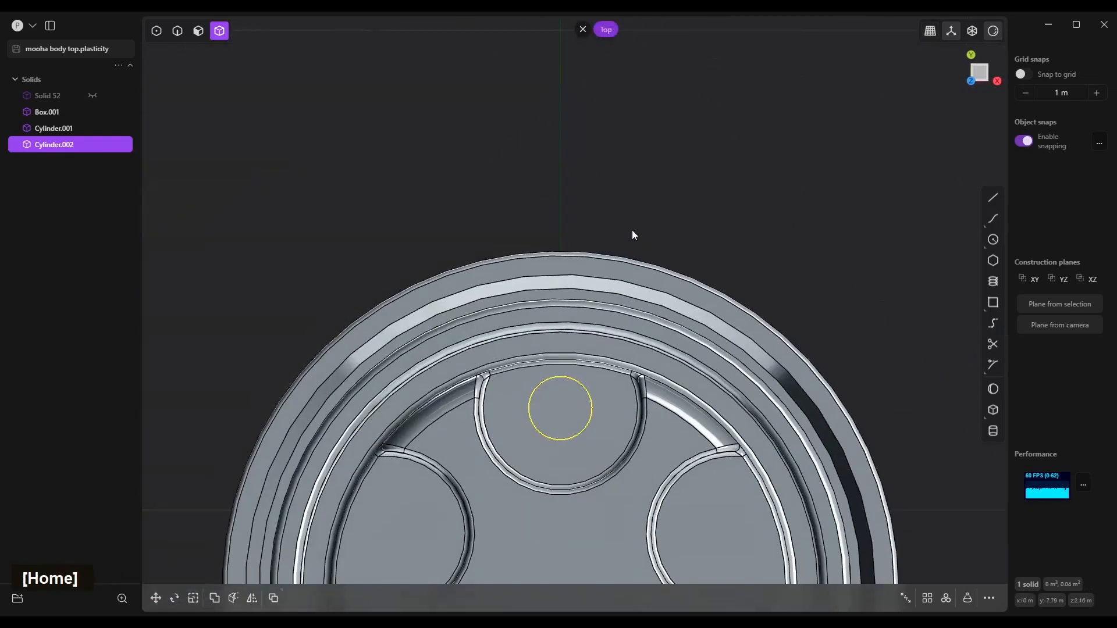
{"action": "middle_click_drag", "start_coordinate": [633, 235], "coordinate": [579, 199], "text": "shift"}
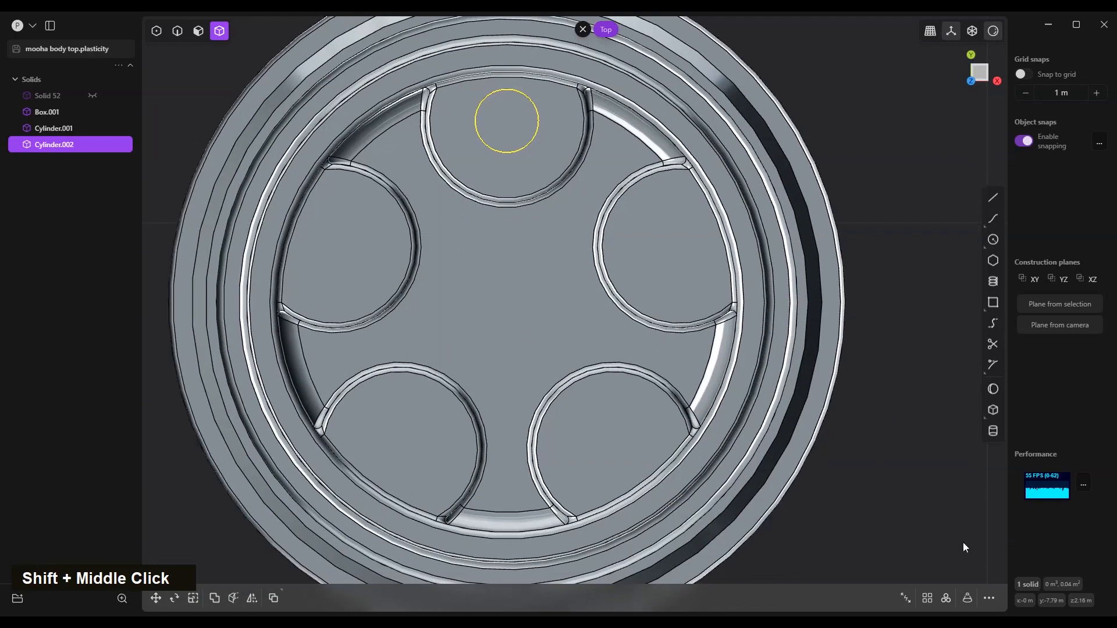
{"action": "left_click", "coordinate": [946, 599]}
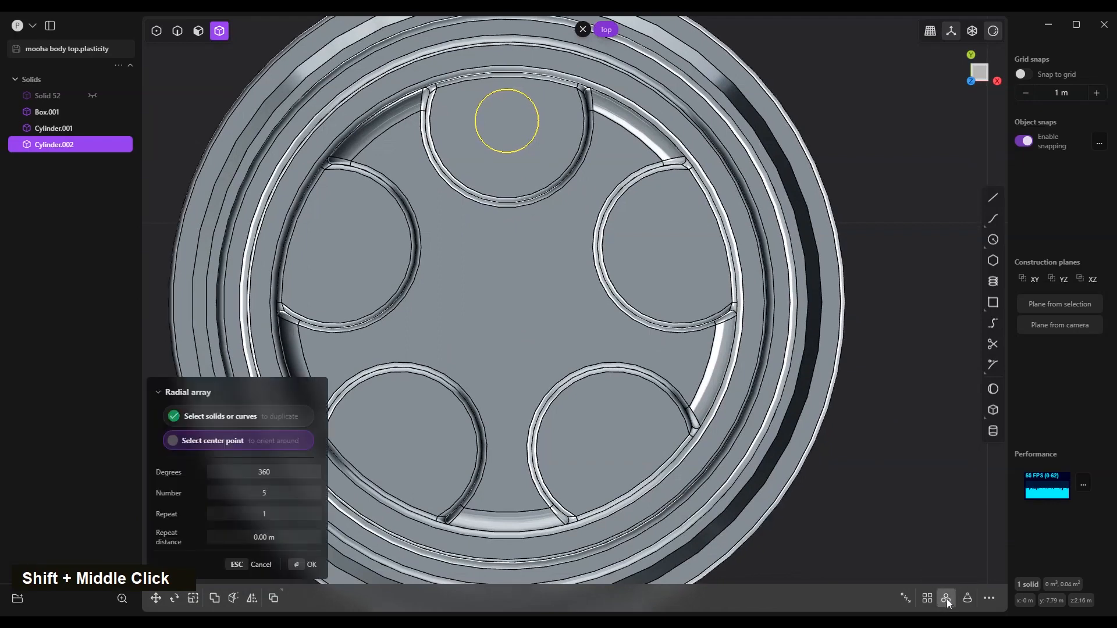
{"action": "left_click", "coordinate": [508, 300]}
{"action": "right_click", "coordinate": [508, 300]}
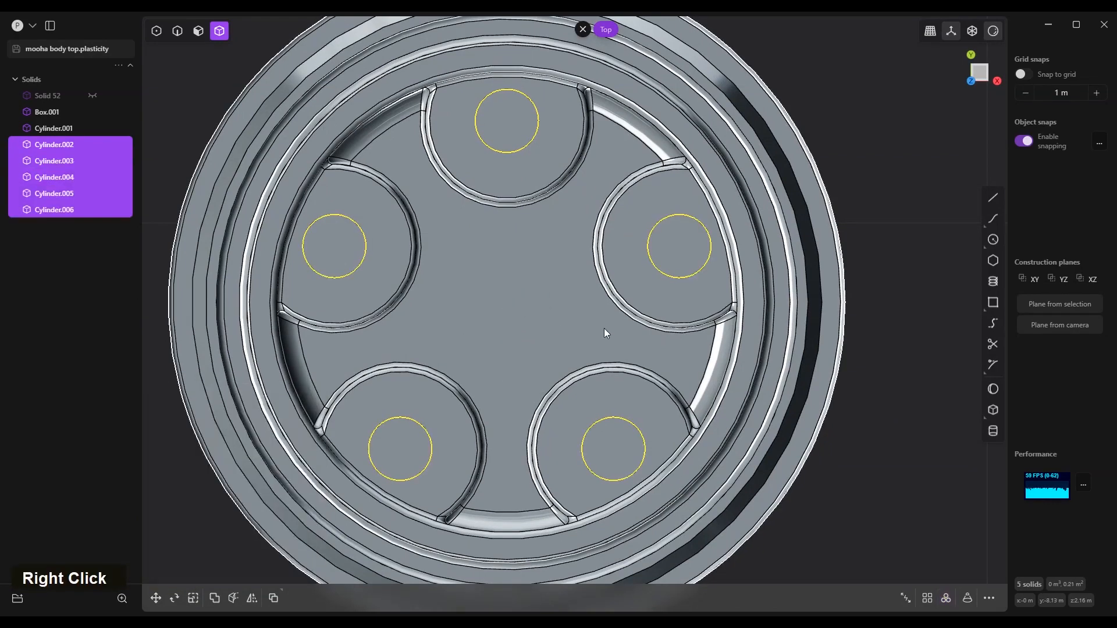
- Subtract the five small cylinders in the notches from the large cylinder with a Boolean difference and save the file
{"action": "middle_click_drag", "start_coordinate": [624, 333], "coordinate": [570, 257]}
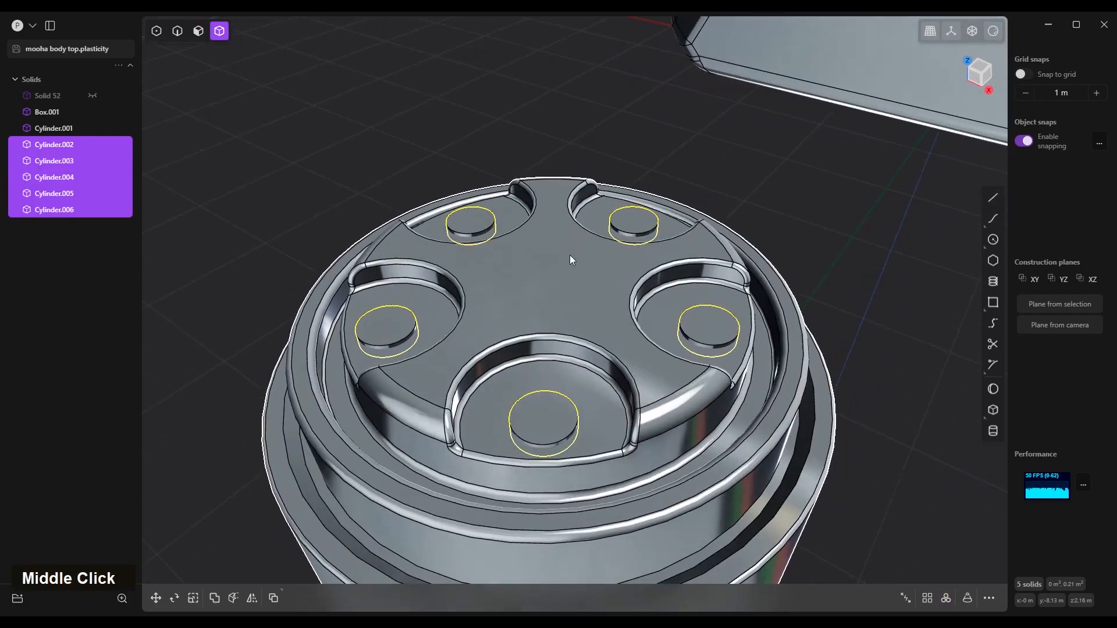
{"action": "left_click", "coordinate": [796, 389]}
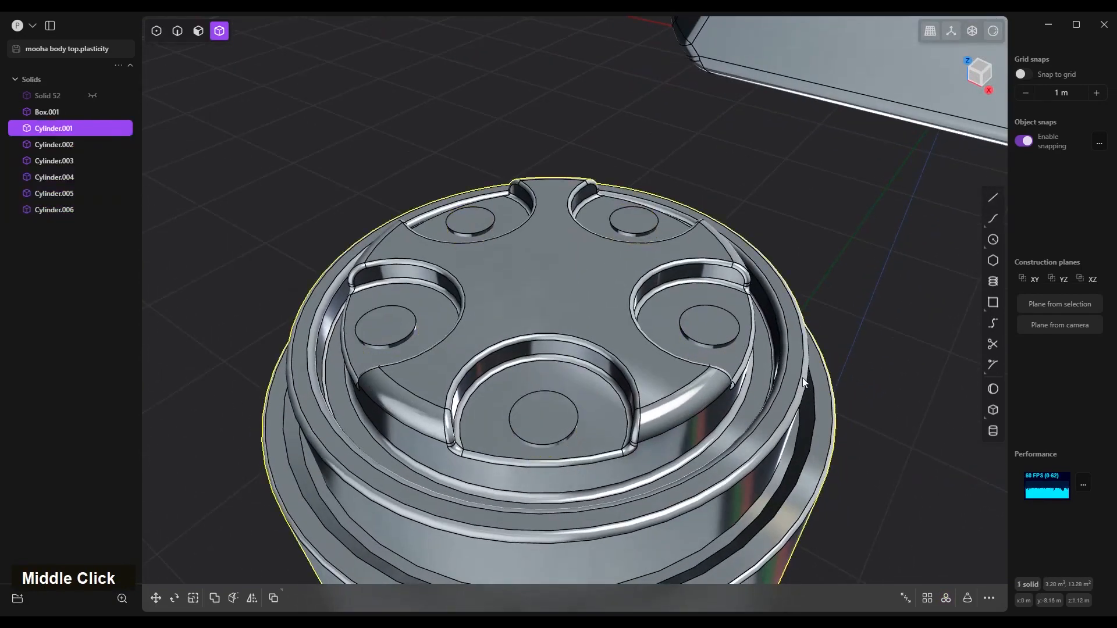
{"action": "middle_click_drag", "start_coordinate": [796, 384], "coordinate": [731, 327]}
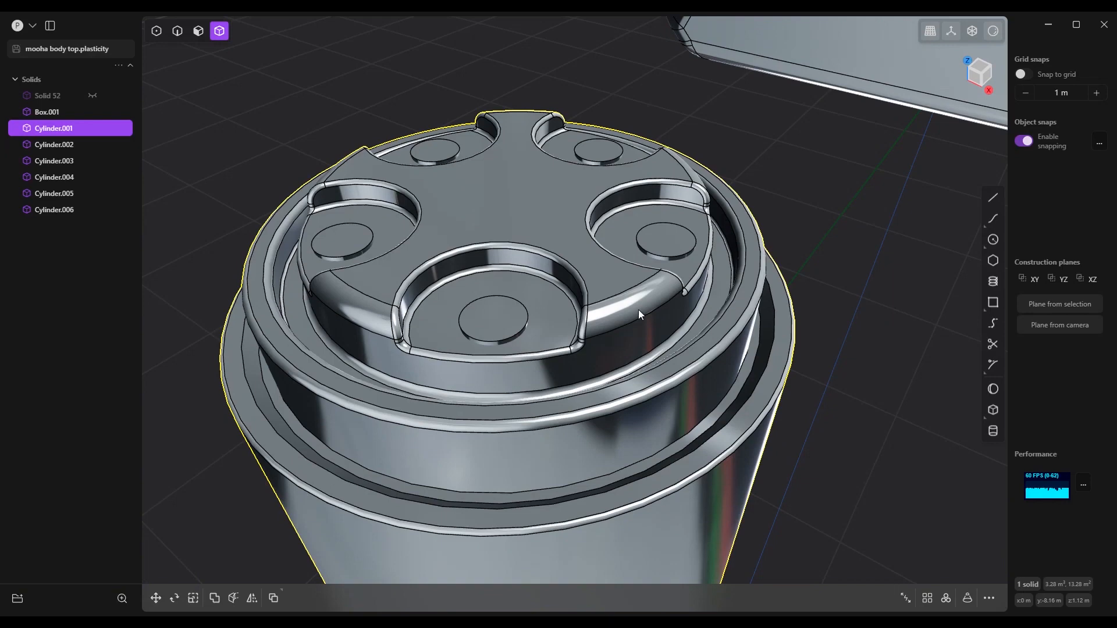
{"action": "key", "text": "q"}
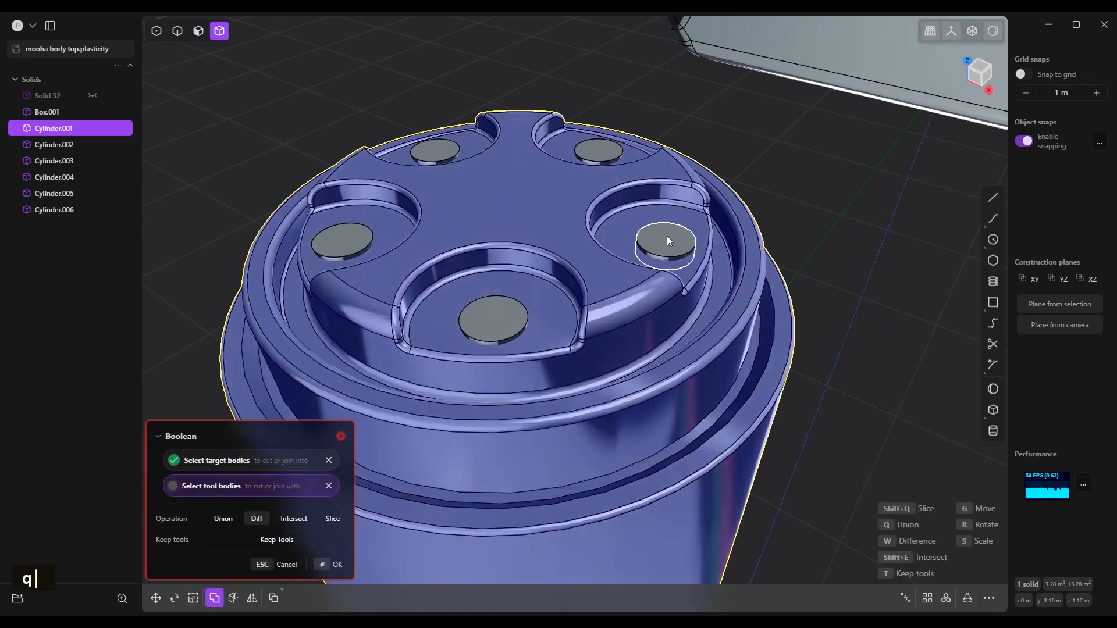
{"action": "left_click", "coordinate": [668, 235], "text": "shift"}
{"action": "left_click", "coordinate": [503, 314], "text": "shift"}
{"action": "left_click", "coordinate": [350, 250], "text": "shift"}
{"action": "left_click", "coordinate": [437, 153], "text": "shift"}
{"action": "left_click", "coordinate": [600, 151], "text": "shift"}
{"action": "right_click", "coordinate": [777, 143]}
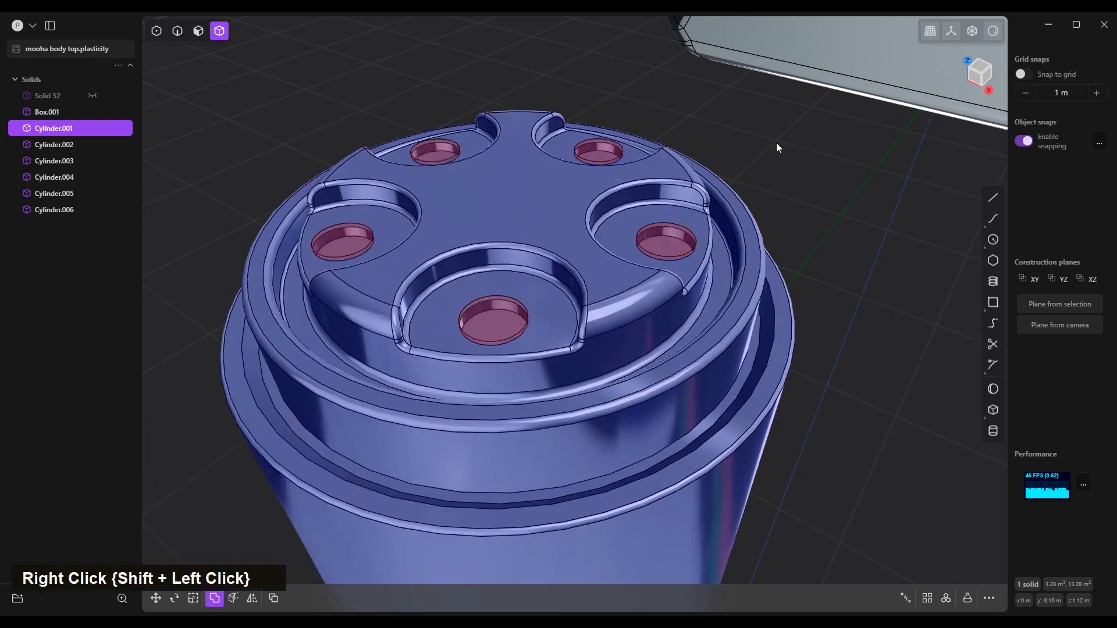
{"action": "middle_click_drag", "start_coordinate": [768, 207], "coordinate": [628, 238]}
{"action": "key", "text": "ctrl+s"}
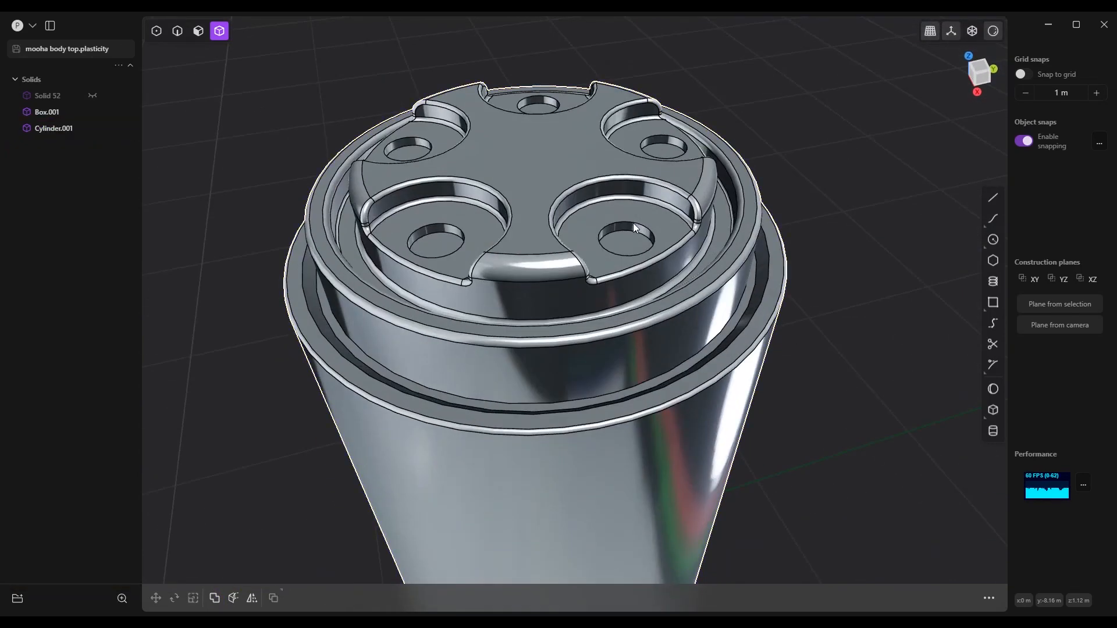
- Chamfer the top and bottom edges of all five small holes in the notches by about 0.01 m
{"action": "key", "text": "2"}
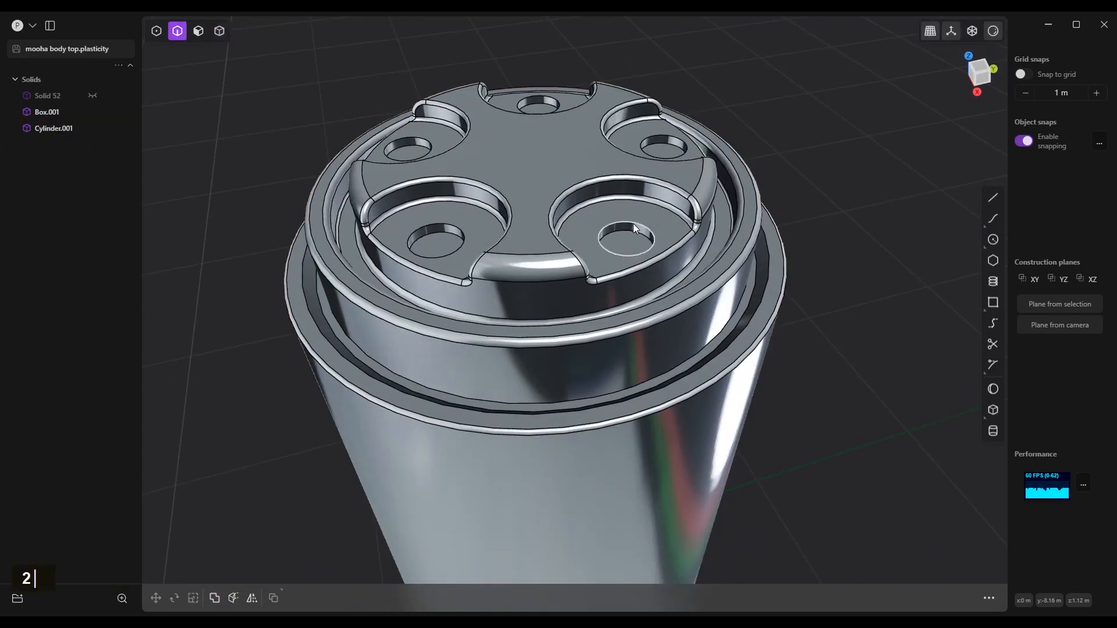
{"action": "left_click", "coordinate": [633, 224], "text": "alt"}
{"action": "left_click", "coordinate": [622, 232], "text": "alt+shift"}
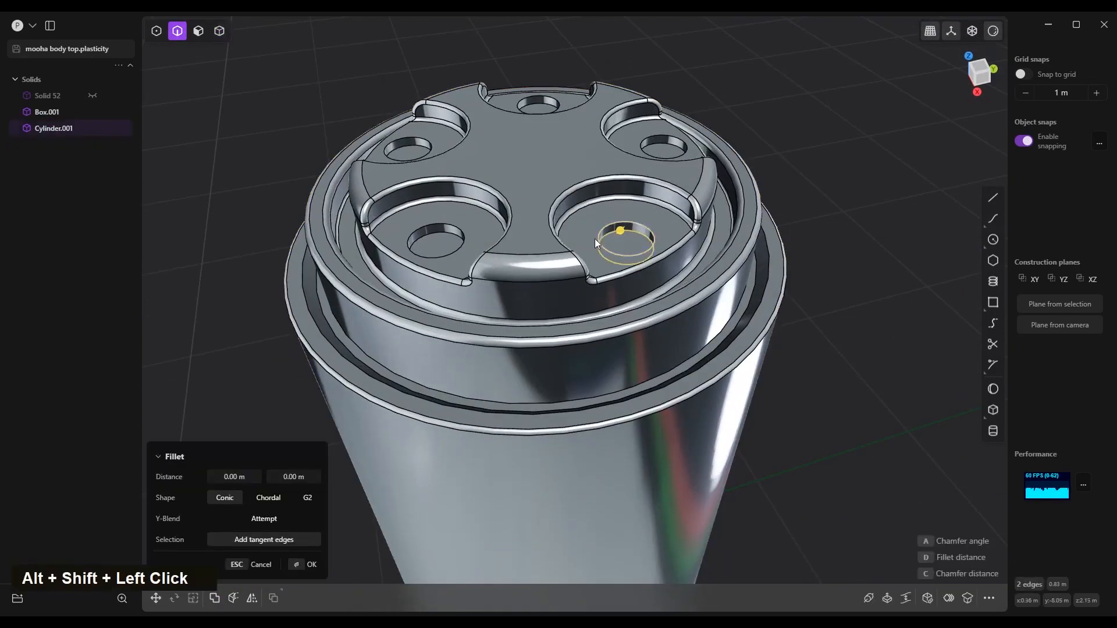
{"action": "left_click", "coordinate": [432, 225], "text": "alt+shift"}
{"action": "left_click", "coordinate": [430, 233], "text": "alt+shift"}
{"action": "middle_click_drag", "start_coordinate": [402, 234], "coordinate": [518, 256]}
{"action": "left_click", "coordinate": [325, 235], "text": "alt+shift"}
{"action": "left_click", "coordinate": [326, 227], "text": "alt+shift"}
{"action": "left_click", "coordinate": [332, 106], "text": "alt+shift"}
{"action": "left_click", "coordinate": [328, 112], "text": "alt+shift"}
{"action": "left_click", "coordinate": [474, 53], "text": "alt+shift"}
{"action": "left_click", "coordinate": [474, 60], "text": "alt+shift"}
{"action": "left_click_drag", "start_coordinate": [473, 59], "coordinate": [471, 60]}
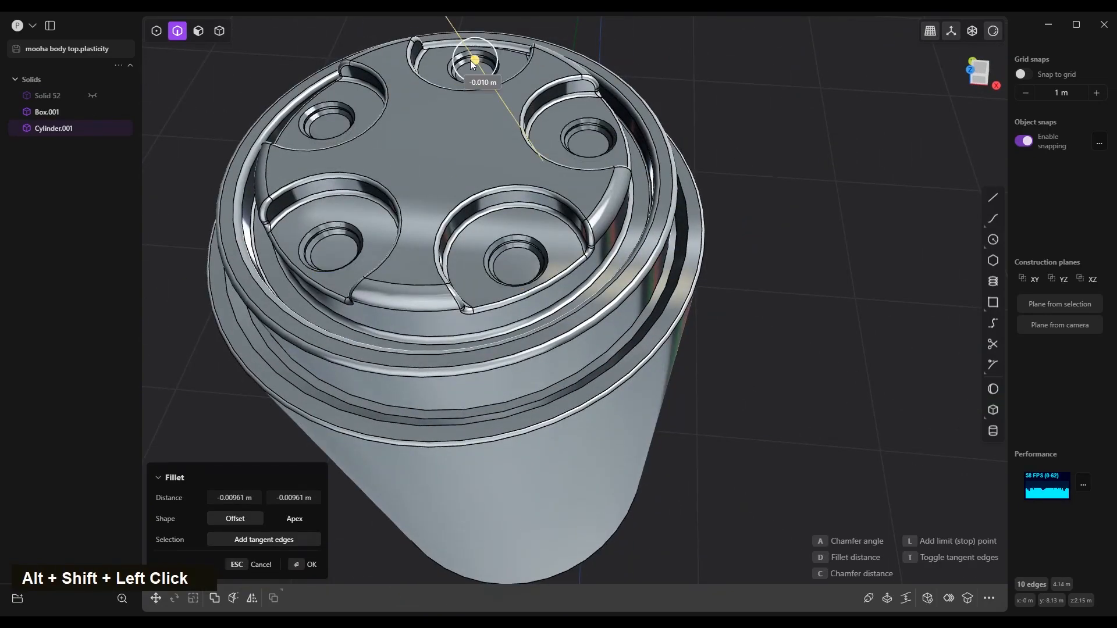
{"action": "middle_click_drag", "start_coordinate": [557, 181], "coordinate": [649, 273], "text": "shift"}
{"action": "scroll", "coordinate": [656, 238], "scroll_direction": "up", "scroll_amount": 2}
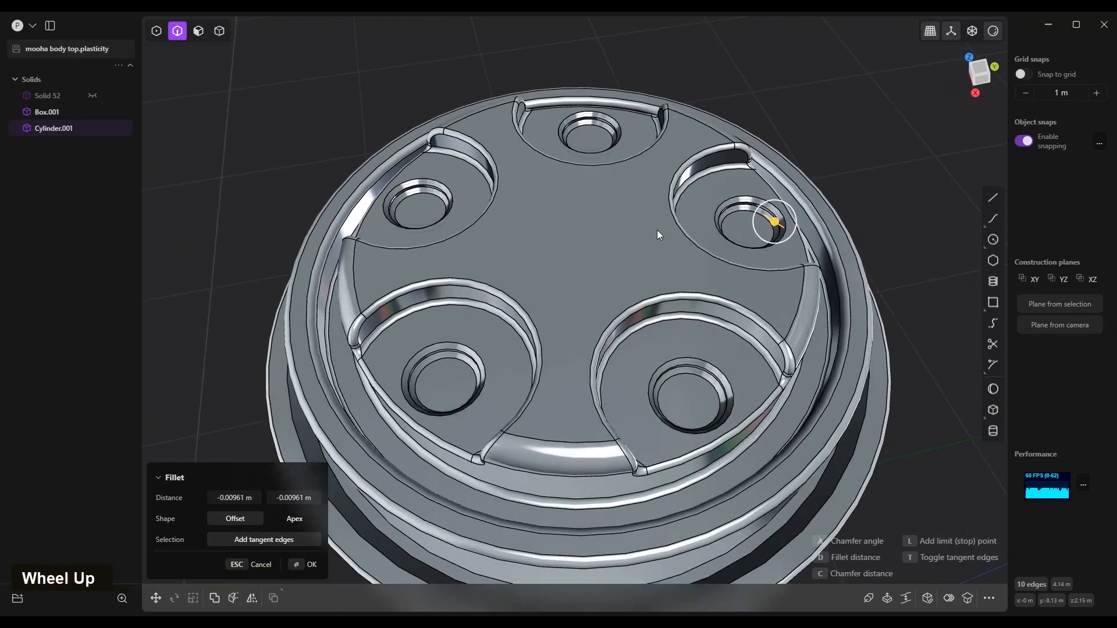
{"action": "middle_click_drag", "start_coordinate": [658, 235], "coordinate": [832, 122]}
{"action": "right_click", "coordinate": [833, 122]}
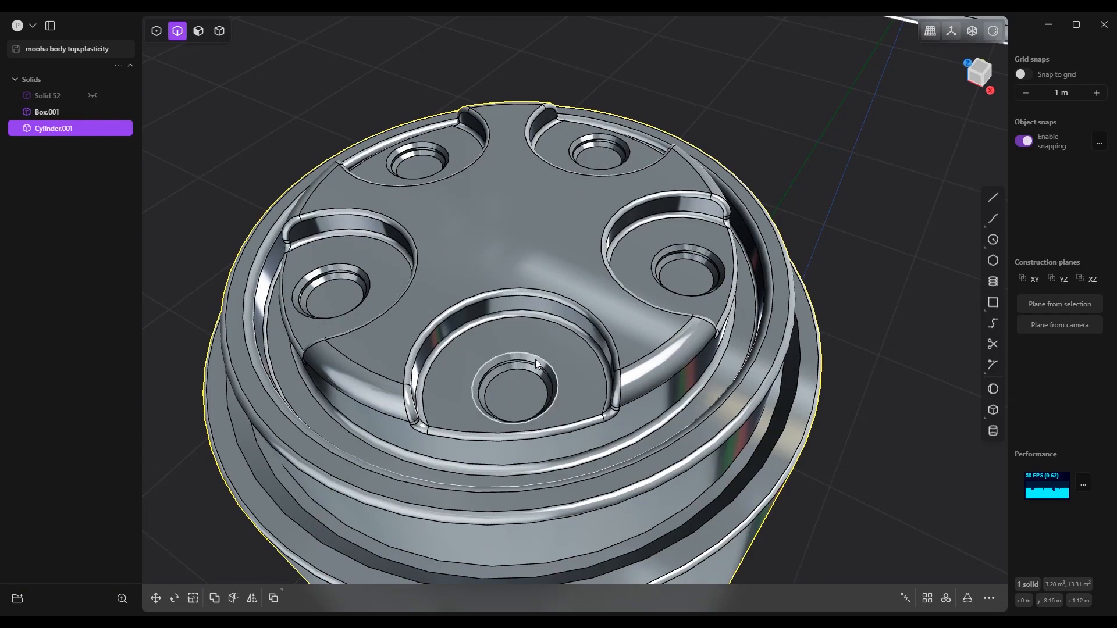
- Fillet the outer and inner rim edges of all five small notch holes by about 0.012 m
{"action": "left_click", "coordinate": [536, 359], "text": "alt+shift"}
{"action": "left_click", "coordinate": [526, 370], "text": "alt+shift"}
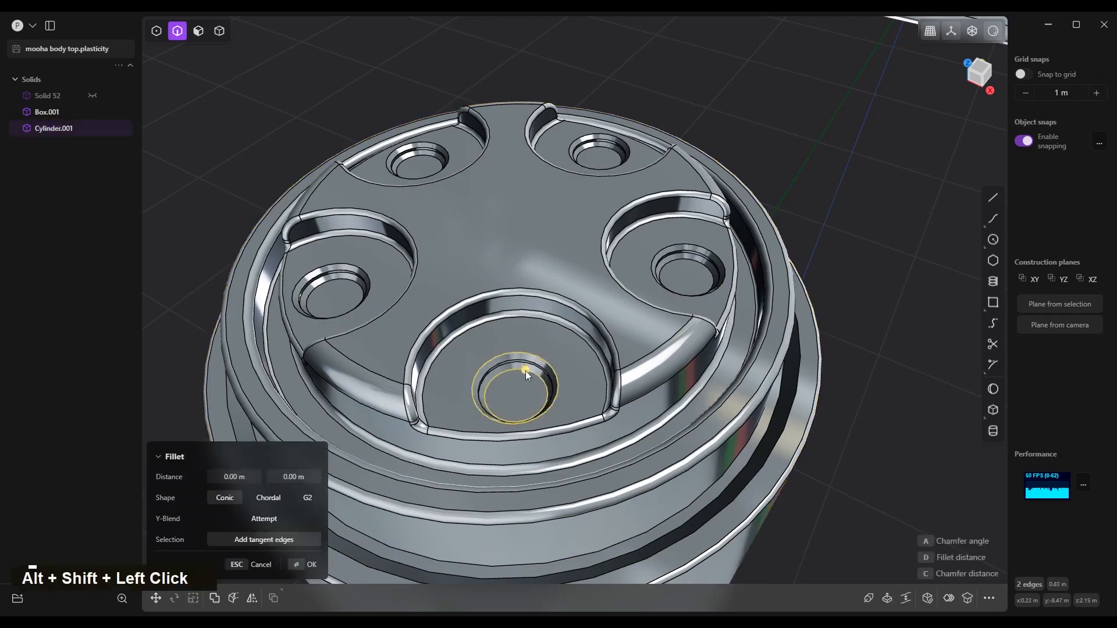
{"action": "left_click", "coordinate": [678, 256], "text": "alt+shift"}
{"action": "left_click", "coordinate": [586, 137], "text": "alt+shift"}
{"action": "left_click", "coordinate": [420, 151], "text": "alt+shift"}
{"action": "left_click", "coordinate": [337, 266], "text": "alt+shift"}
{"action": "left_click", "coordinate": [335, 280], "text": "alt+shift"}
{"action": "left_click_drag", "start_coordinate": [334, 280], "coordinate": [328, 282]}
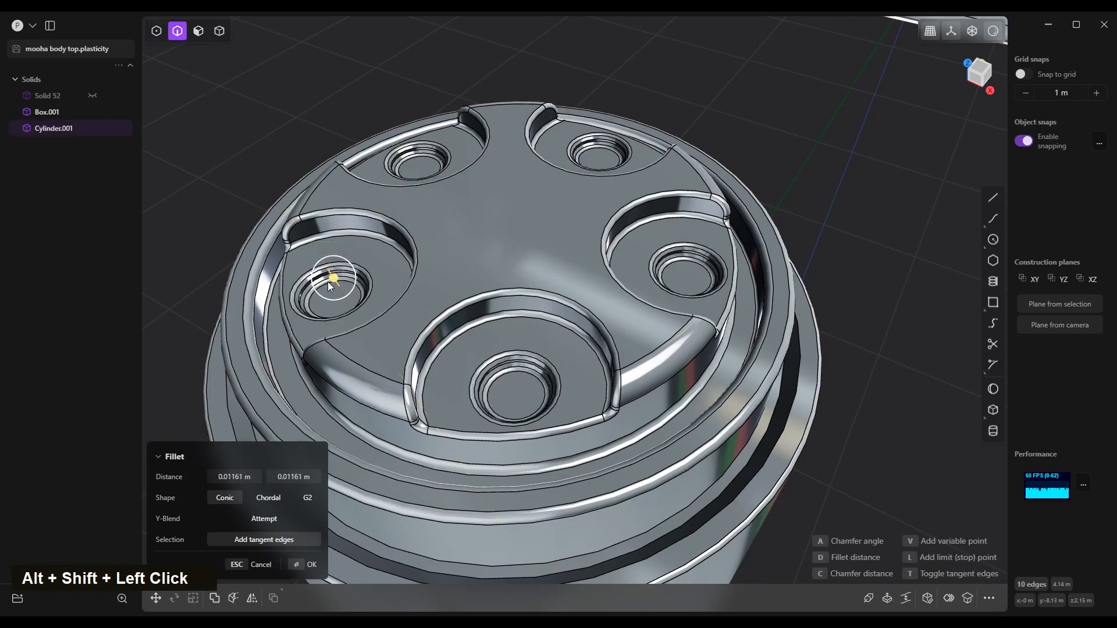
{"action": "right_click", "coordinate": [639, 191]}
- Rotate the whole cylinder in the front view so its notched end points diagonally downward toward positive X
{"action": "scroll", "coordinate": [715, 198], "scroll_direction": "down", "scroll_amount": 5}
{"action": "key", "text": "4"}
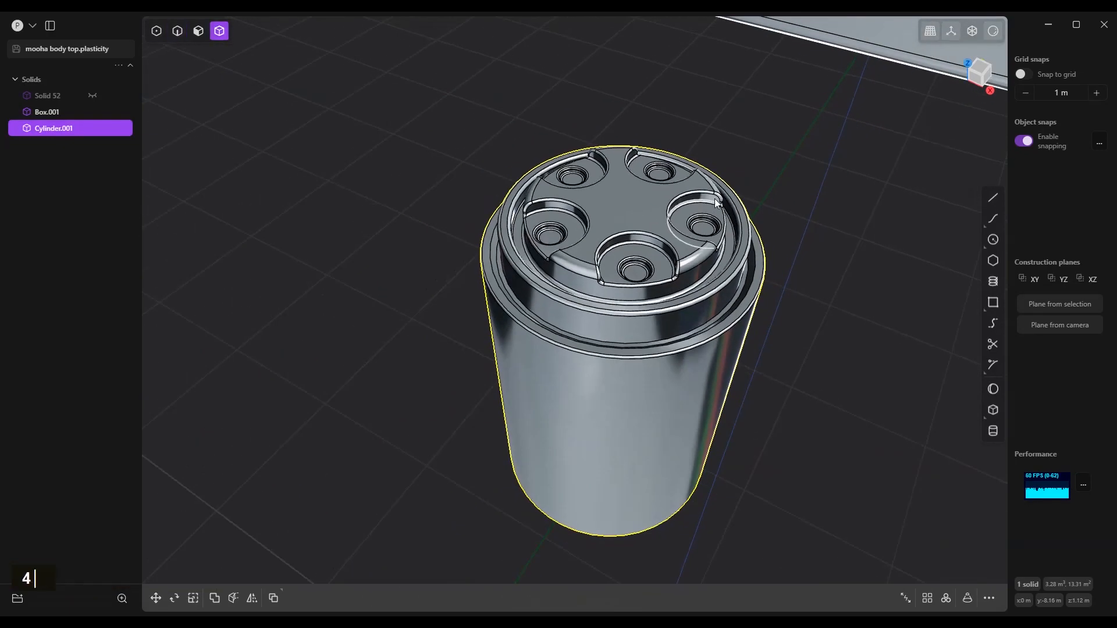
{"action": "key", "text": "End"}
{"action": "scroll", "coordinate": [636, 265], "scroll_direction": "up", "scroll_amount": 8}
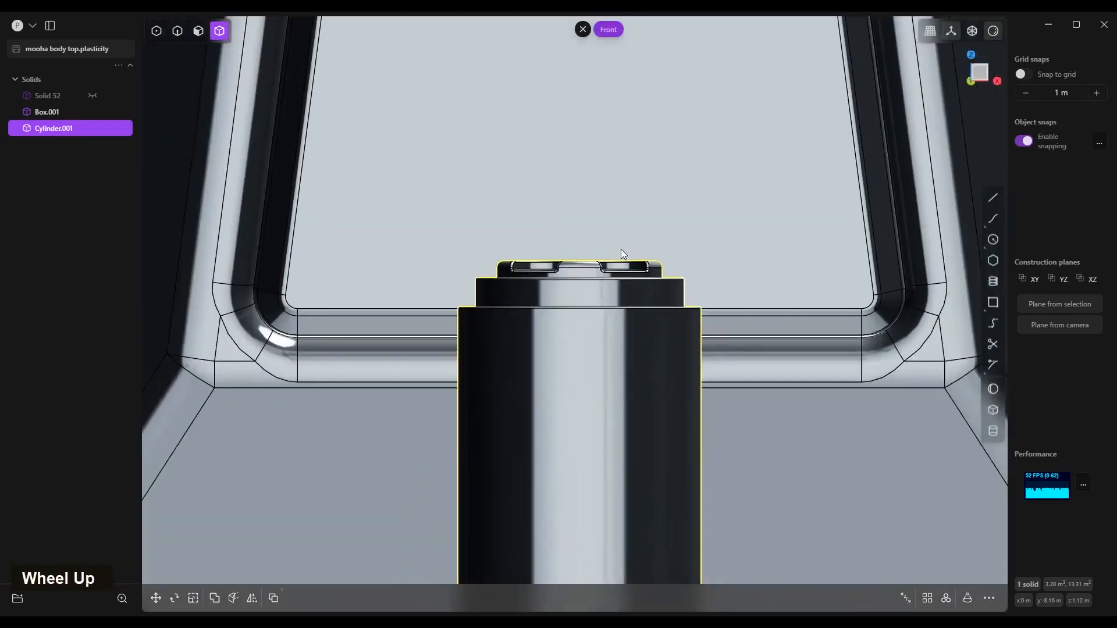
{"action": "middle_click_drag", "start_coordinate": [503, 282], "coordinate": [608, 297], "text": "shift"}
{"action": "key", "text": "r"}
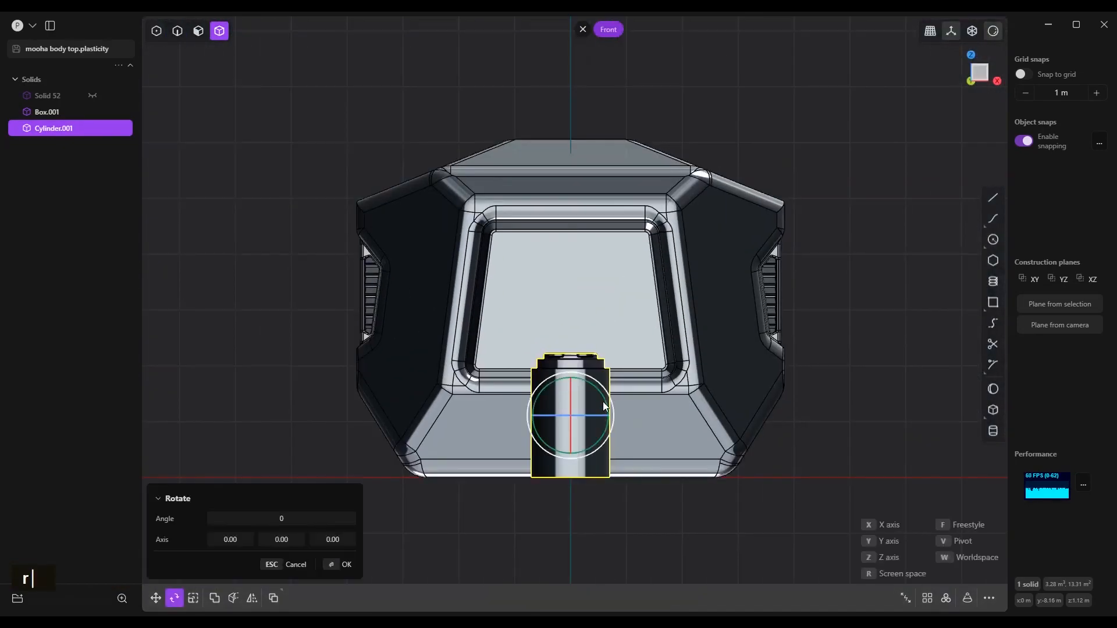
{"action": "left_click_drag", "start_coordinate": [611, 397], "coordinate": [554, 539]}
{"action": "right_click", "coordinate": [769, 426]}
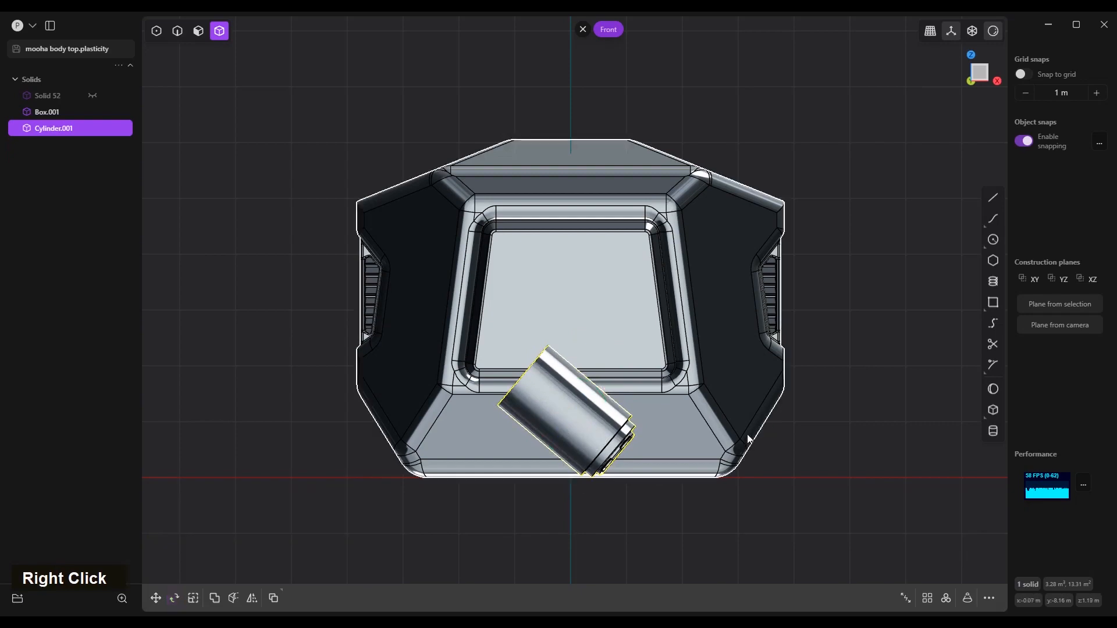
- Rotate the cylinder clockwise about 42.6 degrees around the vertical axis in the top view
{"action": "key", "text": "Home"}
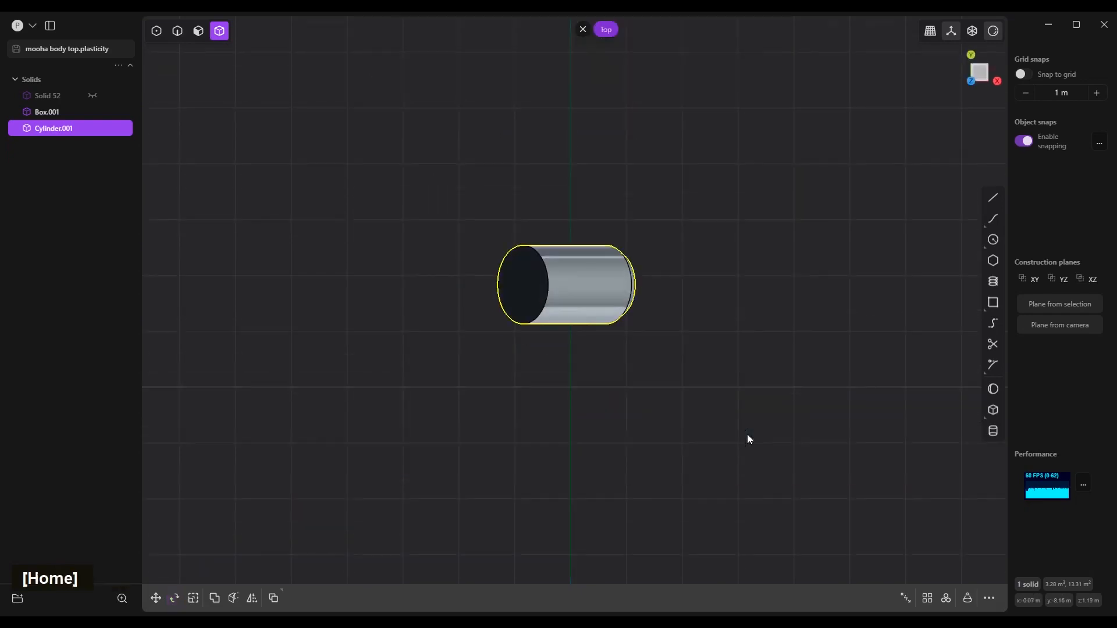
{"action": "key", "text": "r"}
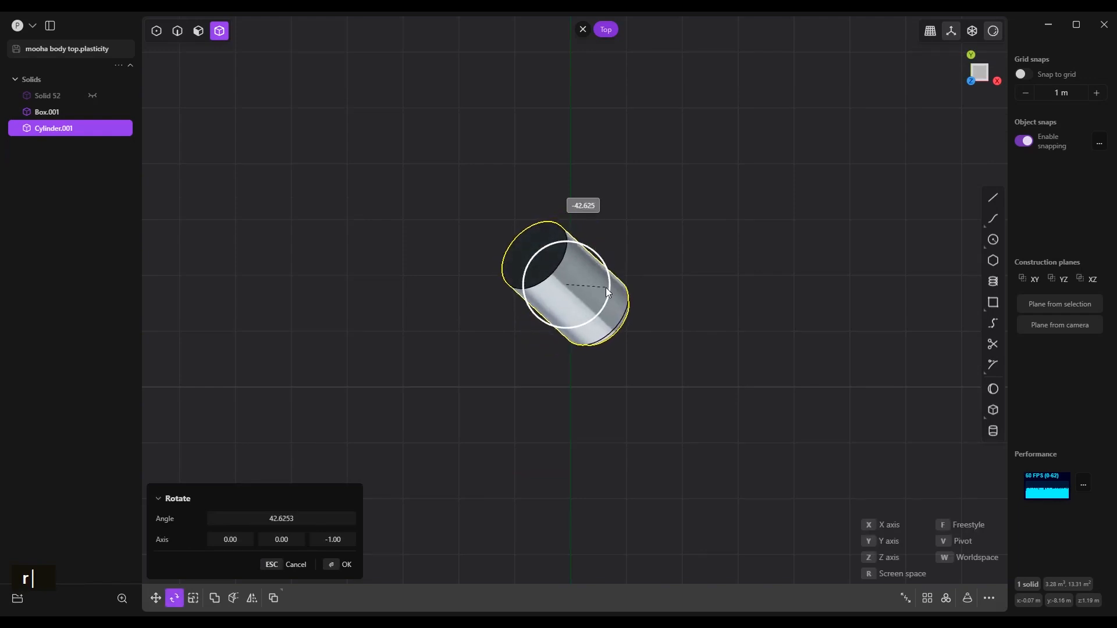
{"action": "left_click", "coordinate": [605, 287]}
{"action": "left_click", "coordinate": [281, 518]}
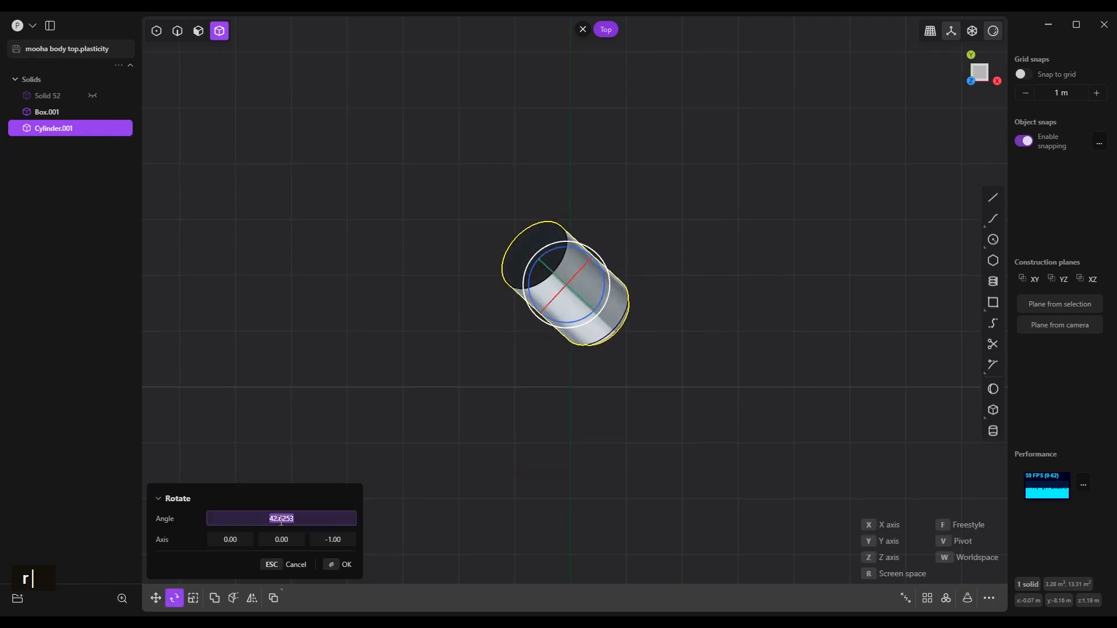
{"action": "right_click", "coordinate": [733, 343]}
- Move the cylinder to the body's lower front corner on the positive X side, partly embedded in the body
{"action": "key", "text": "End"}
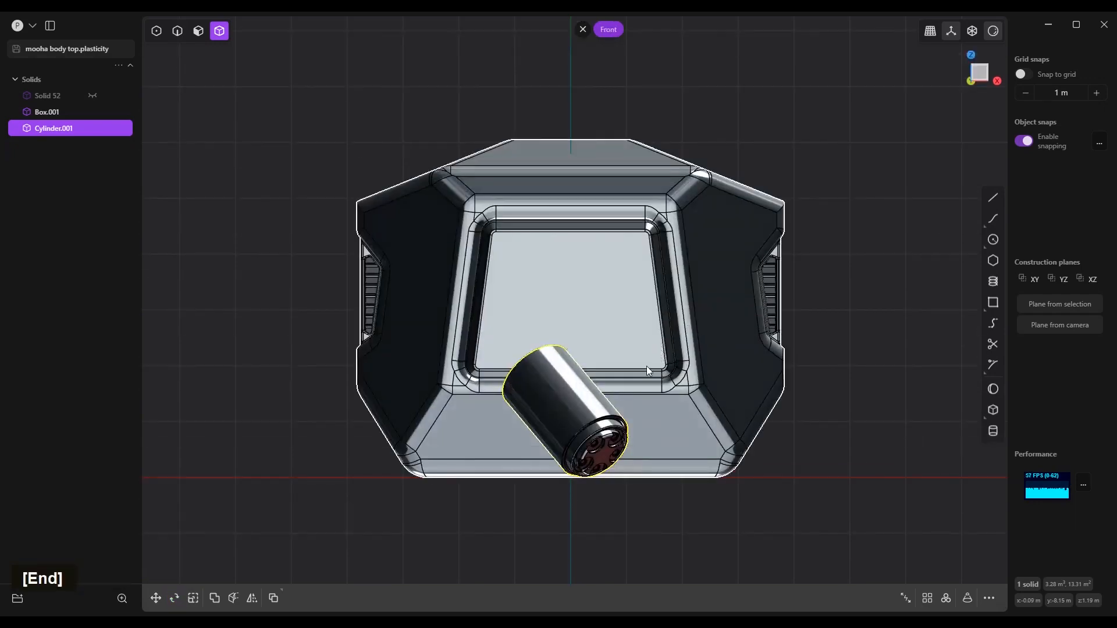
{"action": "key", "text": "Home"}
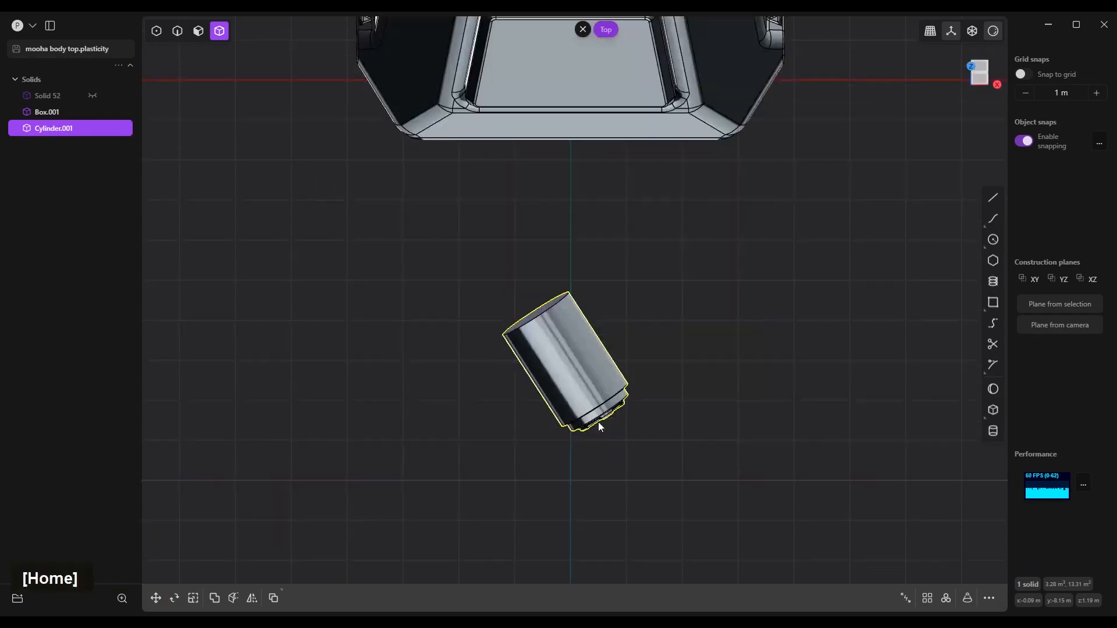
{"action": "middle_click_drag", "start_coordinate": [598, 422], "coordinate": [577, 367], "text": "shift"}
{"action": "key", "text": "g"}
{"action": "key", "text": "g"}
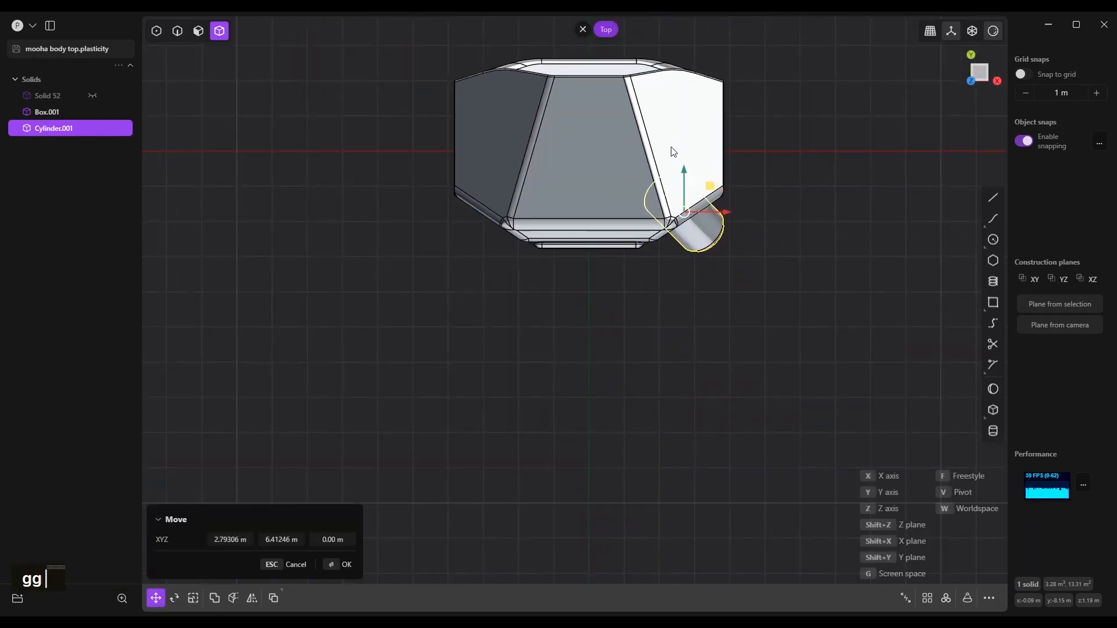
{"action": "key", "text": "End"}
{"action": "middle_click_drag", "start_coordinate": [743, 328], "coordinate": [742, 404]}
{"action": "right_click", "coordinate": [742, 404]}
- Join the body and the cylinder into one solid with a Boolean union
{"action": "scroll", "coordinate": [583, 356], "scroll_direction": "up", "scroll_amount": 1}
{"action": "middle_click_drag", "start_coordinate": [584, 357], "coordinate": [548, 378]}
{"action": "left_click", "coordinate": [573, 251], "text": "shift"}
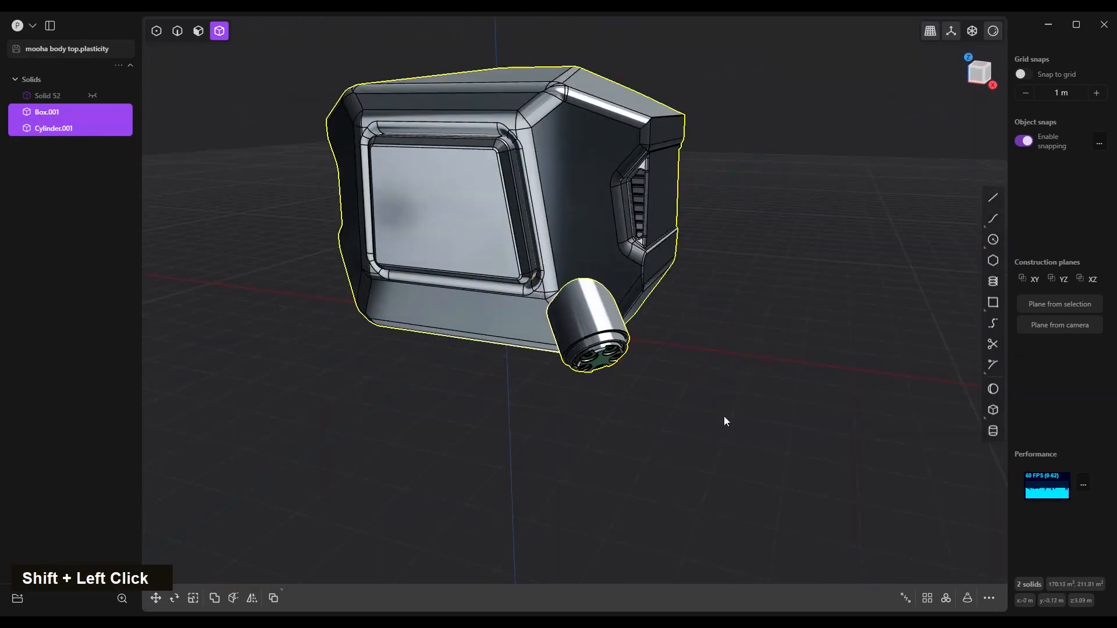
{"action": "key", "text": "q"}
{"action": "key", "text": "q"}
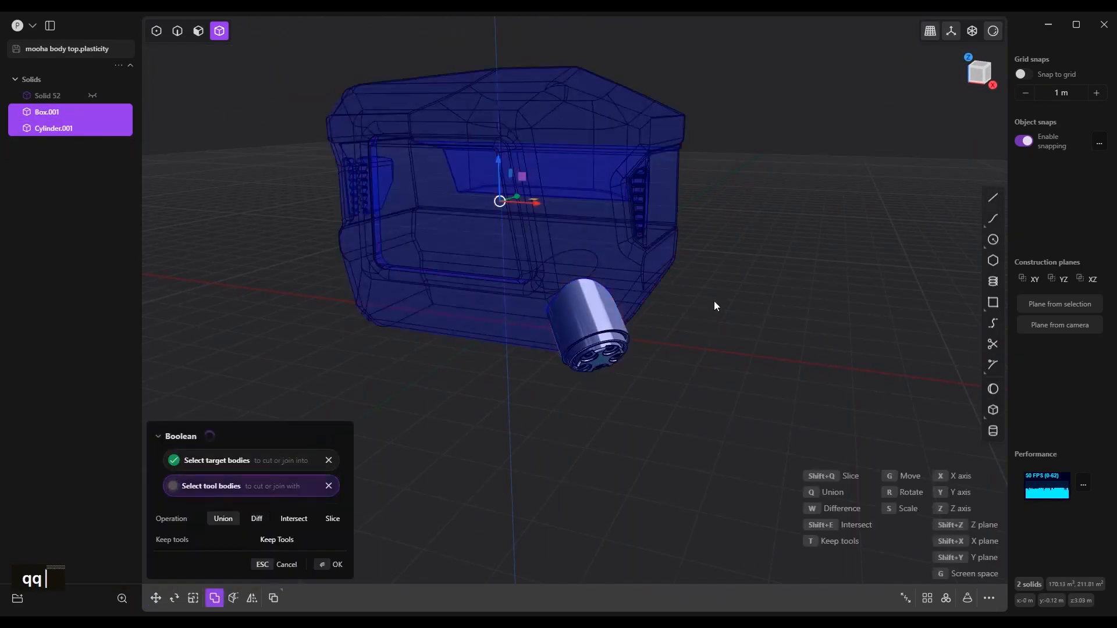
{"action": "right_click", "coordinate": [714, 301]}
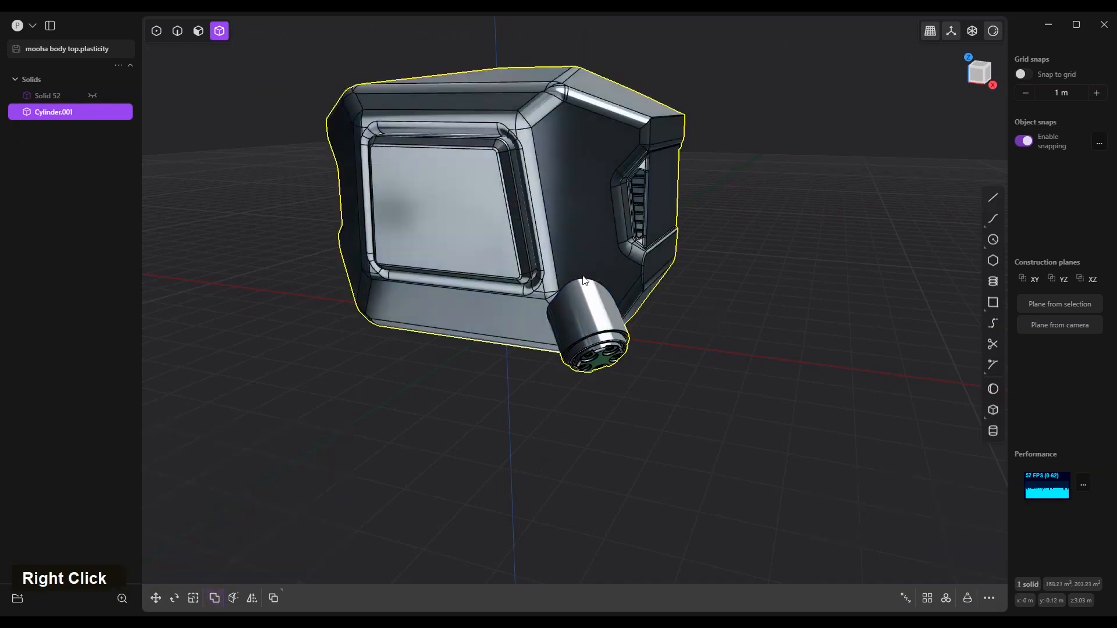
- Fillet the seam edges where the cylinder meets the body
{"action": "key", "text": "2"}
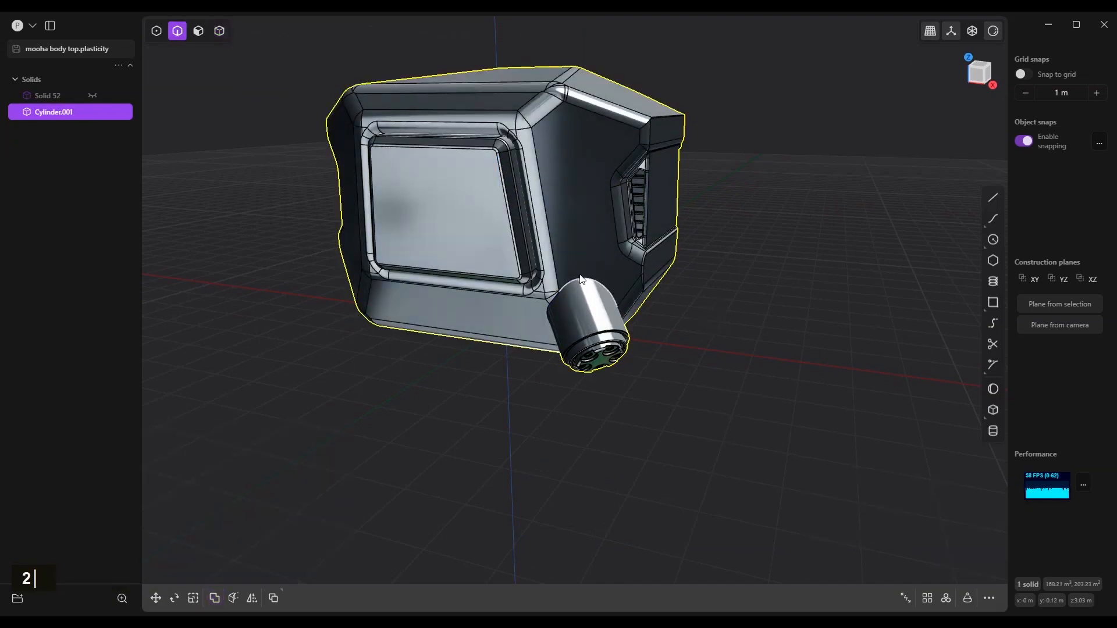
{"action": "left_click", "coordinate": [580, 280], "text": "alt"}
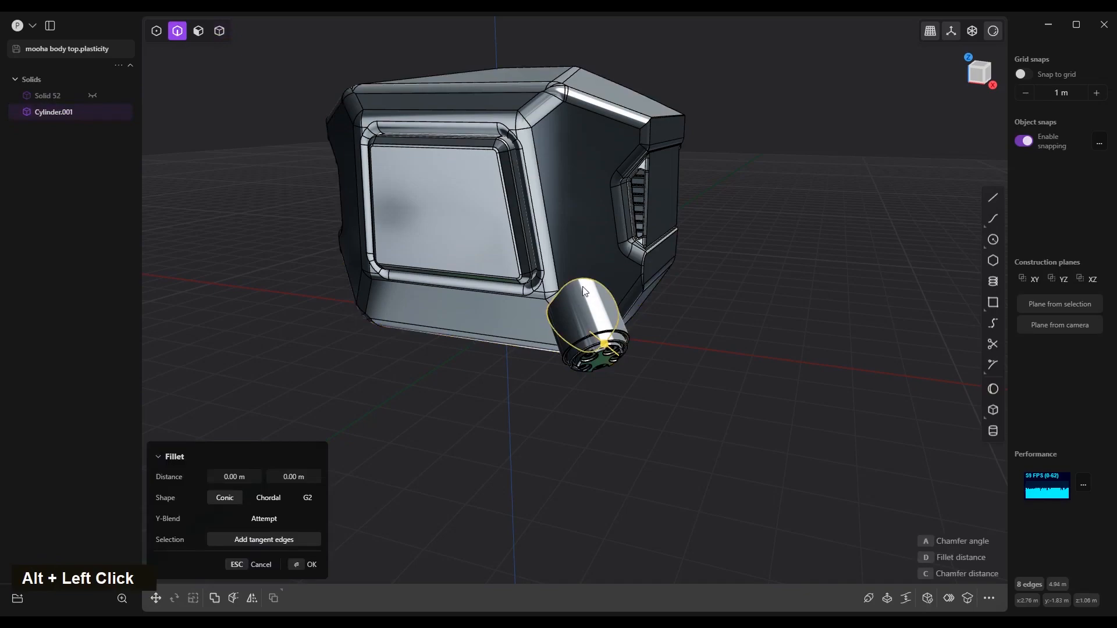
{"action": "middle_click_drag", "start_coordinate": [580, 281], "coordinate": [559, 151]}
{"action": "scroll", "coordinate": [605, 326], "scroll_direction": "up", "scroll_amount": 2}
{"action": "left_click_drag", "start_coordinate": [642, 385], "coordinate": [659, 399]}
{"action": "middle_click_drag", "start_coordinate": [574, 482], "coordinate": [687, 570]}
{"action": "right_click", "coordinate": [705, 307]}
- Delete the narrow bevel face along the body's upper side edge above the louvered insert
{"action": "scroll", "coordinate": [706, 306], "scroll_direction": "down", "scroll_amount": 3}
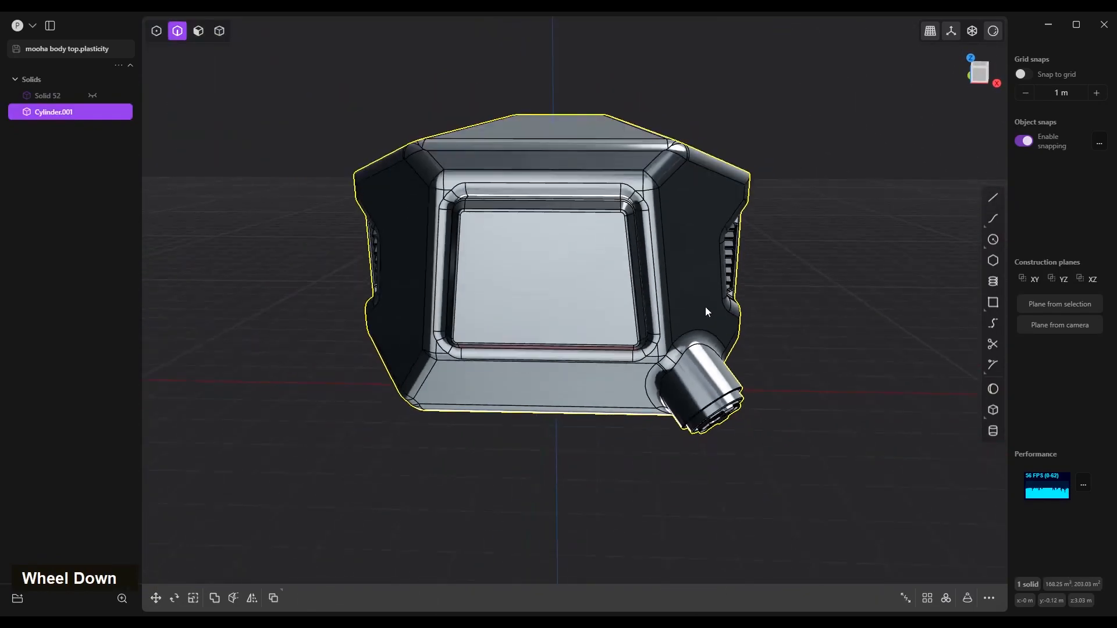
{"action": "middle_click_drag", "start_coordinate": [705, 306], "coordinate": [541, 320]}
{"action": "scroll", "coordinate": [659, 233], "scroll_direction": "up", "scroll_amount": 3}
{"action": "middle_click_drag", "start_coordinate": [658, 233], "coordinate": [670, 245]}
{"action": "scroll", "coordinate": [669, 233], "scroll_direction": "up", "scroll_amount": 3}
{"action": "middle_click_drag", "start_coordinate": [675, 192], "coordinate": [661, 258], "text": "shift"}
{"action": "key", "text": "3"}
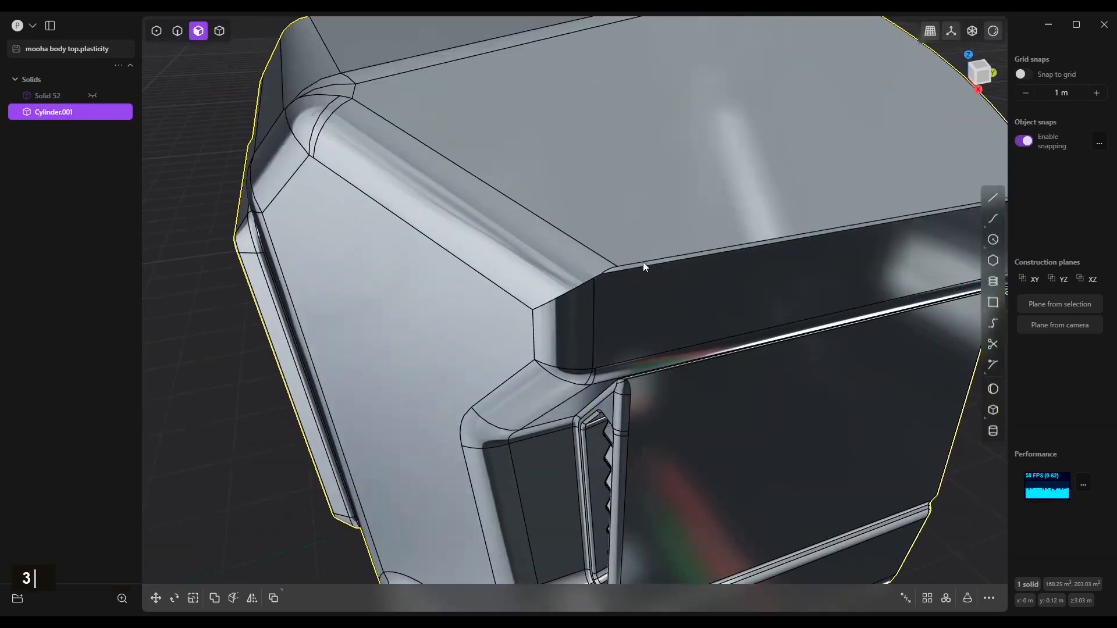
{"action": "left_click", "coordinate": [641, 265]}
{"action": "key", "text": "x"}
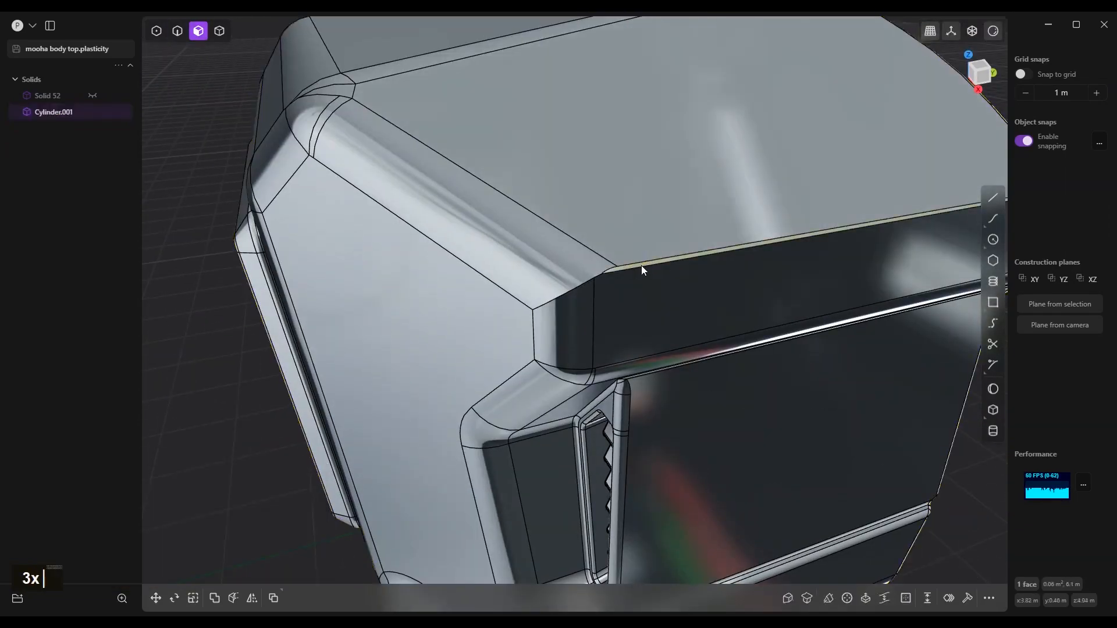
- Fillet the body's upper side edge above the louvered insert by about 0.35 m
{"action": "key", "text": "2"}
{"action": "double_click", "coordinate": [653, 262]}
{"action": "mouse_move", "coordinate": [654, 263]}
{"action": "middle_mouse_down"}
{"action": "mouse_move", "coordinate": [684, 271]}
{"action": "mouse_move", "coordinate": [658, 272]}
{"action": "middle_mouse_up"}
{"action": "left_click_drag", "start_coordinate": [607, 278], "coordinate": [671, 272]}
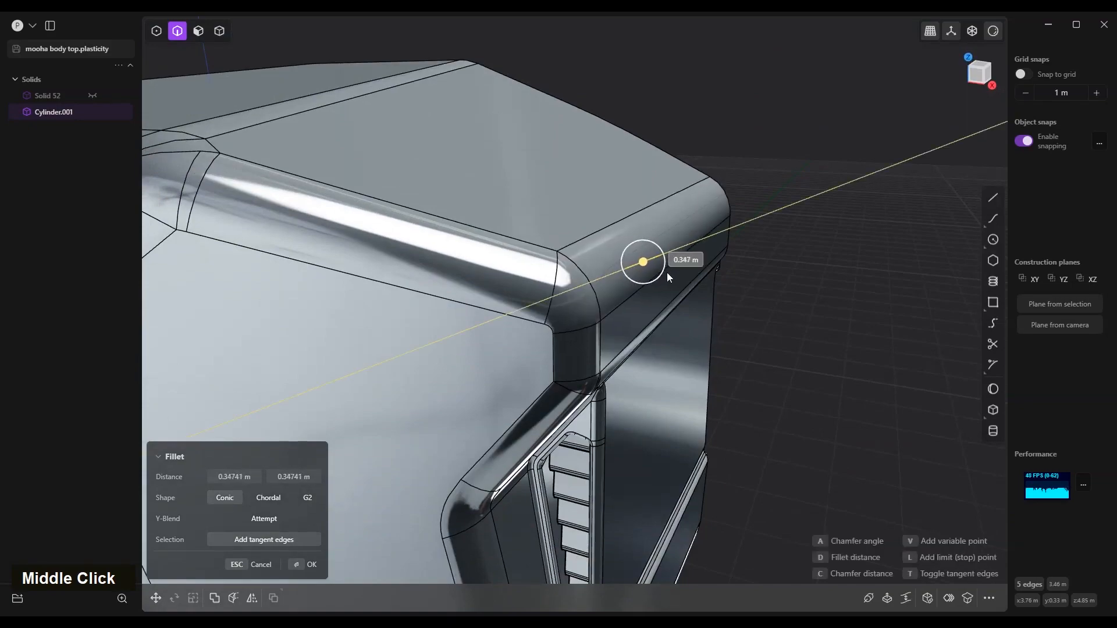
{"action": "key", "text": "Return"}
- Mirror the body with its corner cylinder across the X plane, slicing and merging the halves, and save the file
{"action": "scroll", "coordinate": [530, 299], "scroll_direction": "up", "scroll_amount": 3}
{"action": "scroll", "coordinate": [531, 299], "scroll_direction": "up", "scroll_amount": 3}
{"action": "middle_click_drag", "start_coordinate": [531, 299], "coordinate": [530, 367]}
{"action": "middle_click_drag", "start_coordinate": [529, 367], "coordinate": [565, 348], "text": "shift"}
{"action": "scroll", "coordinate": [565, 348], "scroll_direction": "up", "scroll_amount": 1}
{"action": "key", "text": "alt+x"}
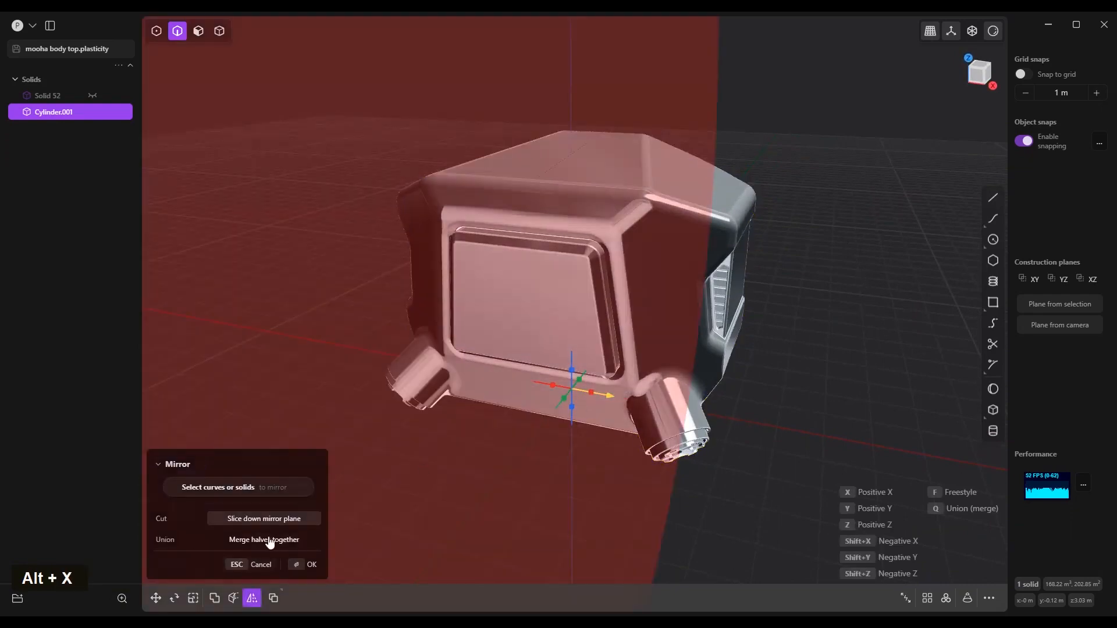
{"action": "left_click", "coordinate": [308, 565]}
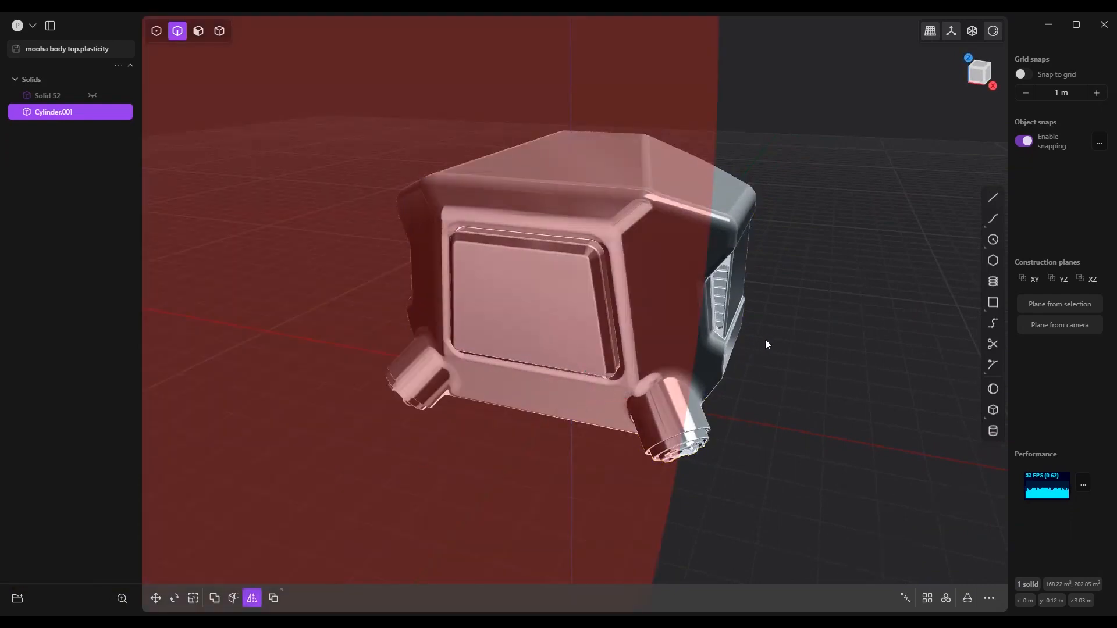
{"action": "right_click", "coordinate": [766, 339]}
{"action": "scroll", "coordinate": [606, 364], "scroll_direction": "down", "scroll_amount": 1}
{"action": "middle_click_drag", "start_coordinate": [573, 425], "coordinate": [541, 456]}
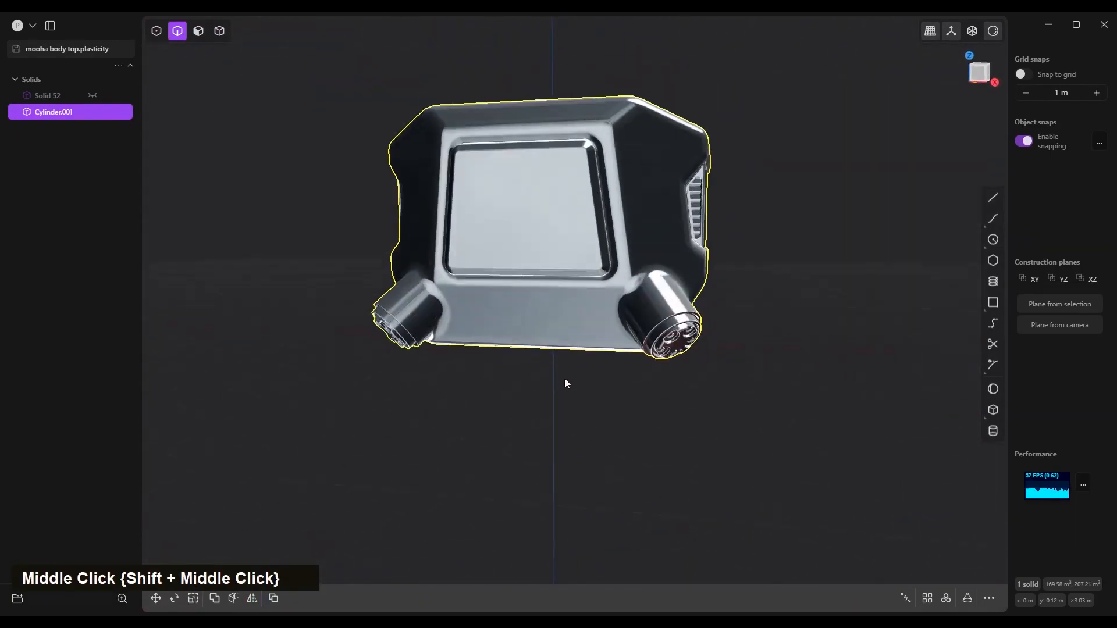
{"action": "scroll", "coordinate": [623, 330], "scroll_direction": "down", "scroll_amount": 3}
{"action": "key", "text": "ctrl+s"}
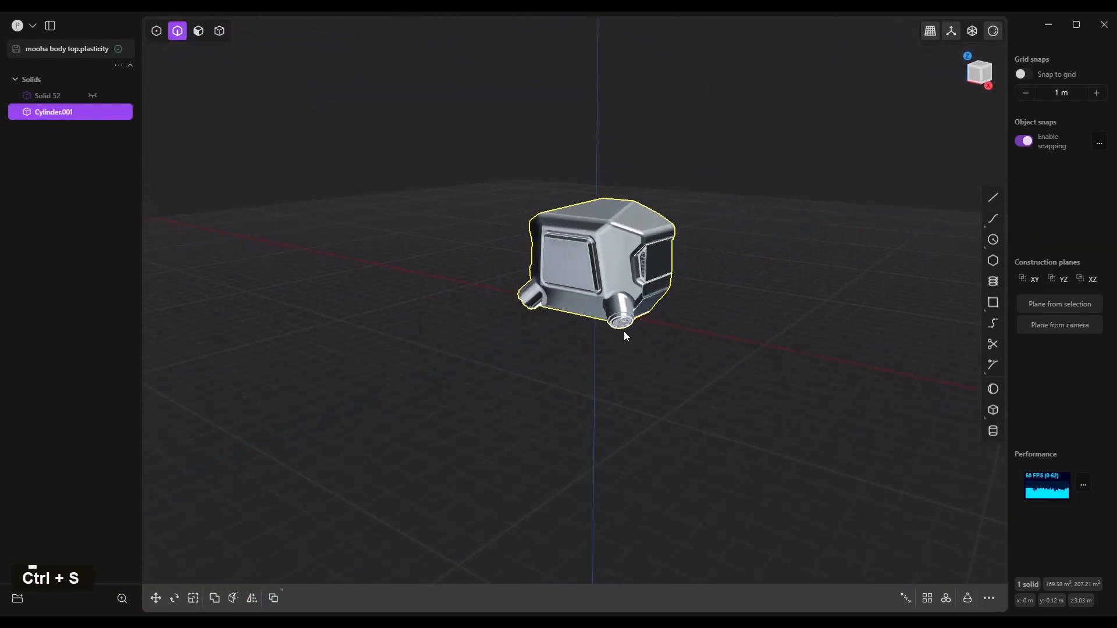